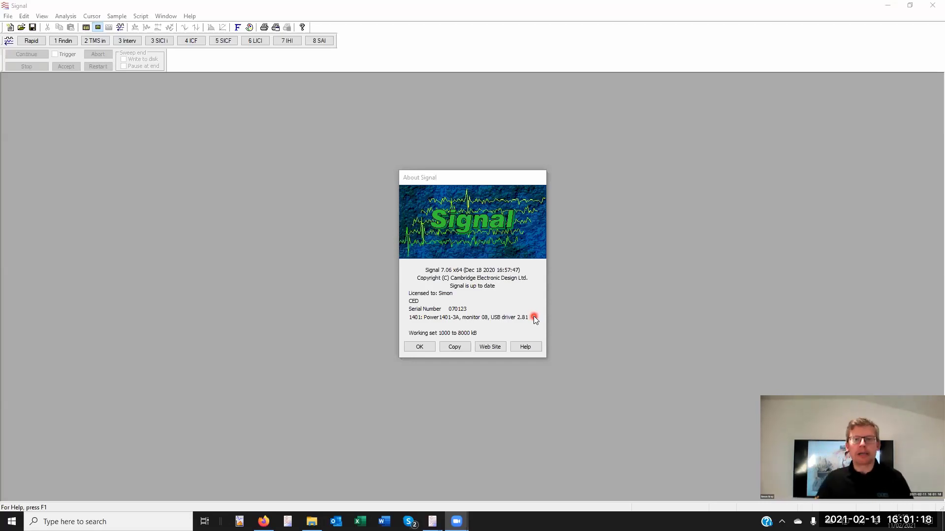
# - Close the version information, select the Basic sweep mode in the sampling configuration and accept the settings
pyautogui.click(434, 347)
pyautogui.click(117, 16)
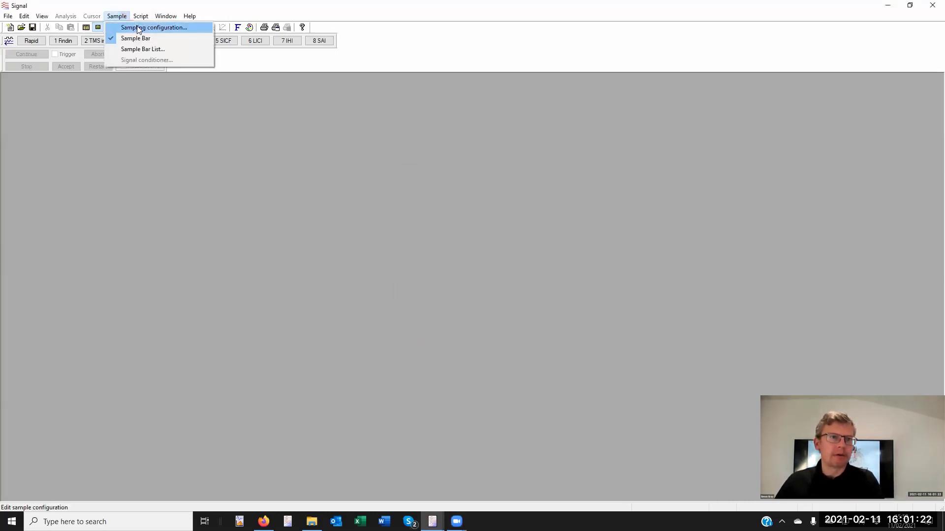
pyautogui.click(138, 28)
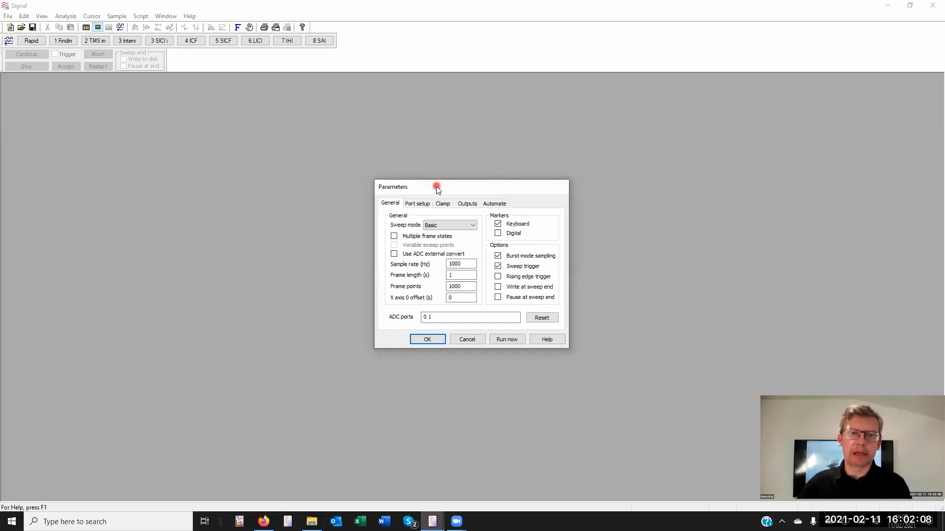
pyautogui.click(475, 225)
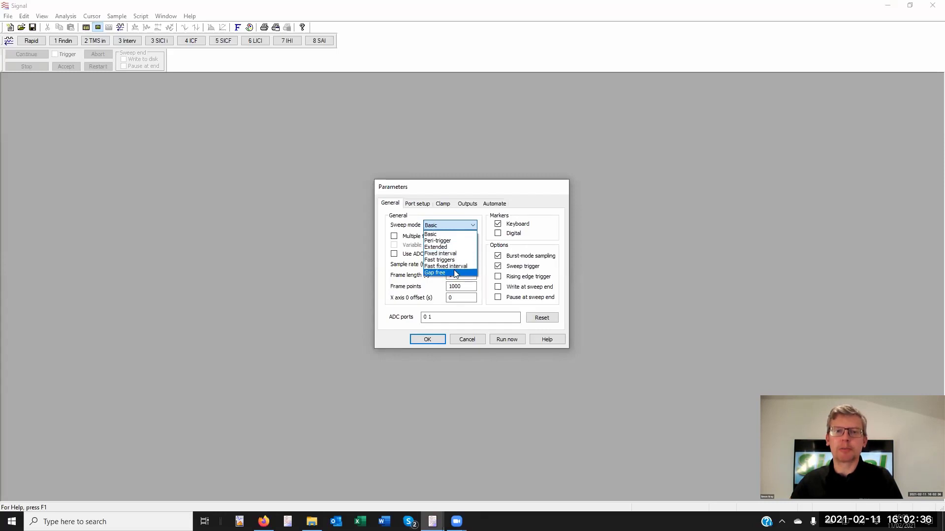
pyautogui.click(438, 235)
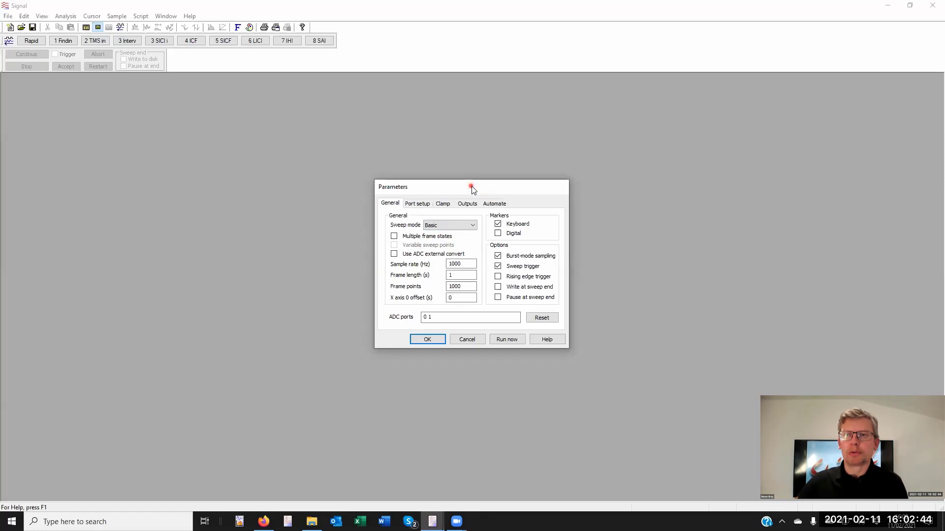
pyautogui.moveTo(471, 187); pyautogui.dragTo(814, 90)
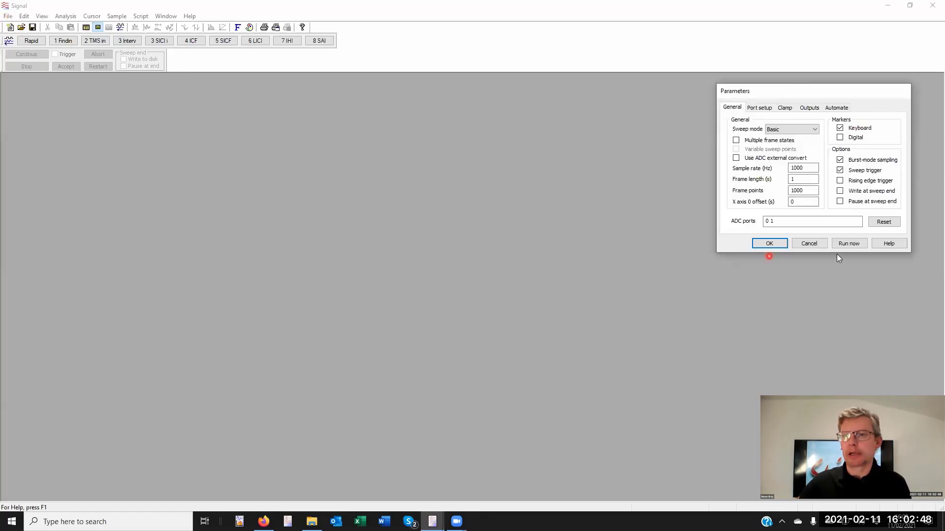
pyautogui.click(769, 243)
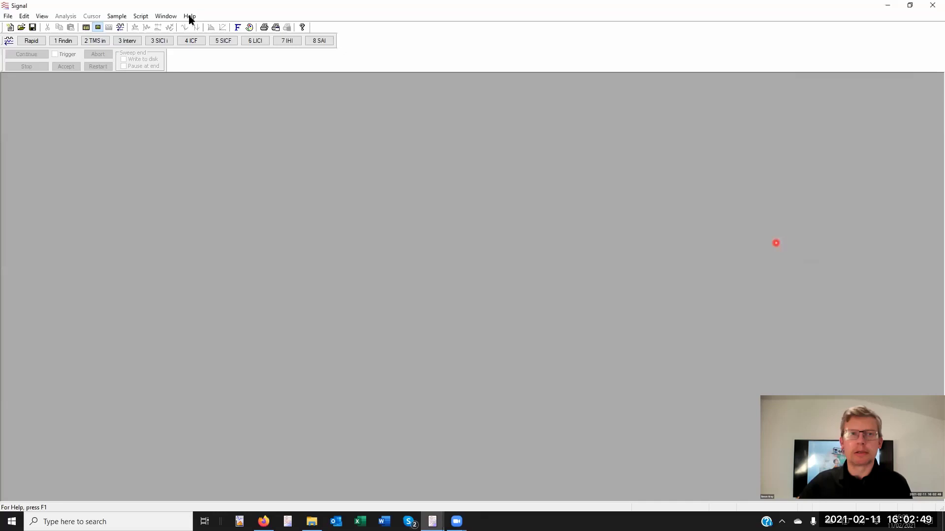
# - Create a new XY document
pyautogui.click(8, 16)
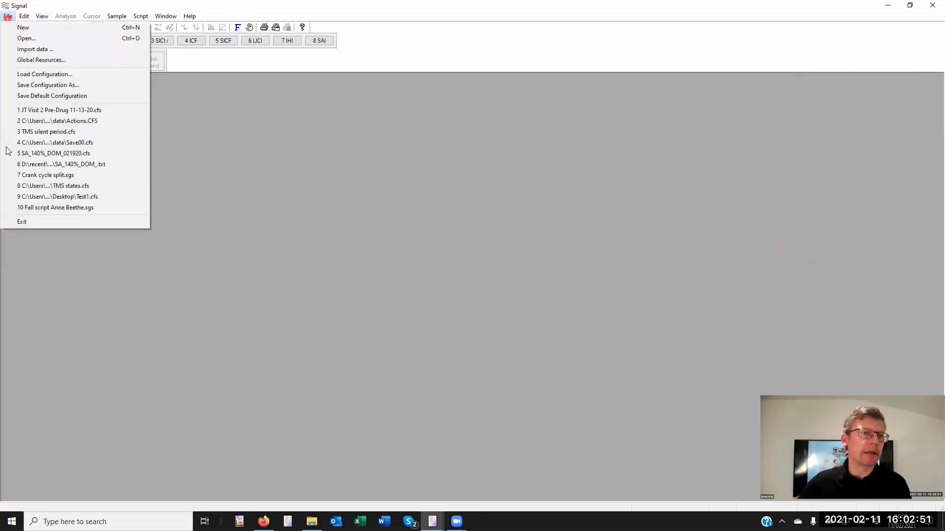
pyautogui.click(47, 28)
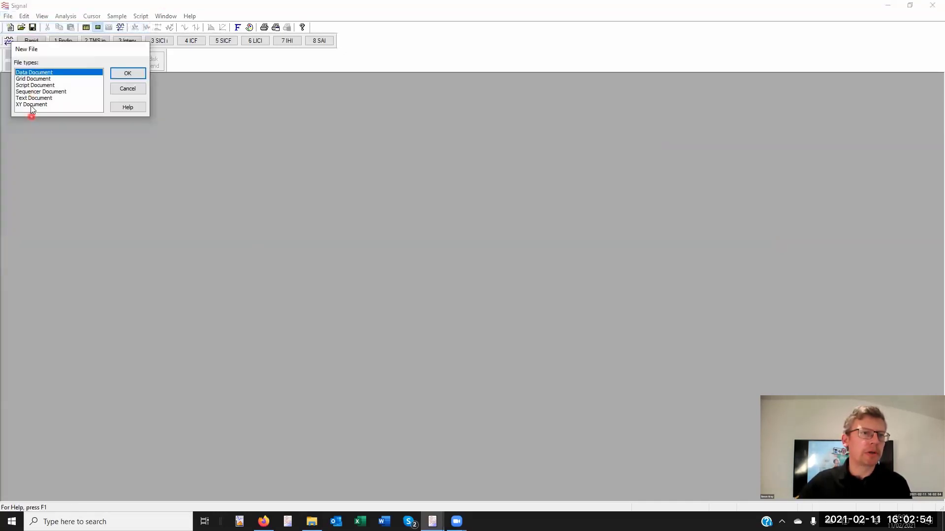
pyautogui.doubleClick(30, 105)
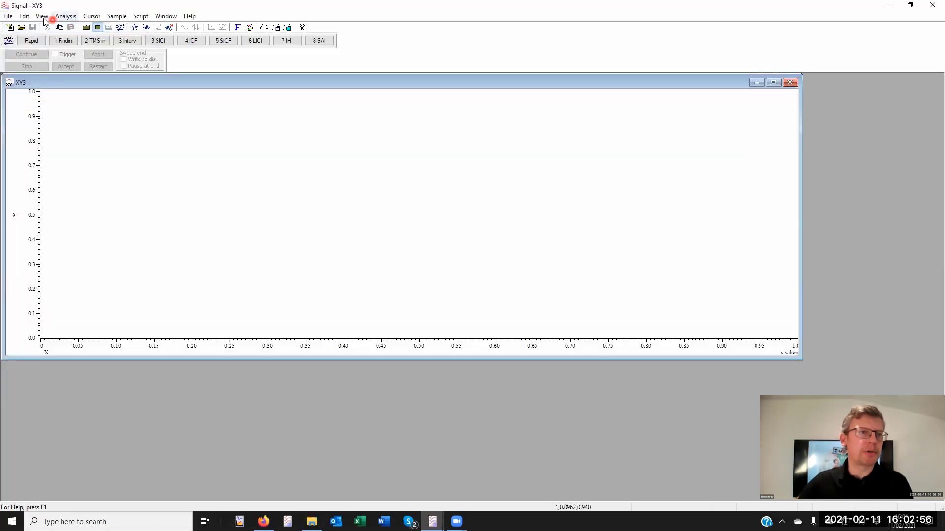
# - Fill the background of channel 1 in the XY view with the image Basic.jpg and make the view window taller
pyautogui.click(42, 16)
pyautogui.moveTo(77, 111)
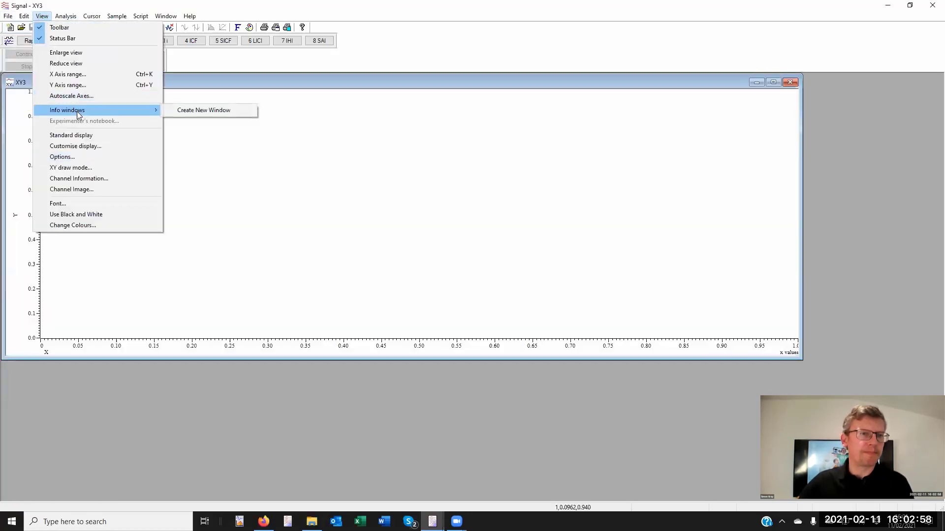
pyautogui.click(92, 189)
pyautogui.click(523, 211)
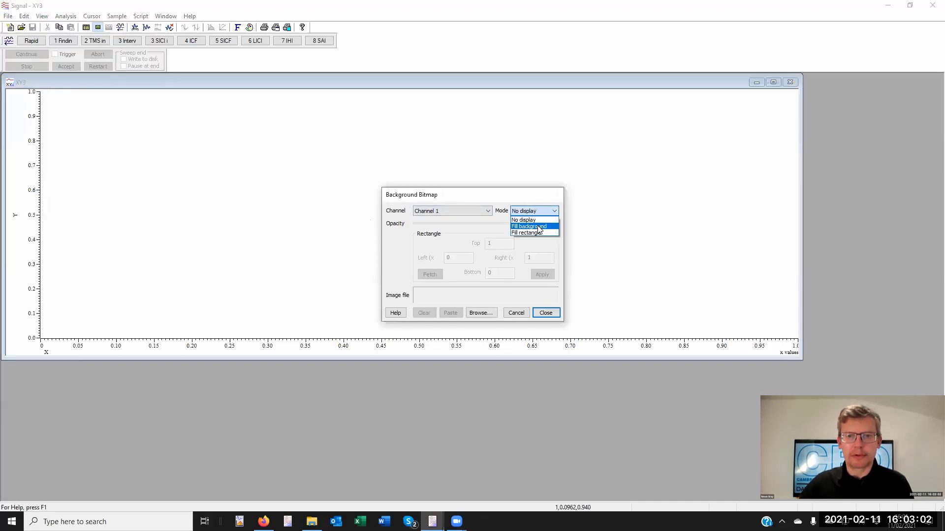
pyautogui.click(537, 233)
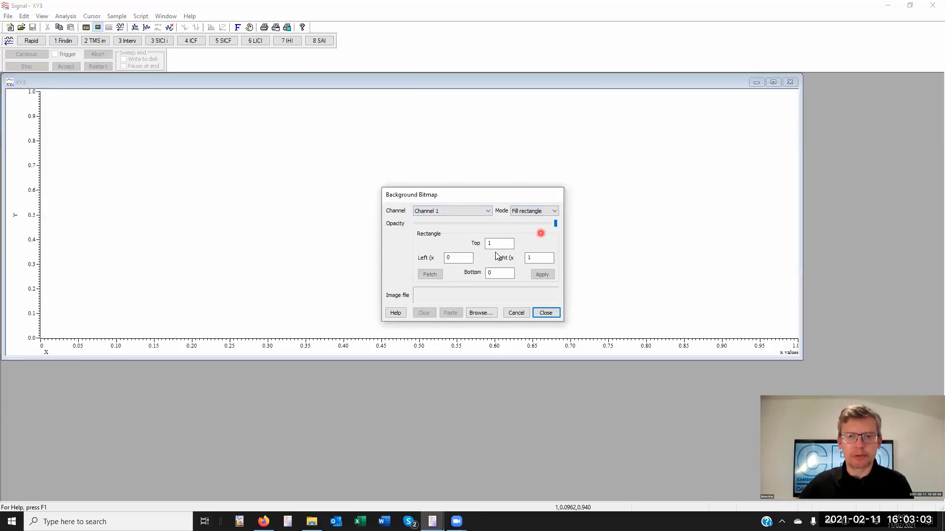
pyautogui.click(485, 314)
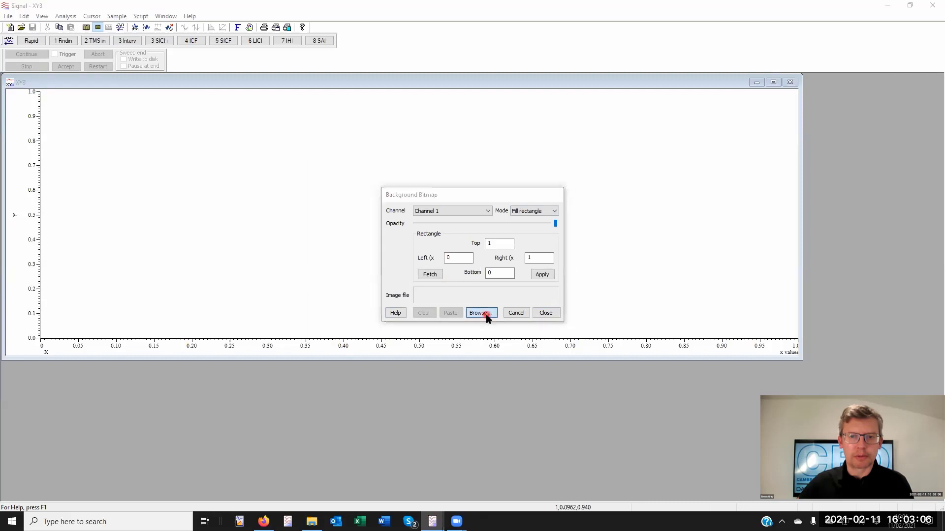
pyautogui.doubleClick(510, 215)
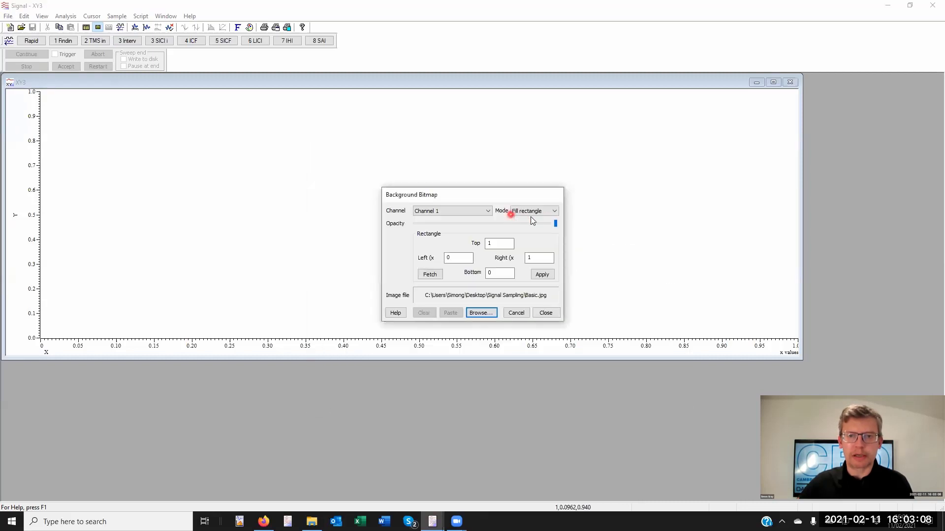
pyautogui.click(541, 211)
pyautogui.click(540, 227)
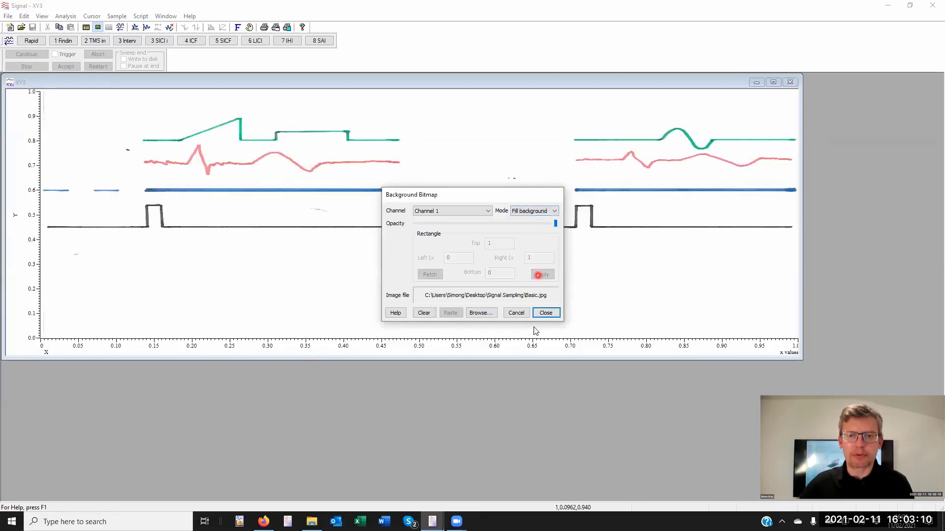
pyautogui.click(544, 313)
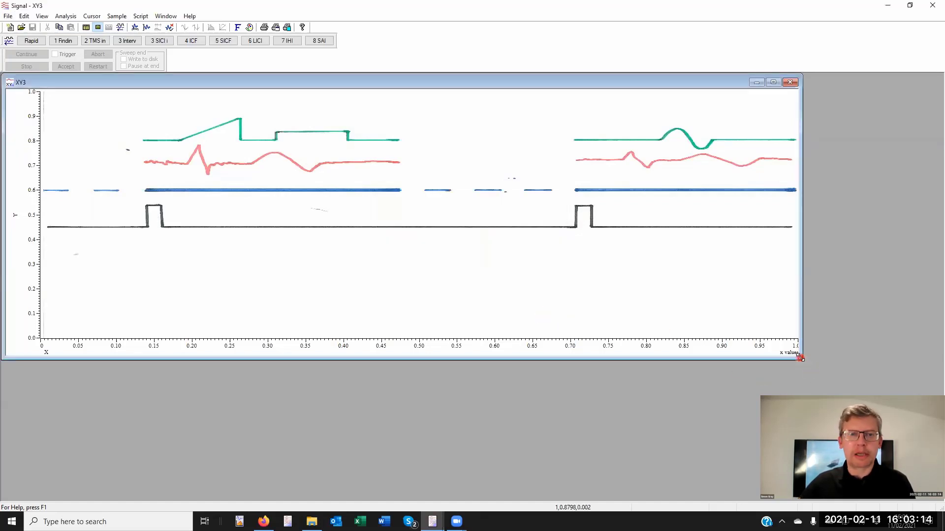
pyautogui.moveTo(800, 358); pyautogui.dragTo(745, 499)
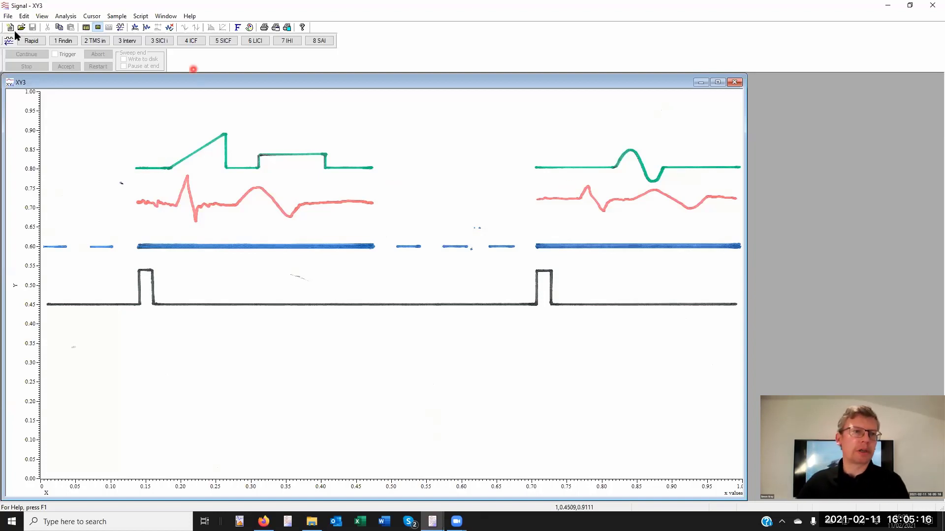
# - Minimise the XY view, create a new sampling document, maximise it and float the sampling controls over the data
pyautogui.click(701, 82)
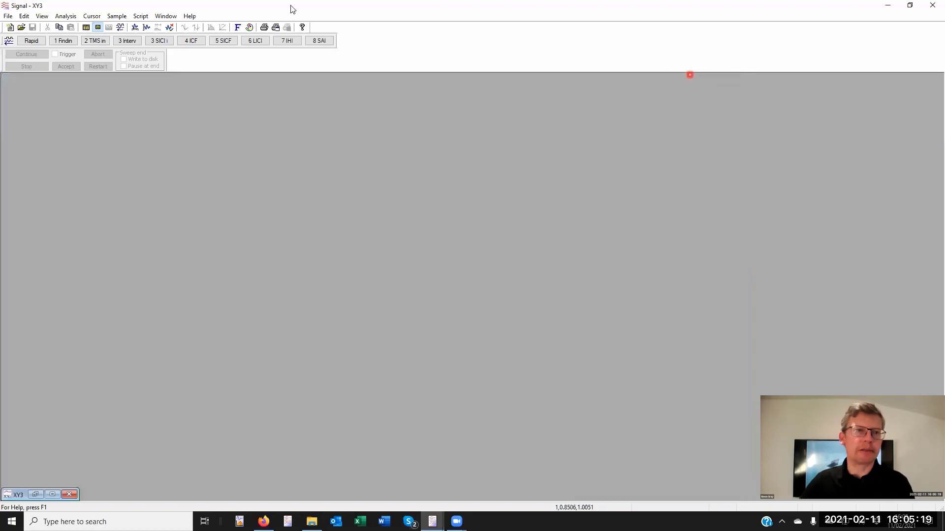
pyautogui.click(121, 27)
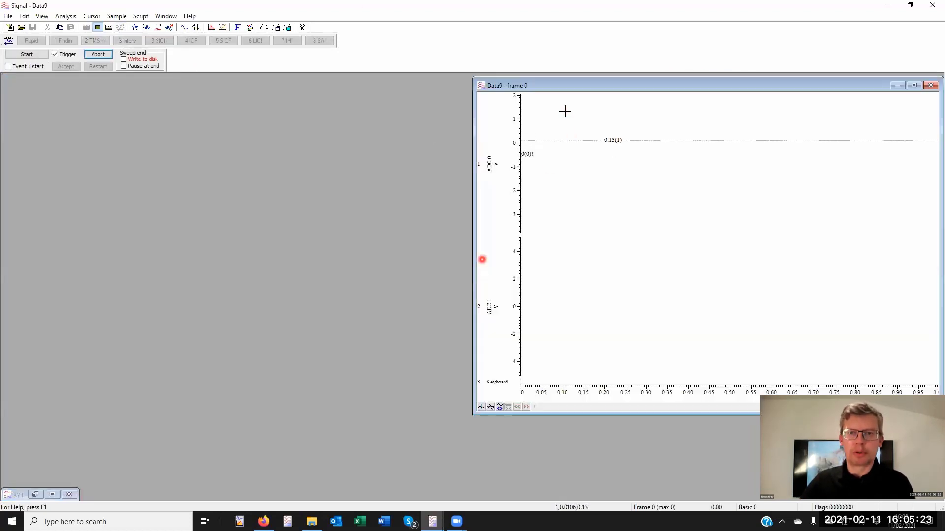
pyautogui.doubleClick(570, 85)
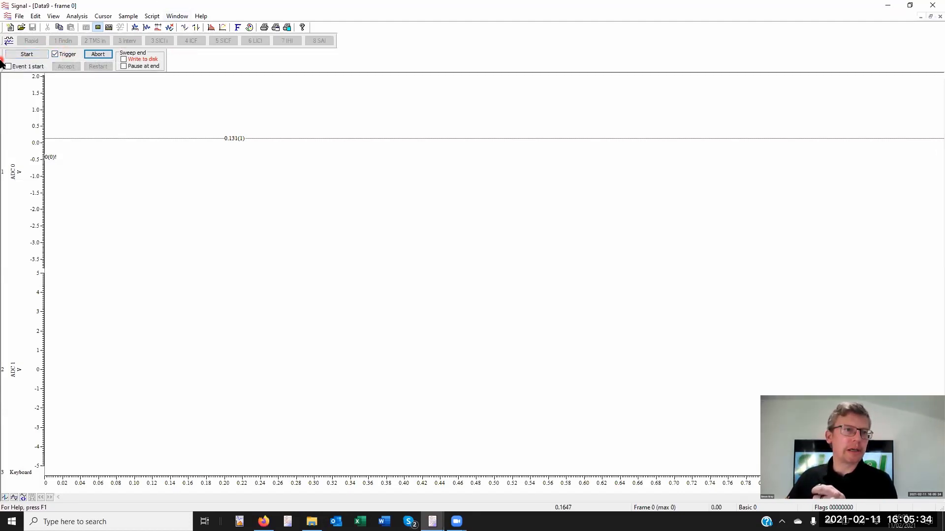
pyautogui.moveTo(215, 100); pyautogui.dragTo(367, 118)
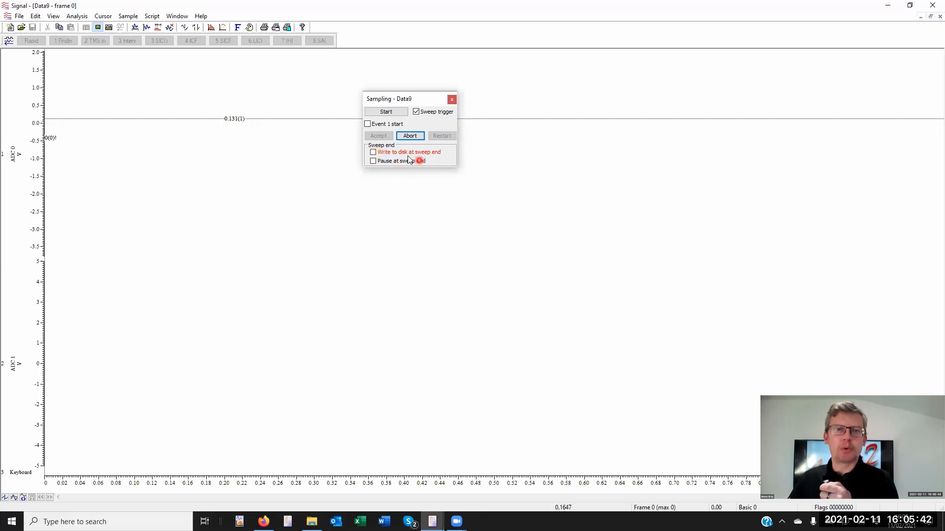
# - Start sampling in Basic mode with the sweep trigger, then abort the run
pyautogui.click(386, 111)
pyautogui.click(422, 114)
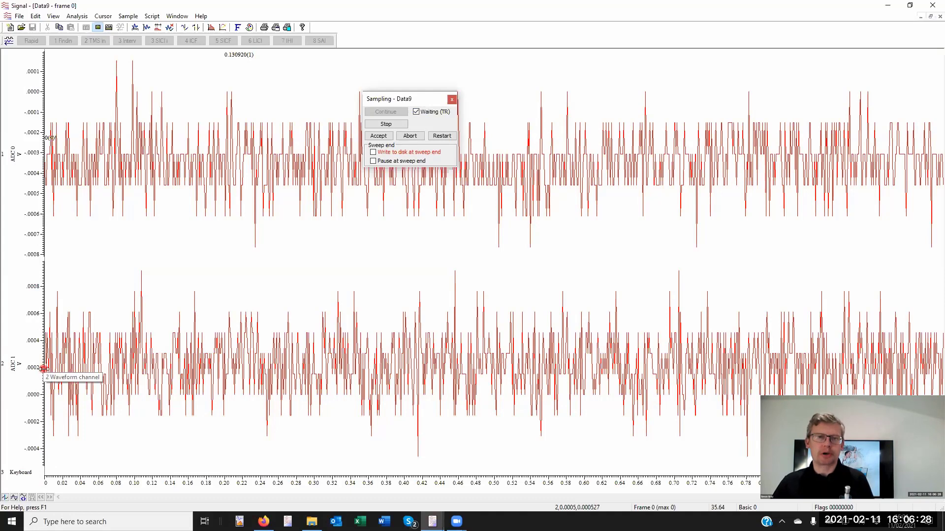
pyautogui.click(410, 136)
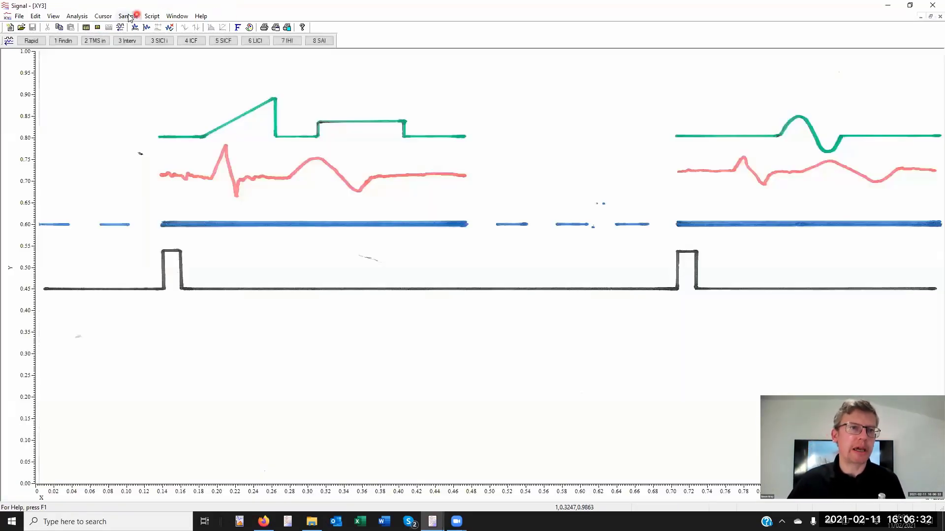
# - Reopen the sampling configuration over the sweep diagram and set the sweep mode to Peri-trigger
pyautogui.click(128, 16)
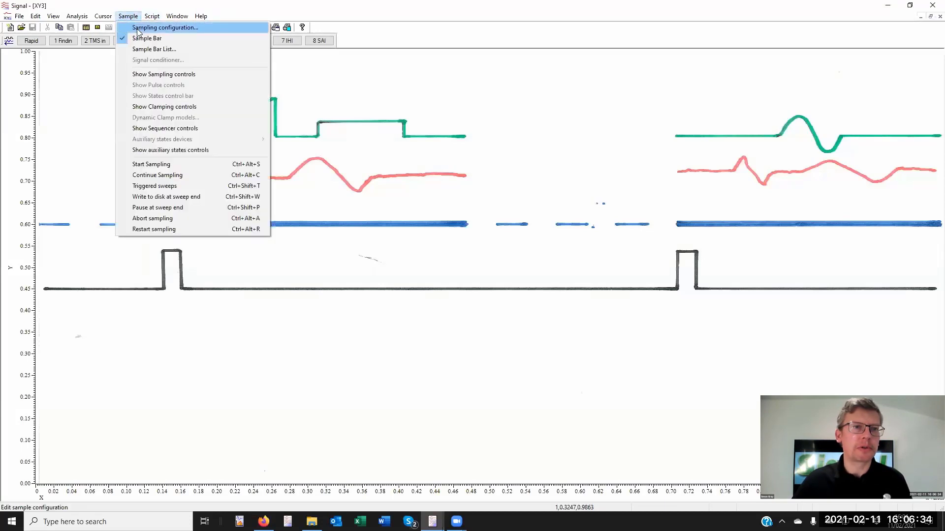
pyautogui.click(139, 29)
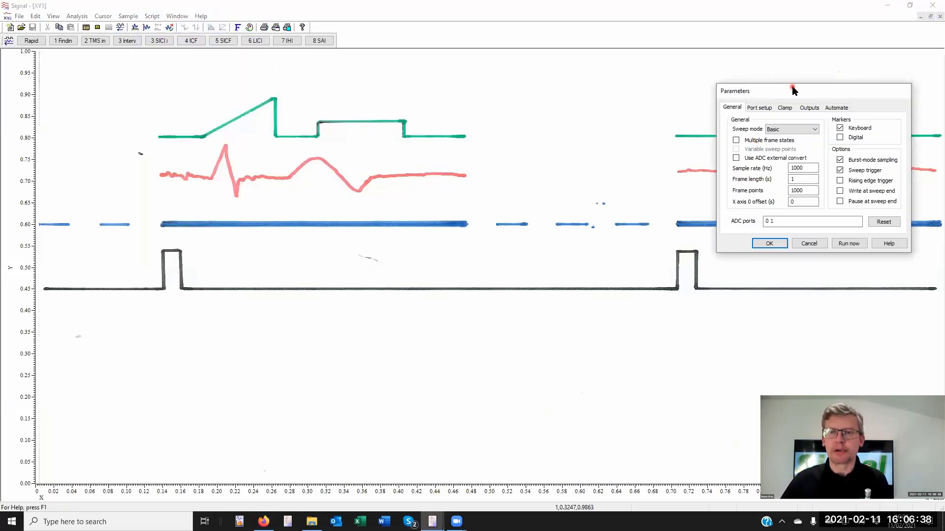
pyautogui.moveTo(793, 87); pyautogui.dragTo(435, 76)
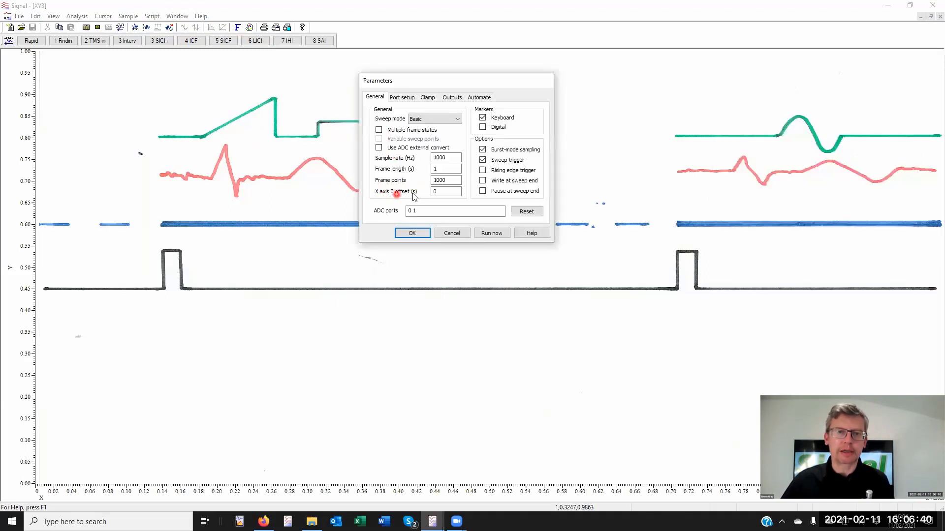
pyautogui.click(437, 191)
pyautogui.doubleClick(438, 191)
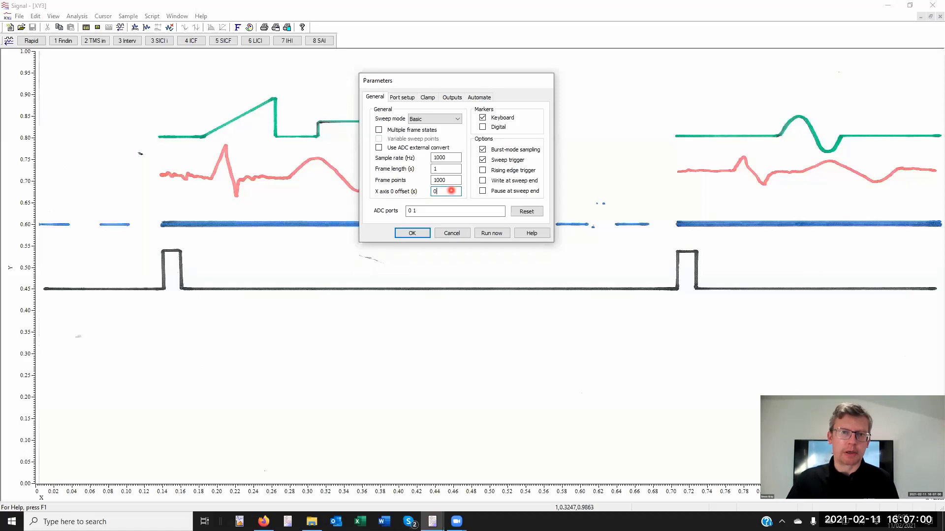
pyautogui.click(420, 119)
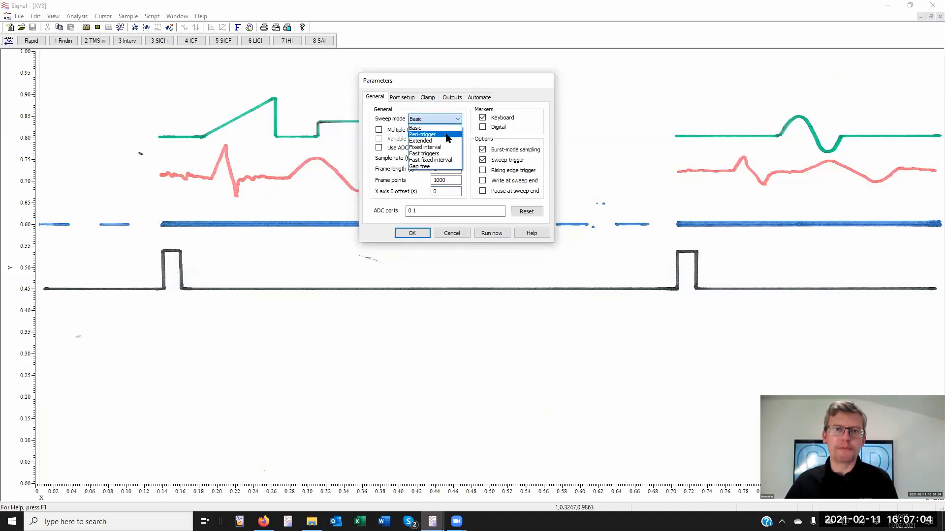
pyautogui.click(447, 134)
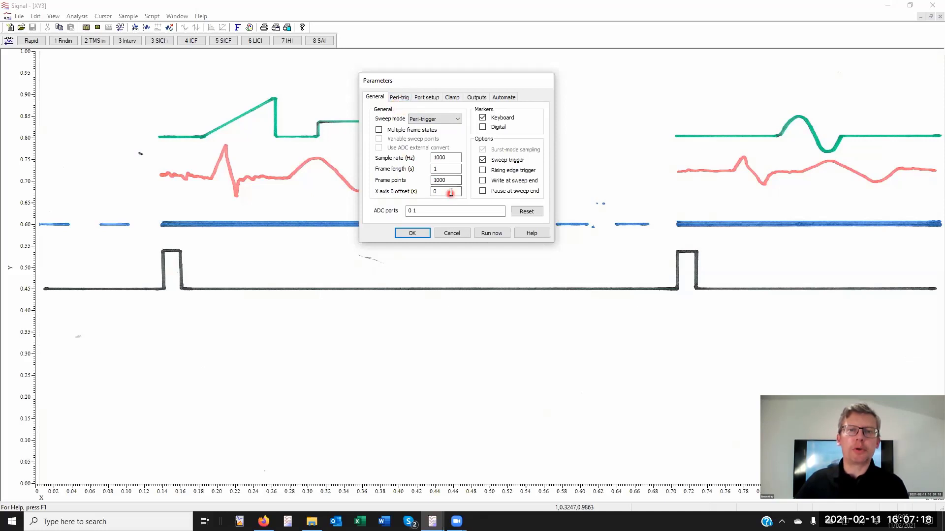
# - Set the peri-trigger type to Event and return to the general sampling parameters
pyautogui.moveTo(451, 191); pyautogui.dragTo(428, 195)
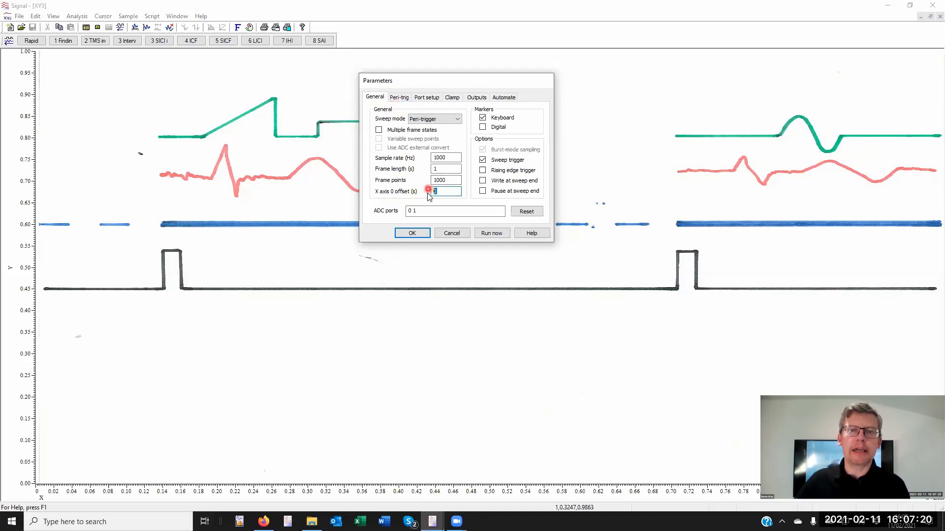
pyautogui.click(399, 98)
pyautogui.click(526, 125)
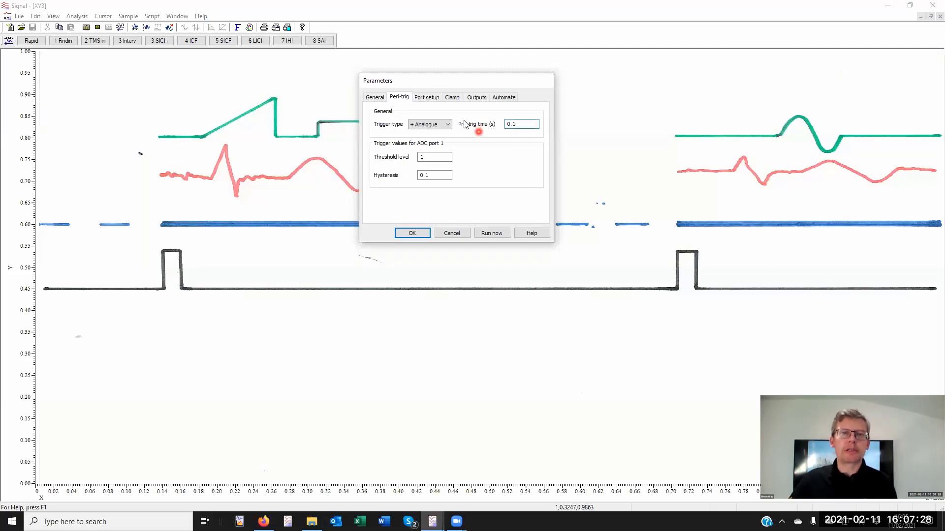
pyautogui.click(448, 124)
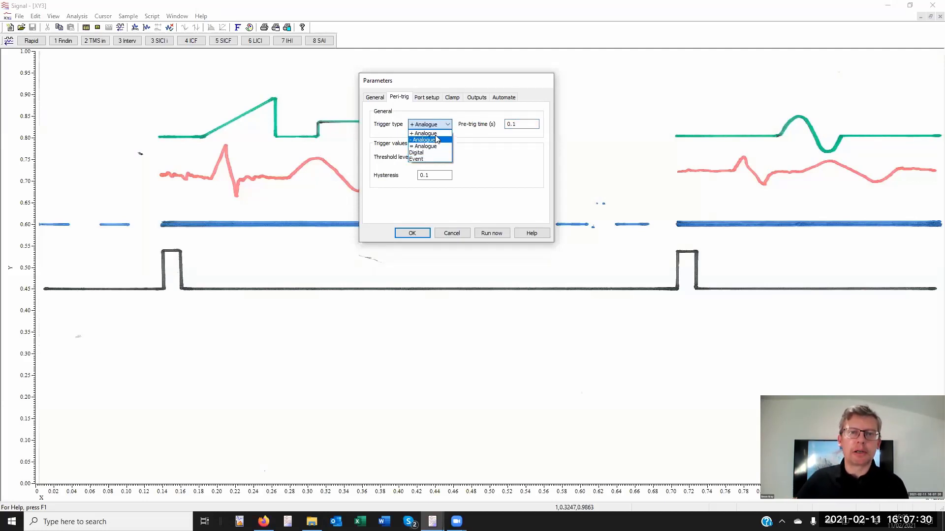
pyautogui.click(434, 158)
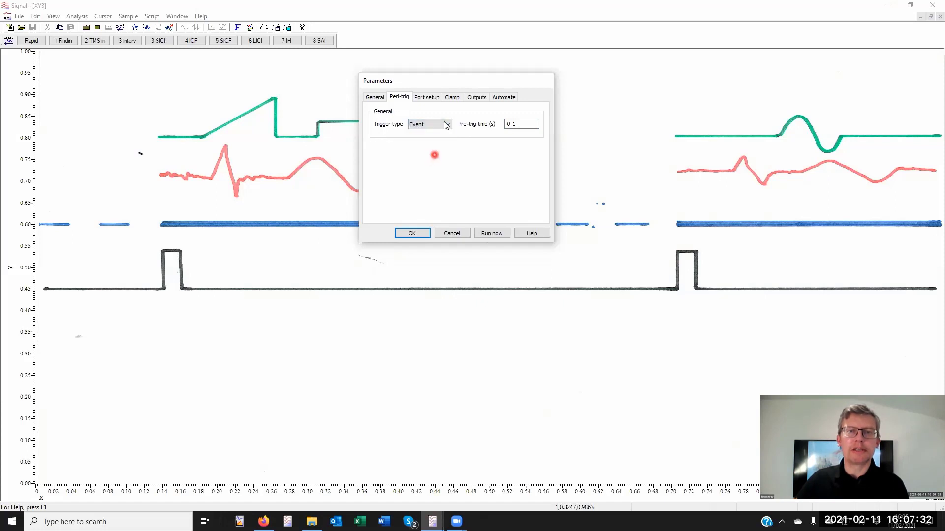
pyautogui.click(527, 126)
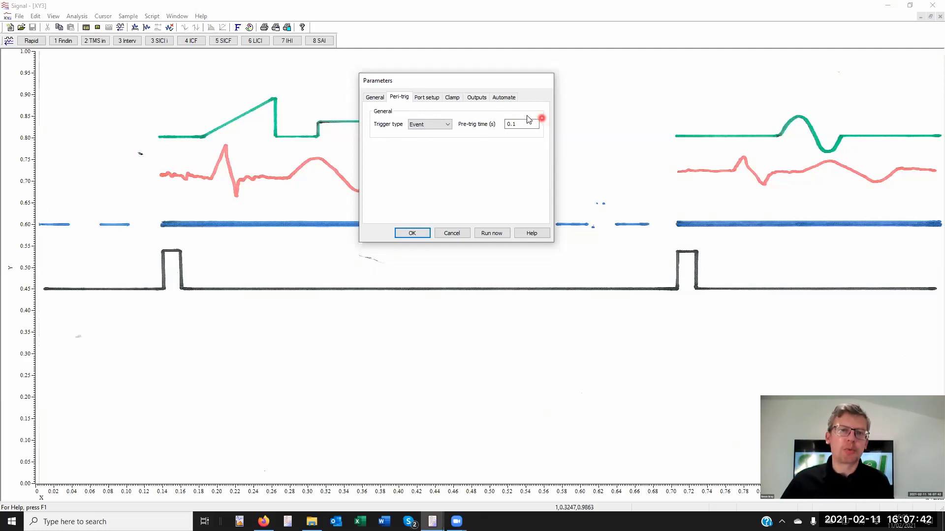
pyautogui.click(377, 97)
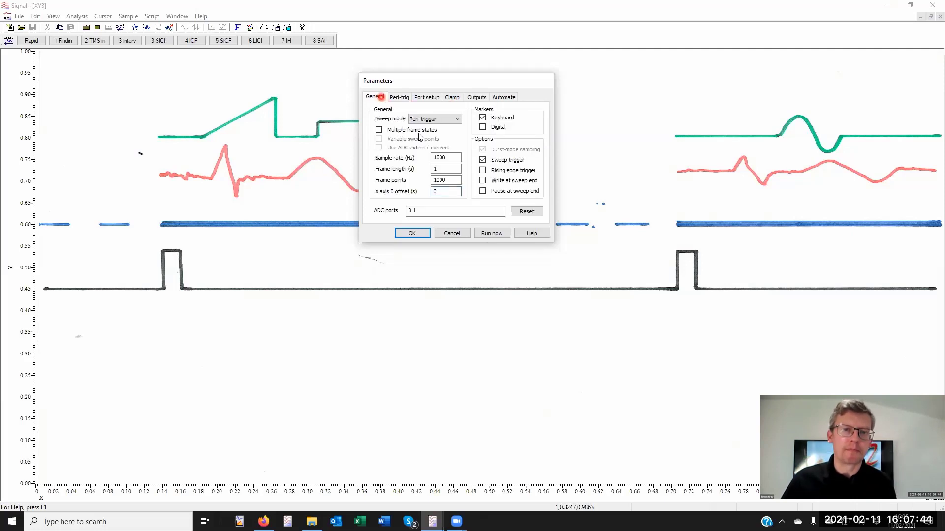
# - Review the Peri-trigger settings, create a sampling document from them and dock the floating sampling controls beside the sample bar
pyautogui.click(448, 168)
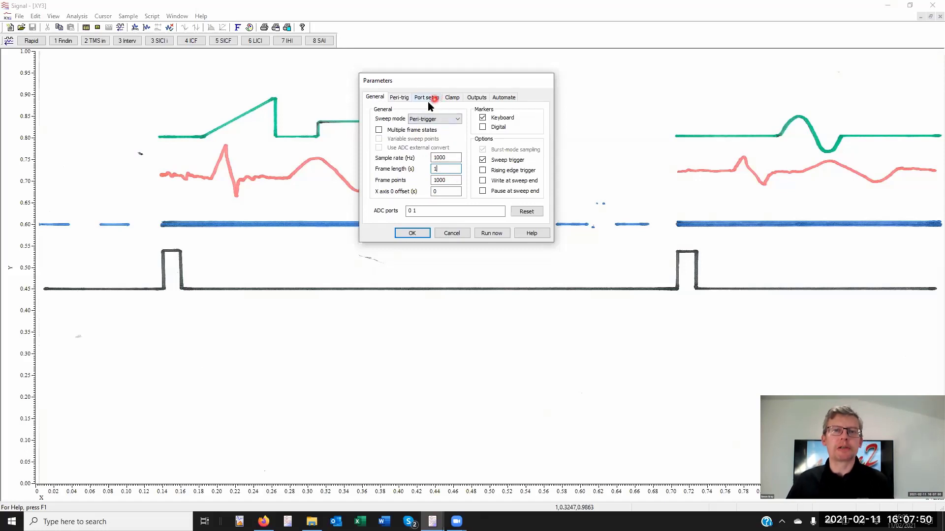
pyautogui.click(414, 97)
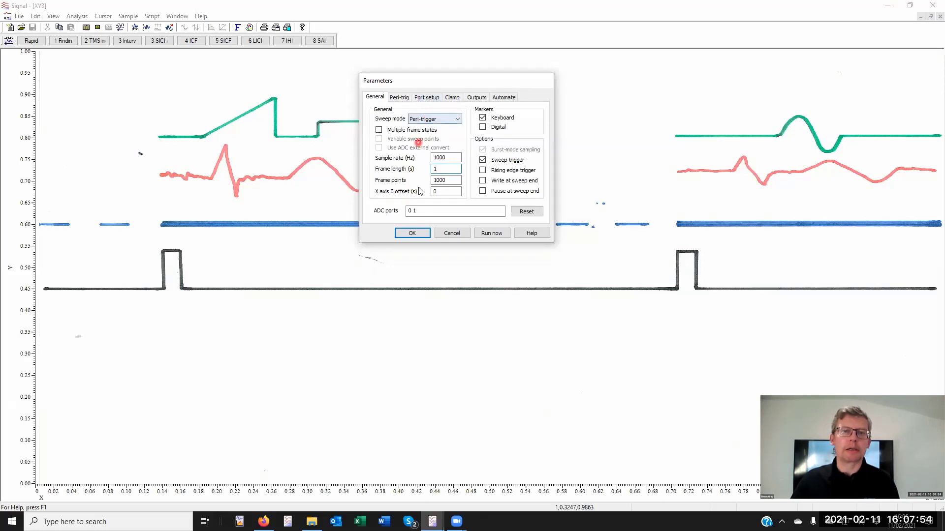
pyautogui.click(402, 100)
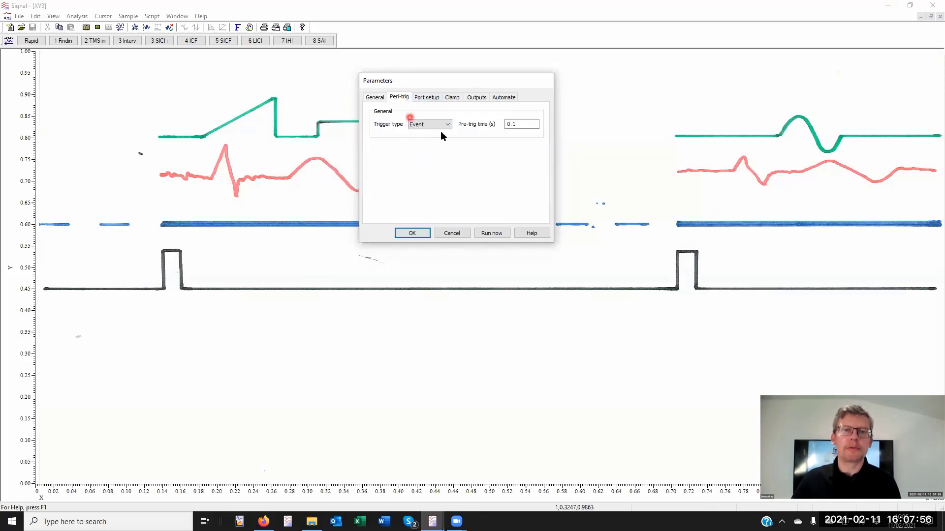
pyautogui.click(492, 233)
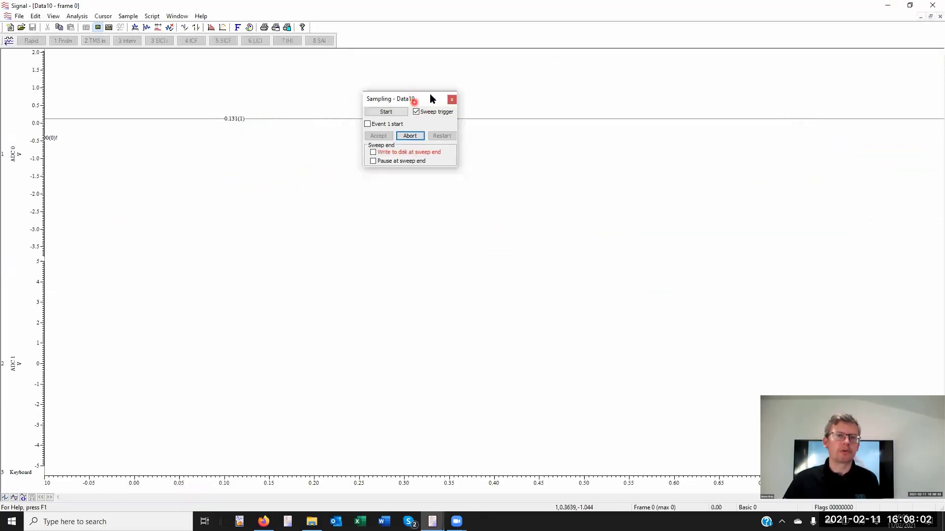
pyautogui.moveTo(430, 98); pyautogui.dragTo(489, 36)
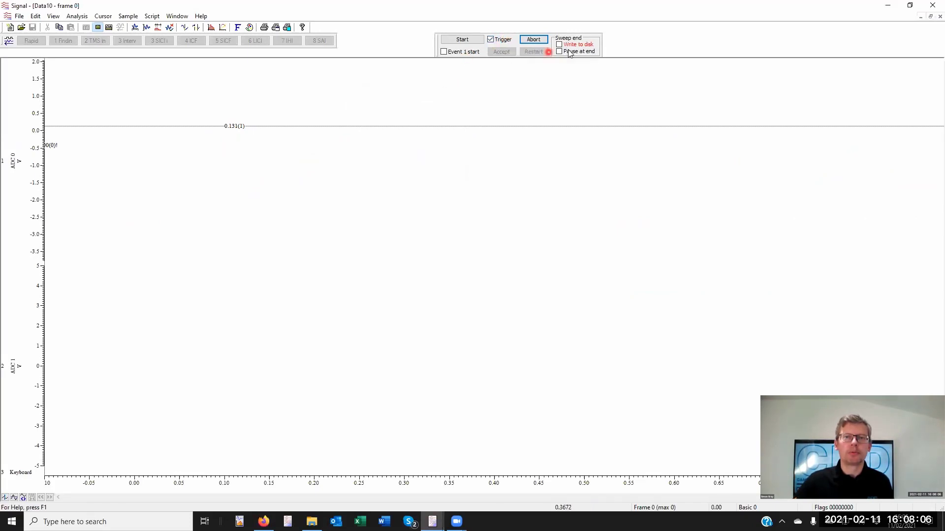
# - Start event-triggered sampling, move vertical cursor 0 to about 0 s and delete vertical cursor 1
pyautogui.click(461, 40)
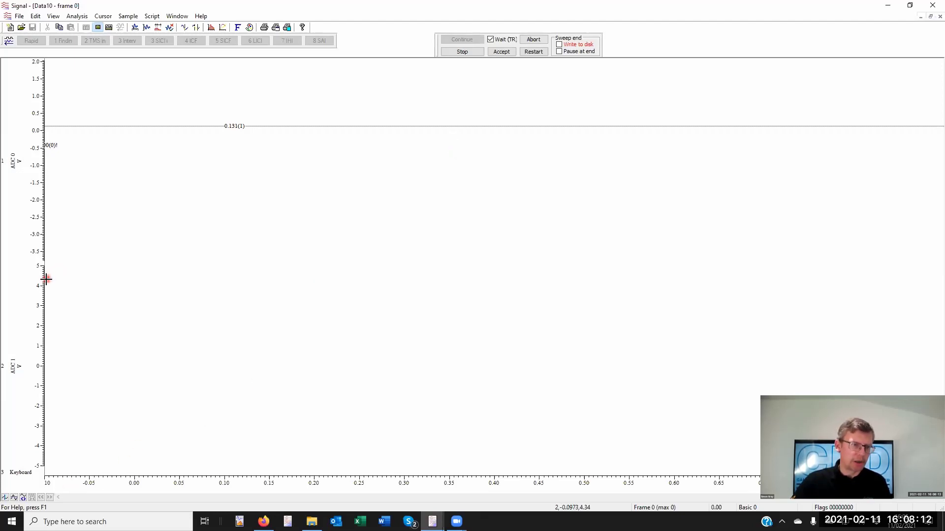
pyautogui.moveTo(45, 280); pyautogui.dragTo(133, 293)
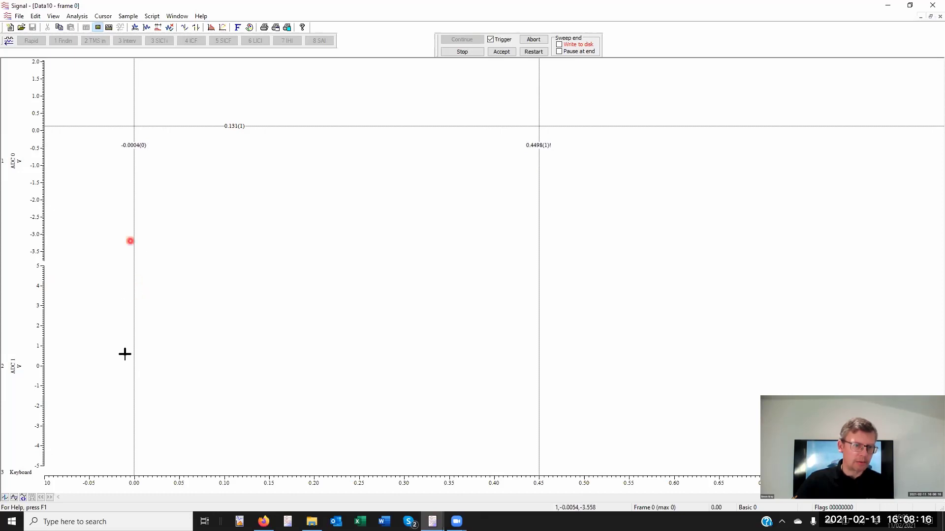
pyautogui.rightClick(538, 206)
pyautogui.moveTo(573, 211)
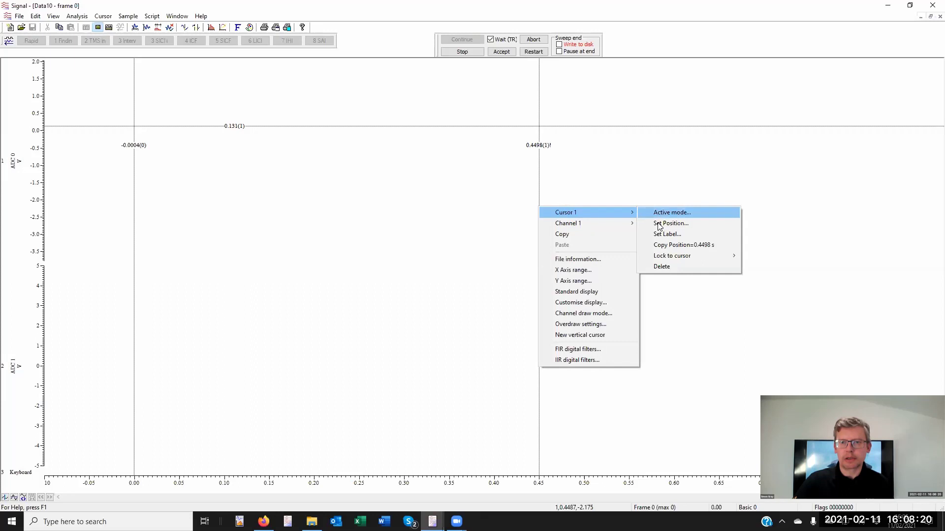
pyautogui.click(664, 266)
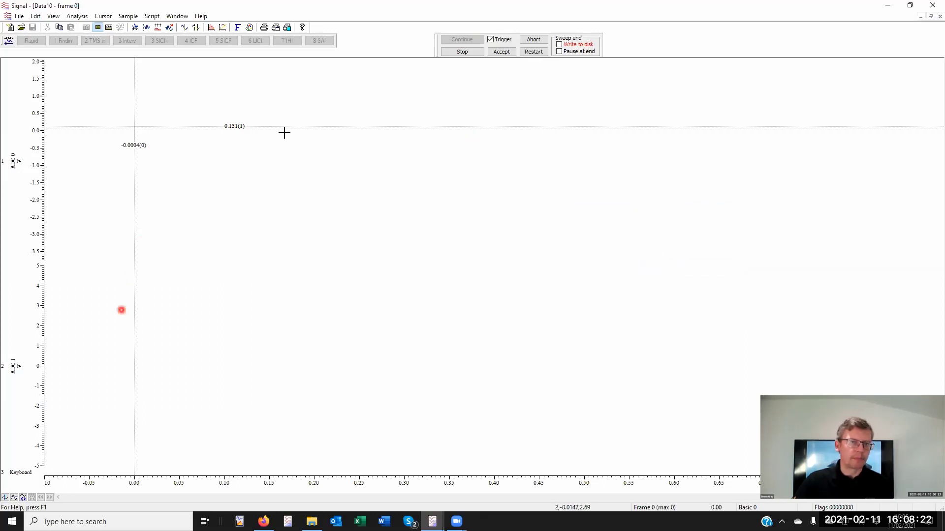
pyautogui.click(444, 44)
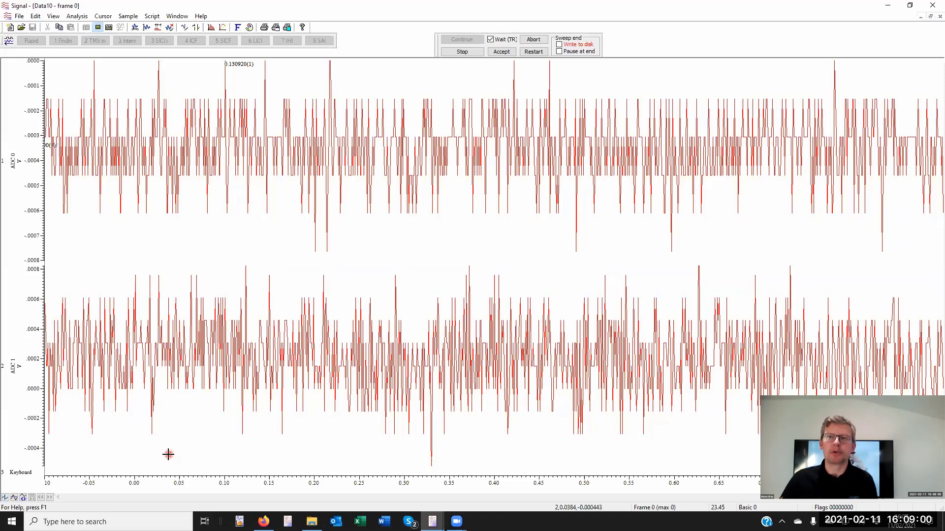
# - Close the event-triggered sampling document and reopen the sampling configuration
pyautogui.click(930, 16)
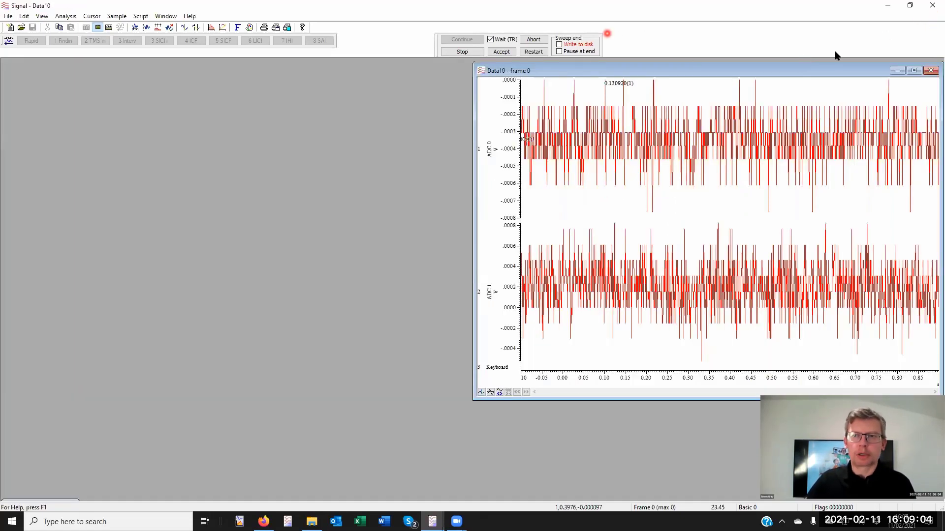
pyautogui.click(931, 72)
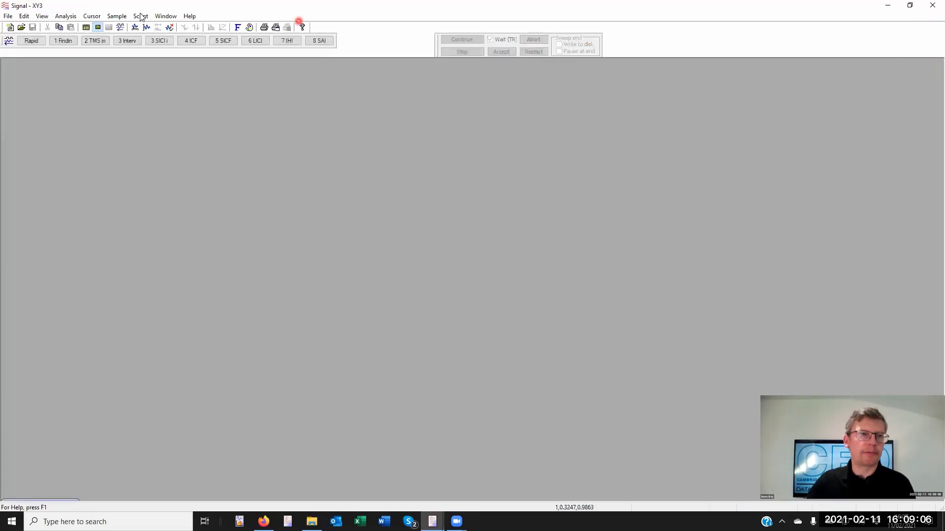
pyautogui.click(117, 16)
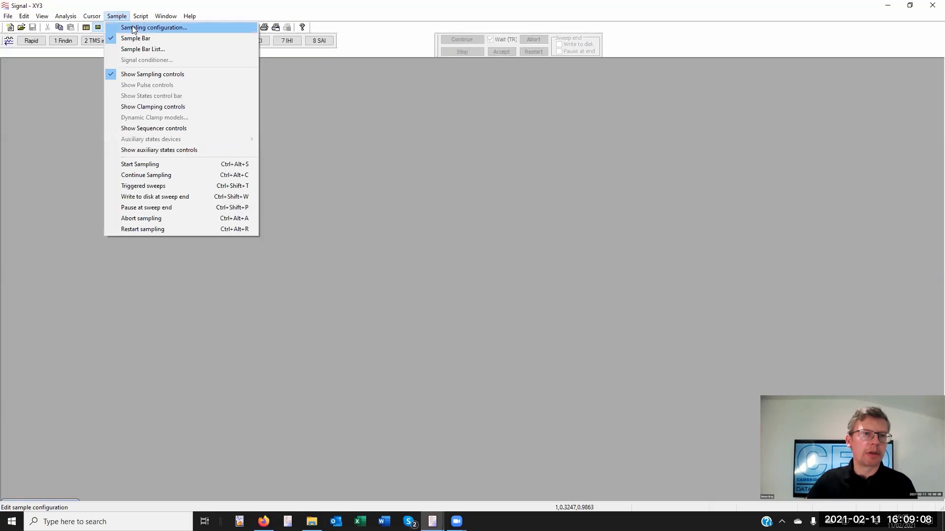
pyautogui.click(143, 26)
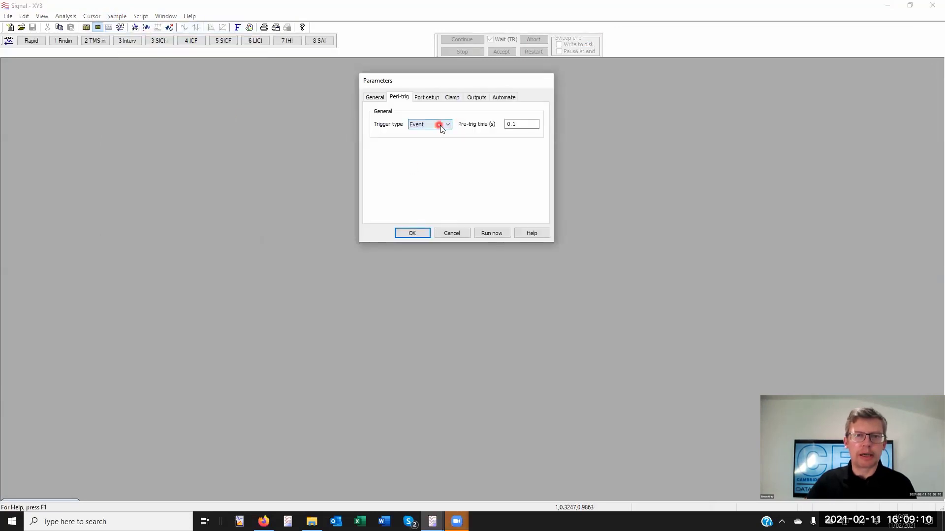
# - Set the peri-trigger type to + Analogue and create a new sampling document with it
pyautogui.click(441, 124)
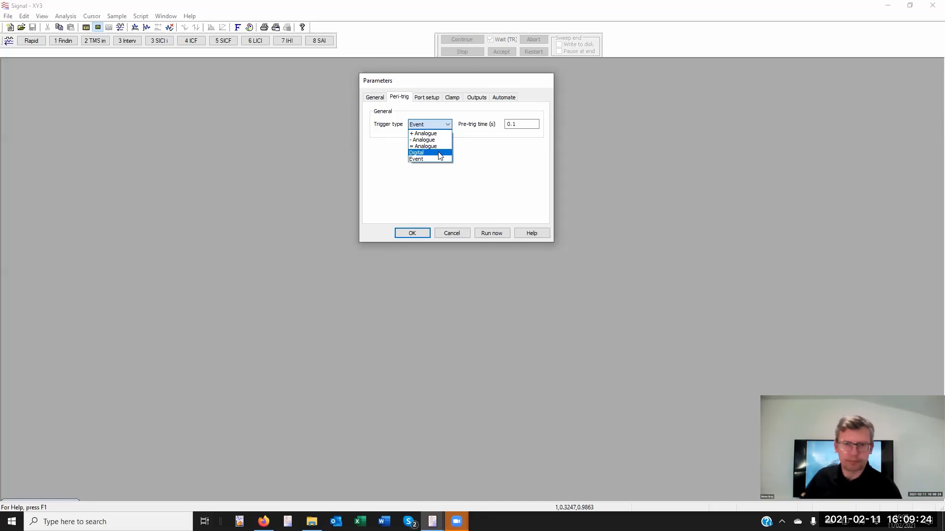
pyautogui.press('Up')
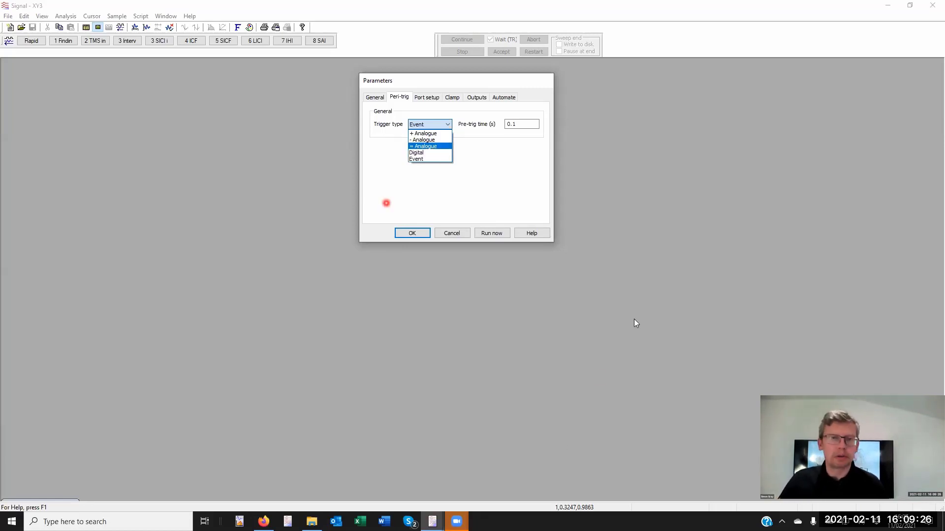
pyautogui.click(423, 133)
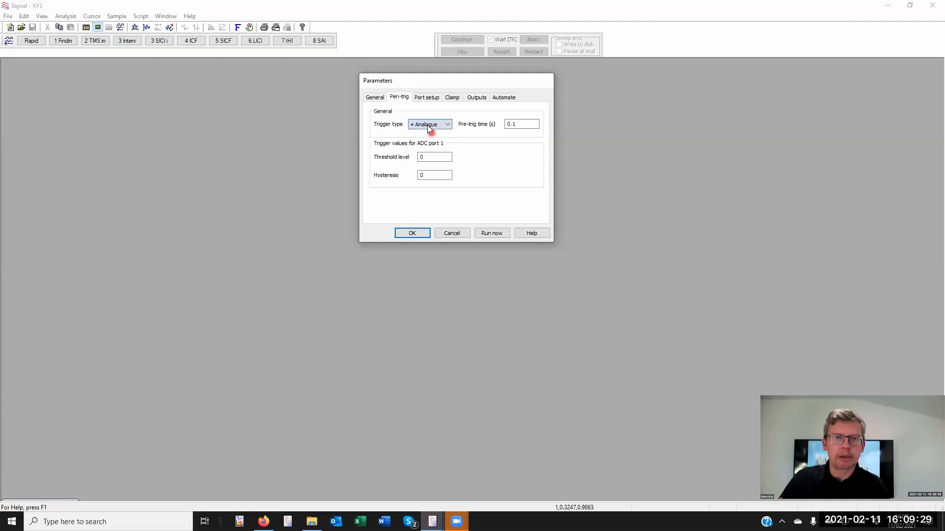
pyautogui.click(443, 157)
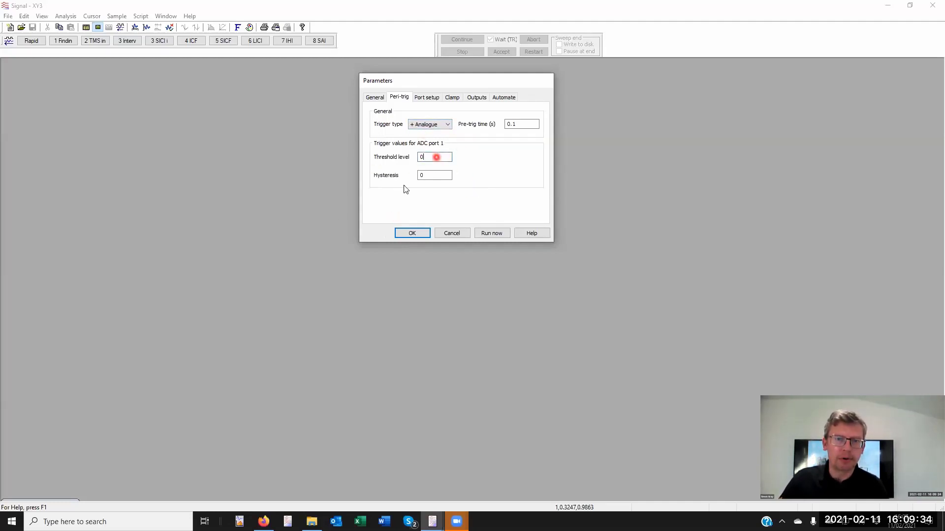
pyautogui.click(492, 233)
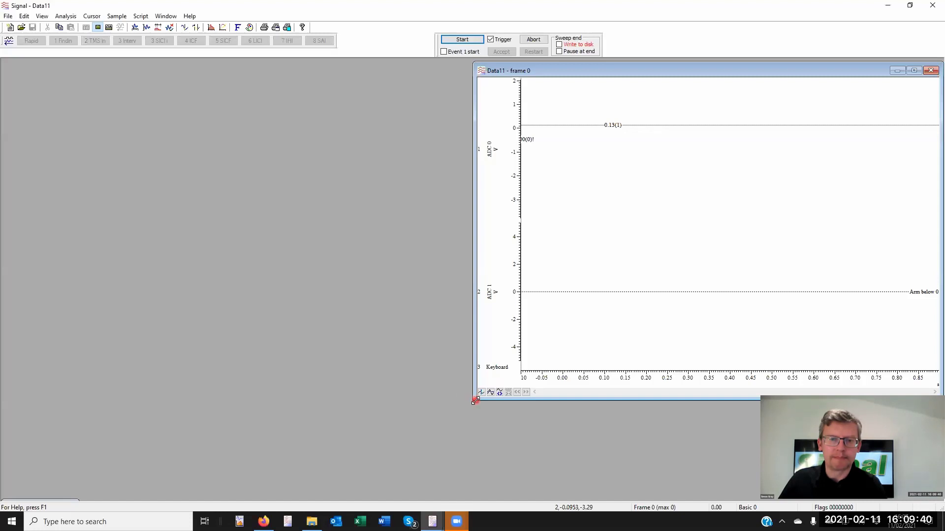
# - Enlarge the data window and place ADC 1's trigger level at about 0.83 V and its arm level at about 0.5 V
pyautogui.moveTo(474, 401); pyautogui.dragTo(107, 451)
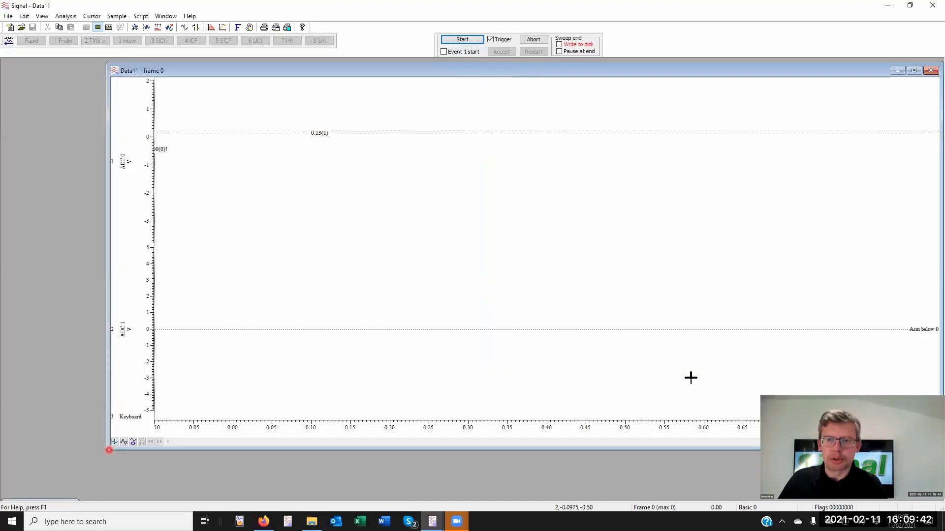
pyautogui.moveTo(931, 330); pyautogui.dragTo(738, 337)
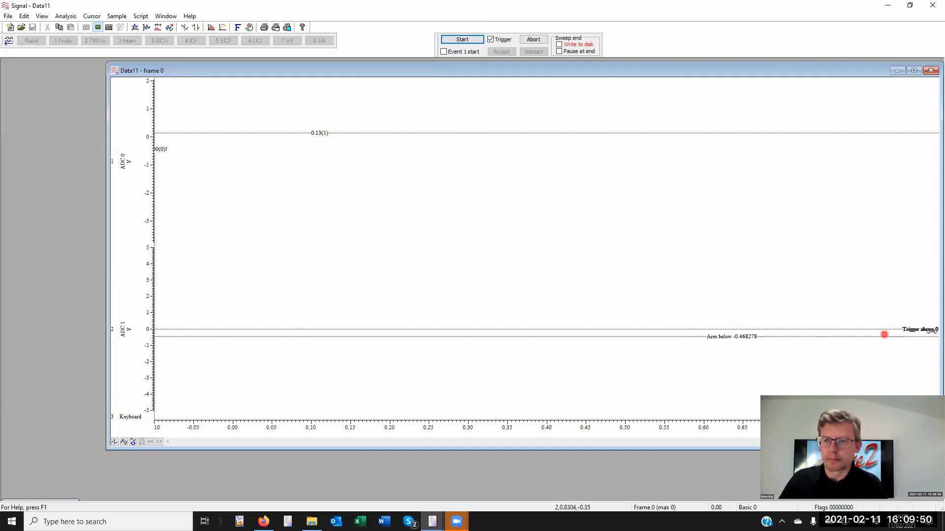
pyautogui.moveTo(932, 329); pyautogui.dragTo(681, 316)
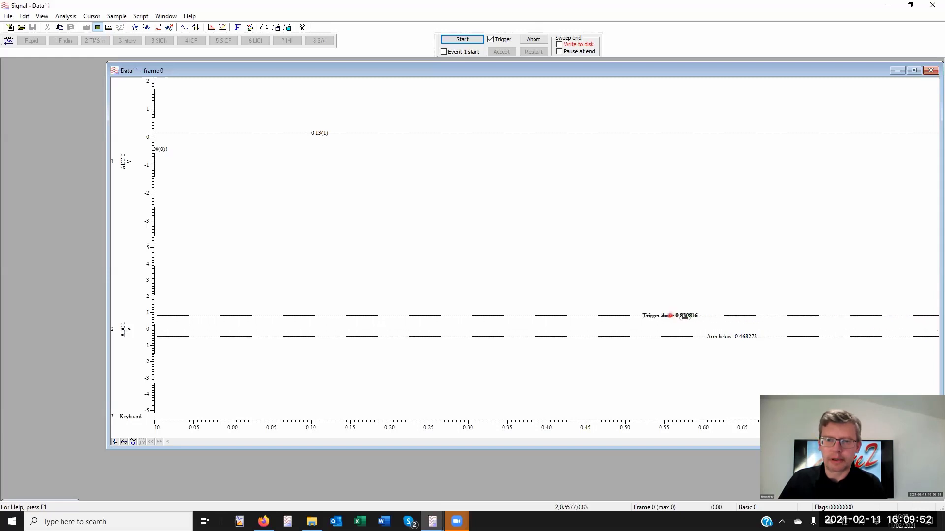
pyautogui.moveTo(741, 336); pyautogui.dragTo(575, 322)
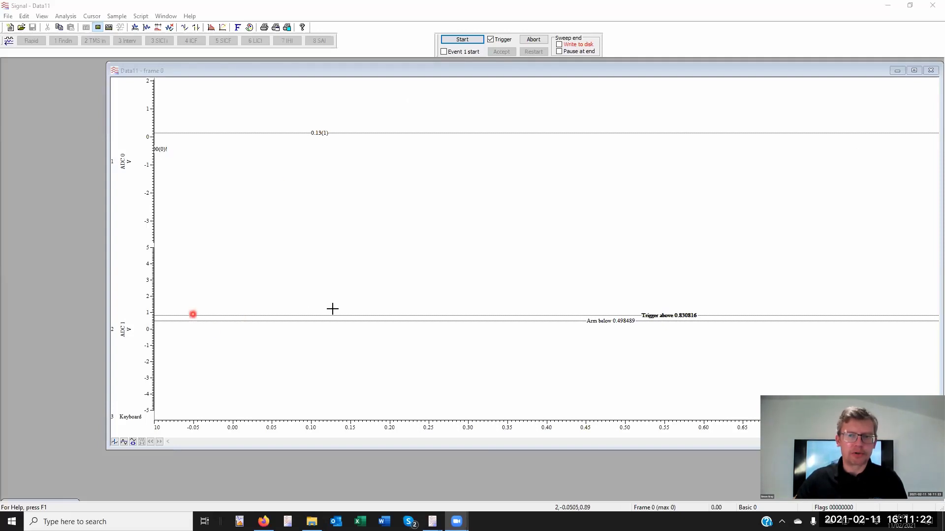
# - Start sampling with the sweep trigger off and scale the ADC 1 vertical axis to about ±1 V
pyautogui.click(491, 40)
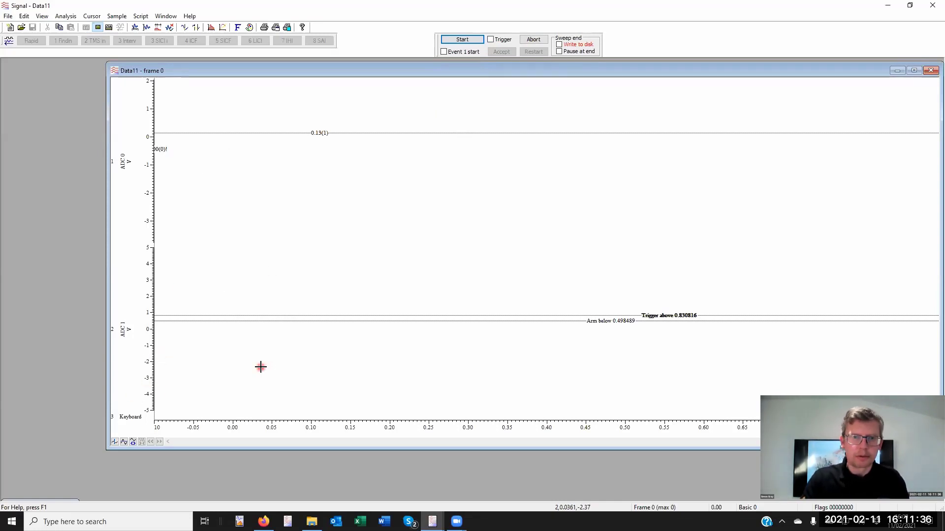
pyautogui.press('Home')
pyautogui.press('End')
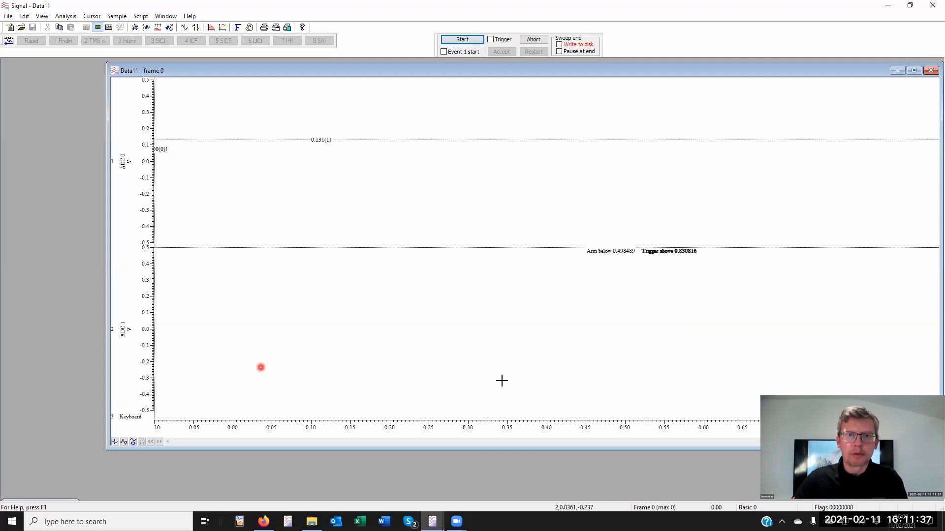
pyautogui.click(462, 39)
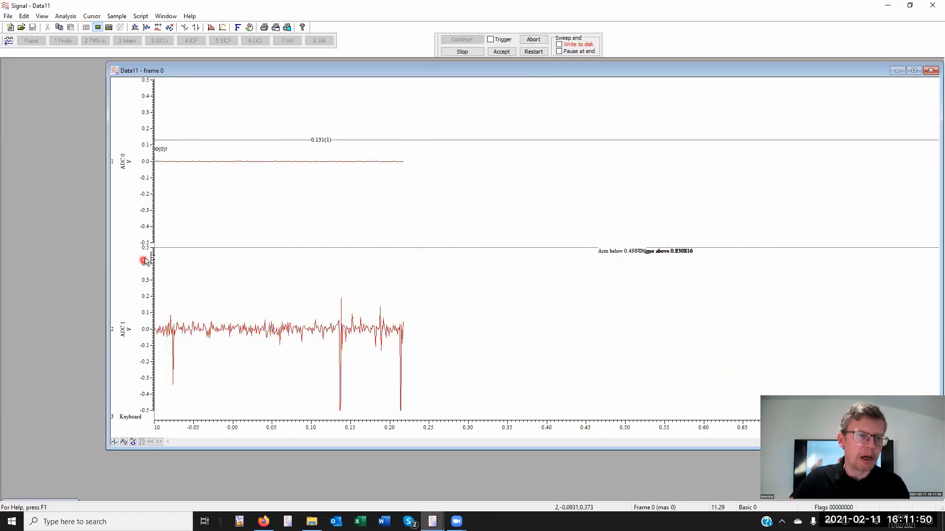
pyautogui.moveTo(144, 273); pyautogui.dragTo(148, 291)
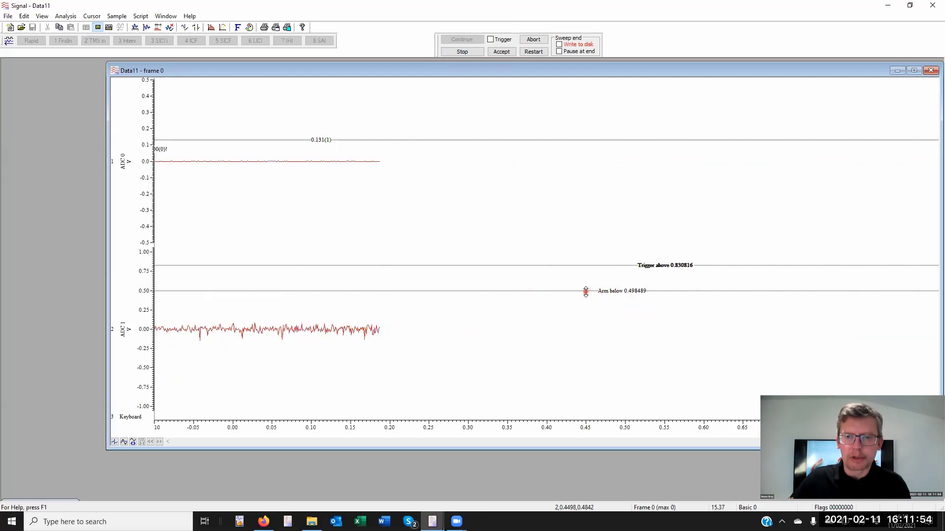
# - Adjust ADC 1 to trigger above about 0.325 V and arm below about -0.283 V in triggered sampling, then expand that channel to fill the window
pyautogui.moveTo(586, 291); pyautogui.dragTo(589, 312)
pyautogui.moveTo(604, 266); pyautogui.dragTo(606, 303)
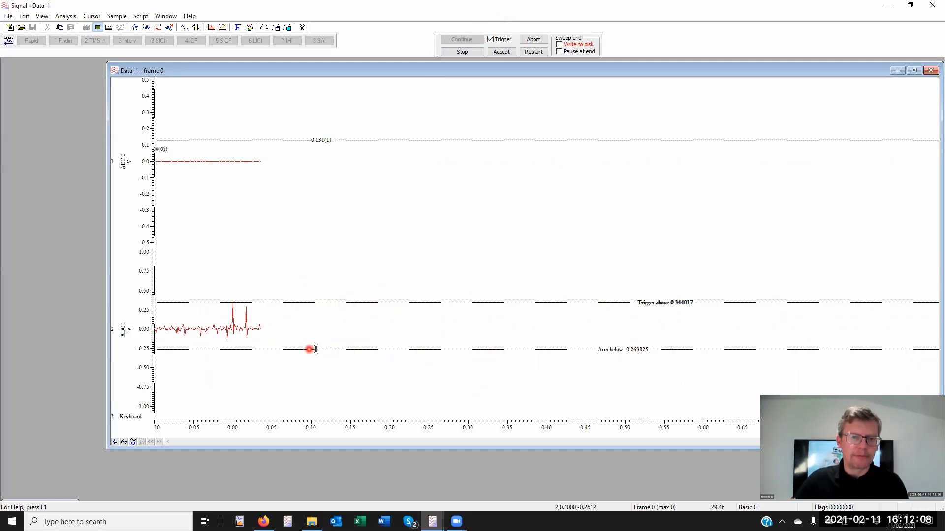
pyautogui.moveTo(314, 349); pyautogui.dragTo(340, 331)
pyautogui.moveTo(310, 382)
pyautogui.mouseDown()
pyautogui.moveTo(312, 362)
pyautogui.moveTo(311, 381)
pyautogui.mouseUp()
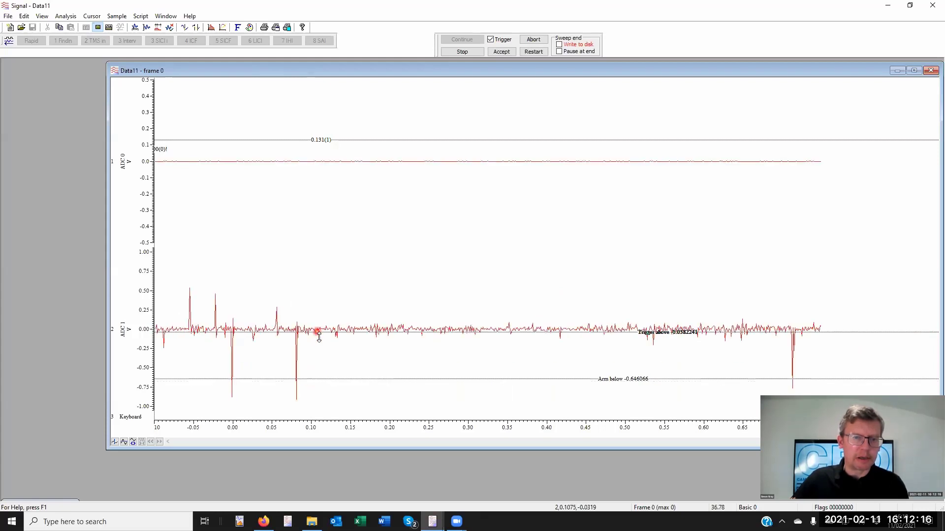
pyautogui.moveTo(316, 331); pyautogui.dragTo(317, 303)
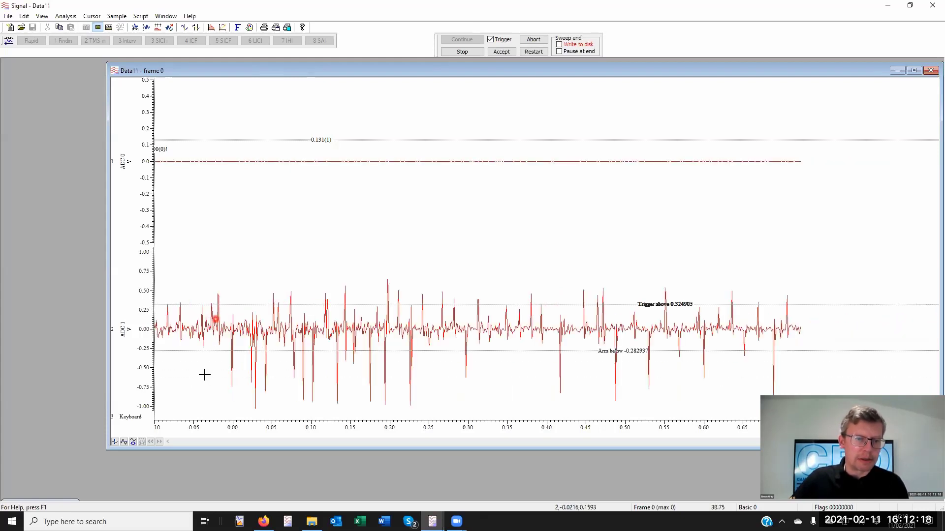
pyautogui.doubleClick(234, 282)
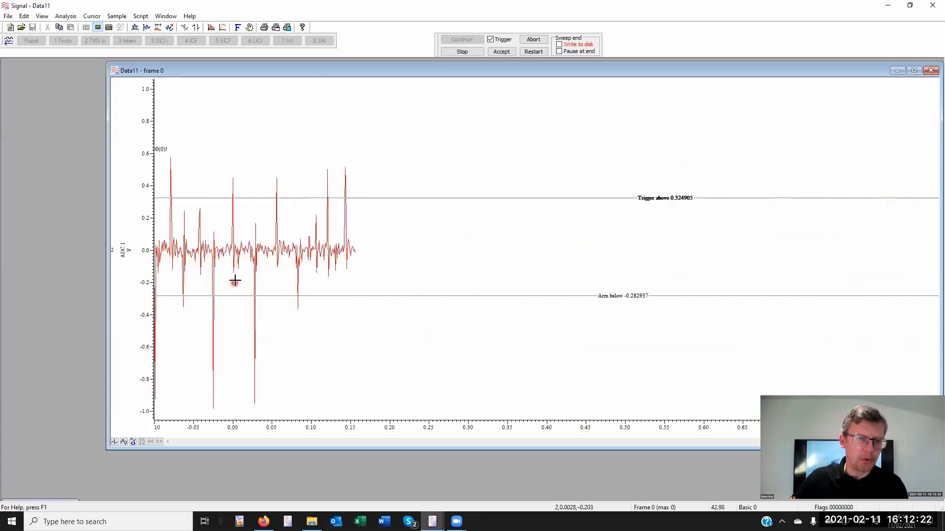
pyautogui.click(232, 217)
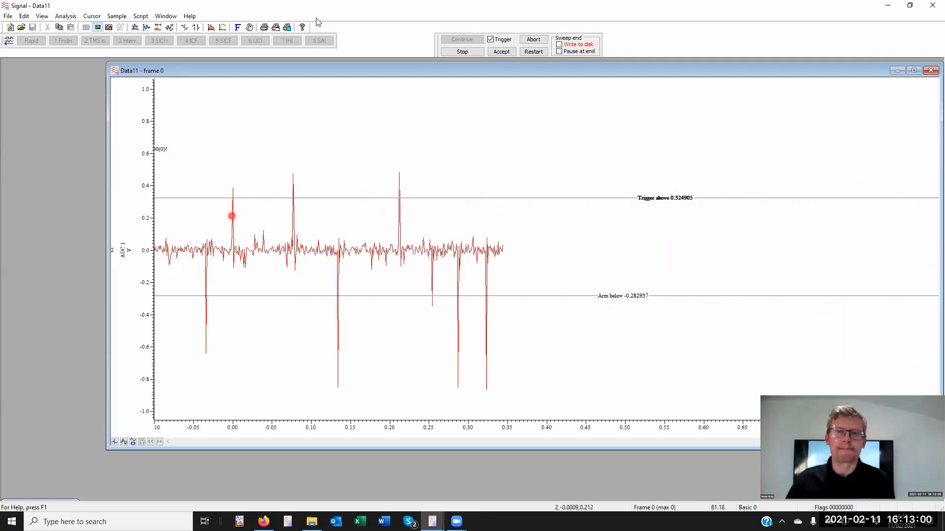
# - Abort the running peri-trigger sampling and open the general settings of the sampling configuration
pyautogui.click(521, 51)
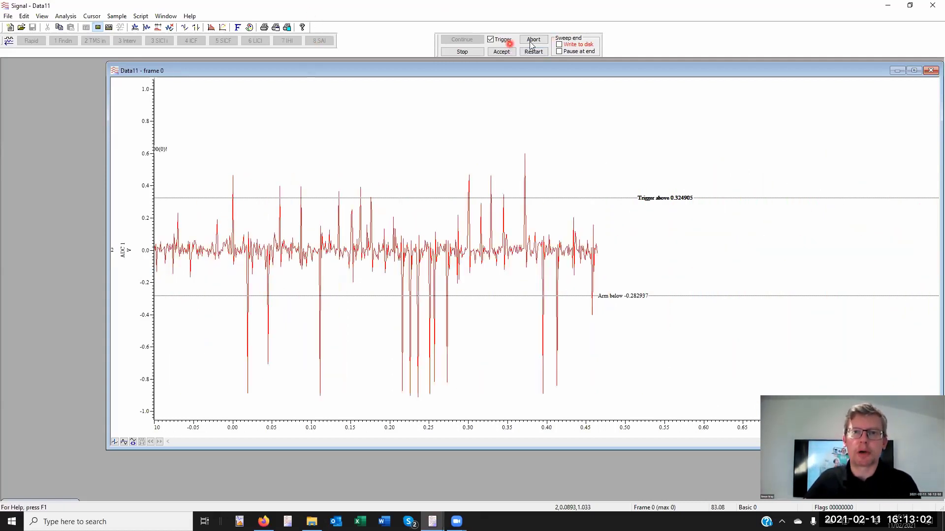
pyautogui.click(536, 40)
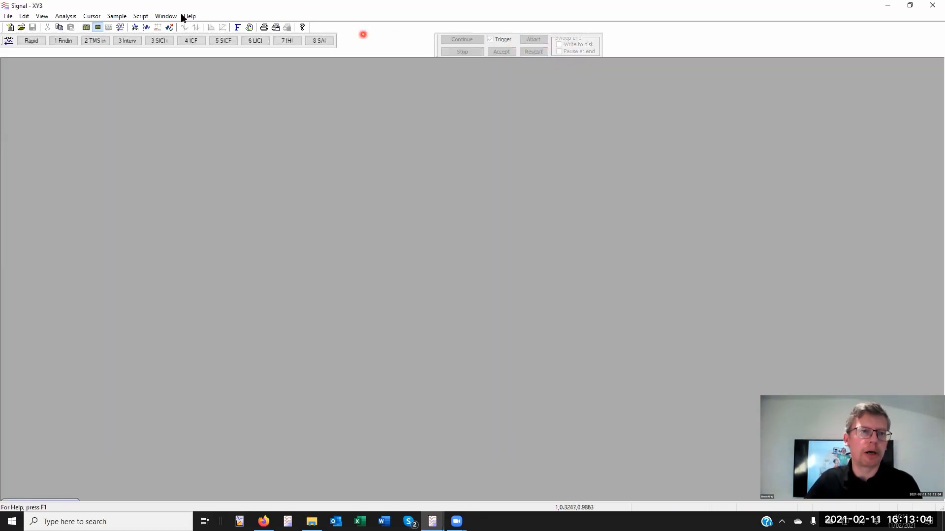
pyautogui.click(117, 17)
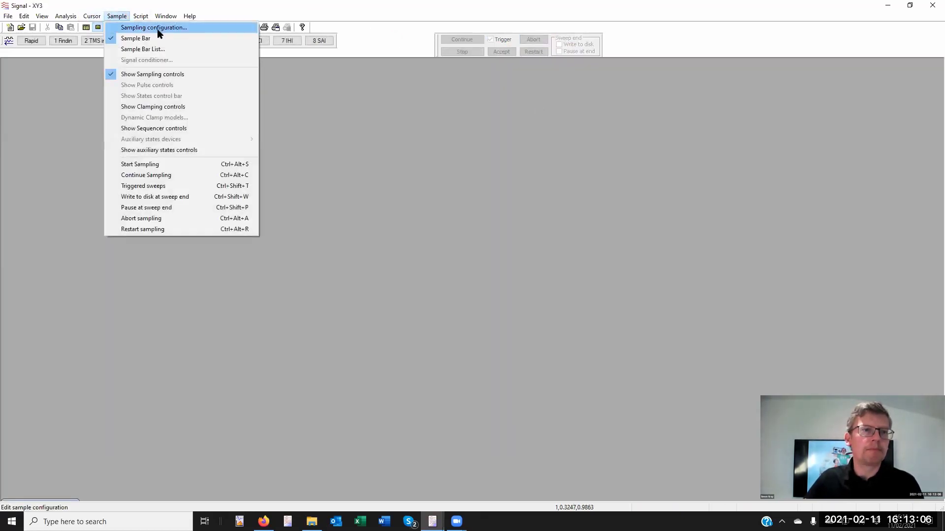
pyautogui.click(159, 29)
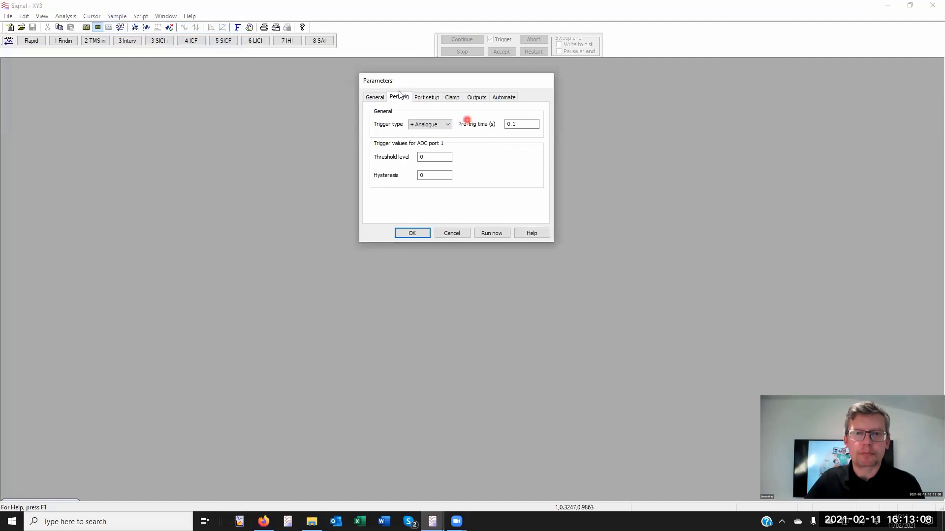
pyautogui.click(376, 98)
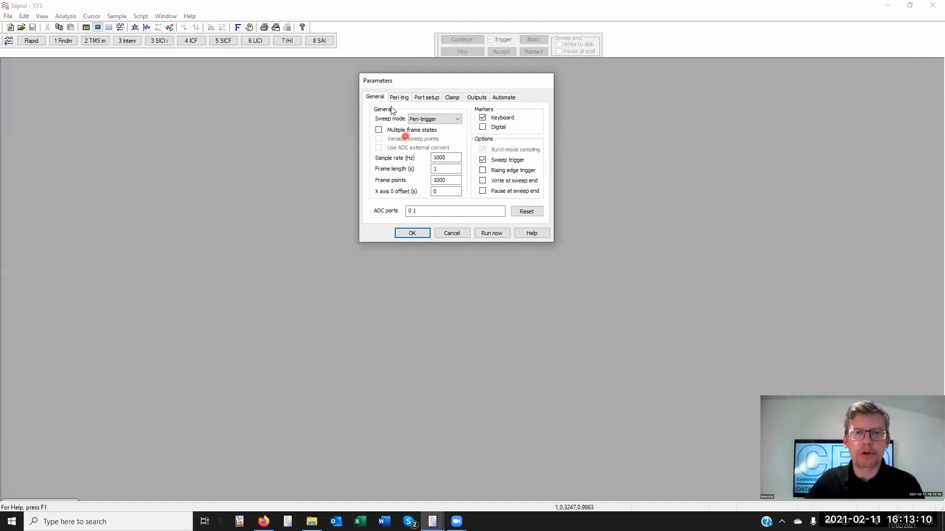
pyautogui.click(432, 119)
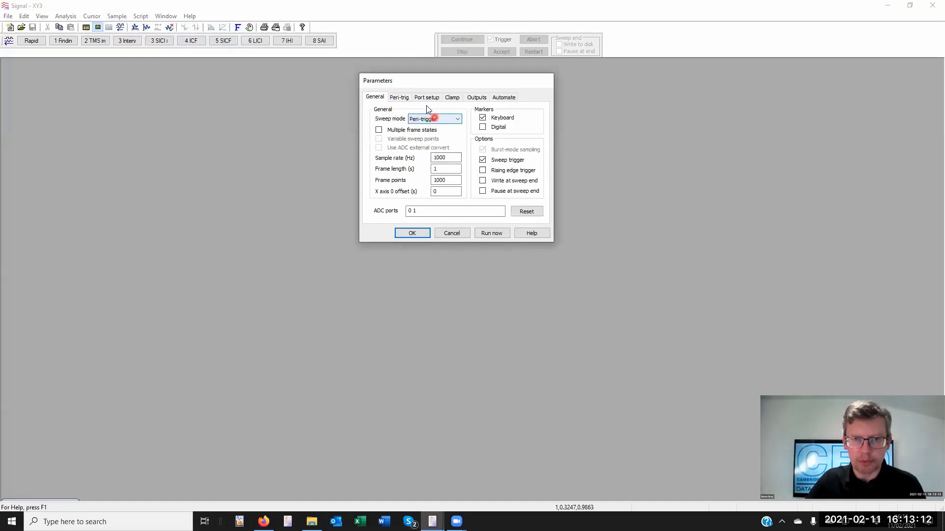
pyautogui.click(402, 98)
pyautogui.click(426, 123)
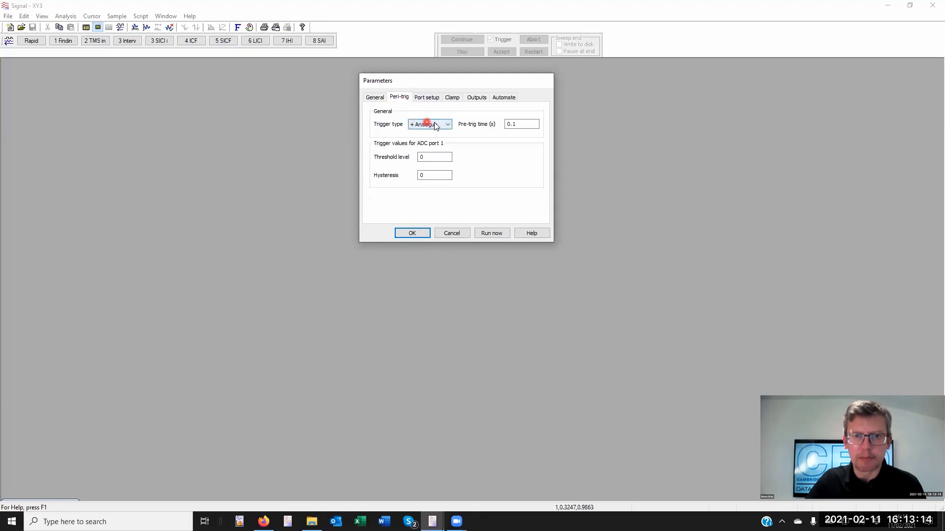
pyautogui.click(376, 98)
# - Try the ADC port lists "1 0" and "1..8 12" before restoring the ports to "0 1"
pyautogui.click(423, 210)
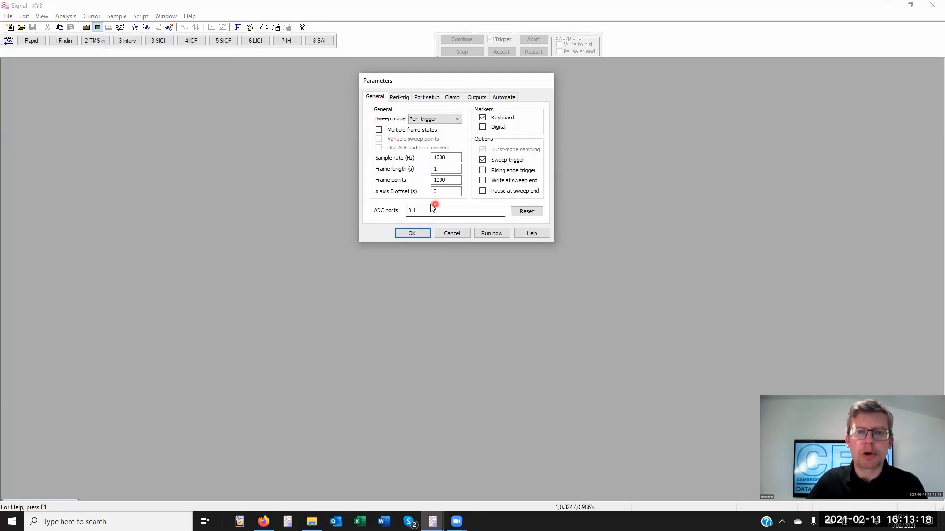
pyautogui.click(412, 210)
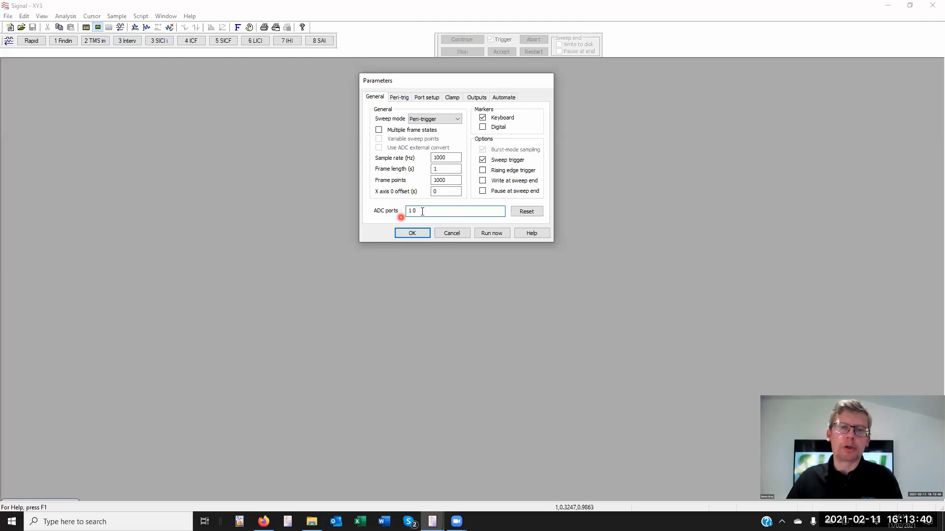
pyautogui.press('BackSpace')
pyautogui.press('BackSpace')
pyautogui.press('BackSpace')
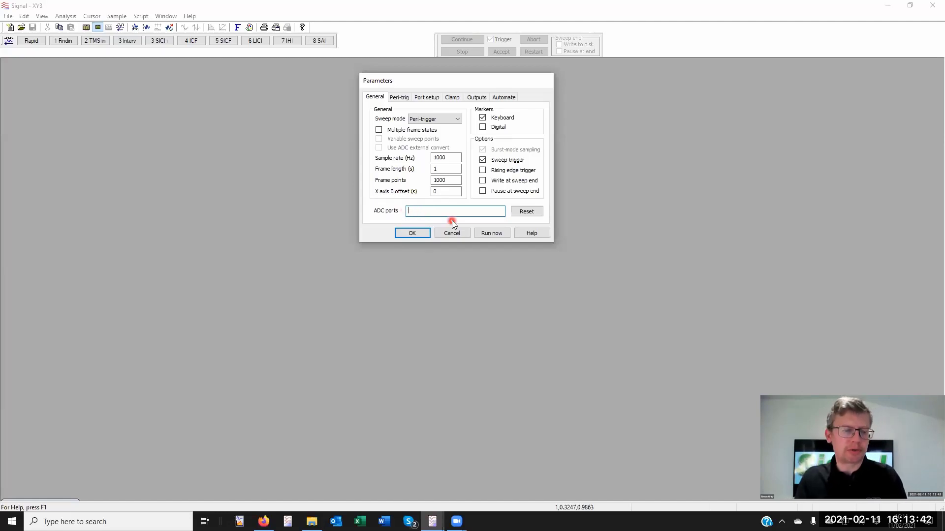
pyautogui.write('1..8 12')
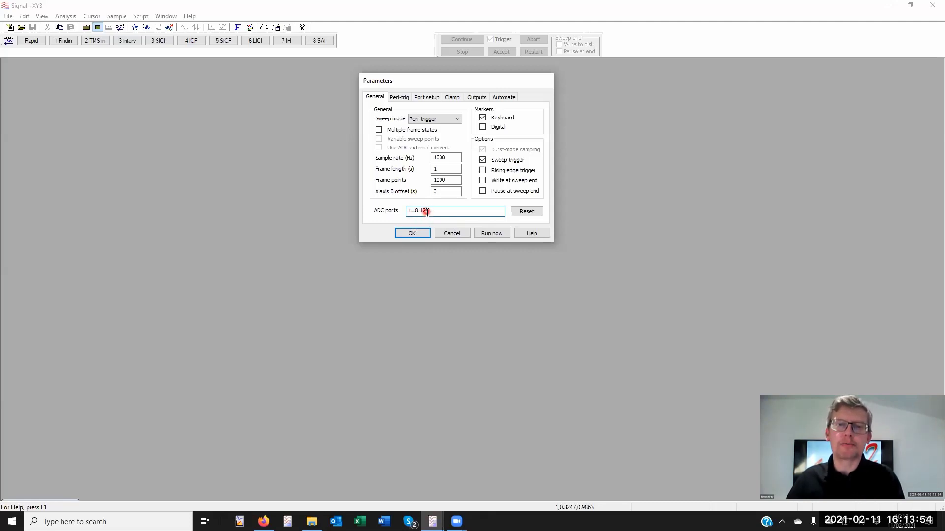
pyautogui.click(448, 211)
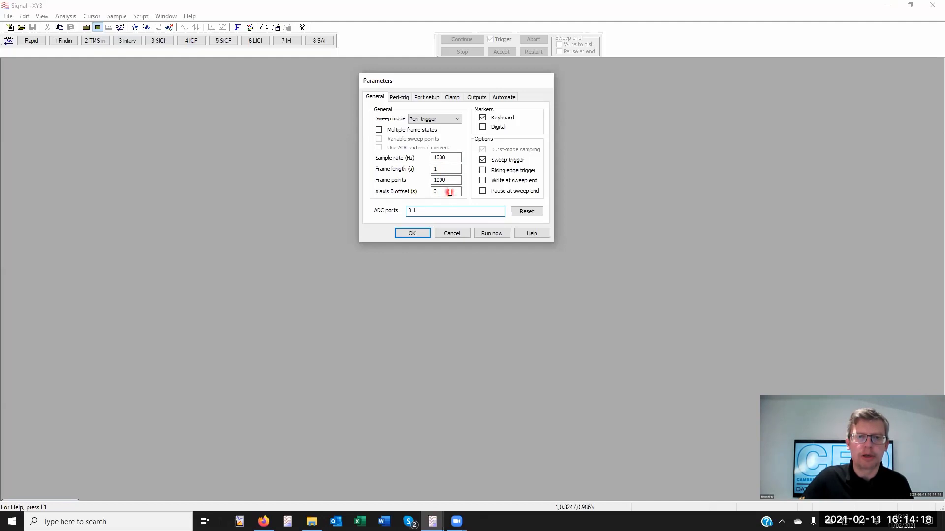
# - Set the sample rate to 10000 Hz and the sweep mode to Extended, and accept the sampling configuration
pyautogui.click(457, 158)
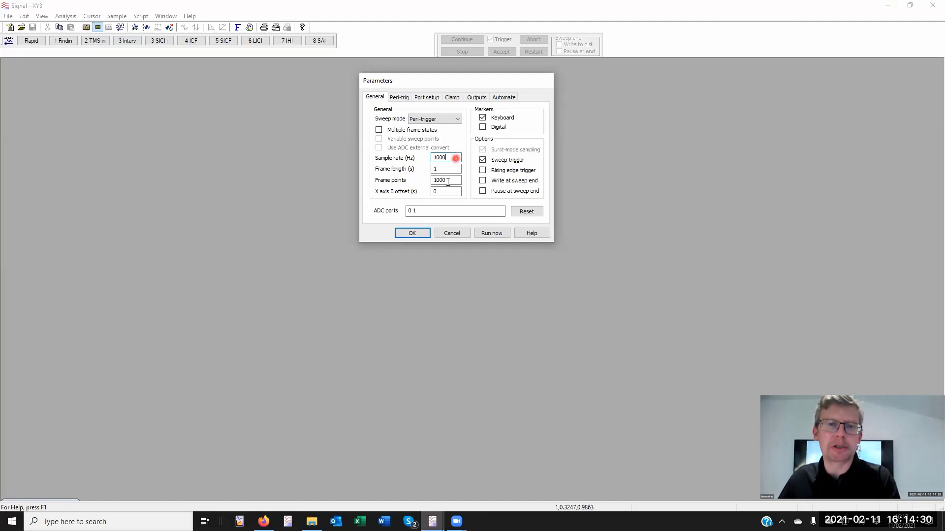
pyautogui.write('0')
pyautogui.click(453, 169)
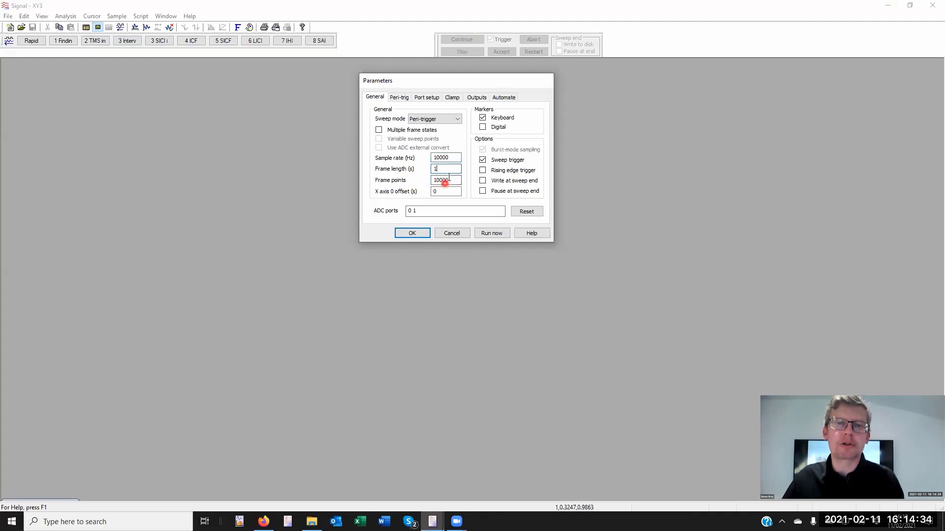
pyautogui.click(457, 170)
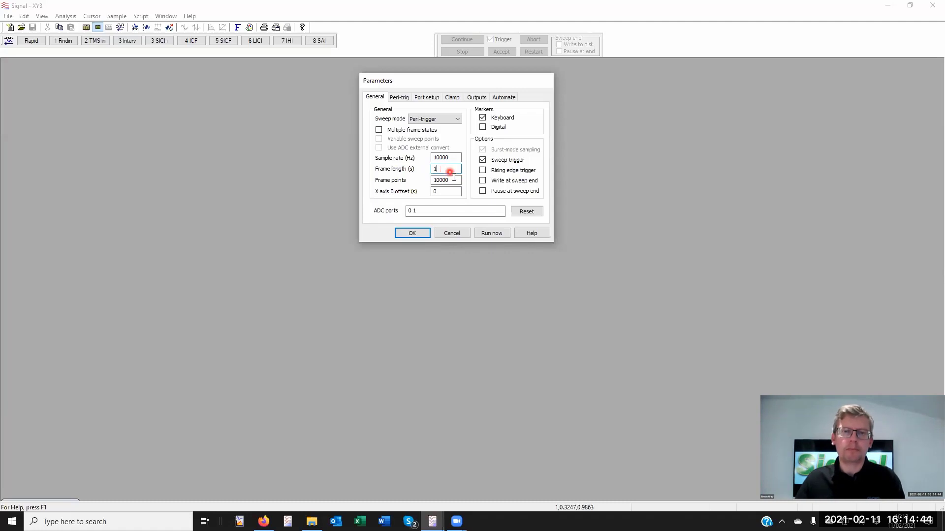
pyautogui.click(424, 120)
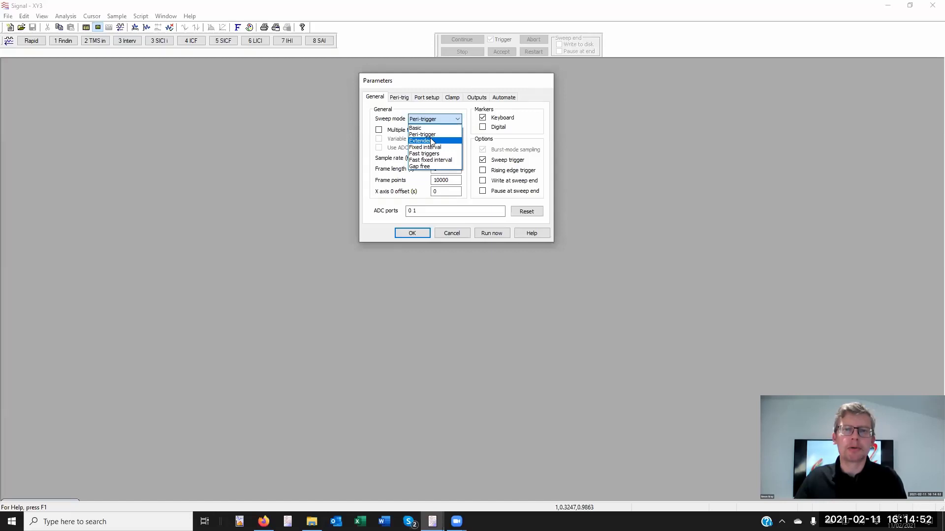
pyautogui.click(431, 142)
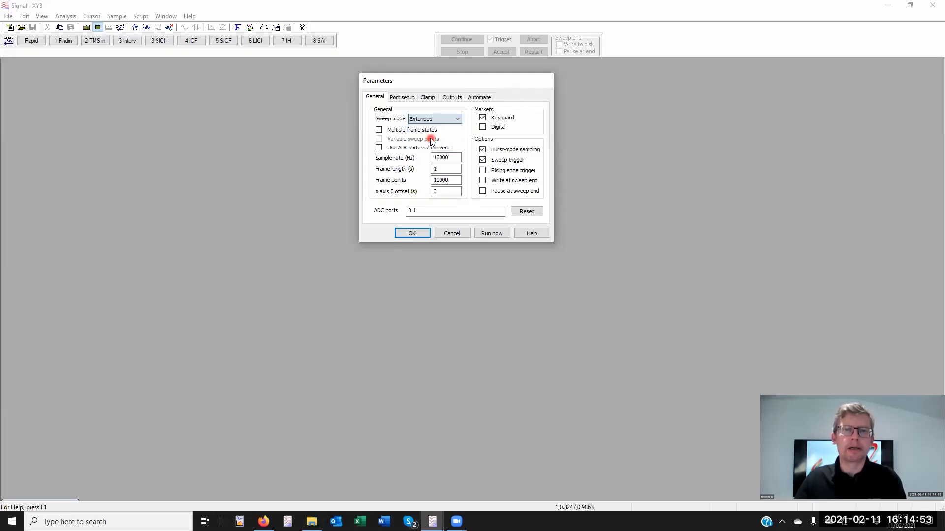
pyautogui.click(412, 234)
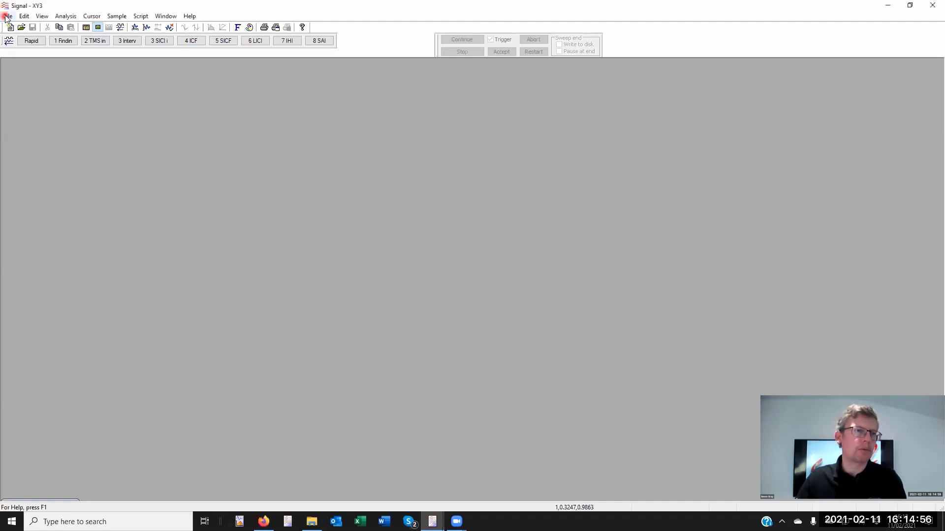
# - Create a new XY document
pyautogui.click(7, 17)
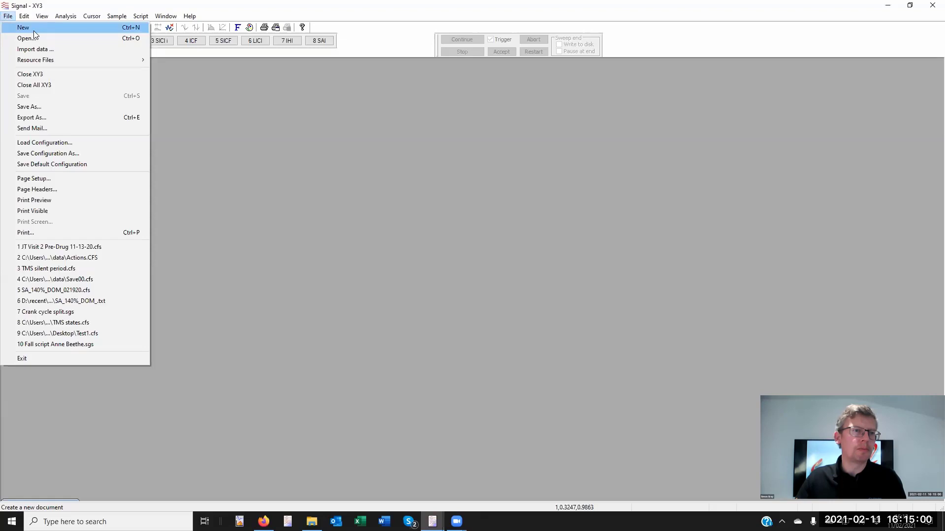
pyautogui.click(33, 31)
pyautogui.click(33, 105)
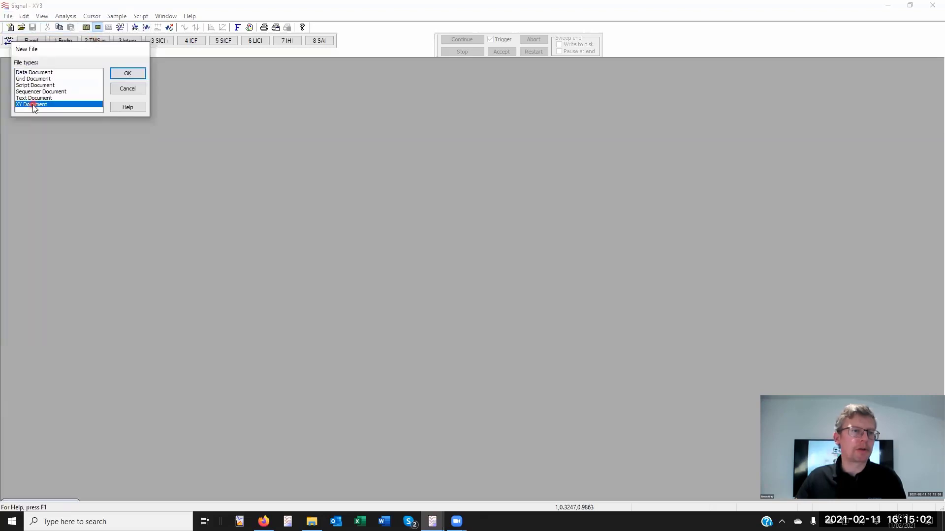
pyautogui.doubleClick(33, 104)
# - Fill the channel 1 background of the XY document with the image Extended.jpg and enlarge its window
pyautogui.click(44, 18)
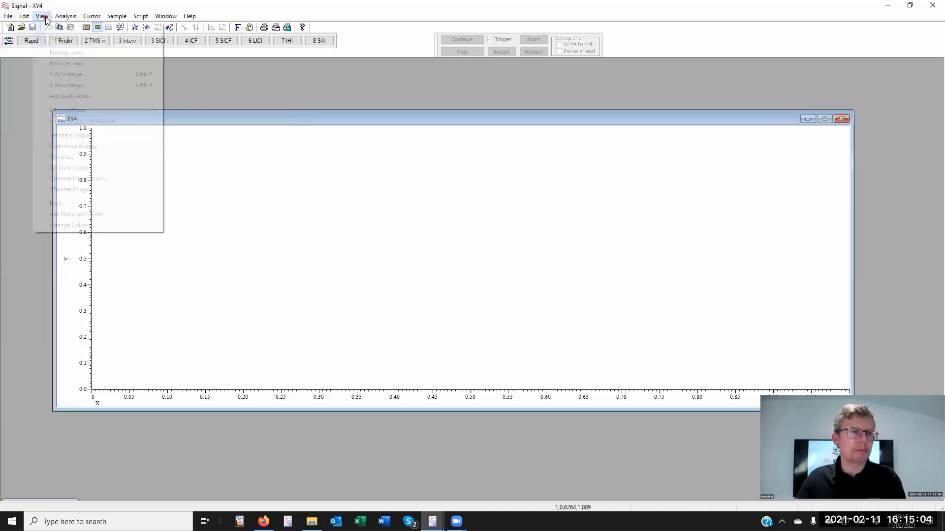
pyautogui.click(91, 190)
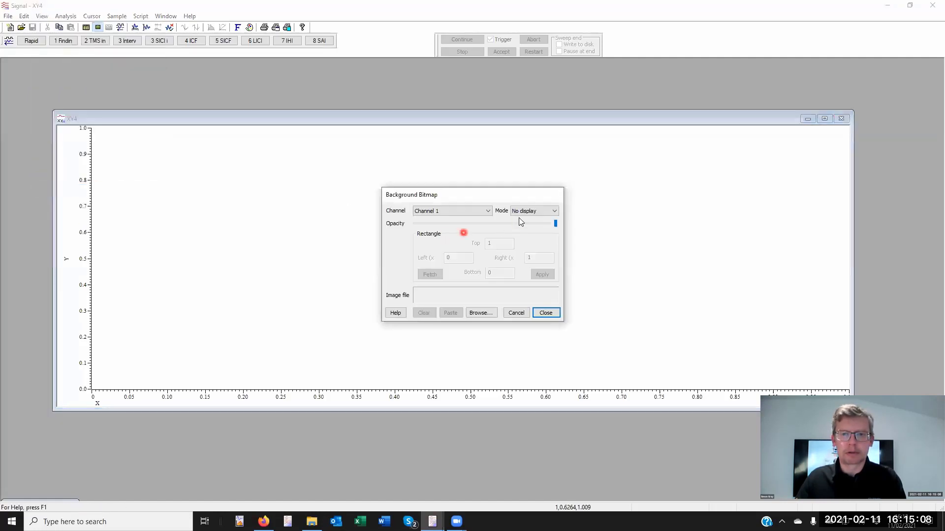
pyautogui.click(536, 211)
pyautogui.click(534, 227)
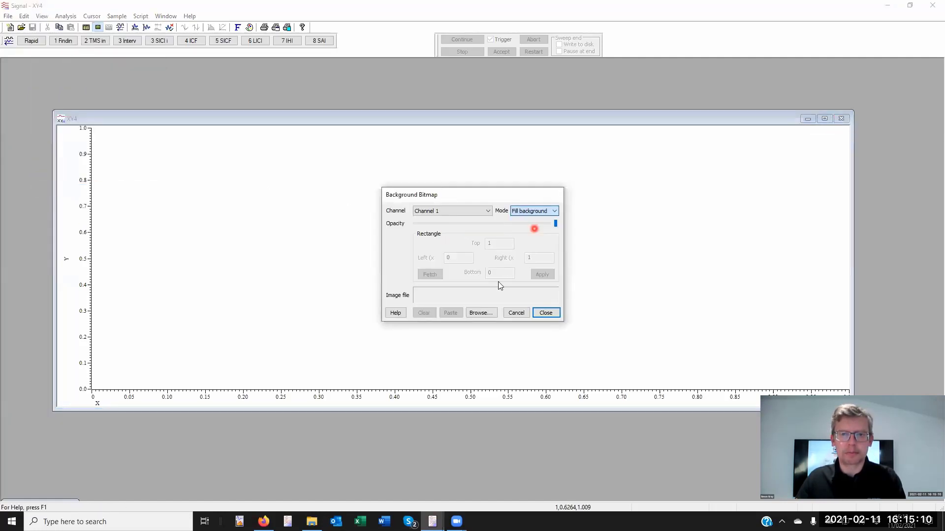
pyautogui.click(477, 311)
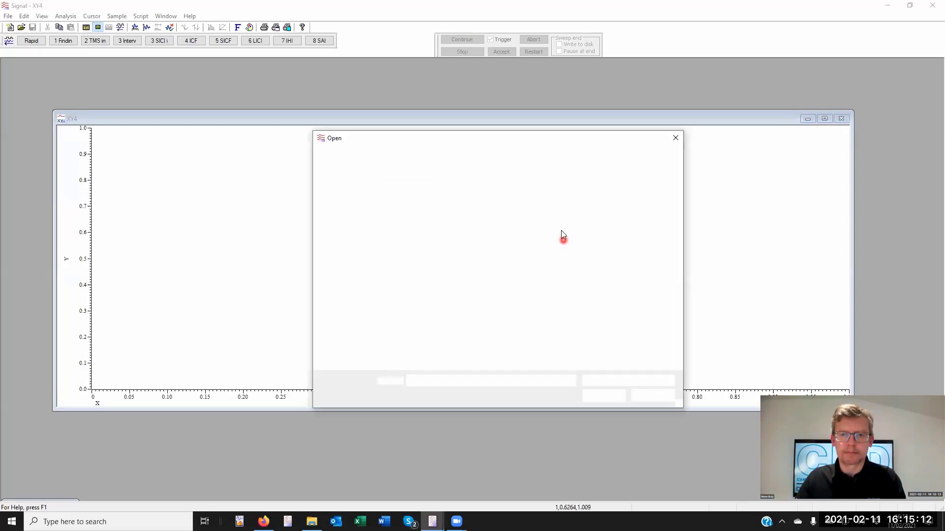
pyautogui.doubleClick(556, 226)
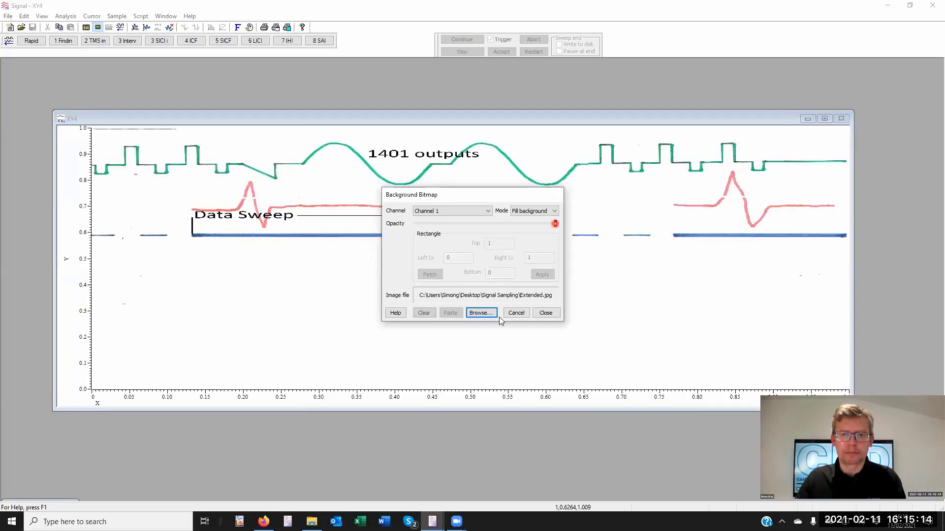
pyautogui.click(546, 312)
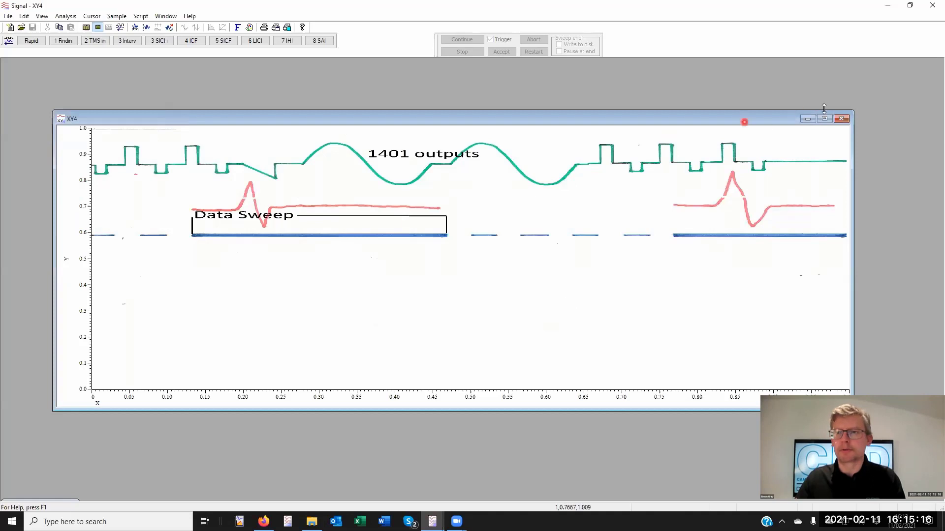
pyautogui.moveTo(852, 112); pyautogui.dragTo(883, 58)
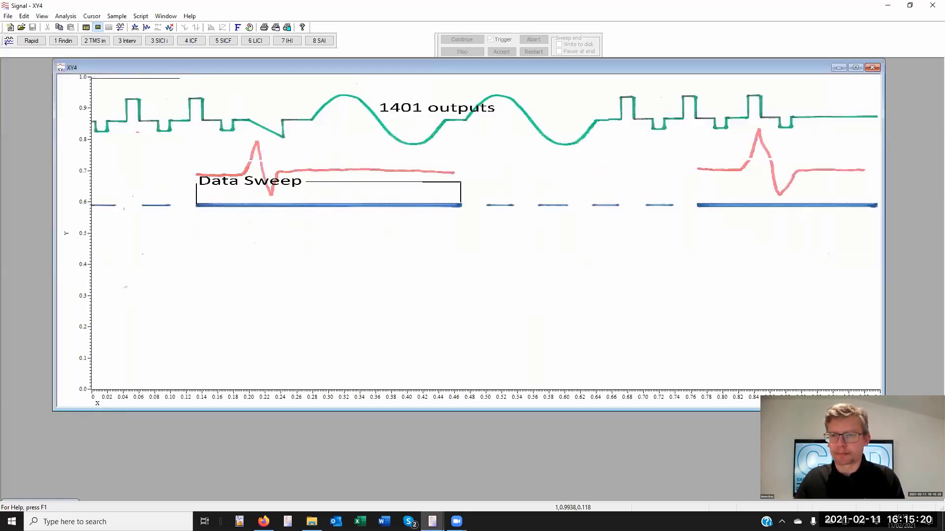
pyautogui.moveTo(884, 410); pyautogui.dragTo(906, 492)
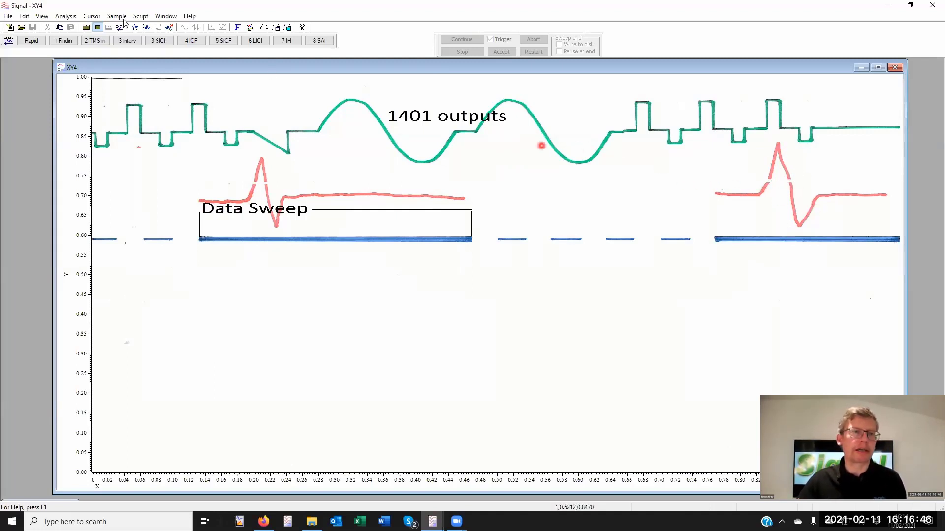
# - Replace the channel 1 background image with Peri-Triger.jpg for comparison and close the XY document
pyautogui.click(42, 16)
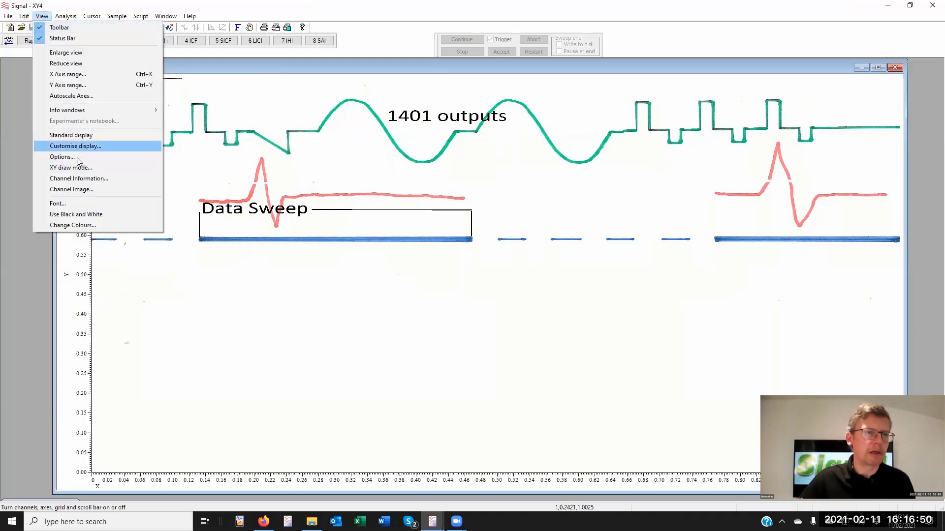
pyautogui.click(100, 189)
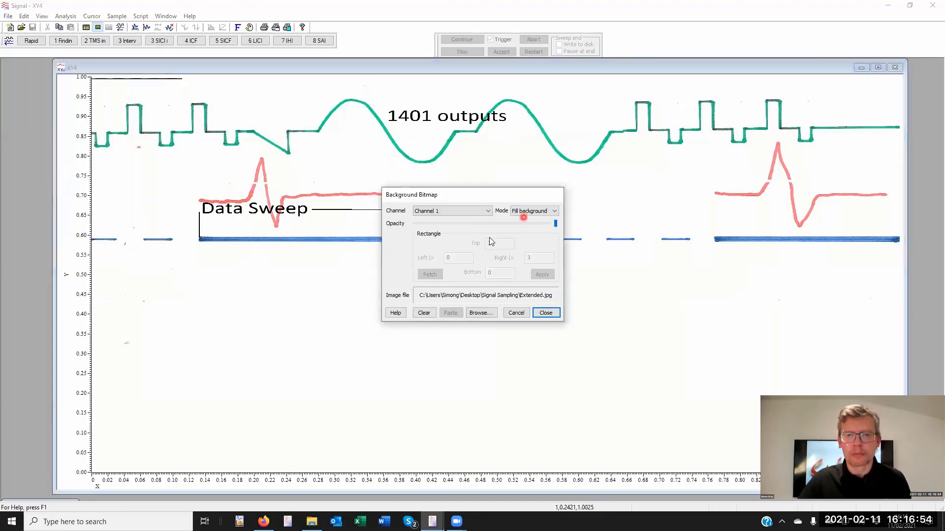
pyautogui.click(478, 311)
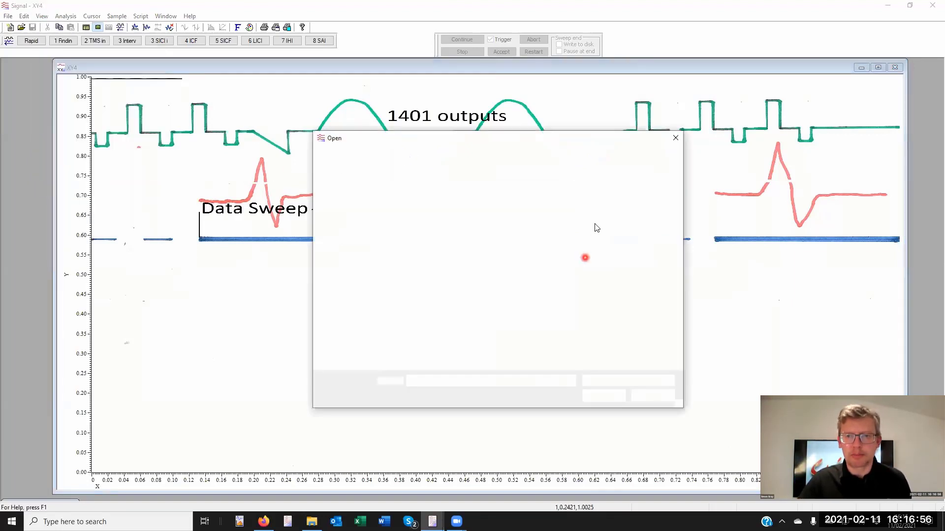
pyautogui.doubleClick(605, 217)
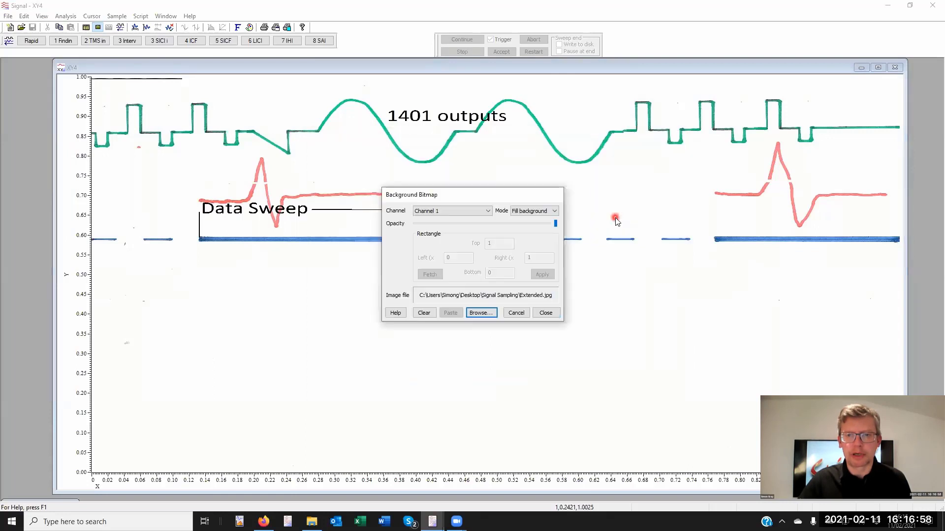
pyautogui.click(474, 314)
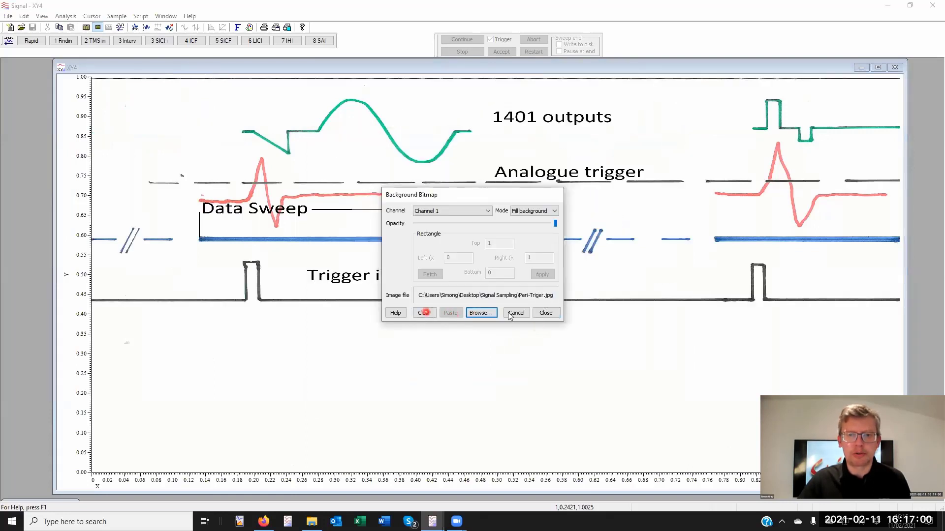
pyautogui.click(546, 313)
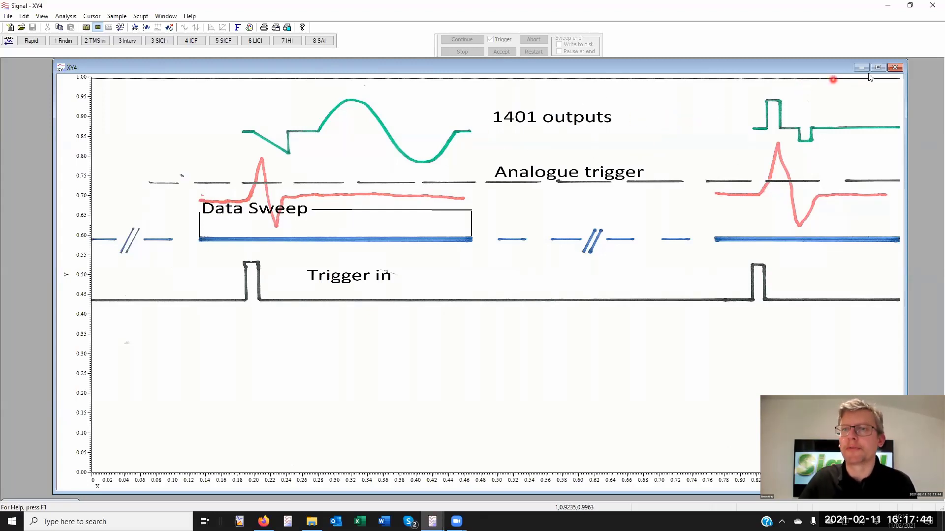
pyautogui.click(895, 69)
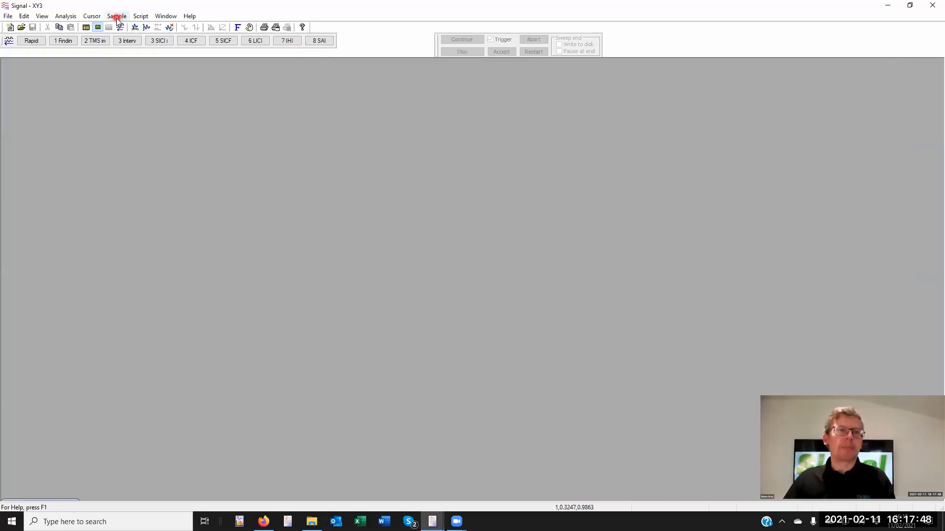
# - Open the pulses configuration from the output settings of the sampling configuration and enlarge its window
pyautogui.click(118, 20)
pyautogui.click(166, 29)
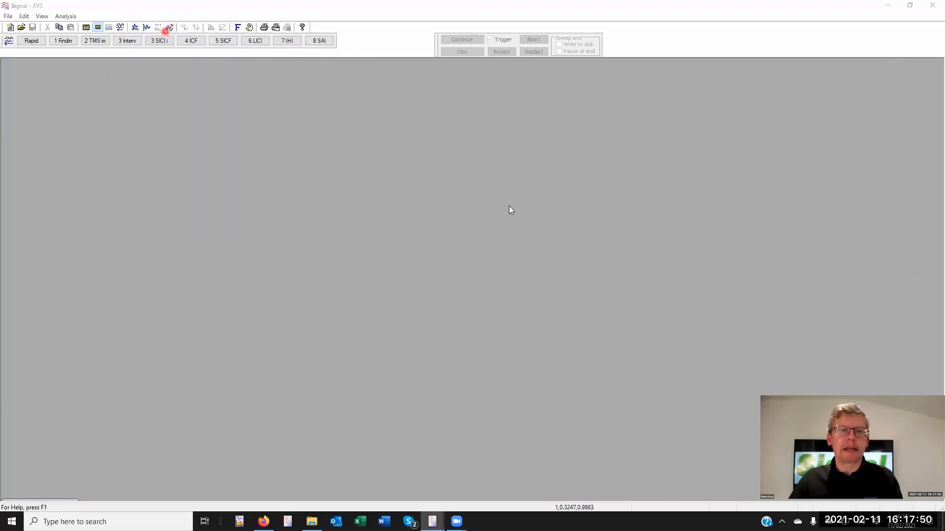
pyautogui.click(436, 120)
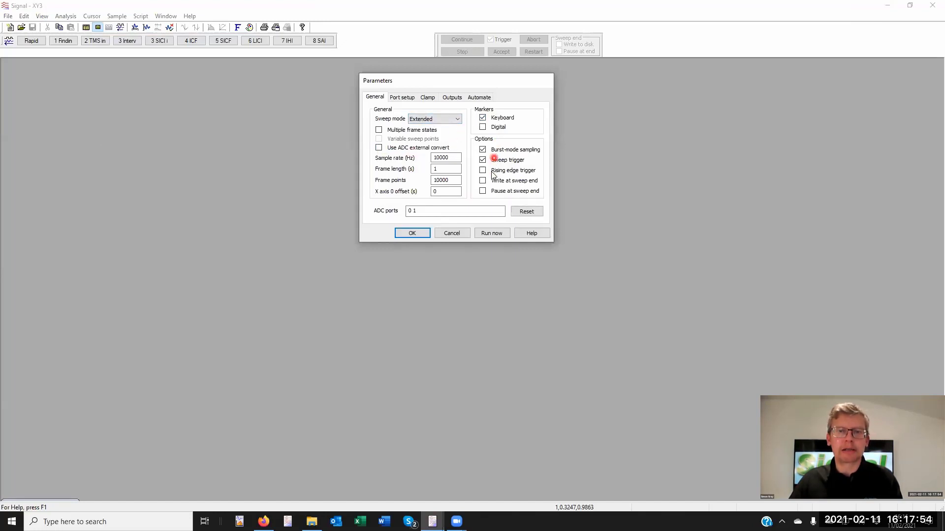
pyautogui.click(457, 98)
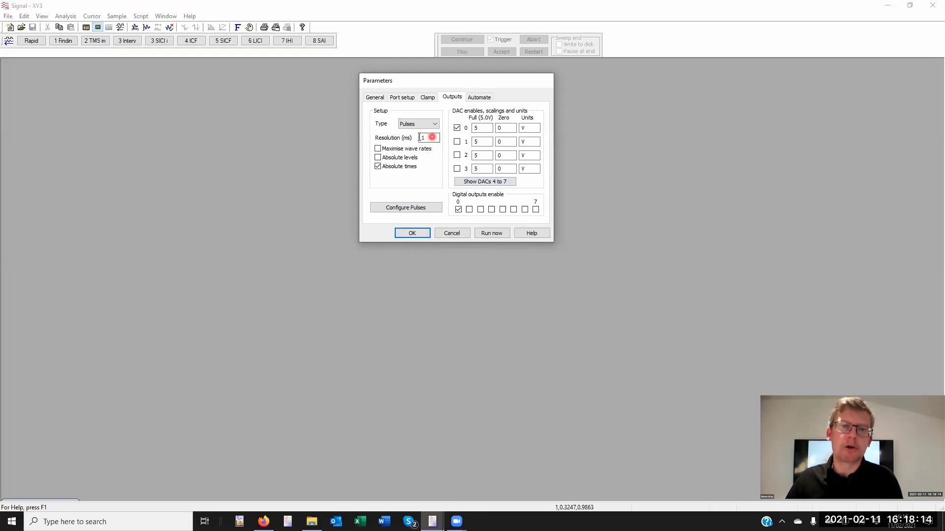
pyautogui.click(407, 210)
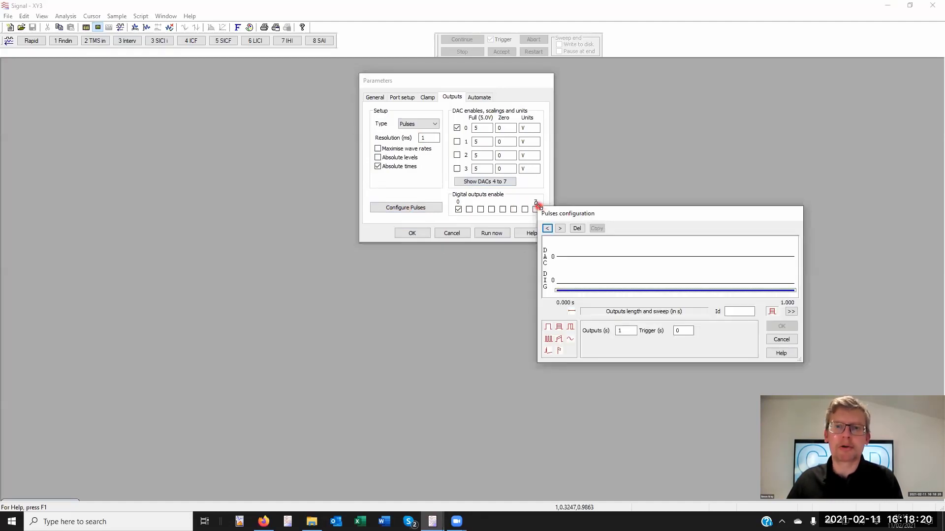
pyautogui.moveTo(539, 210); pyautogui.dragTo(265, 68)
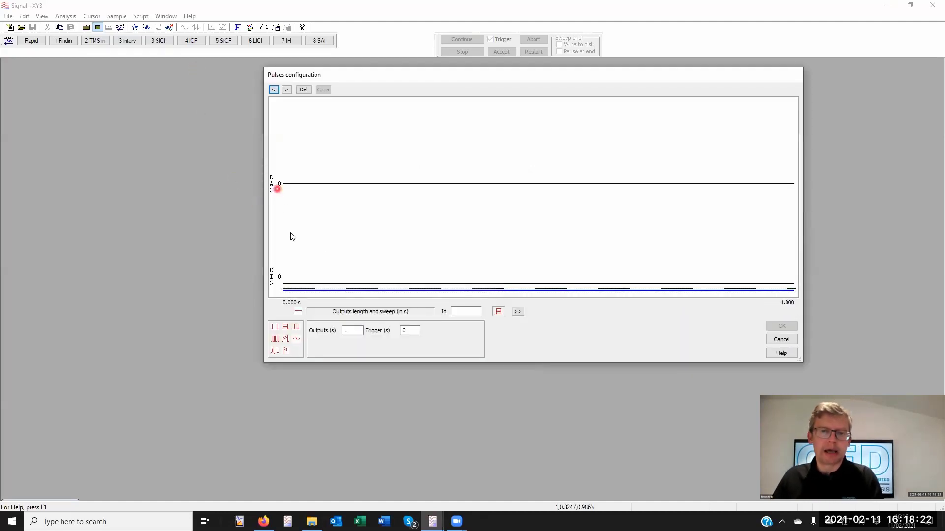
# - Set the pulse outputs length to 10 s and the sweep trigger time to 5 s
pyautogui.click(360, 330)
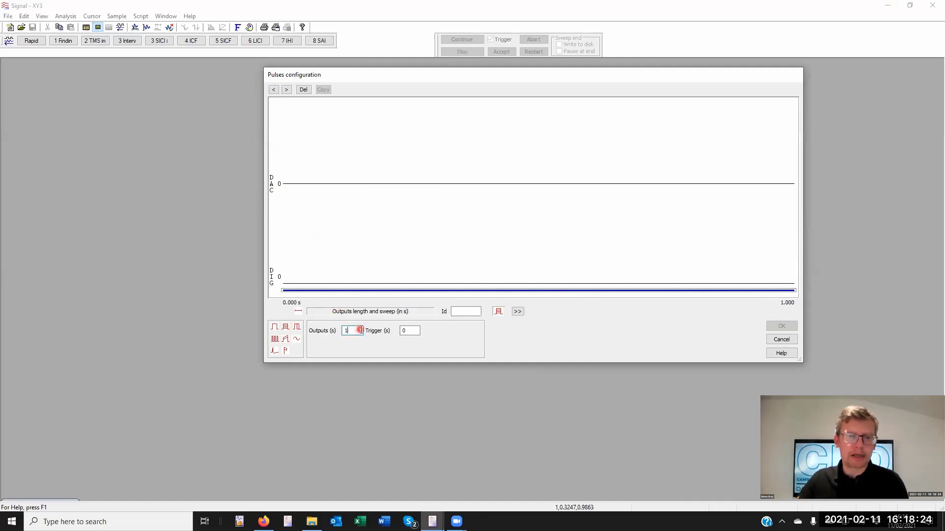
pyautogui.write('10')
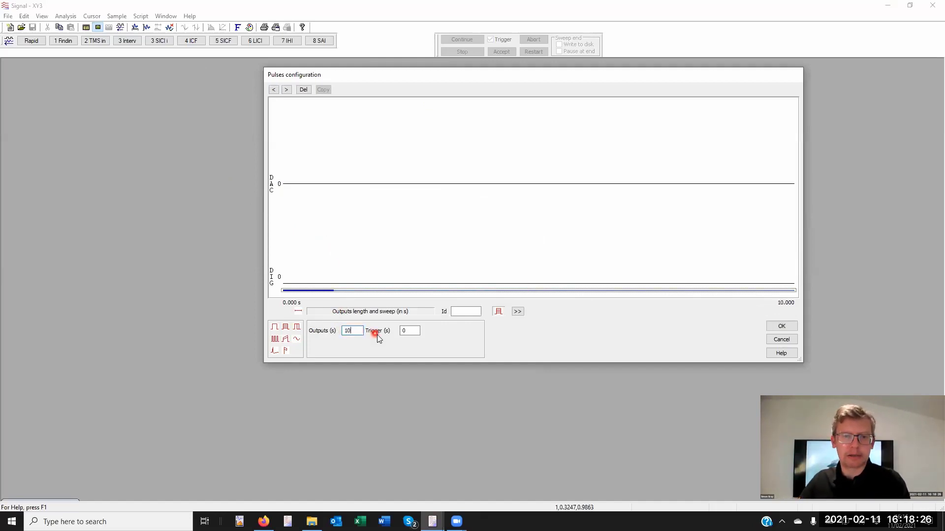
pyautogui.click(360, 331)
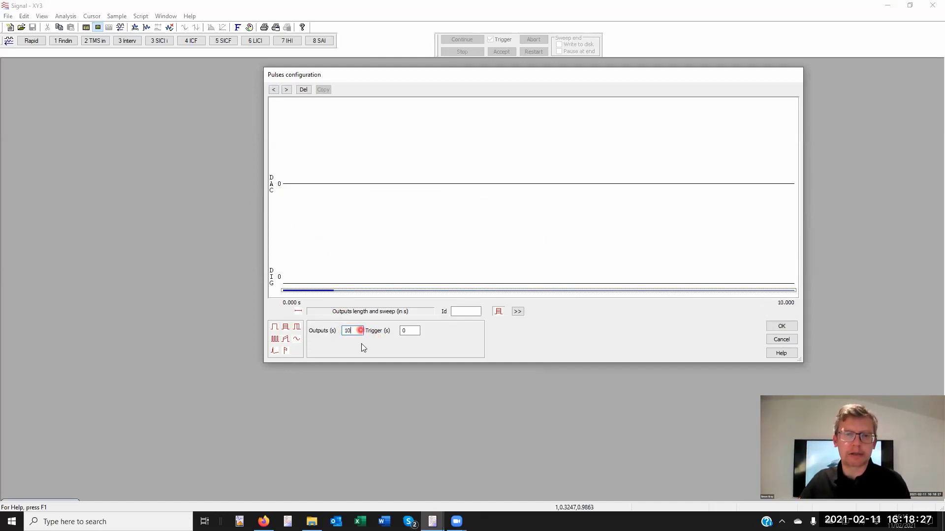
pyautogui.doubleClick(401, 330)
pyautogui.write('5')
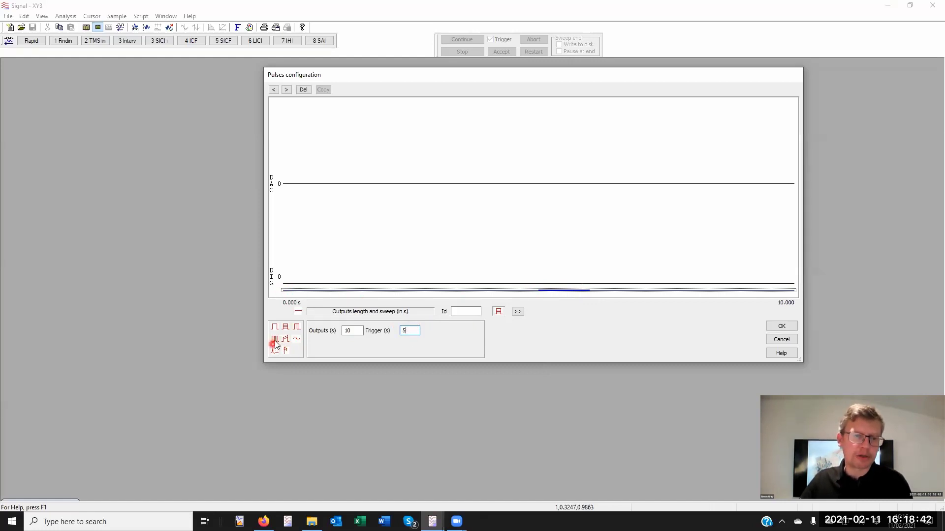
# - On digital output 0, add a 20-pulse train starting at 0.2 s and a single square pulse at 5.1 s
pyautogui.moveTo(283, 324); pyautogui.dragTo(297, 282)
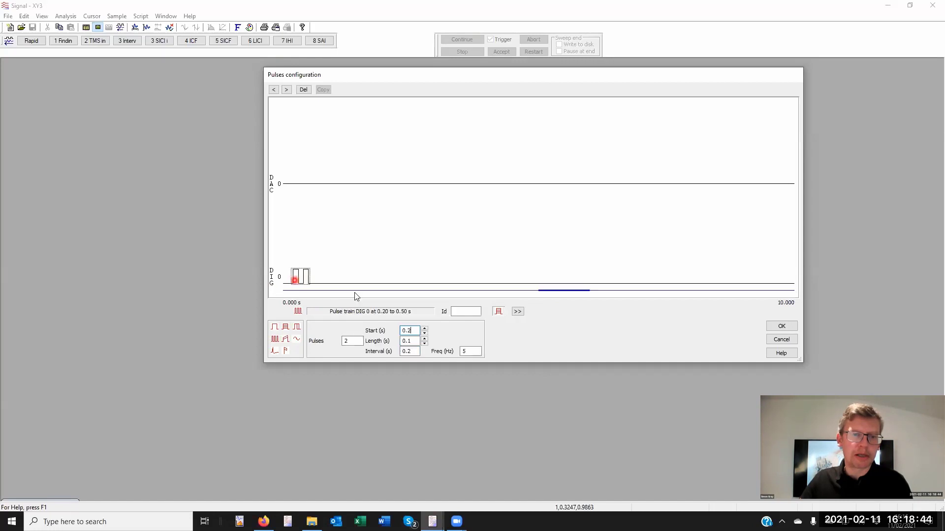
pyautogui.click(361, 341)
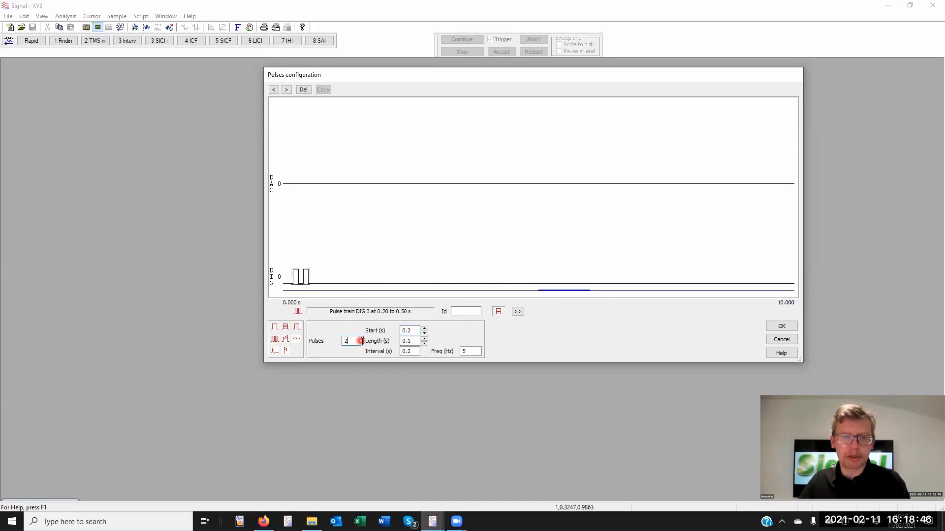
pyautogui.write('0')
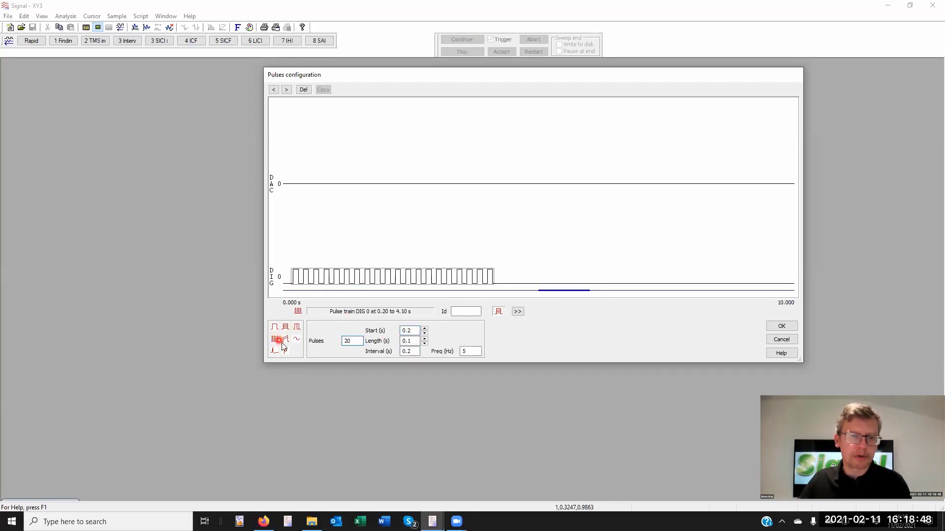
pyautogui.moveTo(276, 327); pyautogui.dragTo(542, 278)
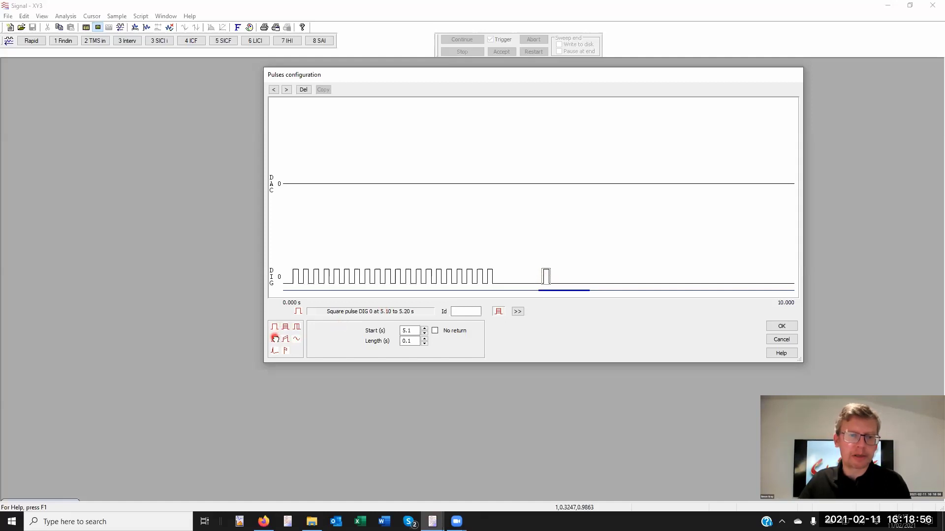
# - Add a second digital pulse train at 6.5 s with 6 pulses, 0.2 s length and 0.5 s interval, and accept the pulses configuration
pyautogui.moveTo(275, 339); pyautogui.dragTo(616, 279)
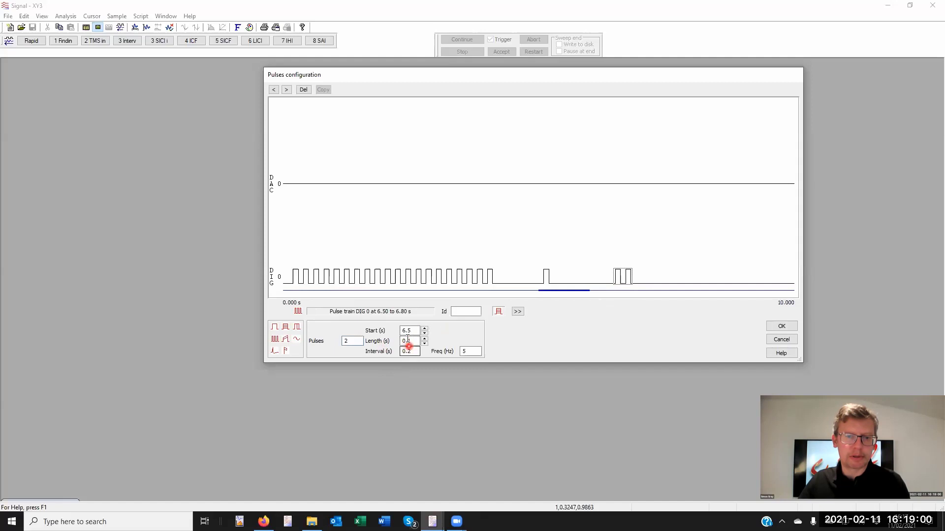
pyautogui.click(408, 341)
pyautogui.write('0')
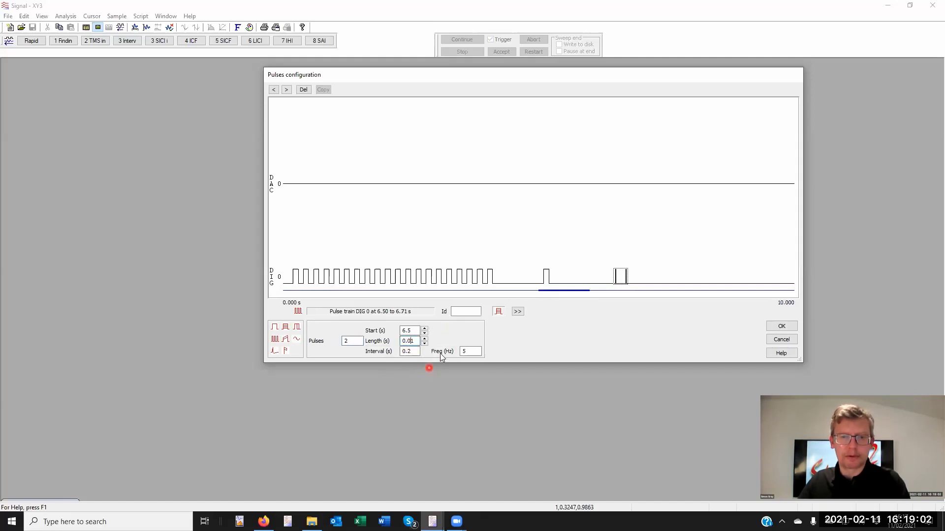
pyautogui.press('BackSpace')
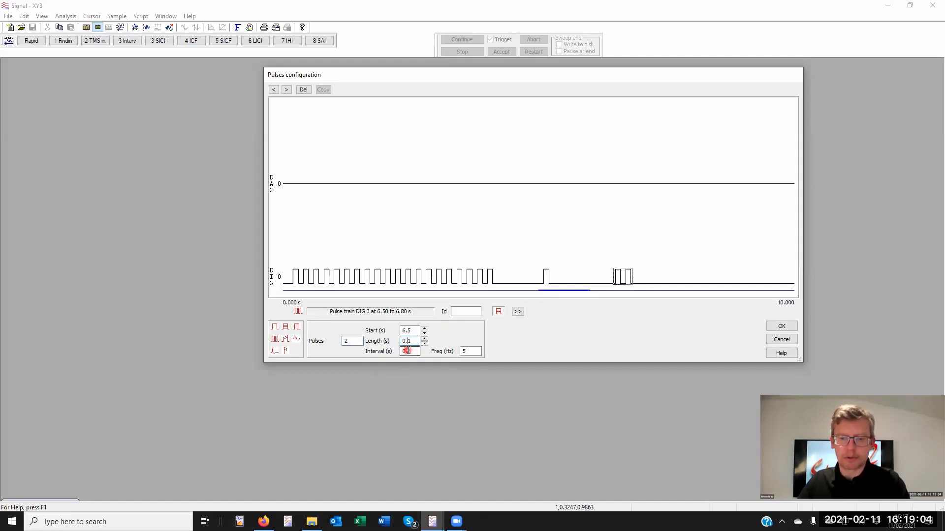
pyautogui.press('Delete')
pyautogui.write('2')
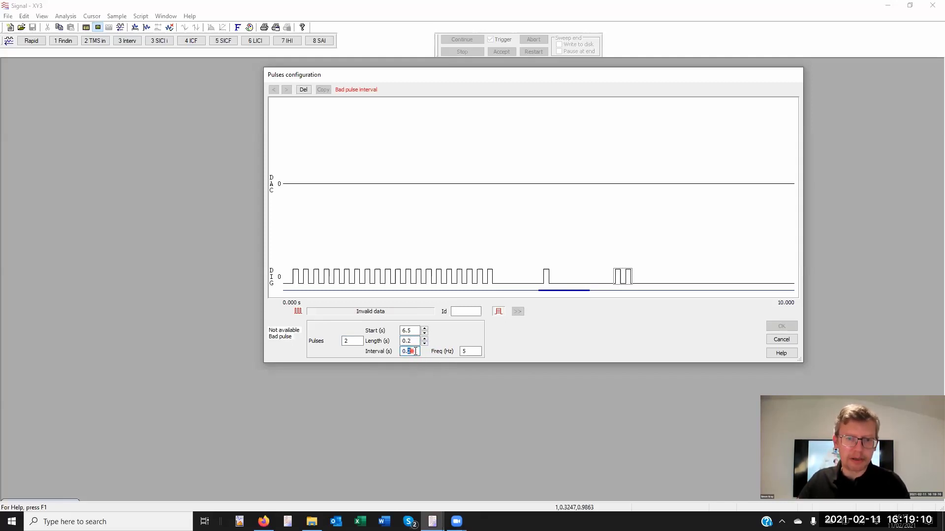
pyautogui.write('5')
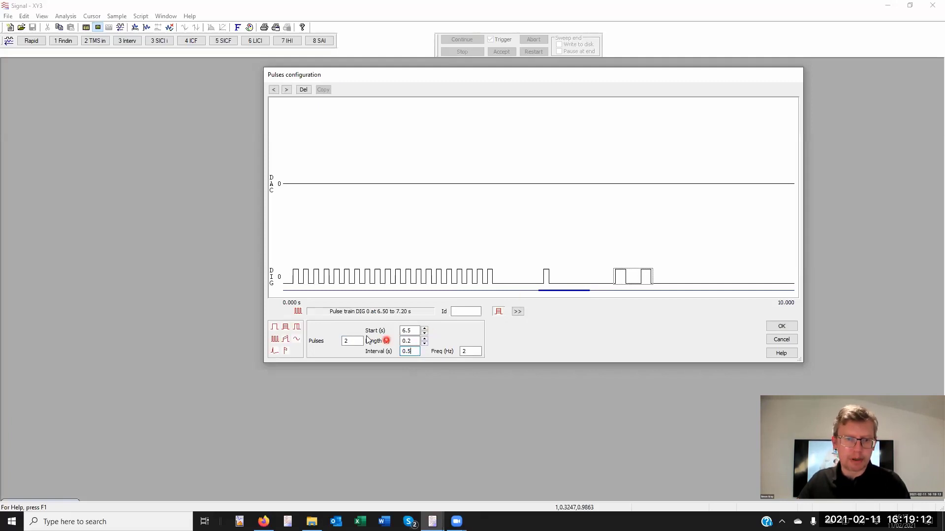
pyautogui.write('1')
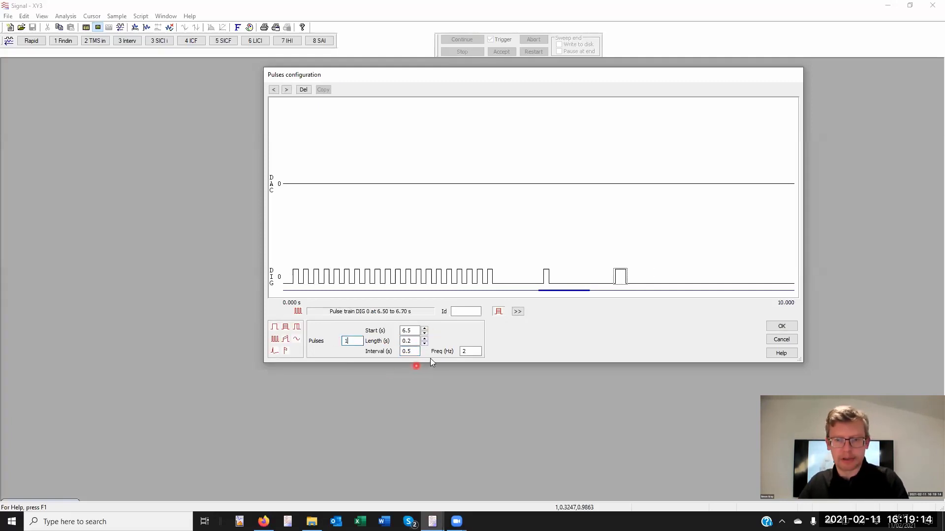
pyautogui.write('0')
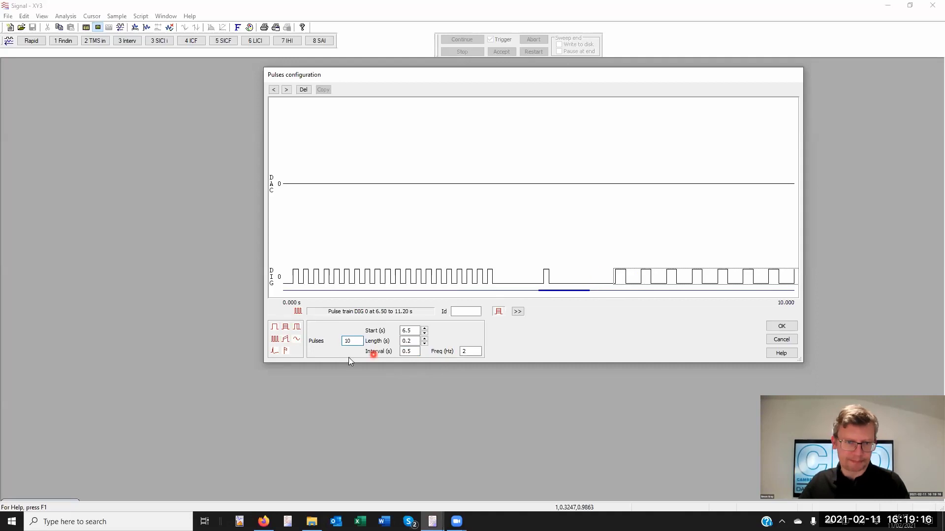
pyautogui.write('6')
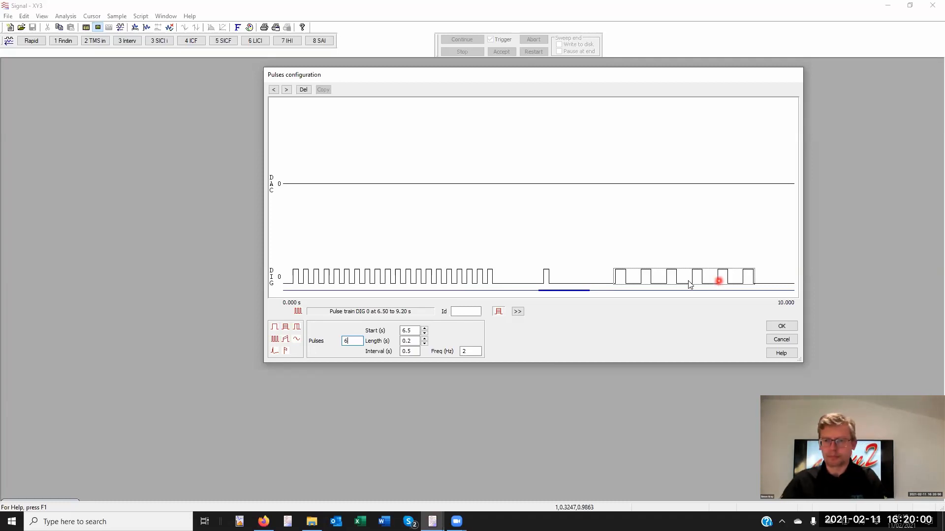
pyautogui.click(786, 327)
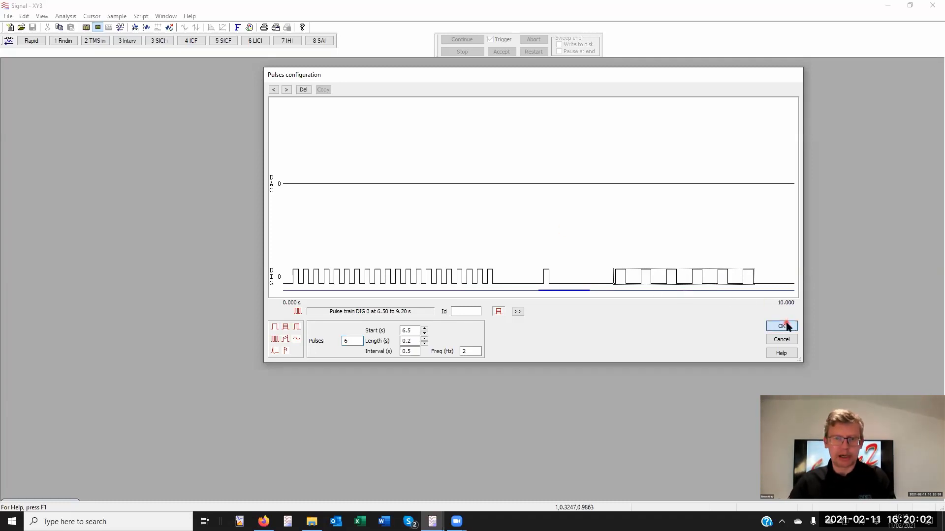
# - Run the sampling configuration in a maximised data window and start sampling with the sweep trigger turned off, restarting the run once
pyautogui.click(490, 234)
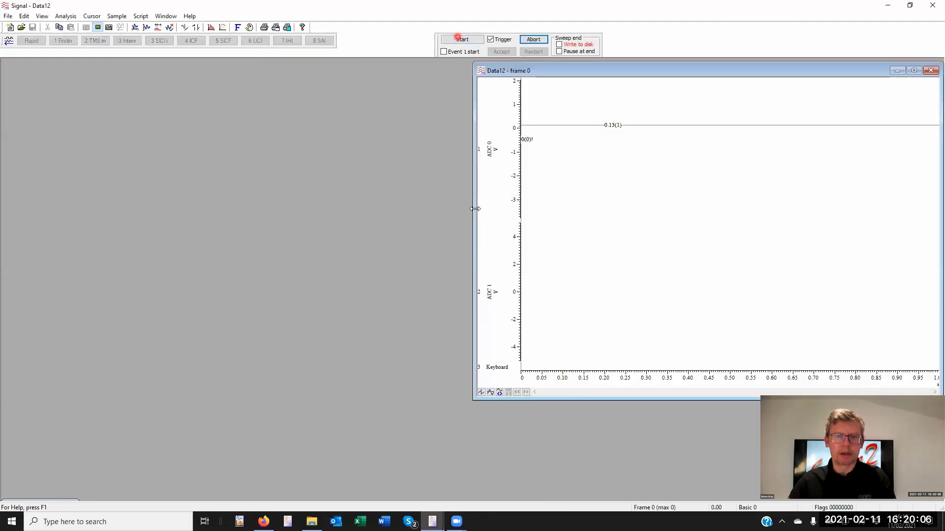
pyautogui.doubleClick(569, 70)
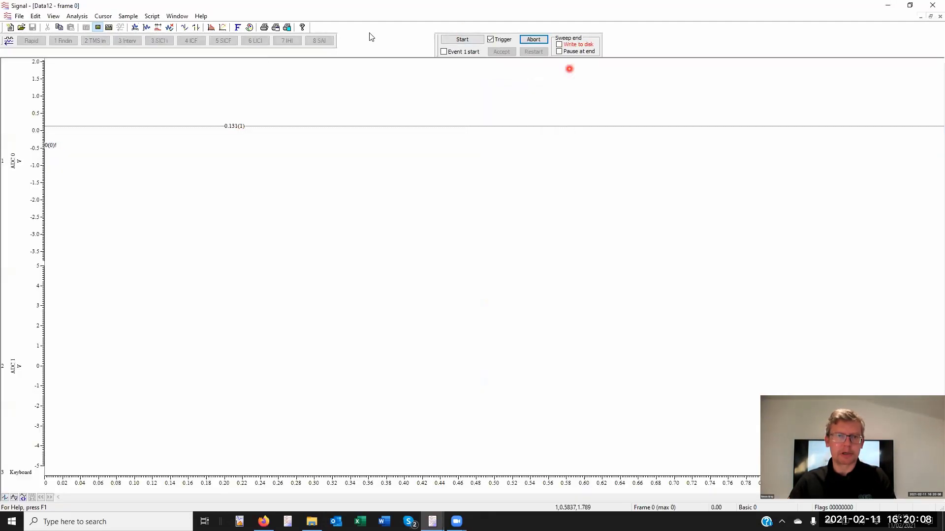
pyautogui.click(472, 39)
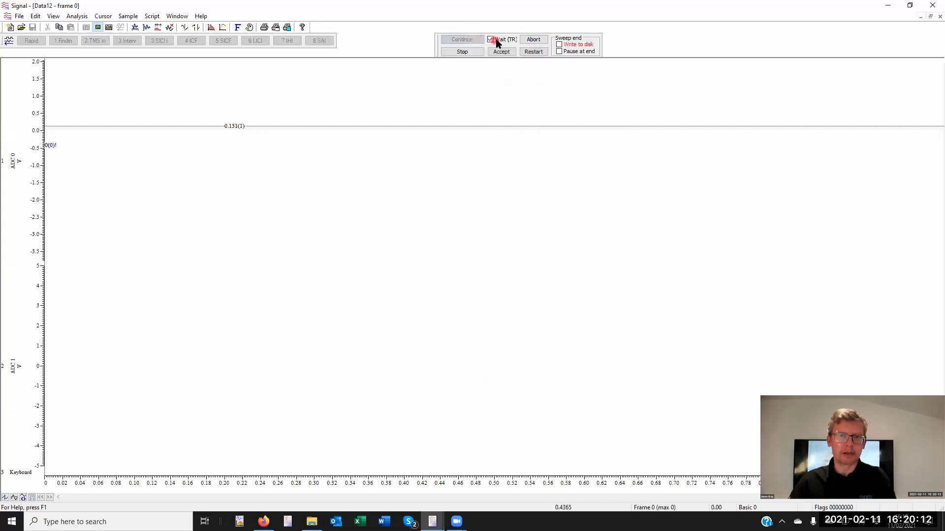
pyautogui.click(490, 39)
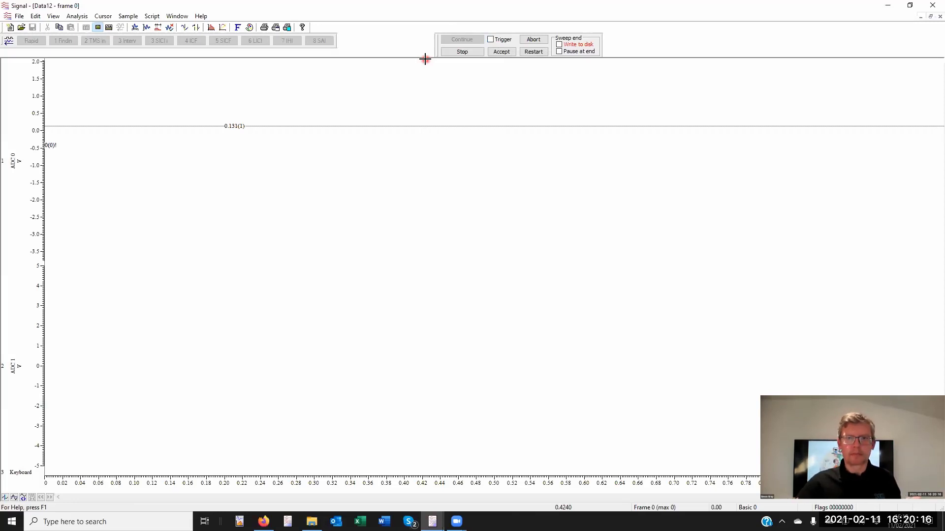
pyautogui.click(533, 52)
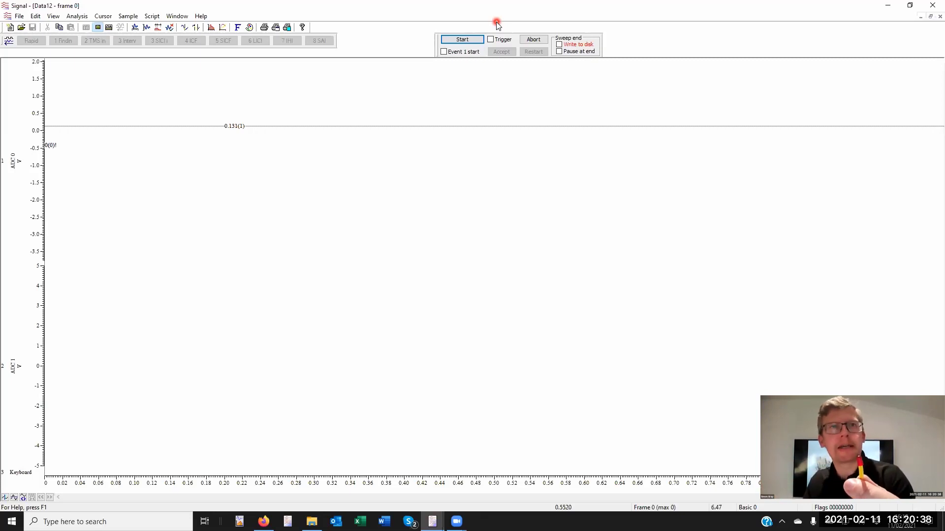
pyautogui.click(476, 40)
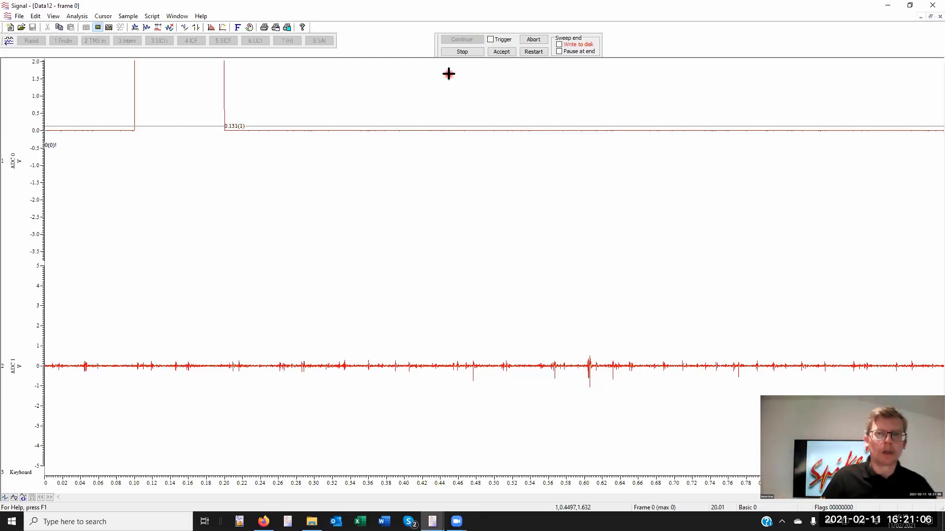
# - Turn the sweep trigger back on, stop the sampling run and finish it
pyautogui.click(495, 39)
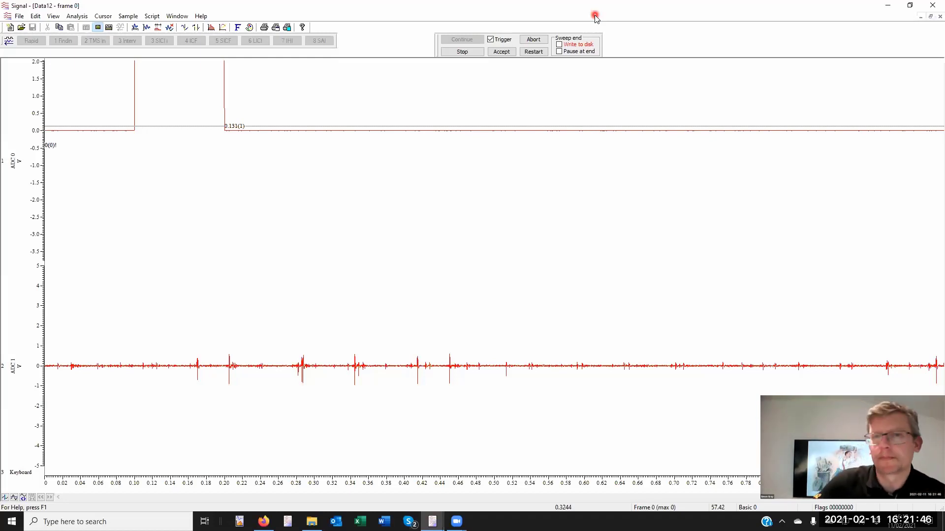
pyautogui.click(451, 52)
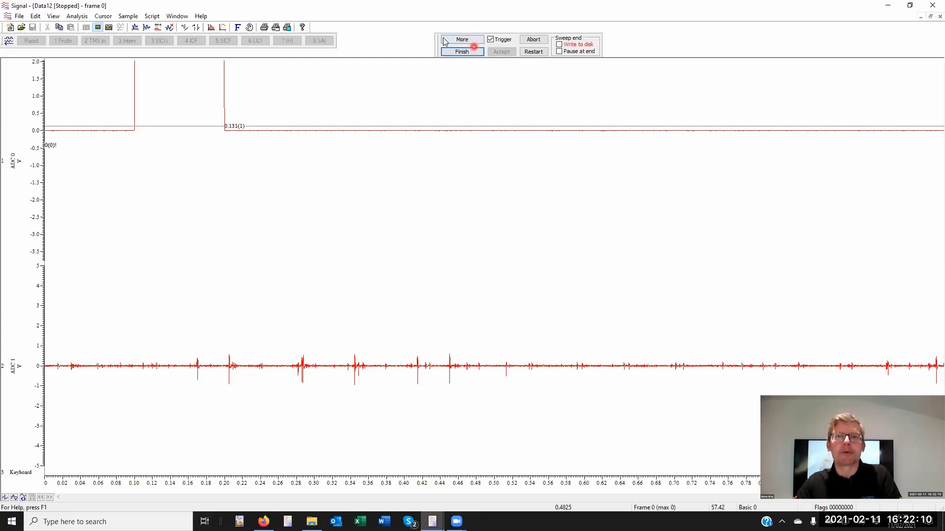
pyautogui.click(470, 41)
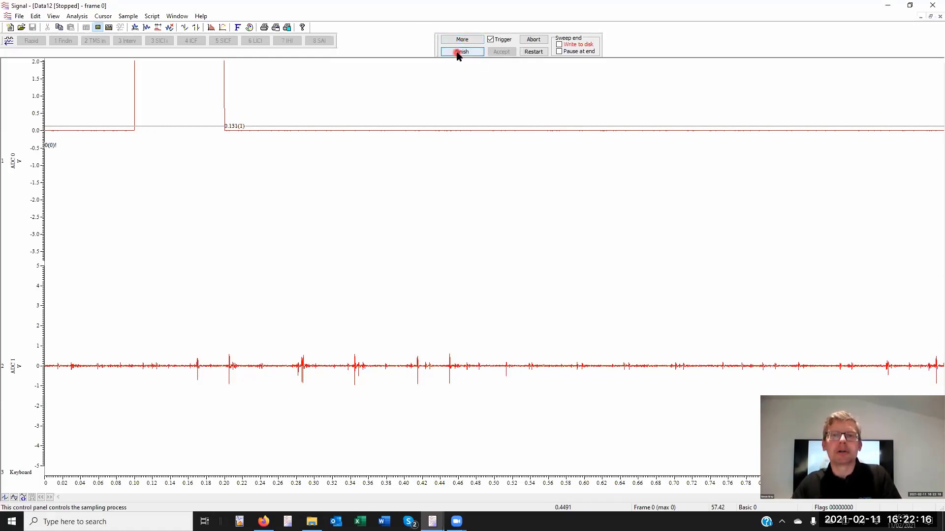
pyautogui.click(458, 54)
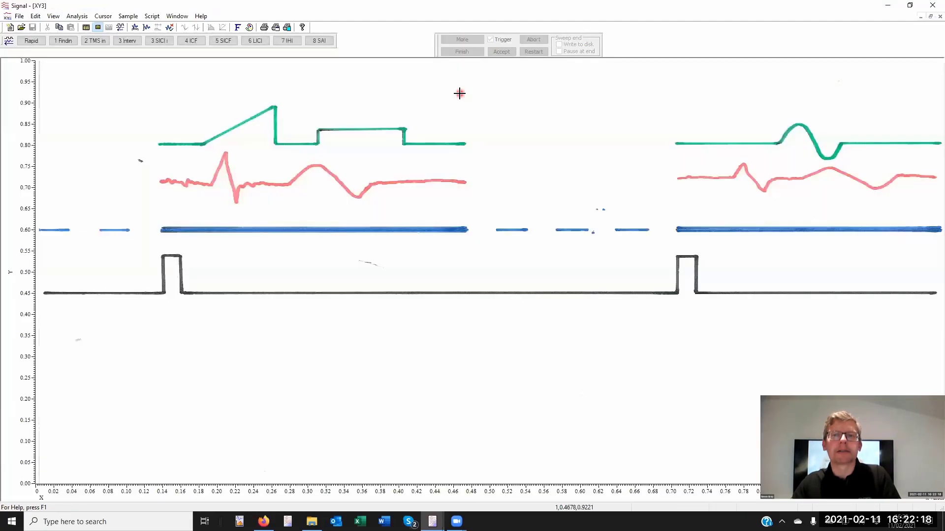
# - Close the XY view and set the sampling configuration's sweep mode to Fixed interval
pyautogui.click(940, 16)
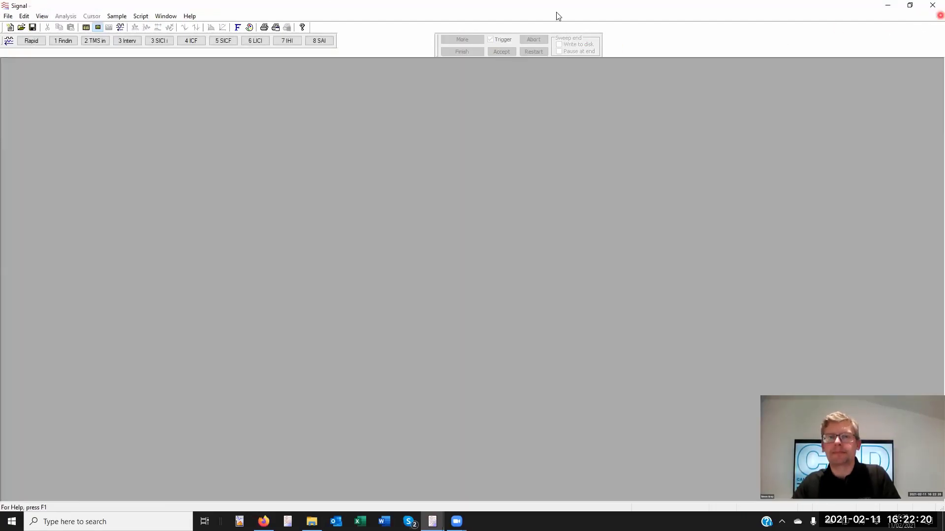
pyautogui.click(118, 16)
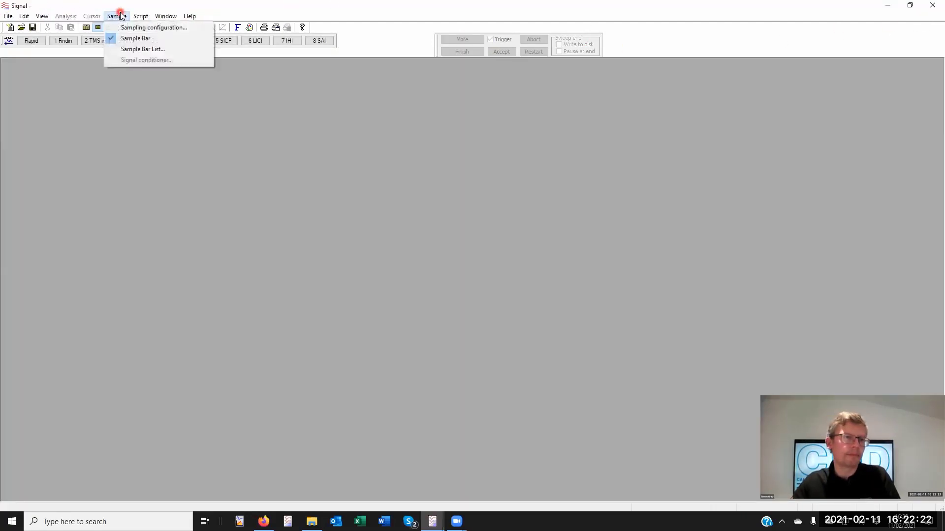
pyautogui.click(149, 28)
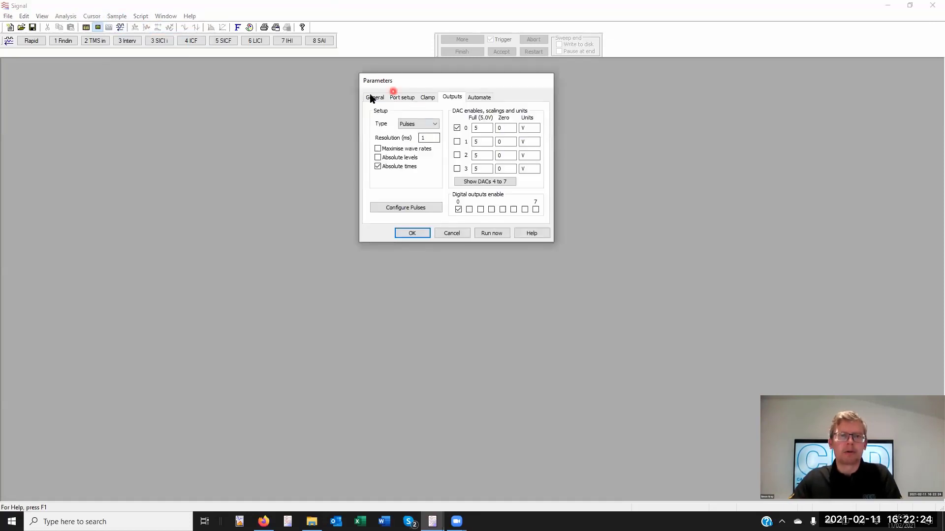
pyautogui.click(373, 97)
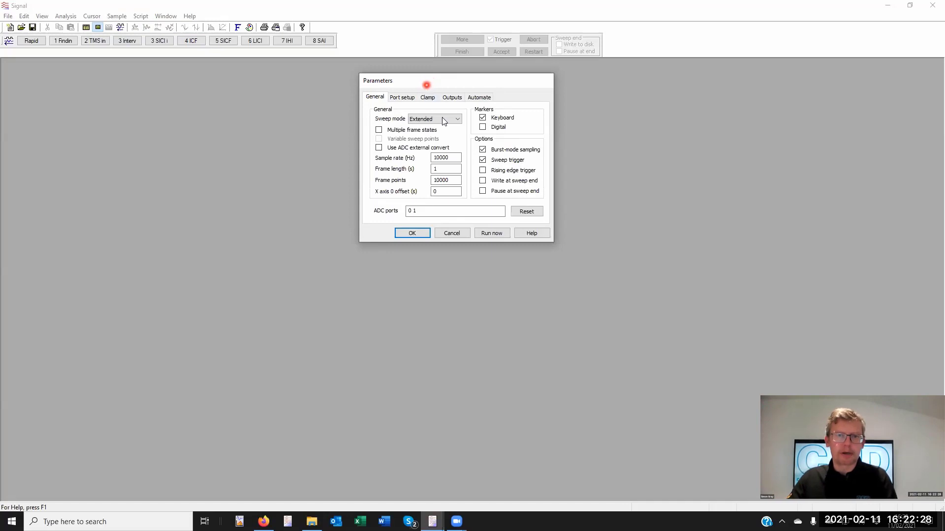
pyautogui.click(457, 119)
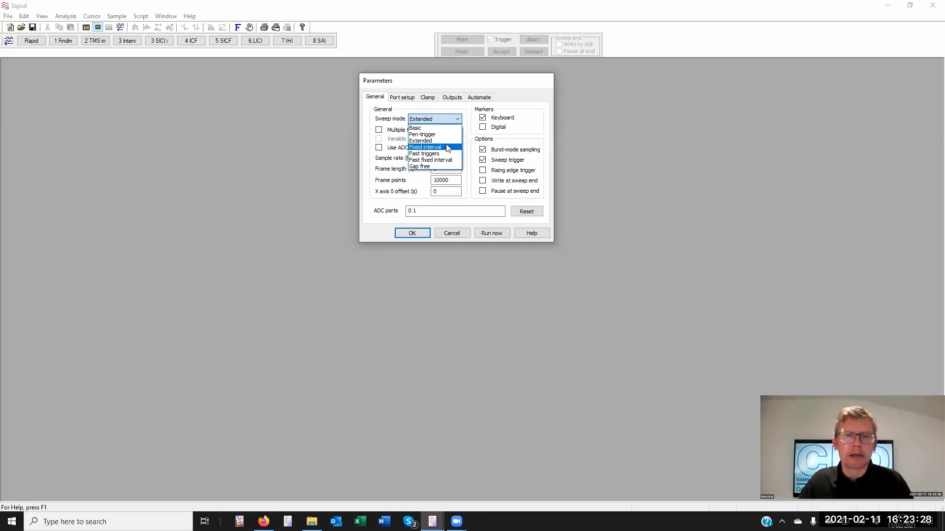
pyautogui.click(518, 127)
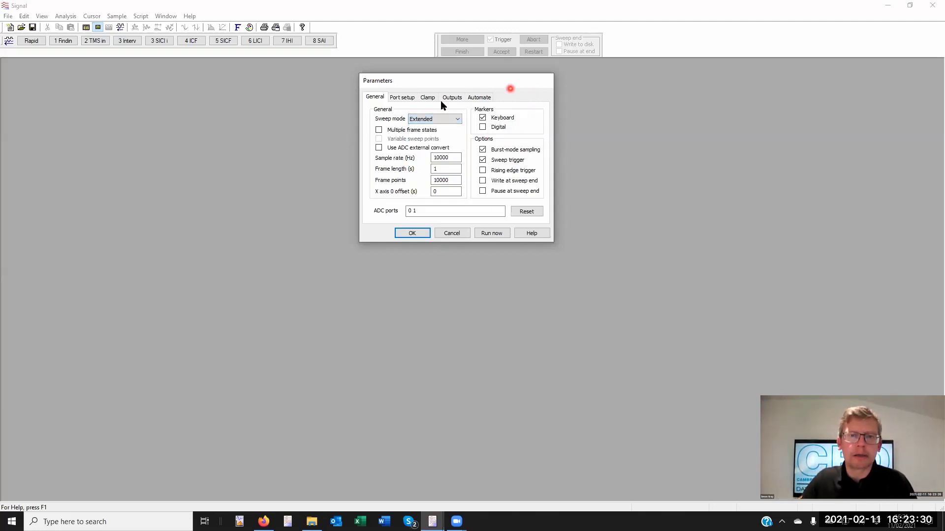
pyautogui.click(447, 118)
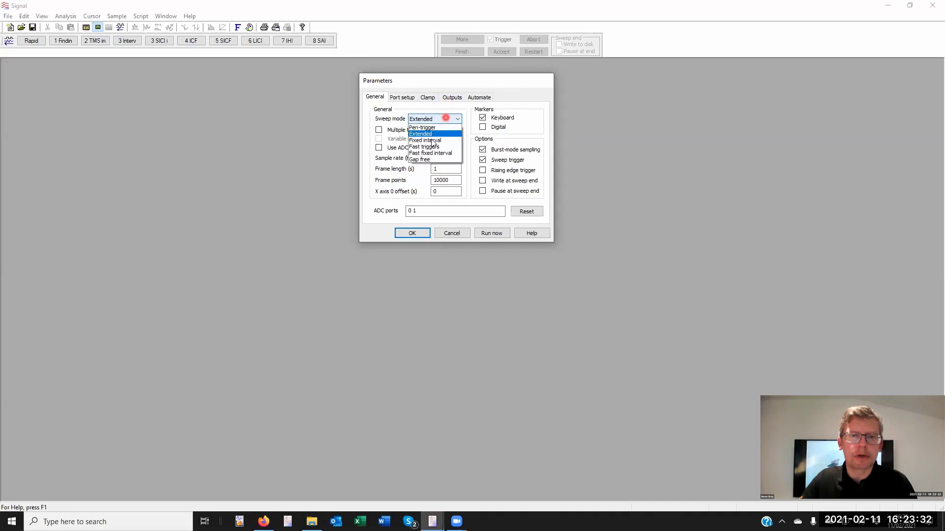
pyautogui.click(439, 148)
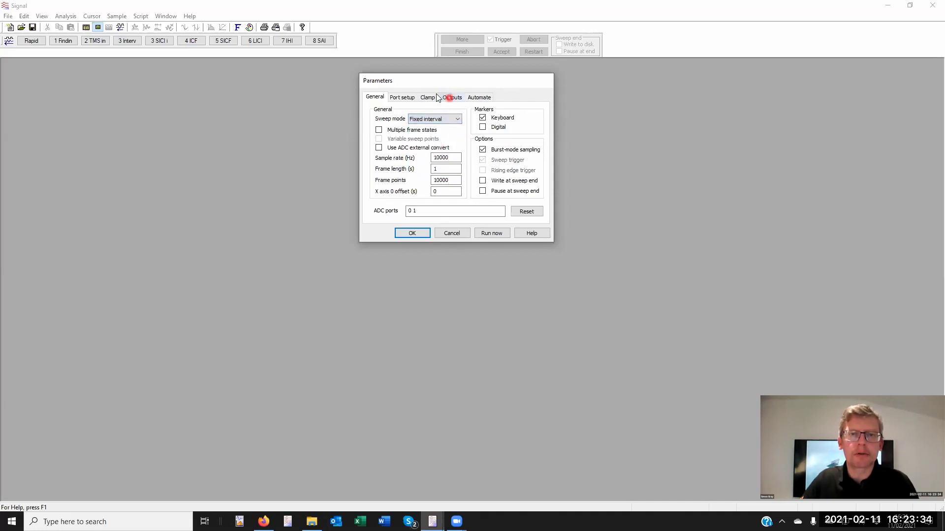
# - In the pulses configuration, delete both pulse trains and the single square pulse from digital output 0
pyautogui.click(453, 98)
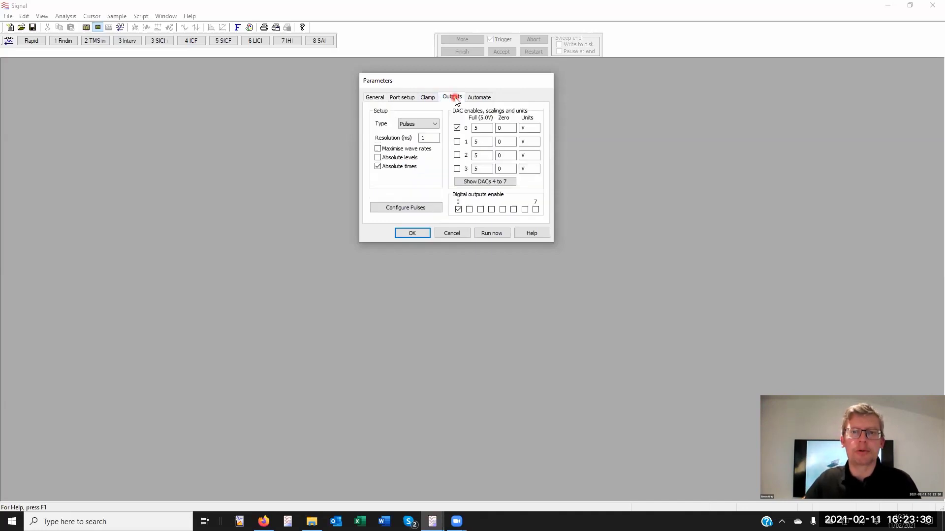
pyautogui.click(412, 207)
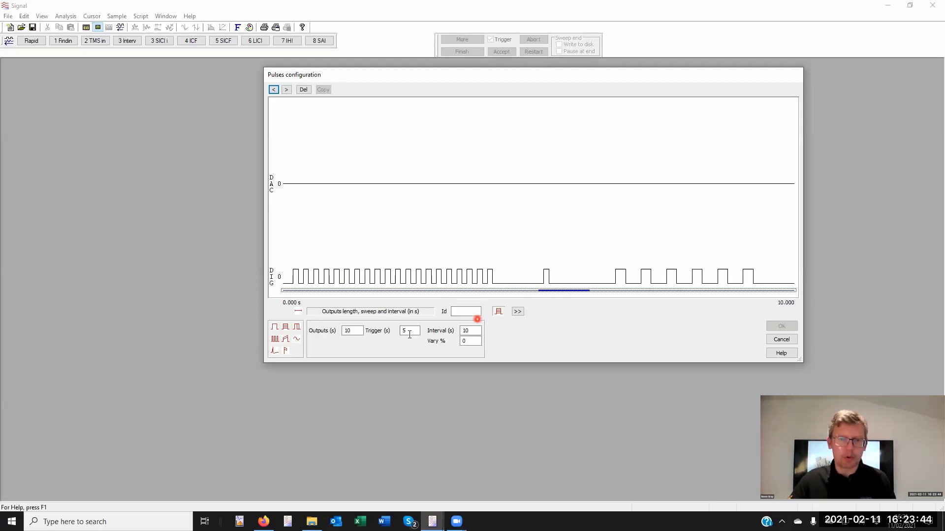
pyautogui.click(468, 331)
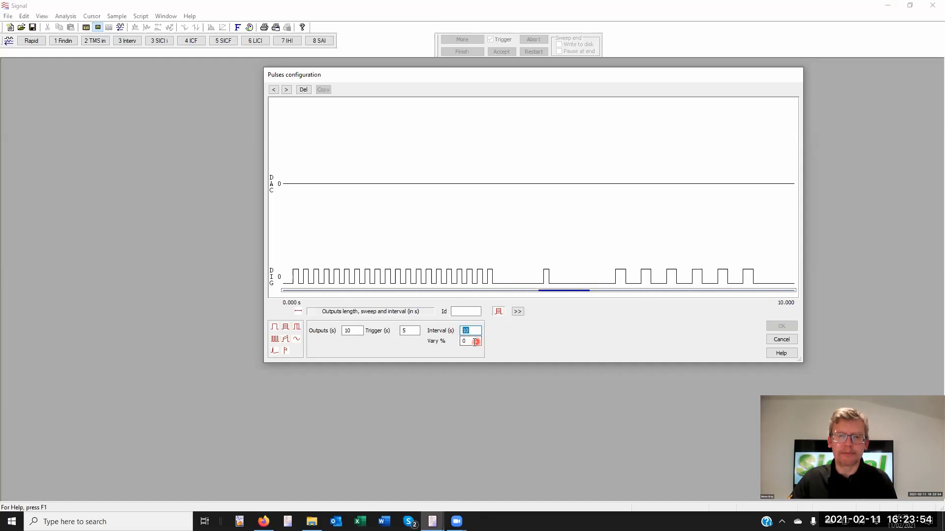
pyautogui.moveTo(475, 342); pyautogui.dragTo(453, 341)
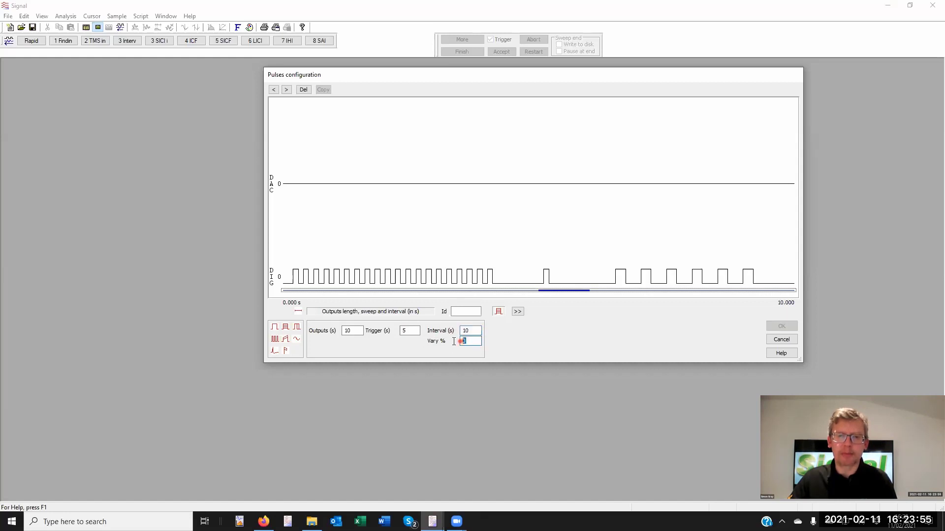
pyautogui.click(410, 274)
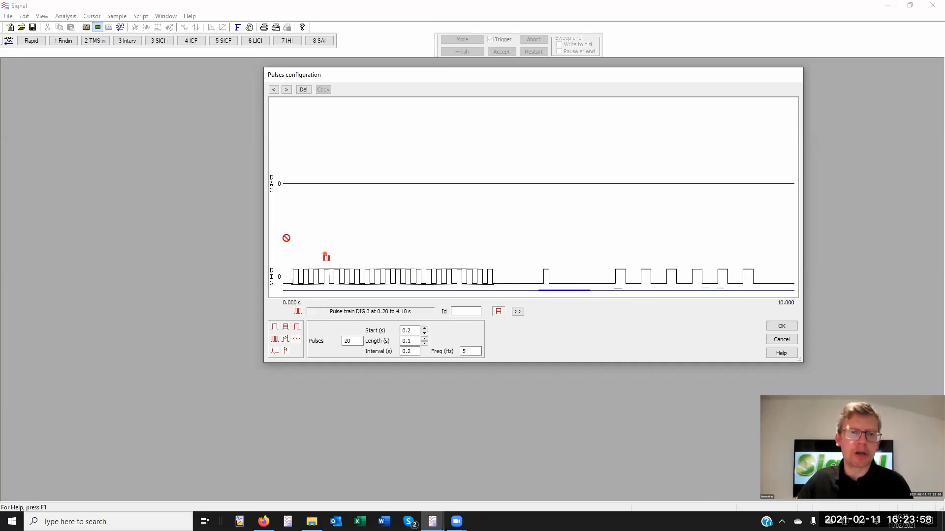
pyautogui.press('Delete')
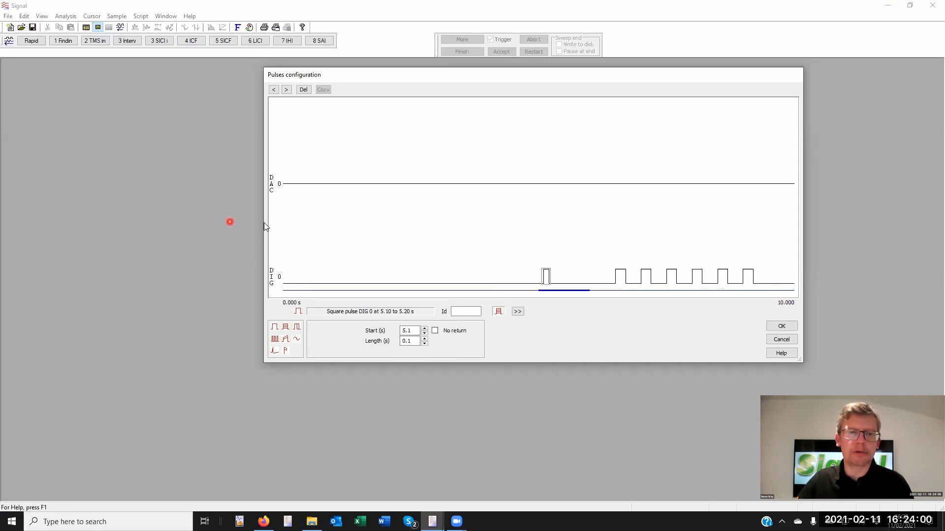
pyautogui.click(698, 279)
pyautogui.press('Delete')
pyautogui.click(547, 275)
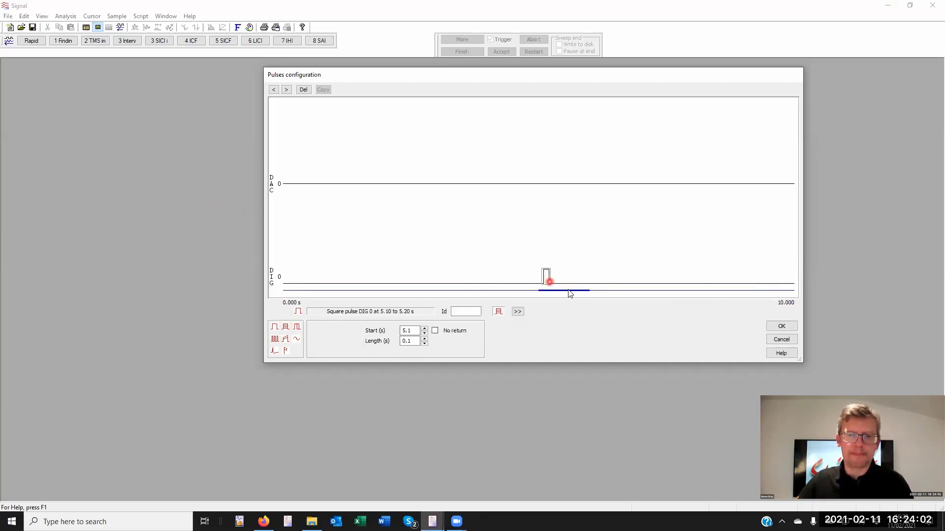
pyautogui.press('Delete')
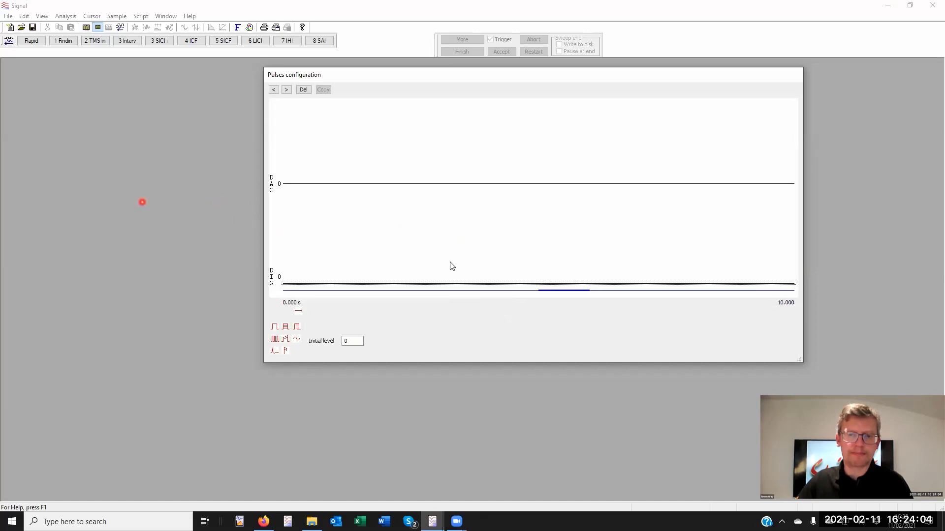
# - Set the sweep trigger time to 0 s and the outputs length to 1 s
pyautogui.click(571, 291)
pyautogui.click(417, 330)
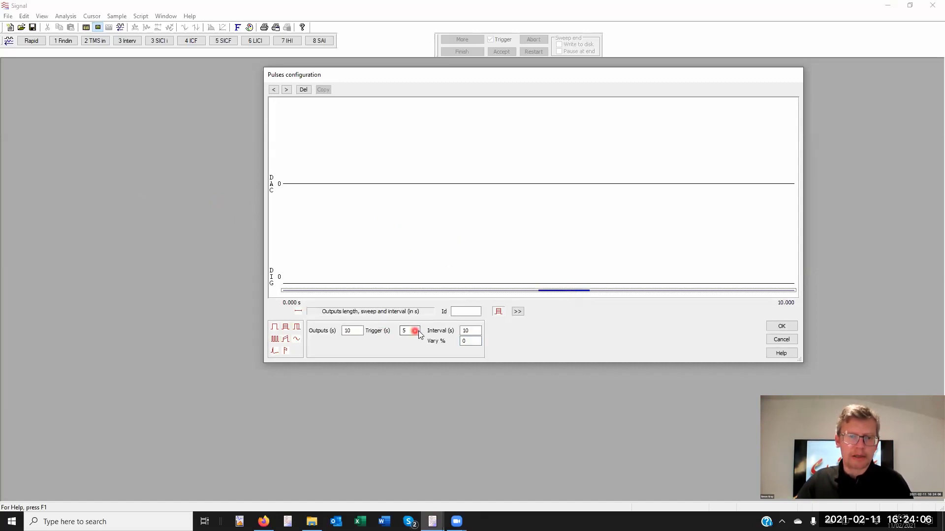
pyautogui.write('0')
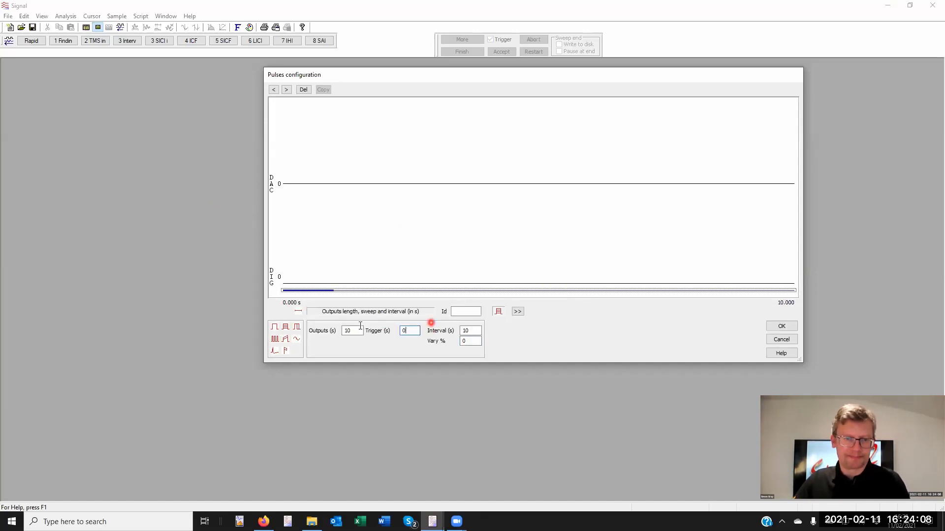
pyautogui.click(355, 331)
pyautogui.press('BackSpace')
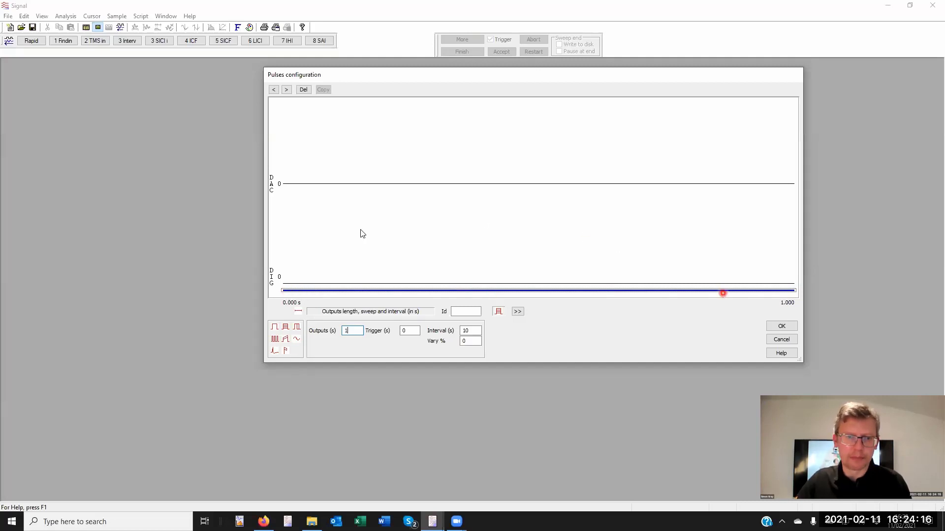
# - On digital output 0, add a two-pulse train at about 0.09 s and a 0.01 s square pulse at about 0.82 s
pyautogui.moveTo(274, 339); pyautogui.dragTo(329, 277)
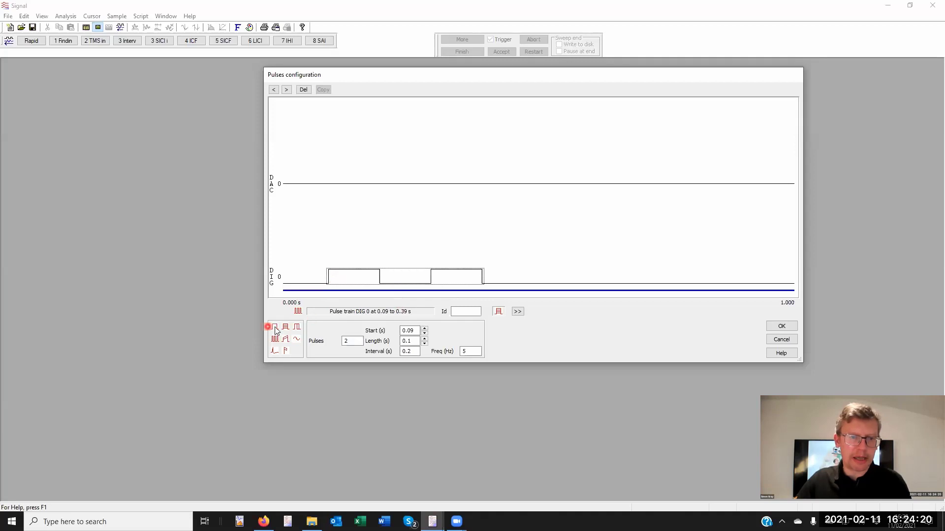
pyautogui.moveTo(289, 327)
pyautogui.mouseDown()
pyautogui.moveTo(566, 275)
pyautogui.moveTo(703, 278)
pyautogui.mouseUp()
pyautogui.click(410, 342)
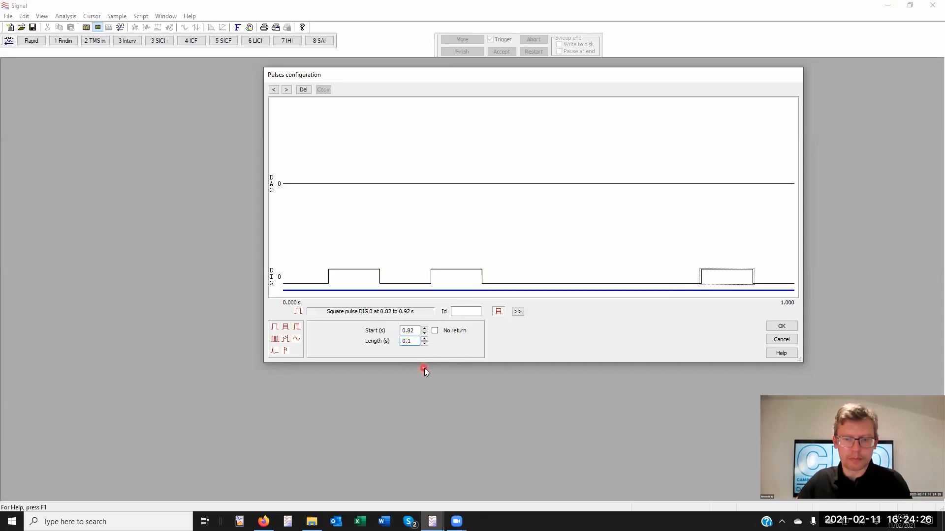
pyautogui.press('Left')
pyautogui.write('0')
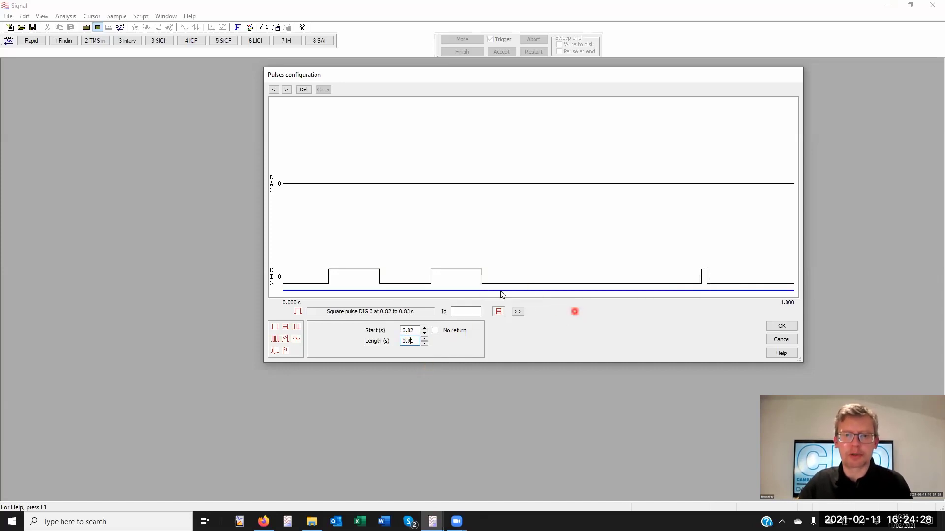
# - Set the interval between timed sweeps to 5 s and accept the pulses configuration
pyautogui.click(454, 290)
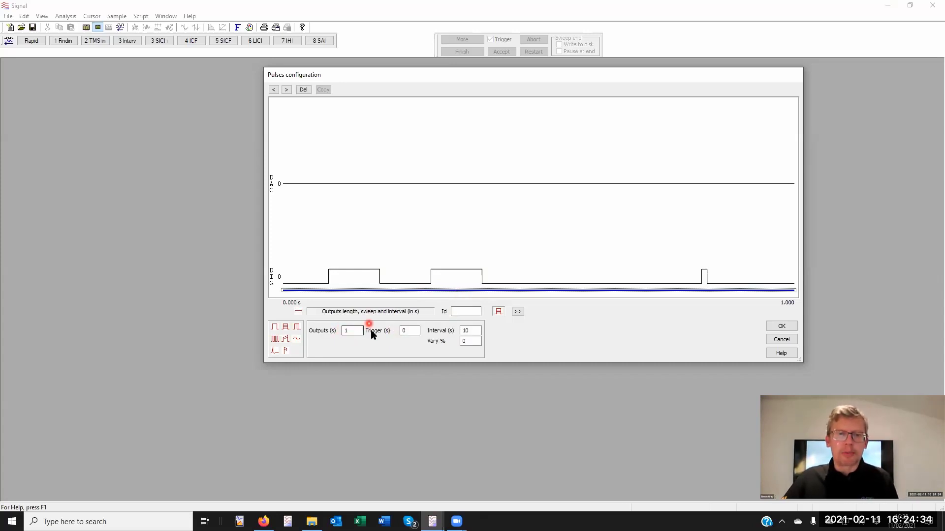
pyautogui.click(406, 330)
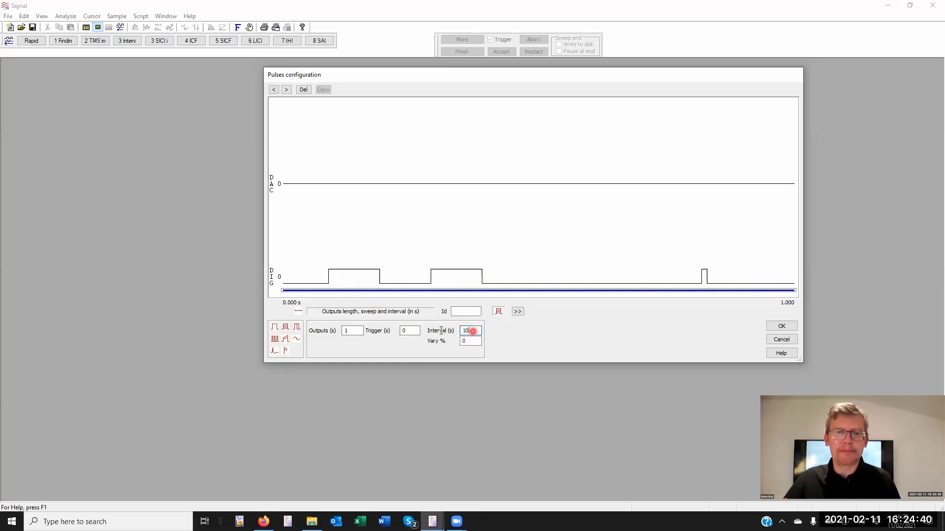
pyautogui.moveTo(475, 331); pyautogui.dragTo(453, 343)
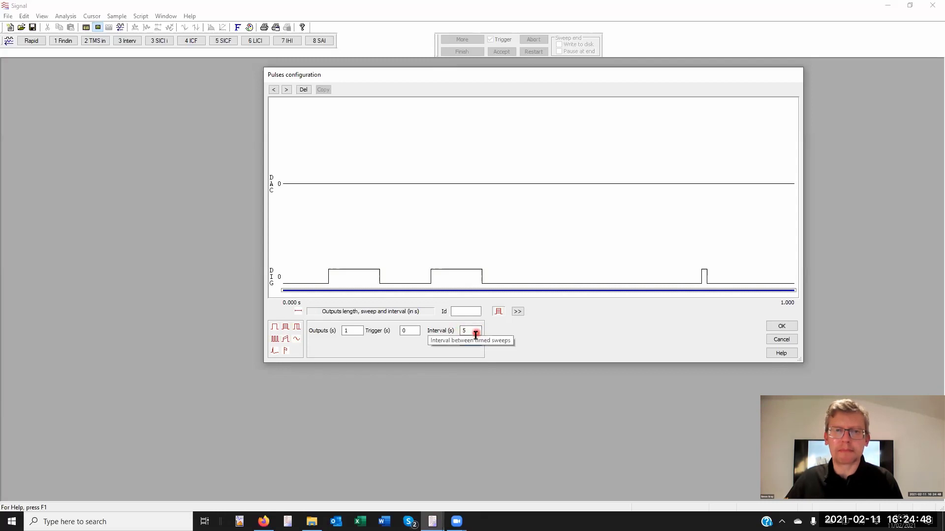
pyautogui.click(783, 327)
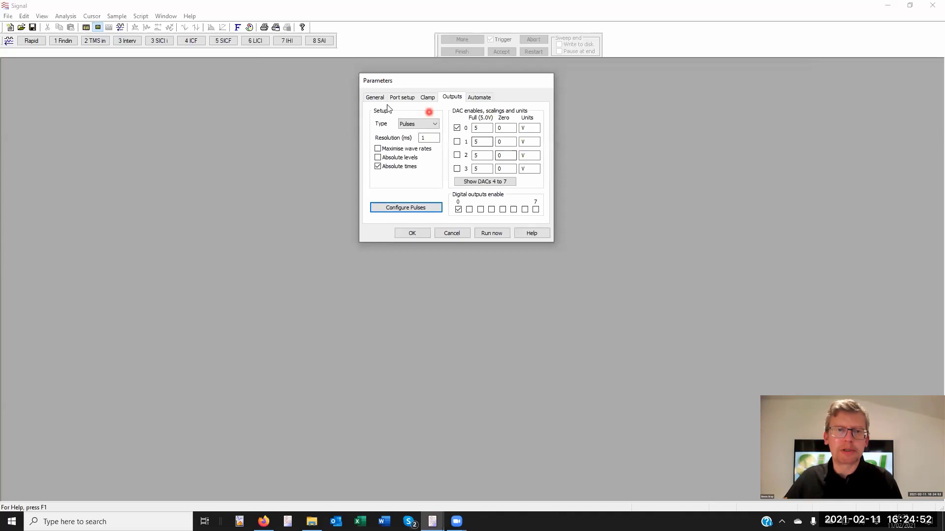
# - Run the fixed-interval sampling configuration and move the new data window aside to free space for a plot
pyautogui.click(374, 96)
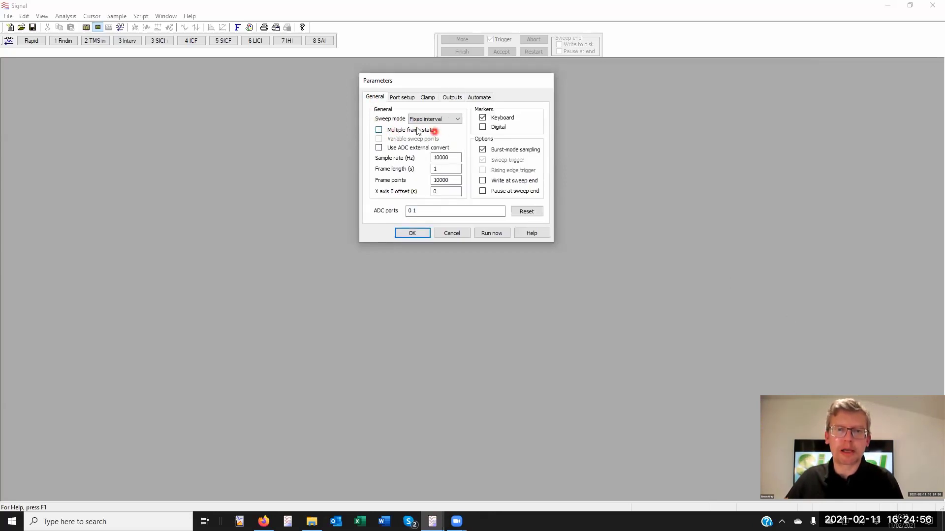
pyautogui.click(491, 233)
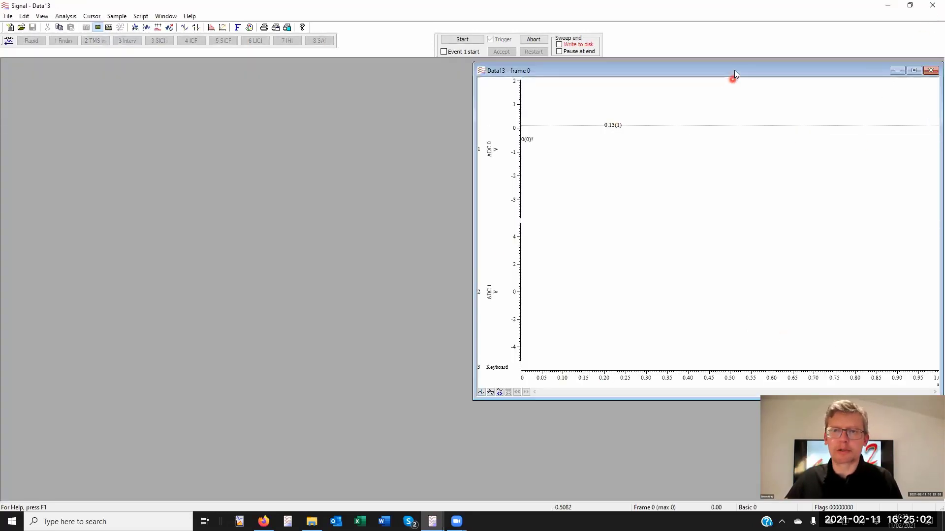
pyautogui.moveTo(729, 72); pyautogui.dragTo(269, 74)
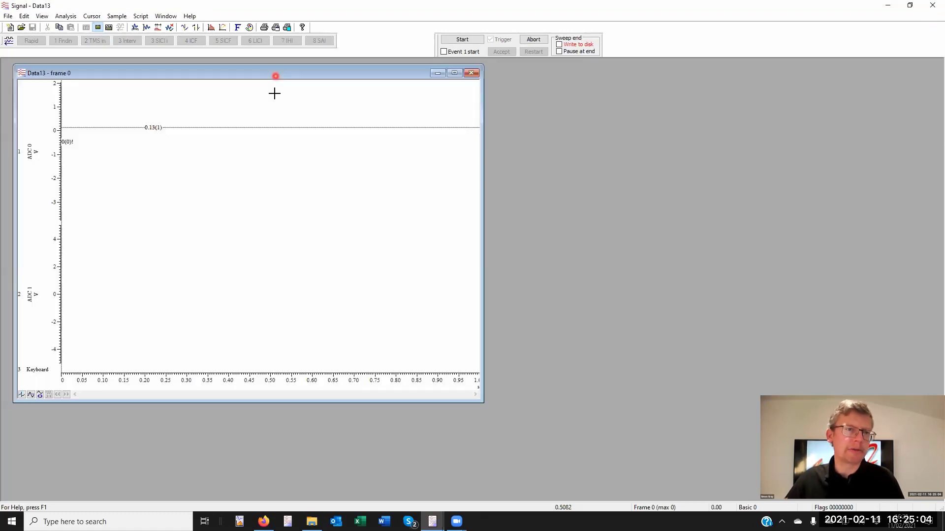
# - Create a trend plot of the data with frame number on X and absolute frame time on Y
pyautogui.click(223, 27)
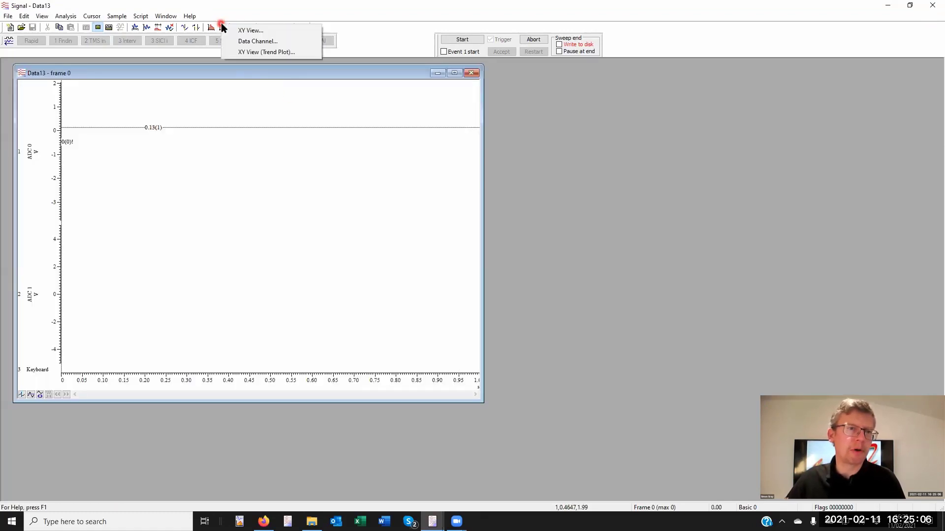
pyautogui.click(266, 52)
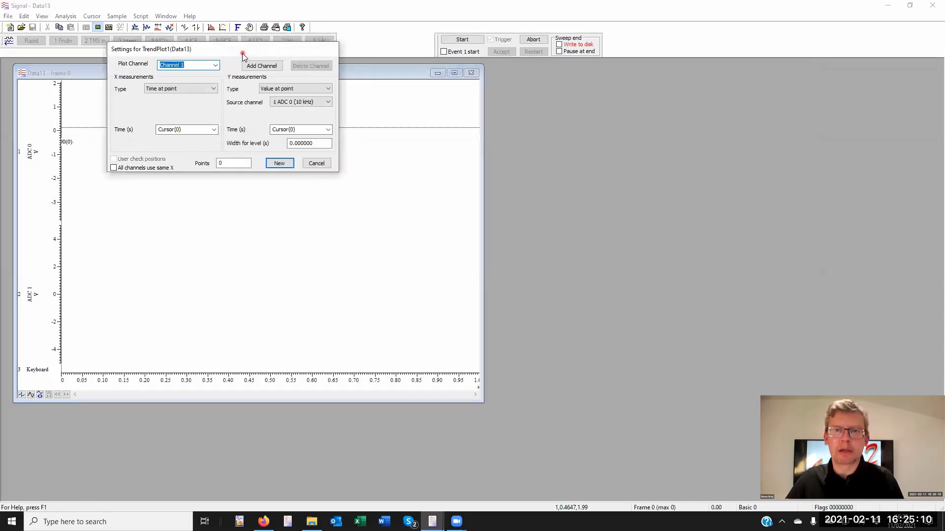
pyautogui.moveTo(242, 55); pyautogui.dragTo(661, 93)
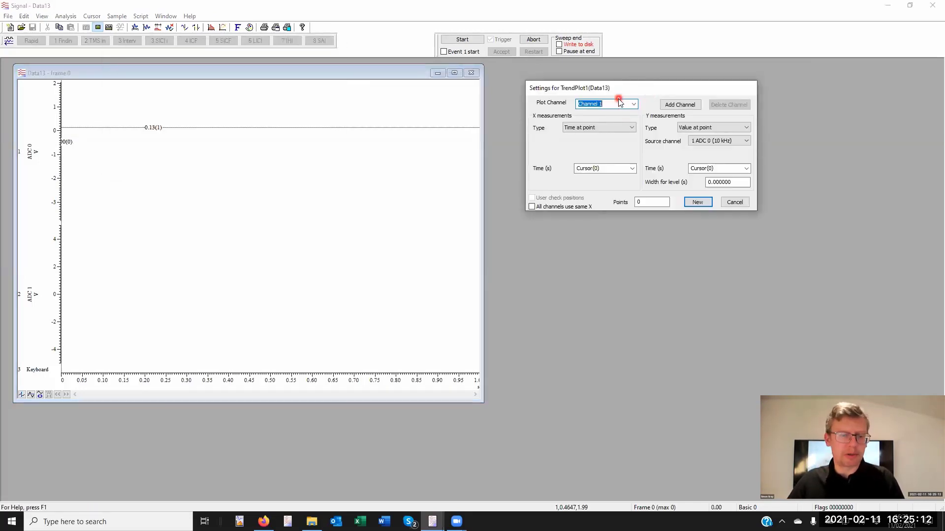
pyautogui.click(617, 129)
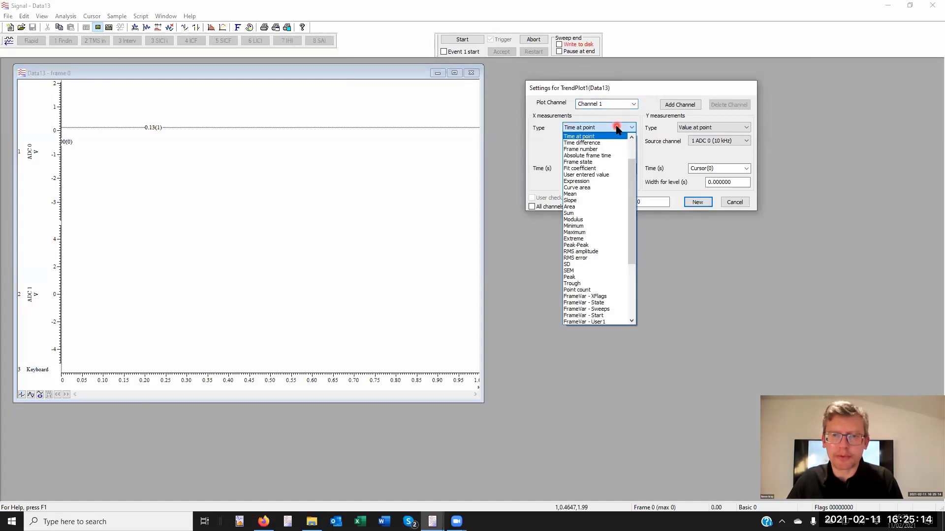
pyautogui.click(608, 149)
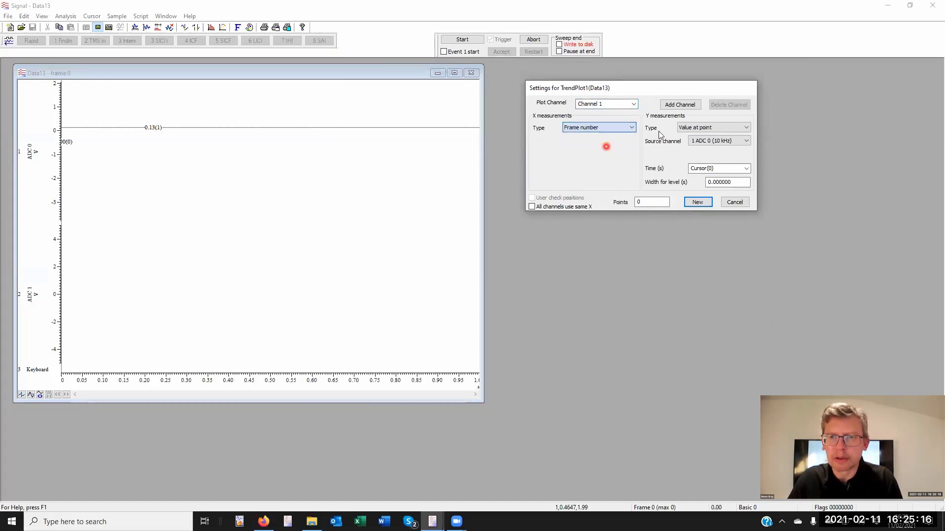
pyautogui.click(698, 127)
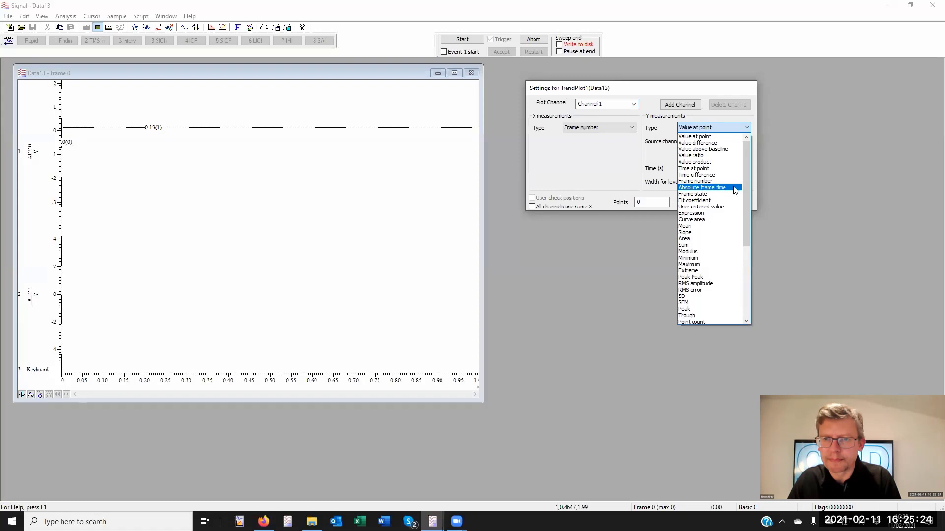
pyautogui.click(735, 187)
pyautogui.click(704, 201)
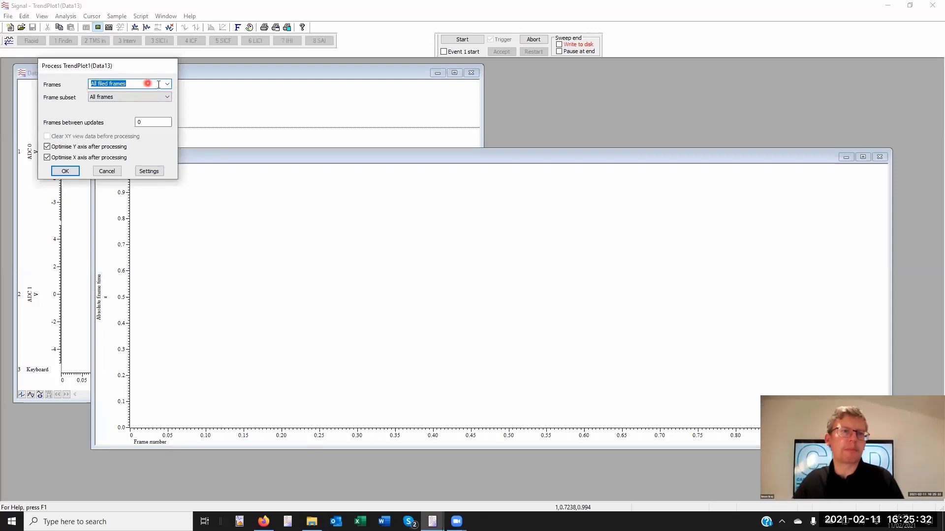
# - Enable writing sweeps to disk and set the trend plot to process all filed frames
pyautogui.click(559, 45)
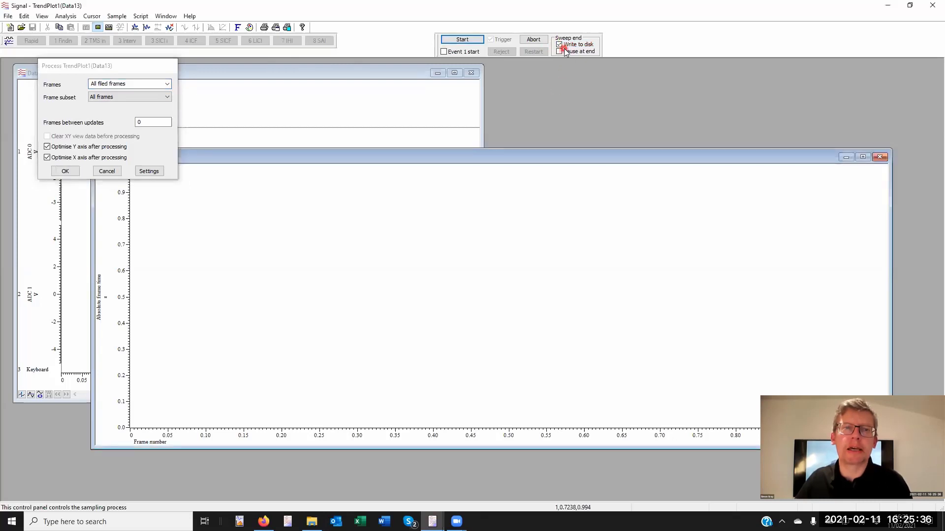
pyautogui.click(162, 83)
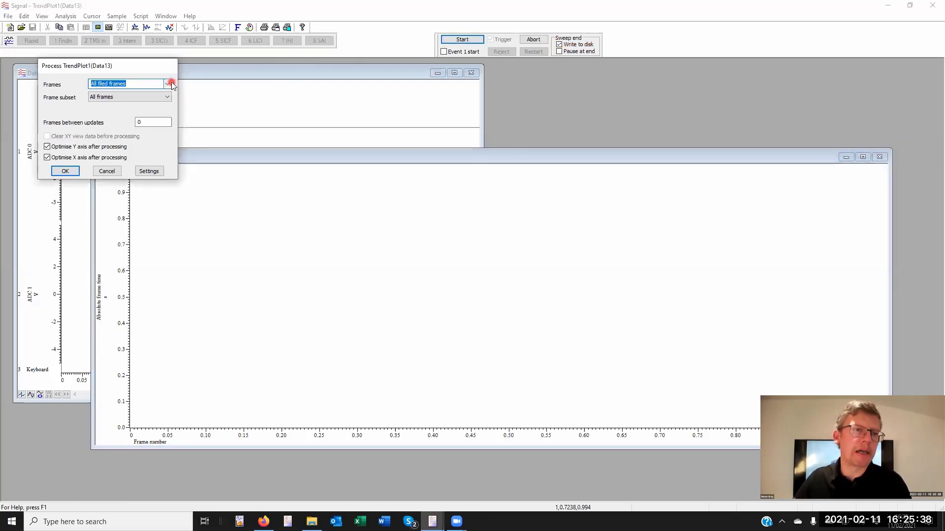
pyautogui.click(171, 83)
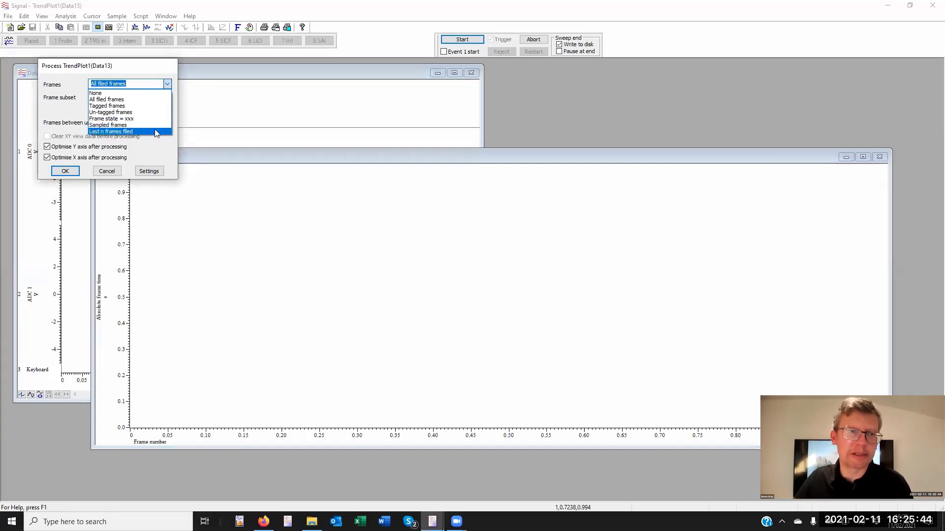
pyautogui.click(152, 73)
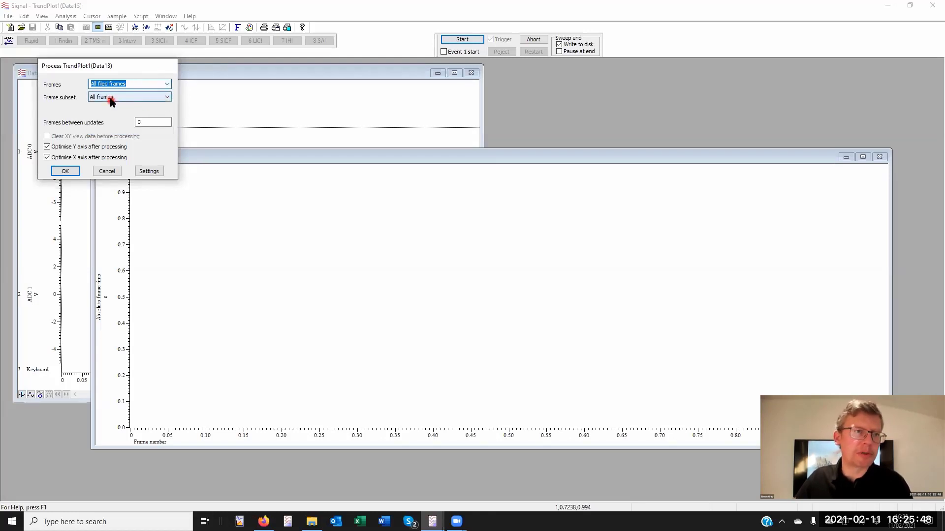
pyautogui.click(65, 171)
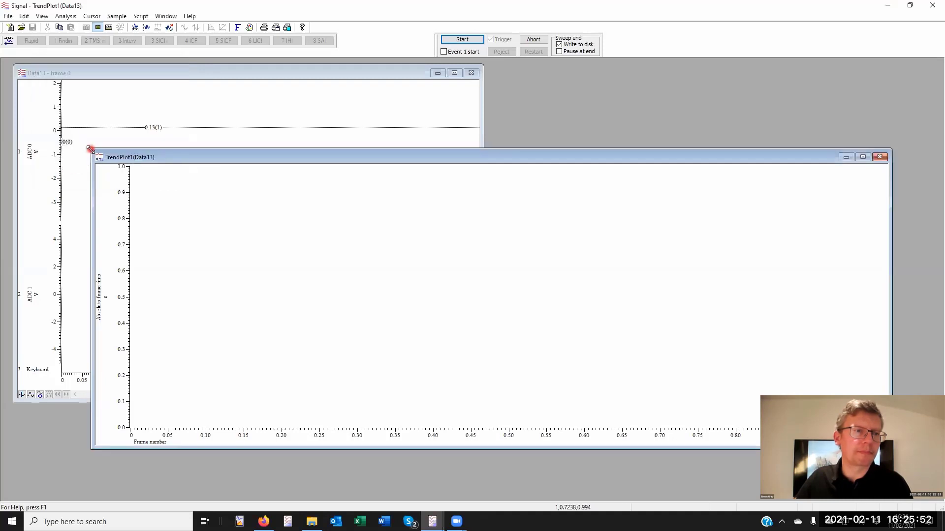
# - Fit the trend plot beside the data window, then start sampling and check the absolute times of the plotted frames
pyautogui.moveTo(90, 149); pyautogui.dragTo(500, 90)
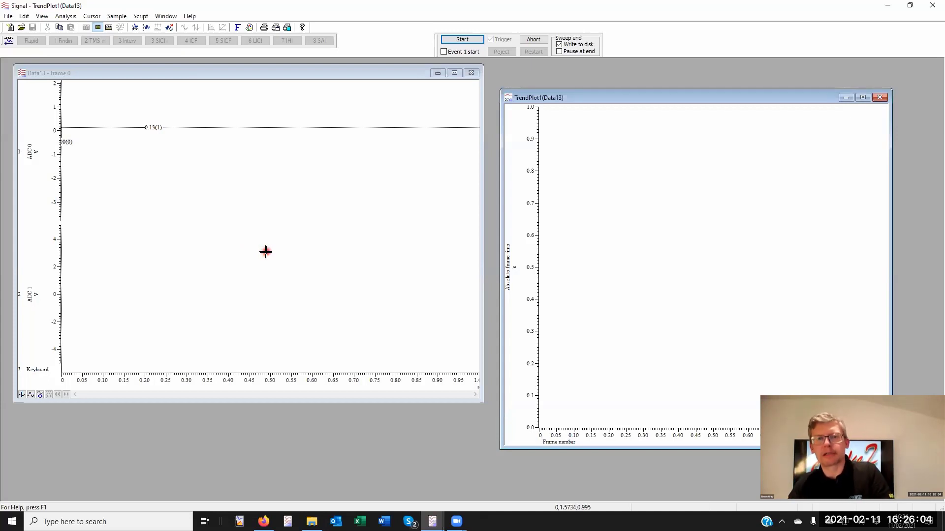
pyautogui.click(467, 40)
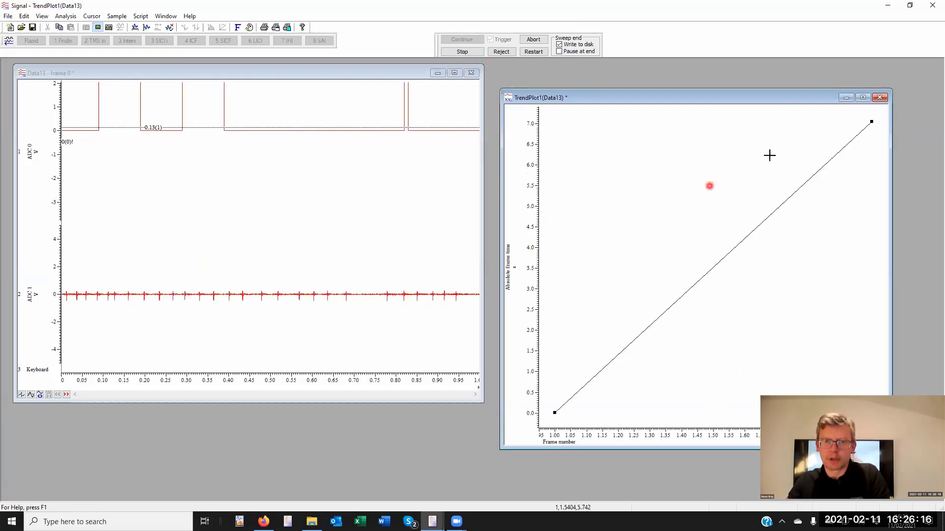
pyautogui.click(870, 121)
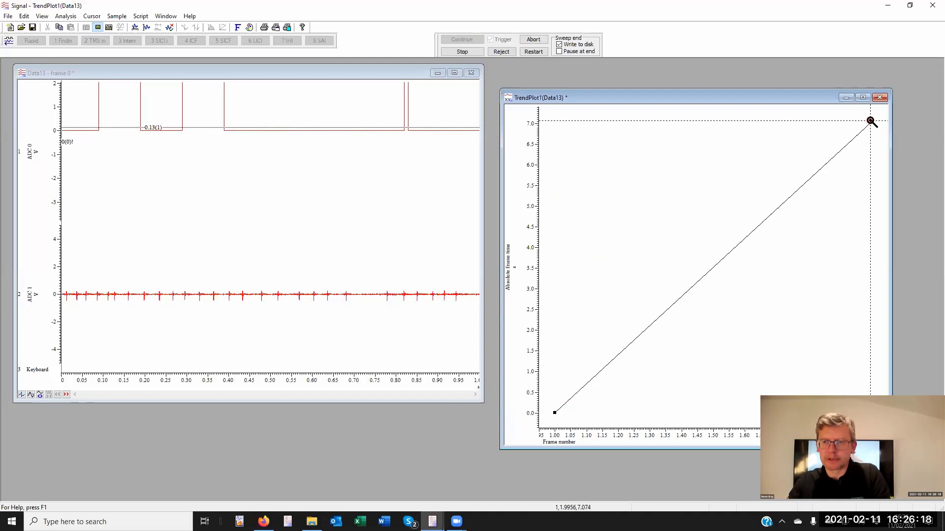
pyautogui.click(866, 121)
pyautogui.click(747, 144)
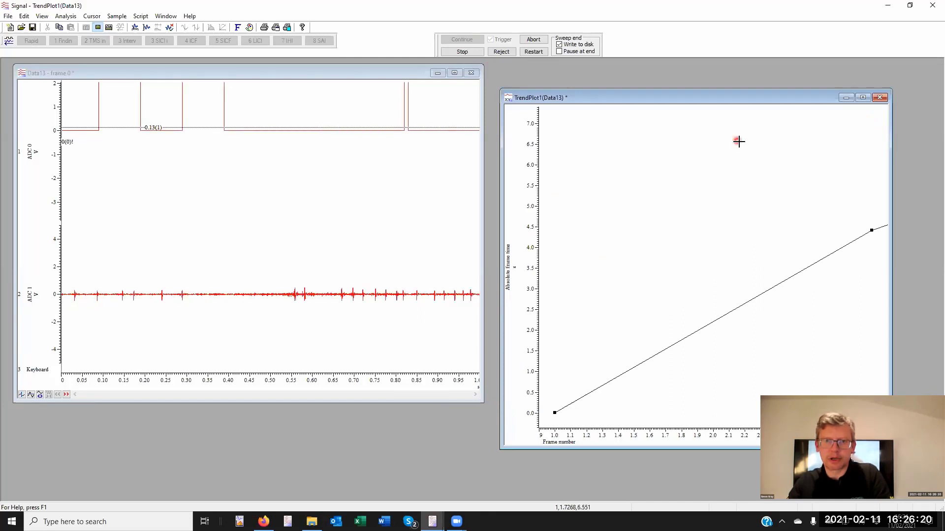
pyautogui.click(872, 122)
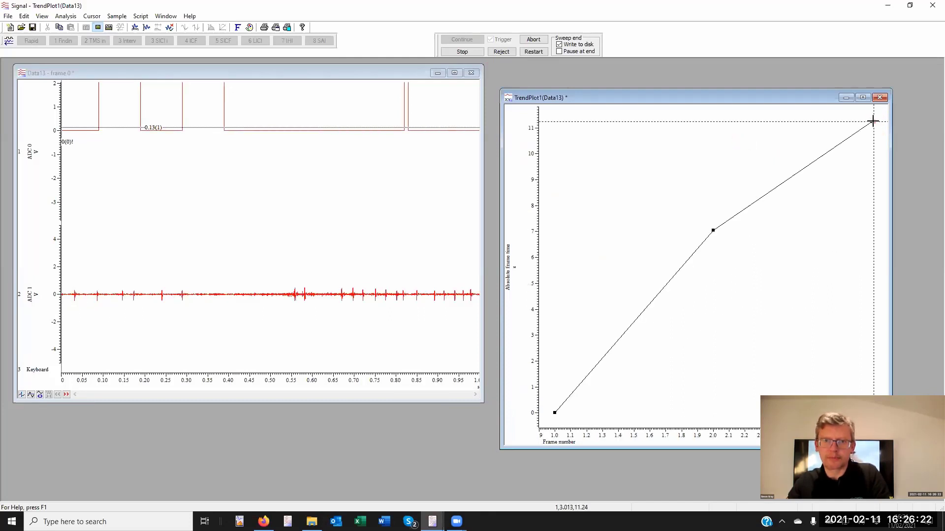
pyautogui.click(873, 121)
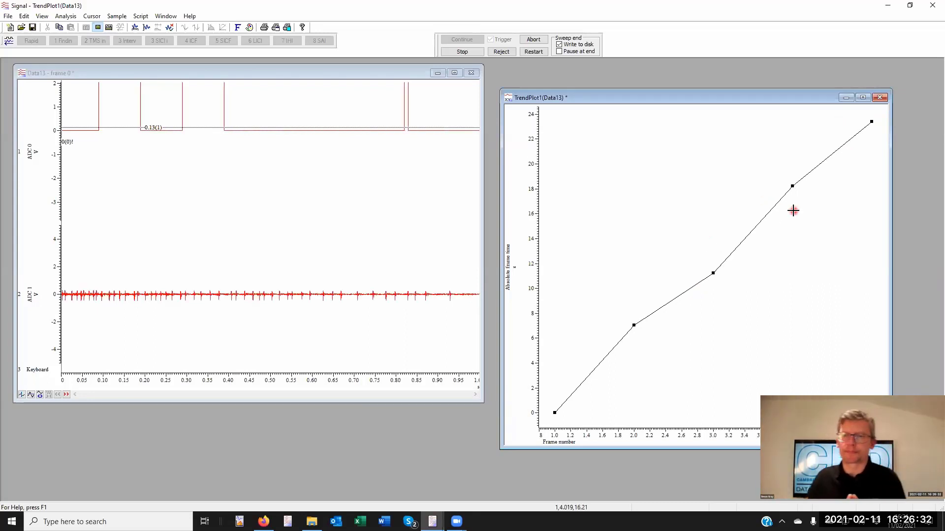
# - Close the trend plot without saving it and abort the sampling run, discarding its data
pyautogui.click(879, 96)
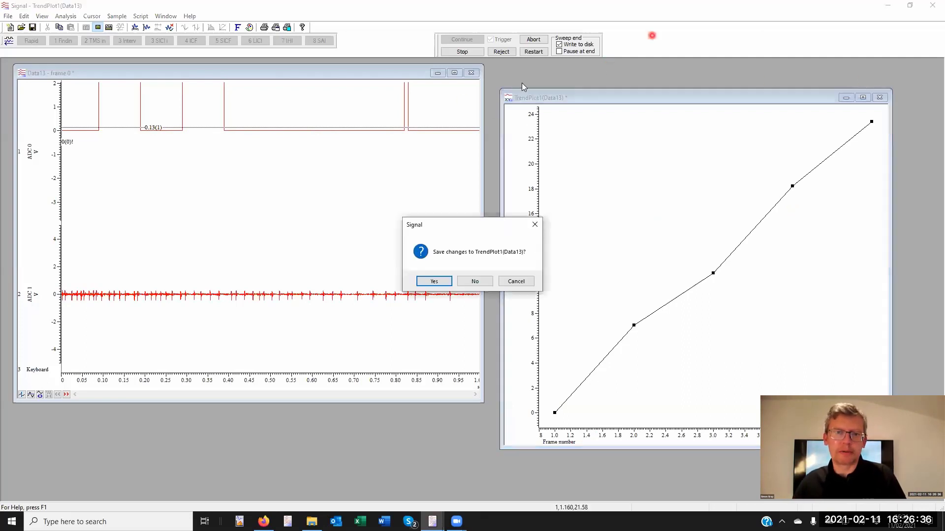
pyautogui.click(498, 294)
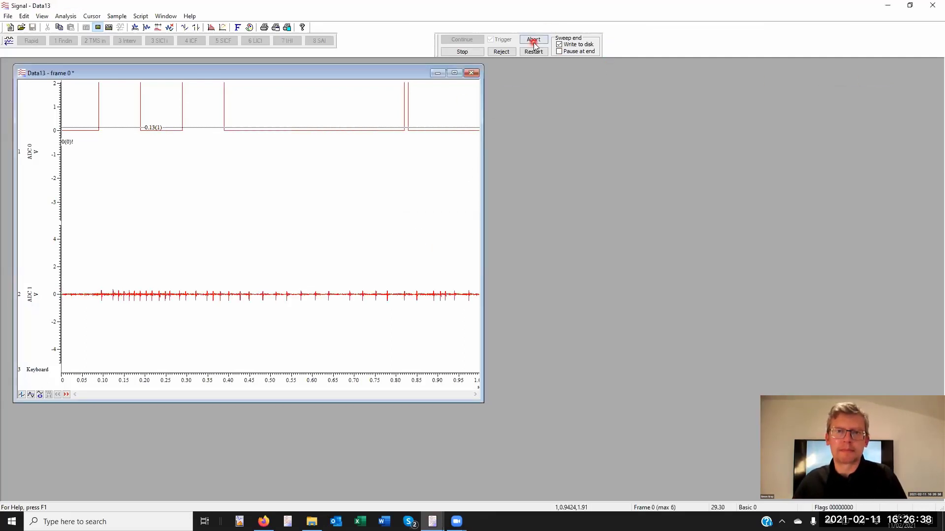
pyautogui.click(534, 39)
pyautogui.click(481, 281)
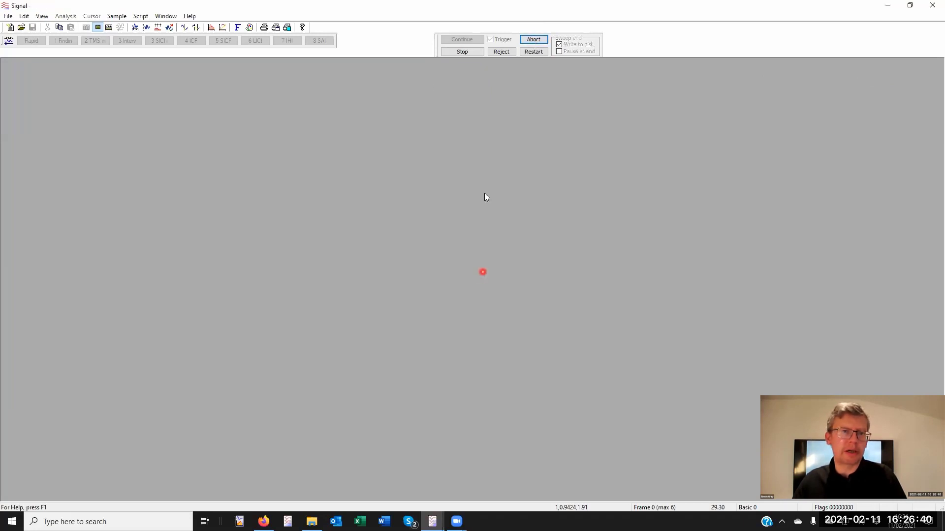
# - In the sampling configuration, set the sweep mode to Basic and enable the ADC external convert option
pyautogui.click(118, 16)
pyautogui.click(134, 28)
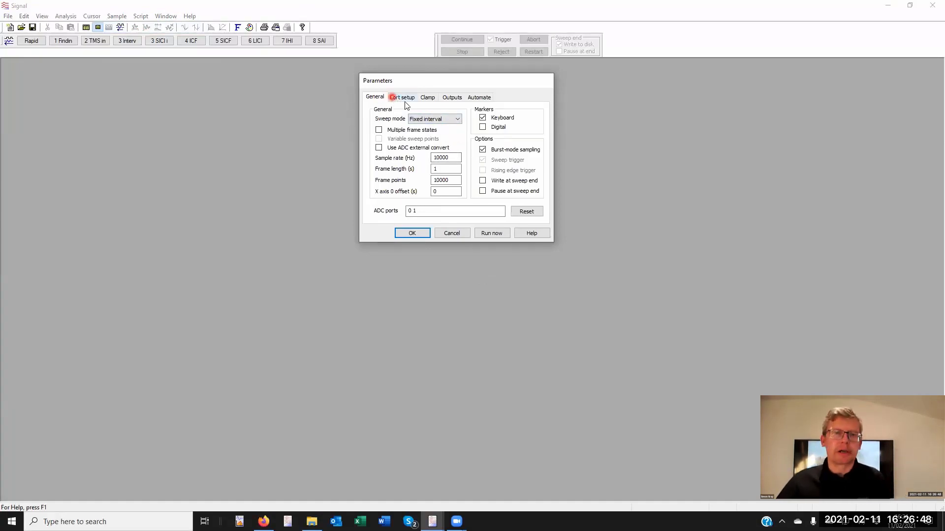
pyautogui.click(449, 121)
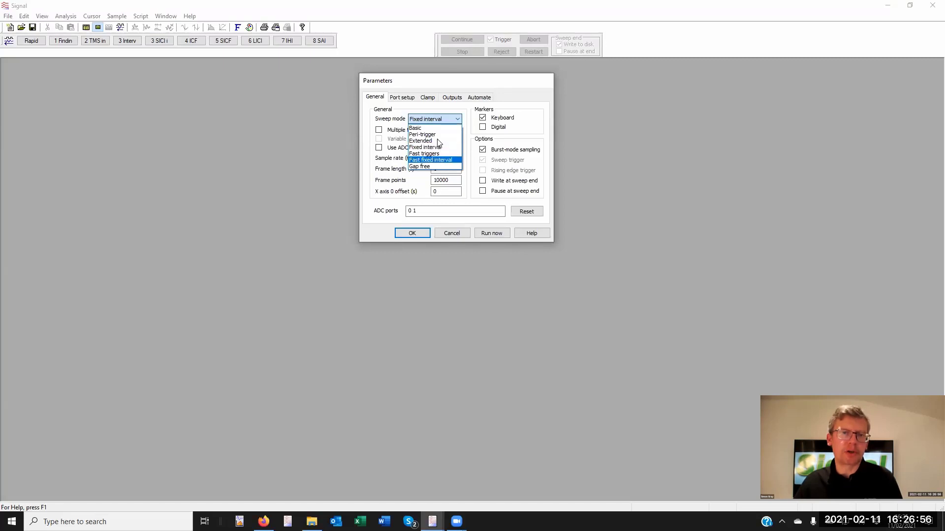
pyautogui.click(426, 129)
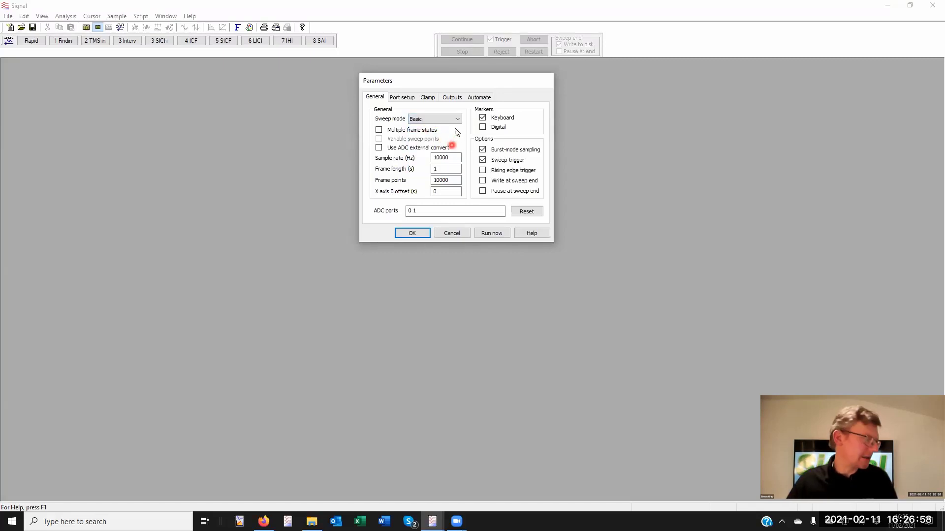
pyautogui.click(378, 147)
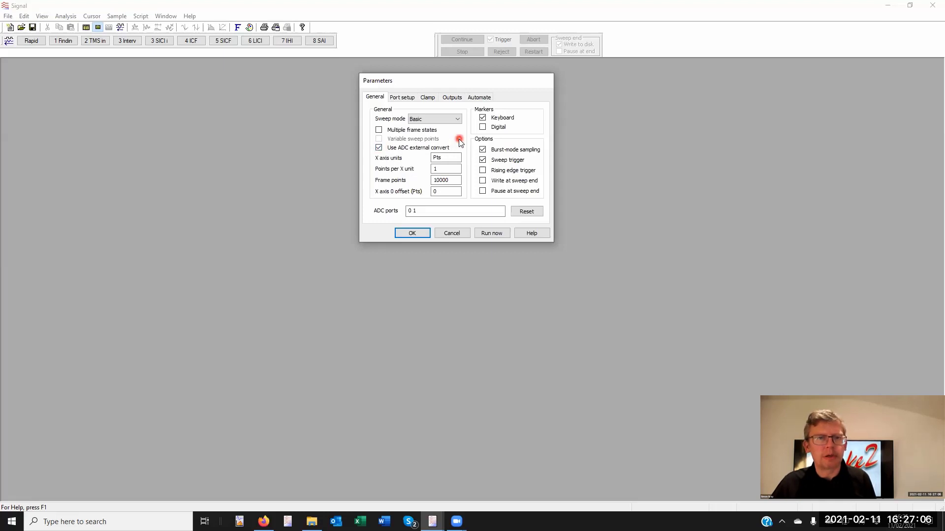
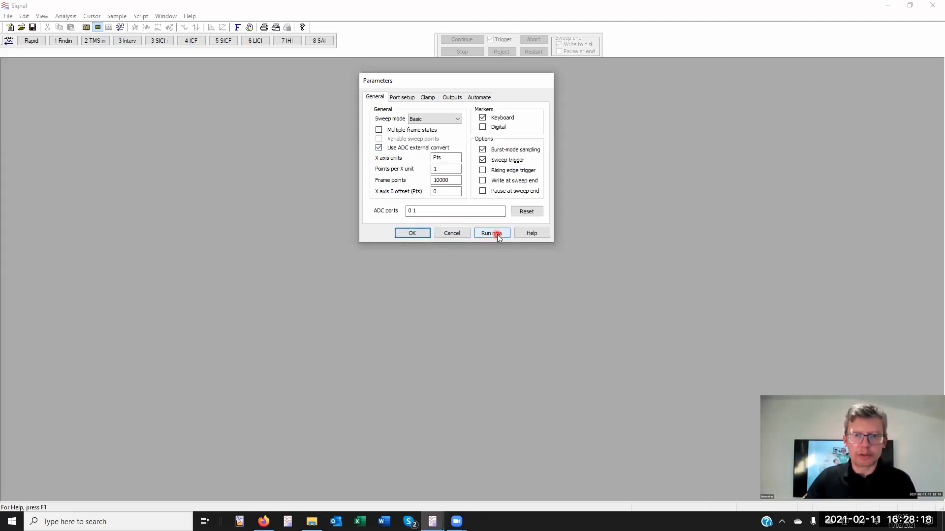
# - Set the outputs type to None and run the Basic mode configuration with external convert
pyautogui.click(456, 98)
pyautogui.click(417, 124)
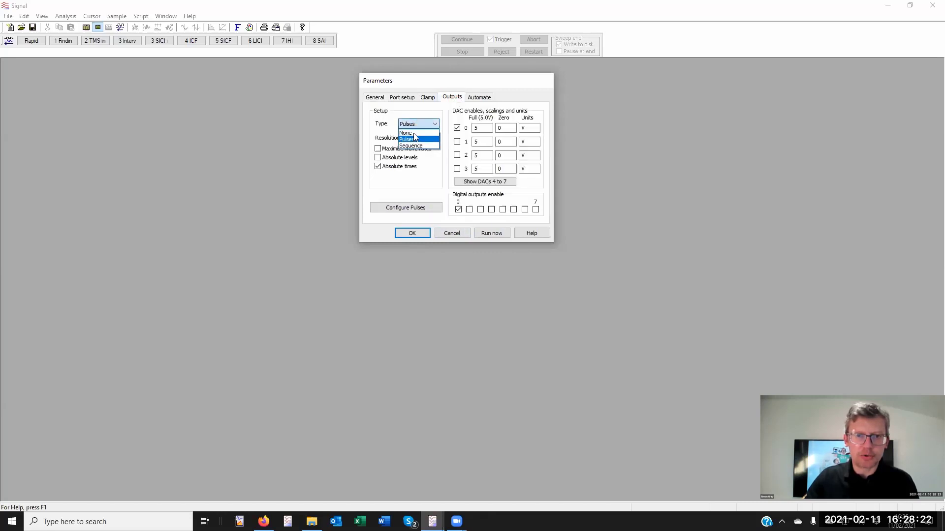
pyautogui.click(413, 133)
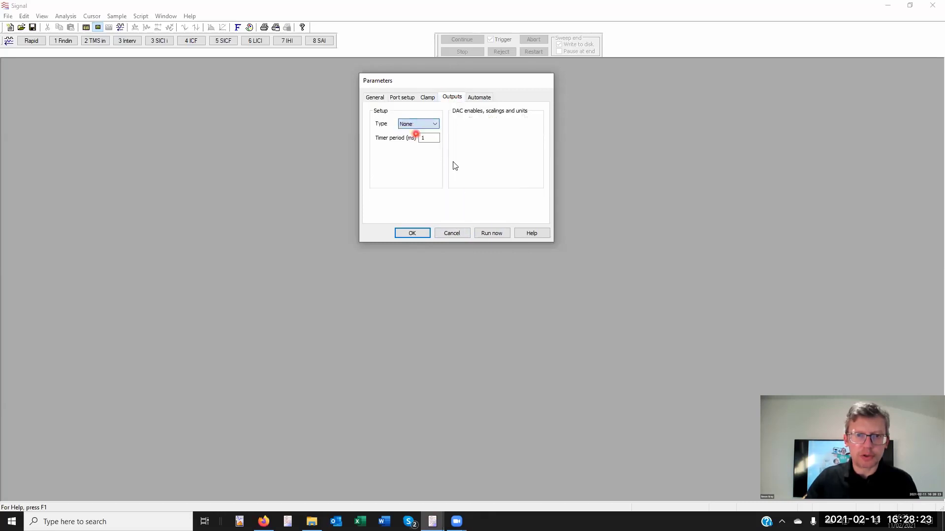
pyautogui.click(496, 233)
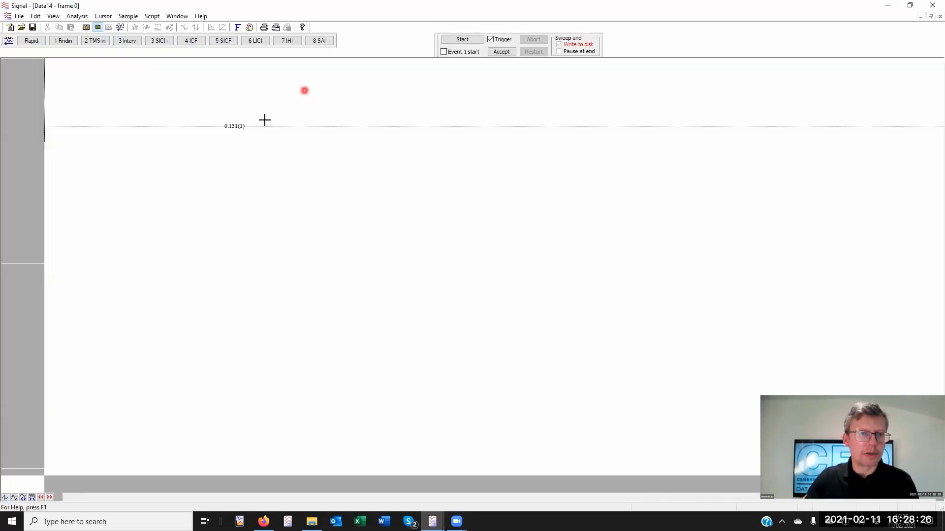
# - Start sampling with triggered sweeps turned off and show the full range of the X axis in points
pyautogui.click(462, 39)
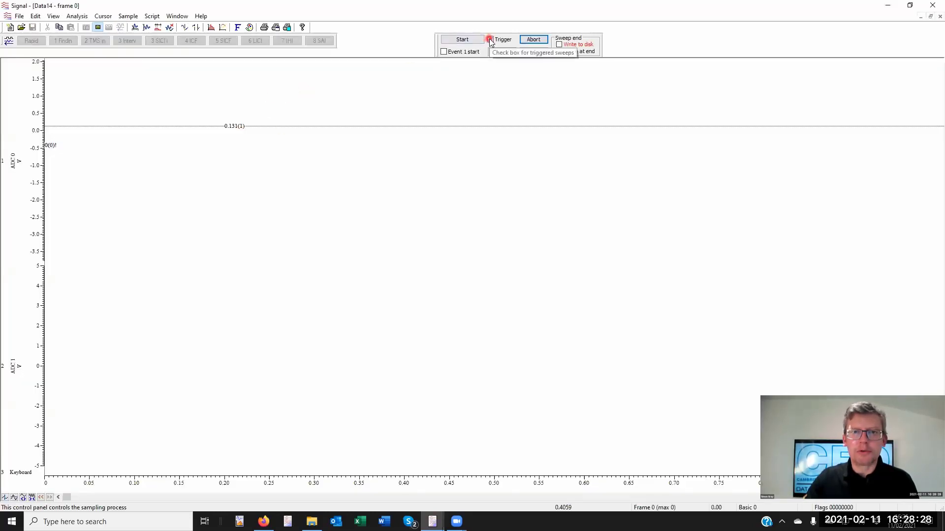
pyautogui.click(460, 39)
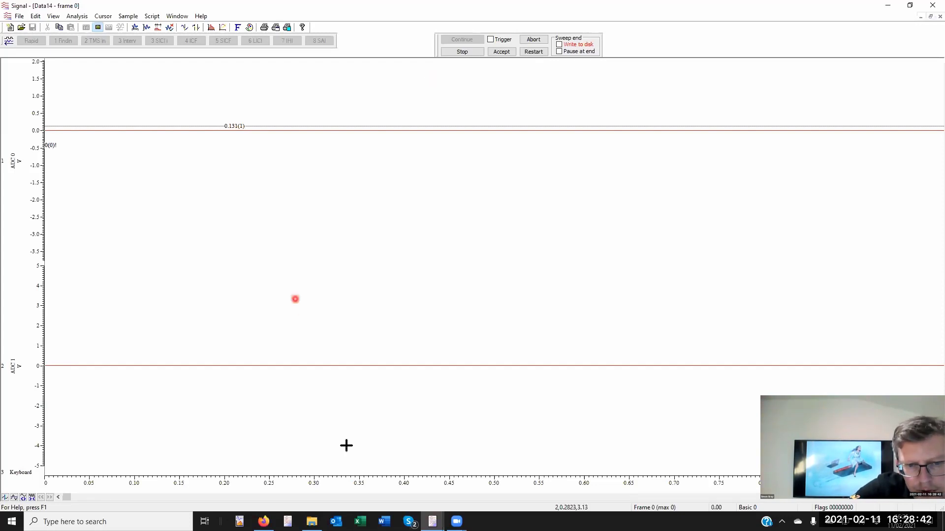
pyautogui.doubleClick(363, 485)
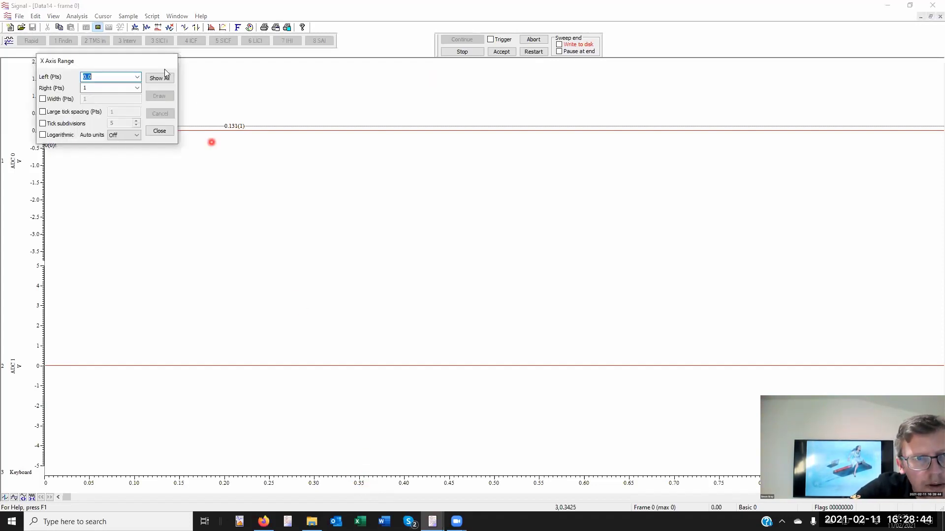
pyautogui.click(154, 79)
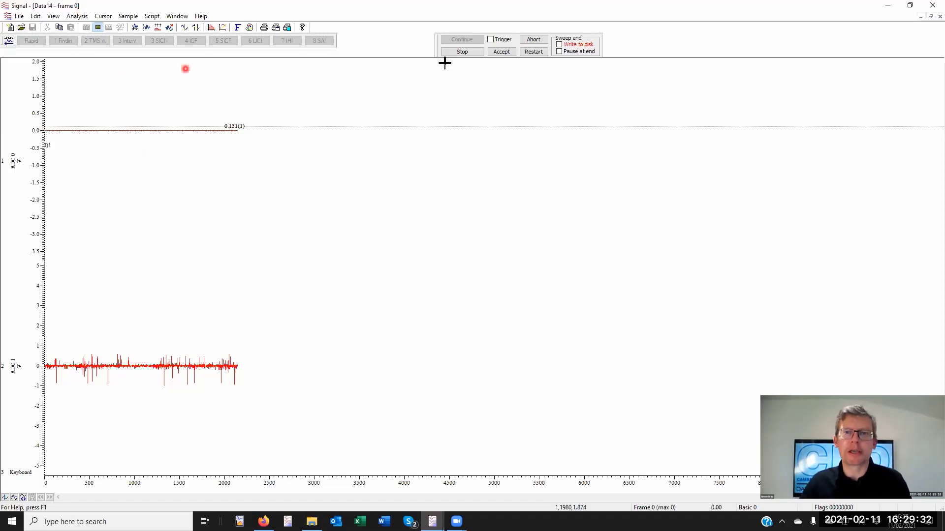
# - Abort the externally clocked sampling run and reopen the sampling configuration
pyautogui.click(533, 40)
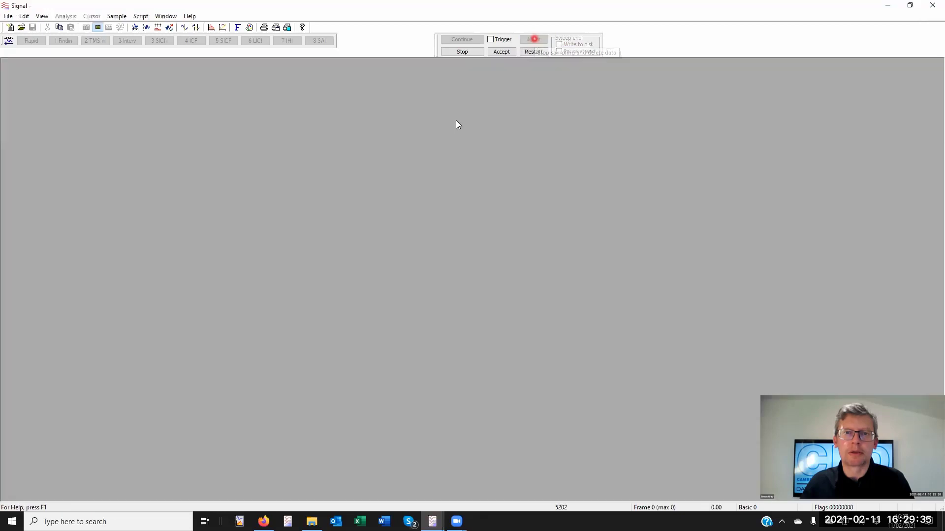
pyautogui.click(121, 17)
pyautogui.click(145, 26)
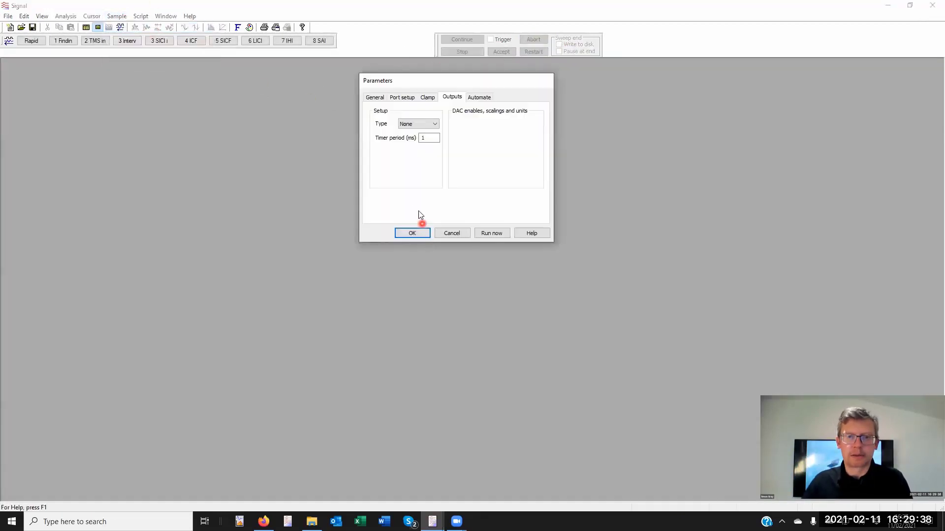
# - Review the available sweep modes in the general sampling settings and enable Digital markers
pyautogui.click(370, 95)
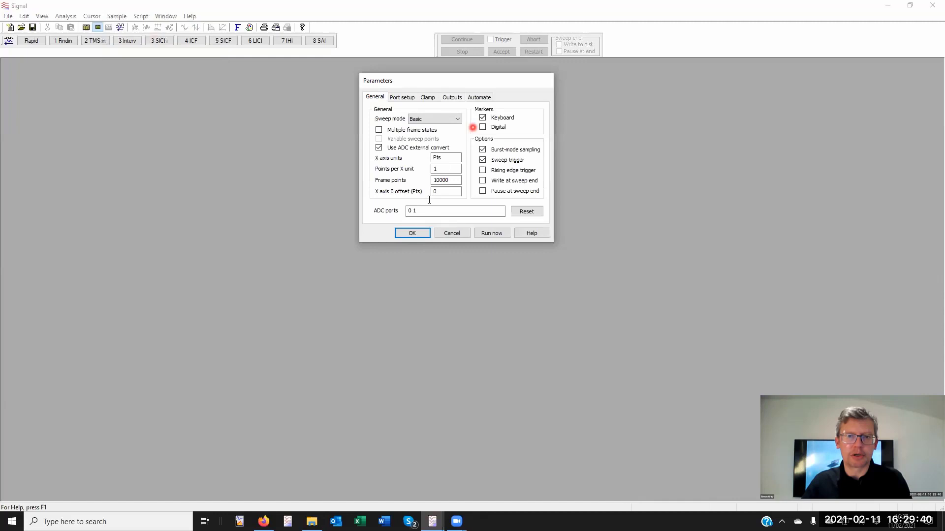
pyautogui.click(435, 119)
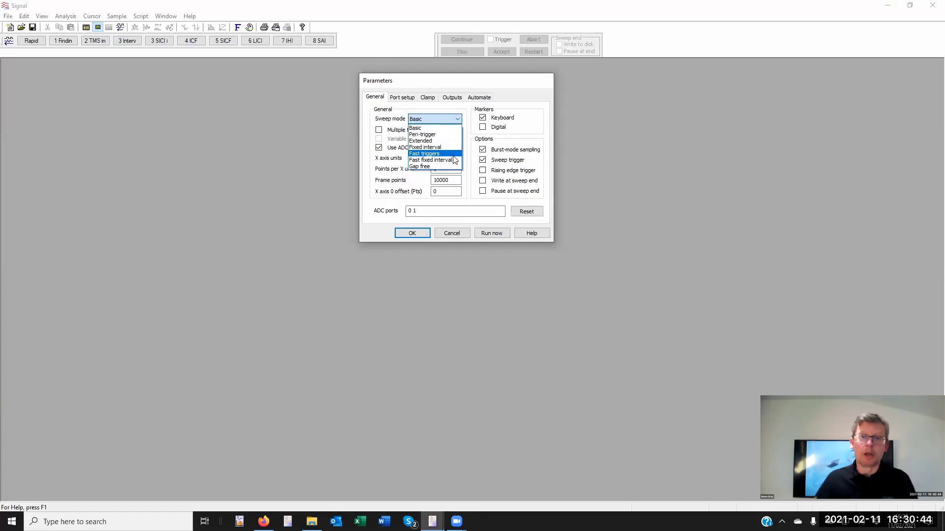
pyautogui.click(514, 131)
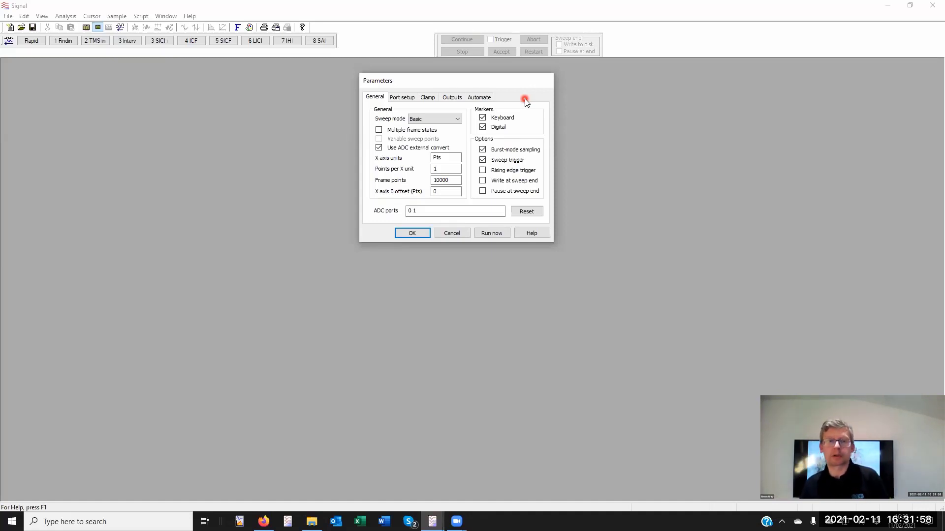
# - Set the sweep mode to Fixed interval and the X axis 0 offset to 0.2 Pts
pyautogui.click(420, 119)
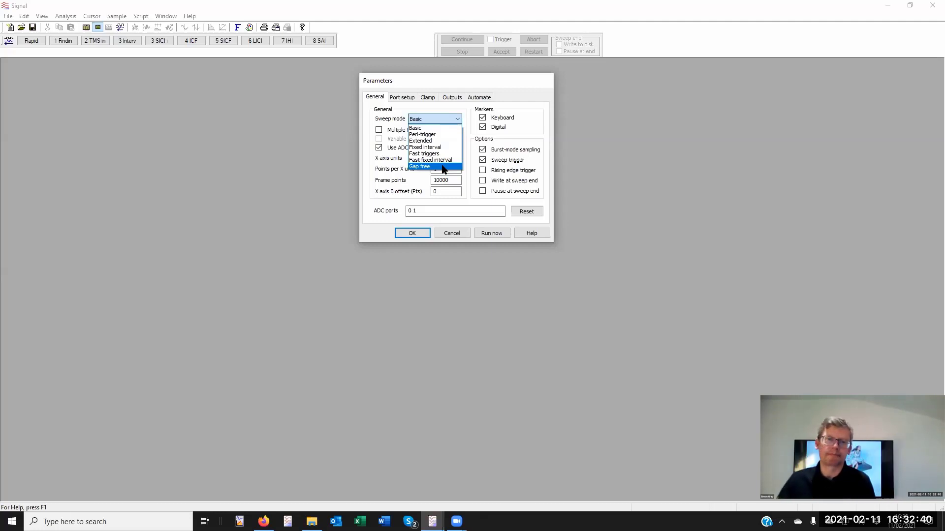
pyautogui.click(478, 203)
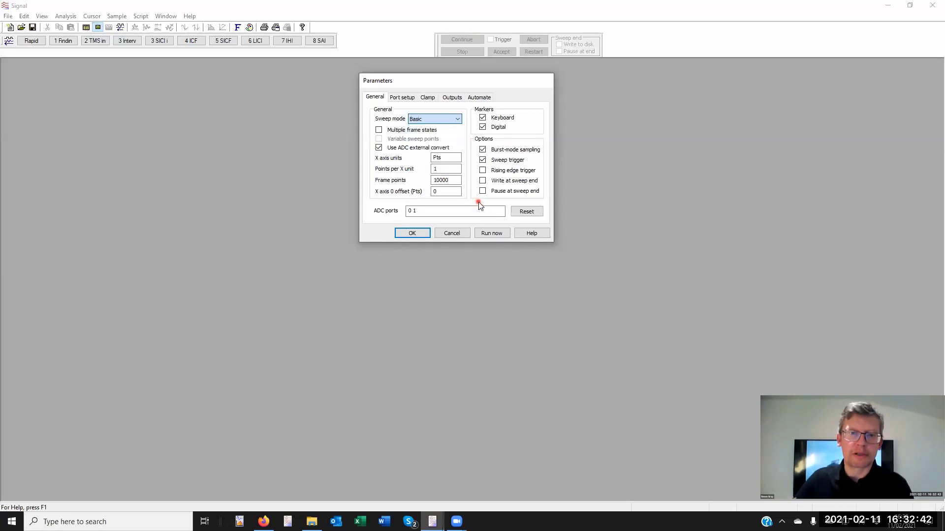
pyautogui.click(435, 121)
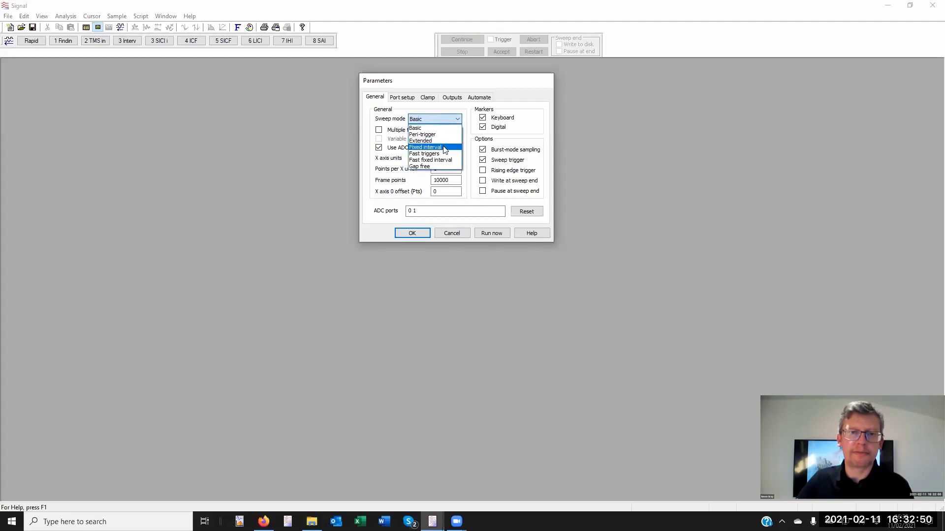
pyautogui.click(445, 148)
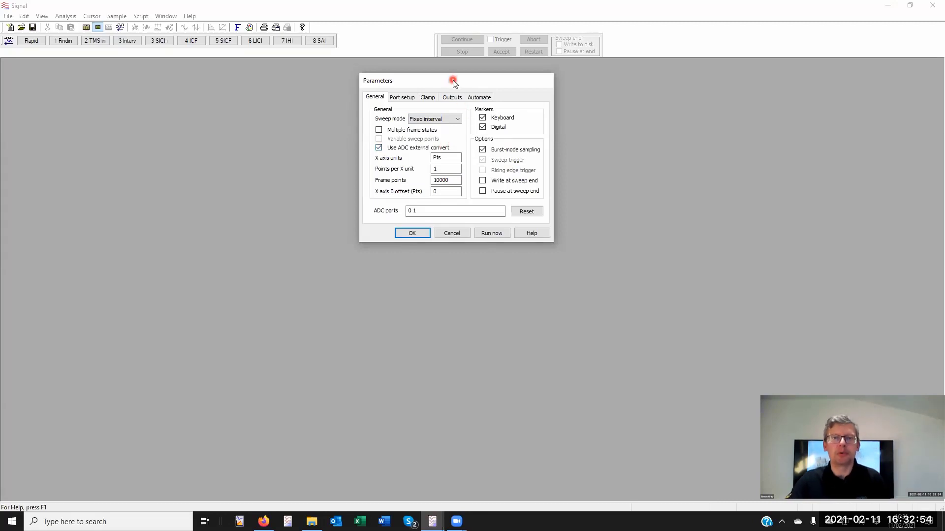
pyautogui.moveTo(453, 84); pyautogui.dragTo(419, 87)
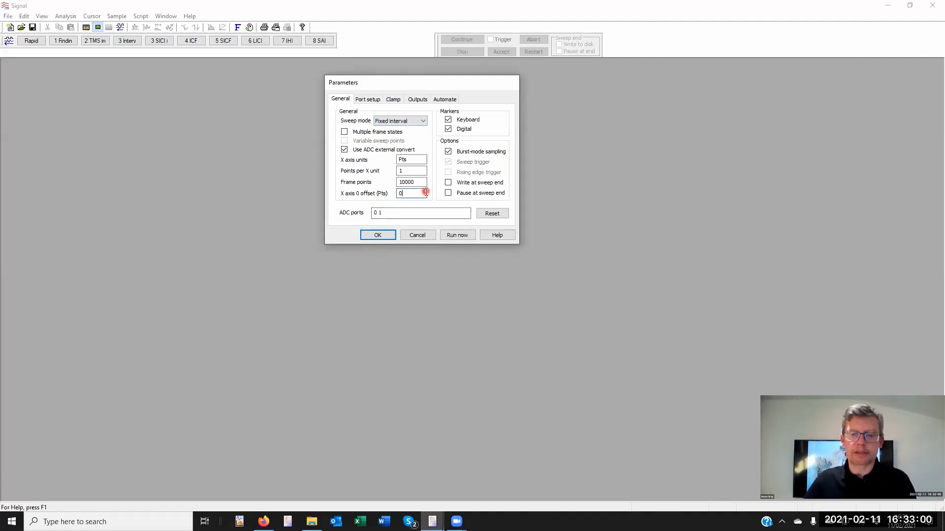
pyautogui.write('0.')
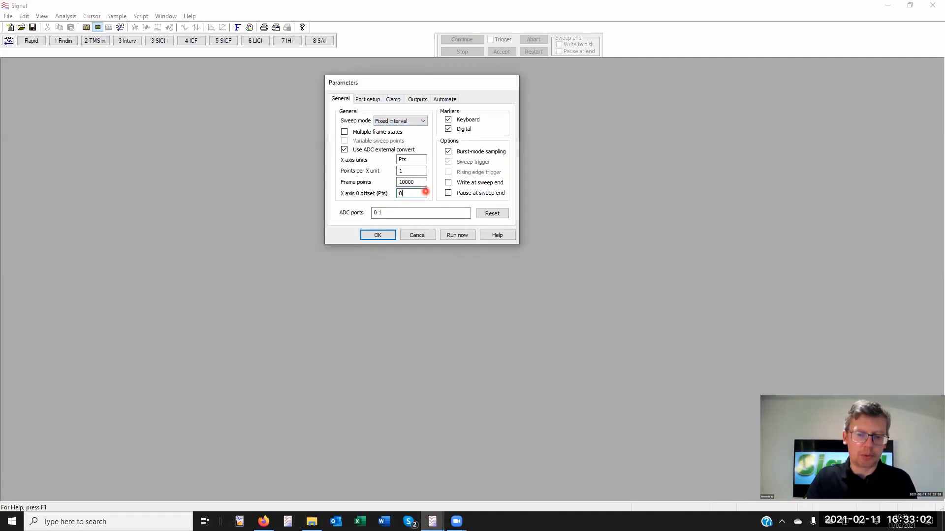
pyautogui.write('2')
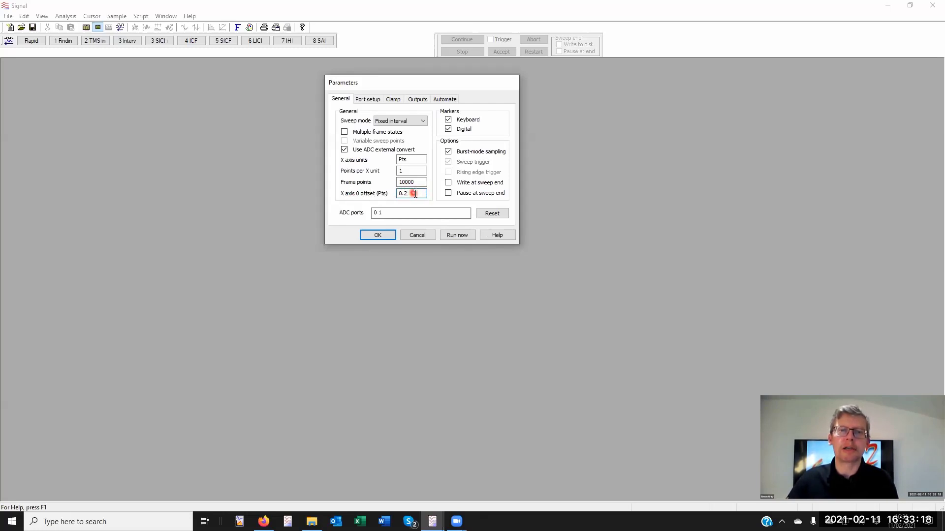
# - Set the outputs type to Pulses in the sampling configuration
pyautogui.click(417, 98)
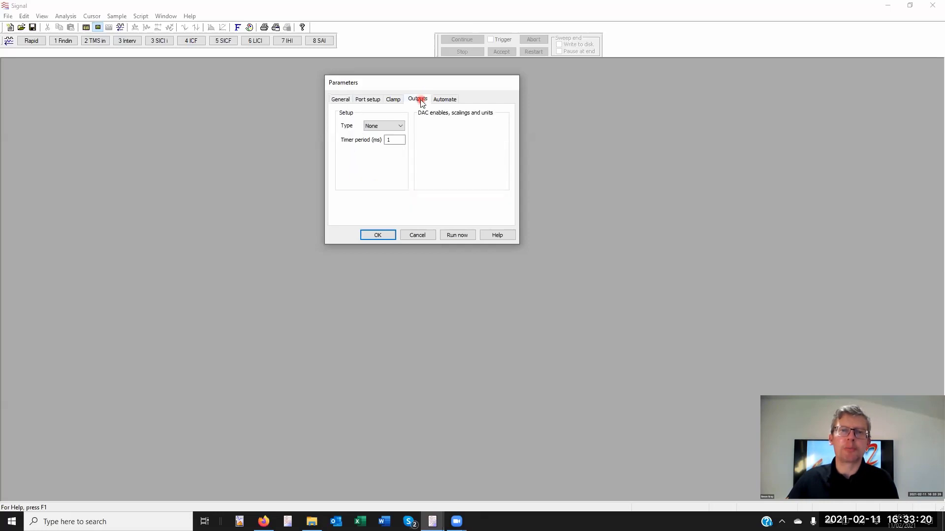
pyautogui.click(383, 126)
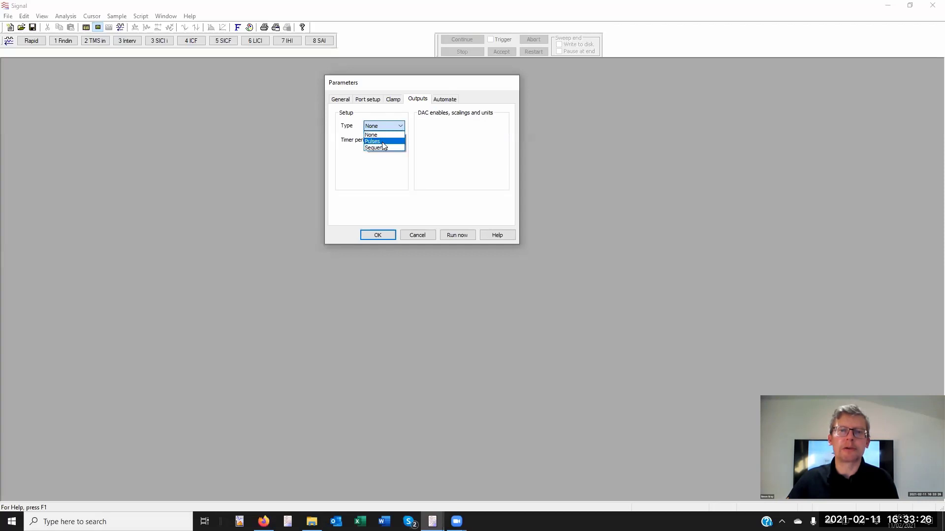
pyautogui.click(390, 141)
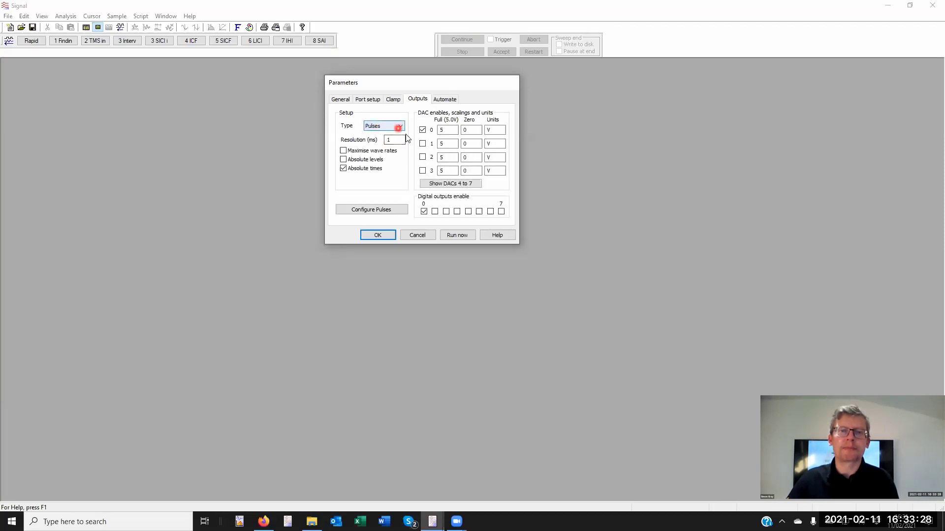
# - Enable digital outputs 1 and 2, and scale DAC 0 to a full value of 100 with % as its units
pyautogui.click(436, 211)
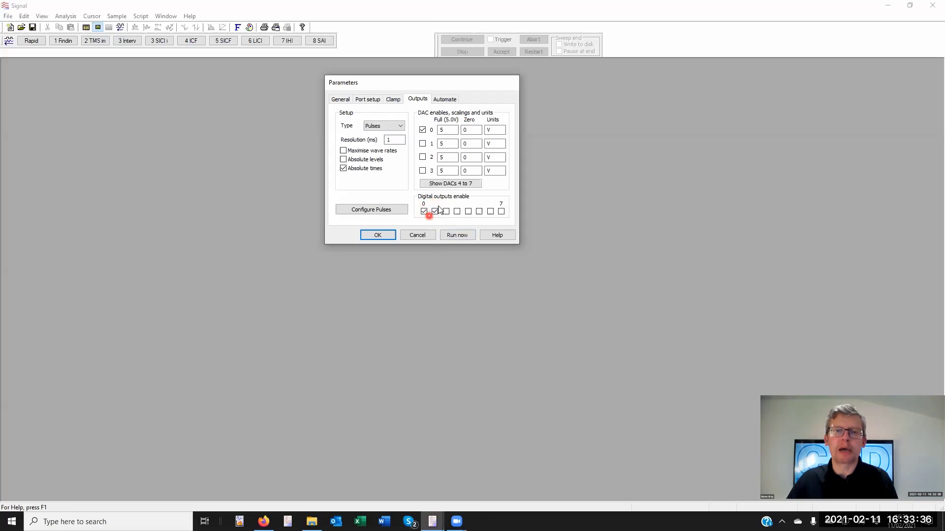
pyautogui.click(445, 211)
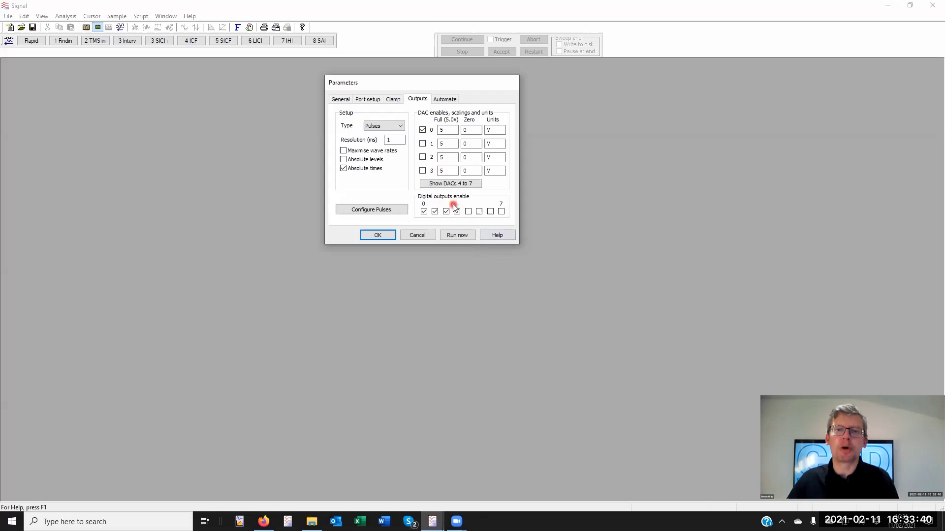
pyautogui.click(455, 210)
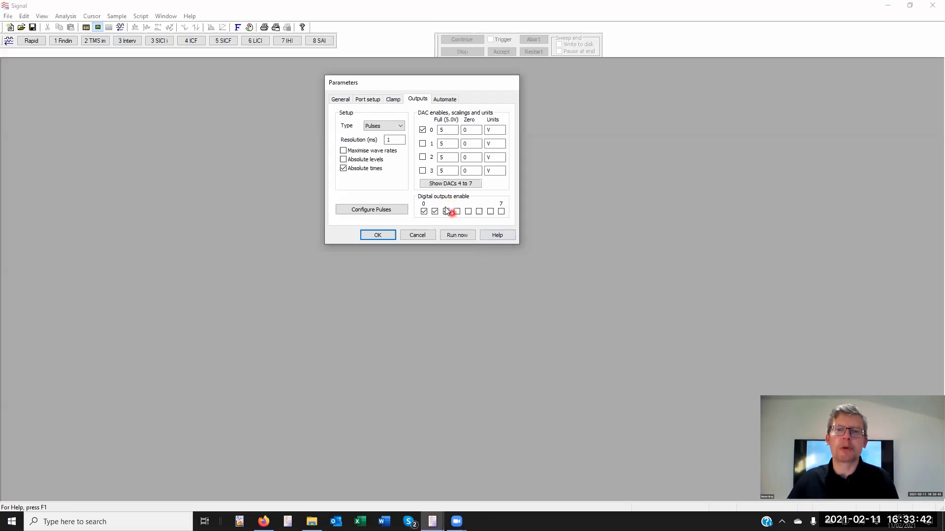
pyautogui.click(446, 211)
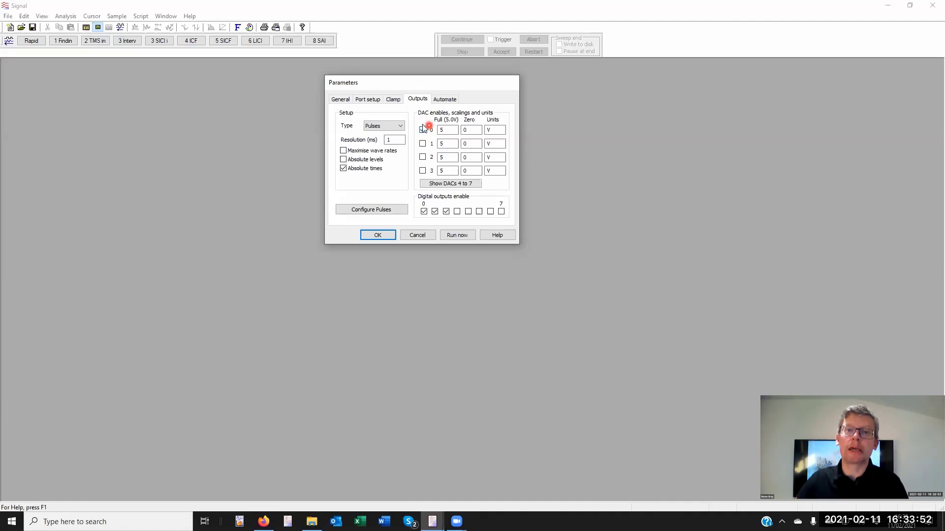
pyautogui.click(448, 130)
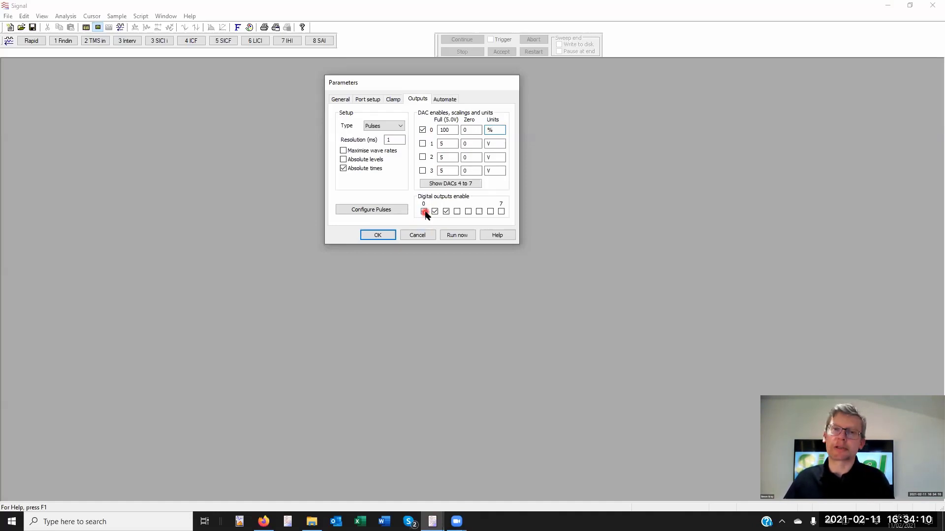
pyautogui.click(423, 144)
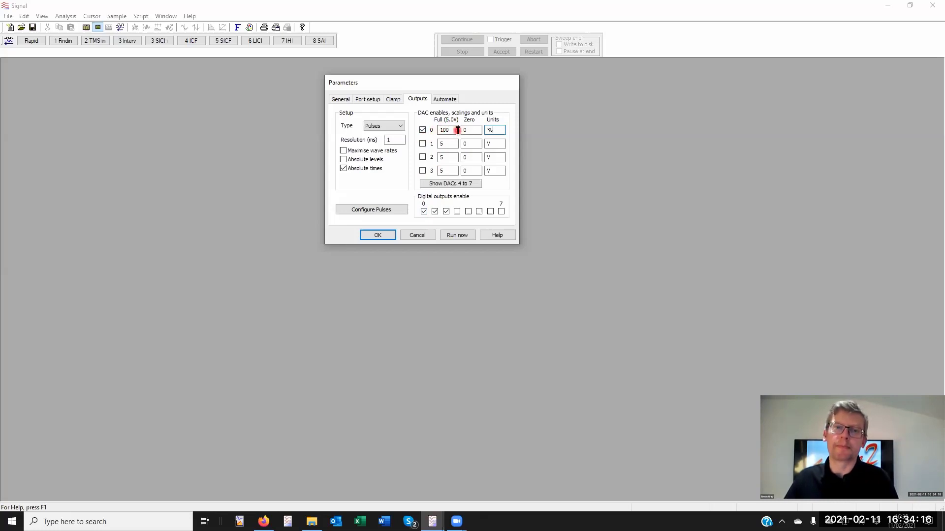
# - In the pulses configuration, remove the existing digital output 0 pulses and add a square pulse starting at 0.2 s with a 0.1 s length
pyautogui.click(360, 209)
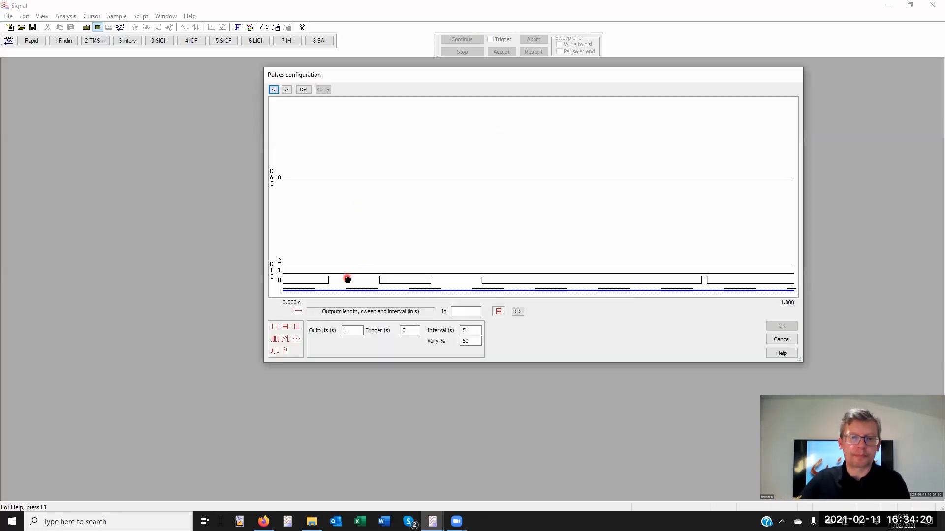
pyautogui.moveTo(348, 277); pyautogui.dragTo(205, 289)
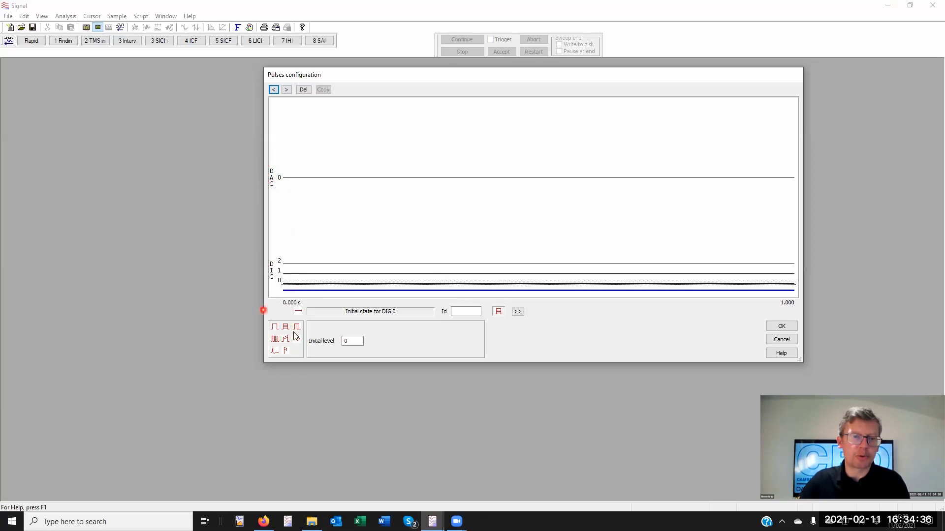
pyautogui.moveTo(275, 328); pyautogui.dragTo(384, 283)
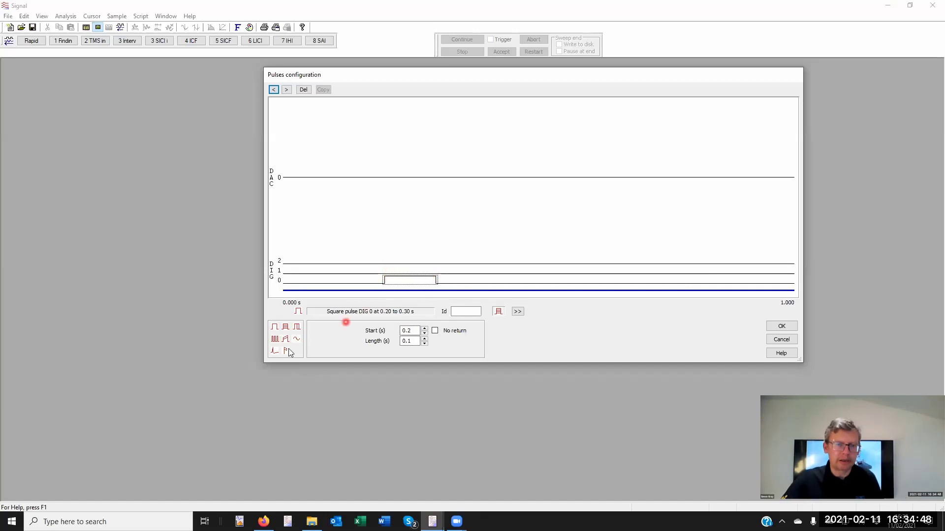
# - Add marker generation items at 0.199 s with code 0 and at 0.3 s with code 01, and accept the pulses configuration
pyautogui.moveTo(287, 351)
pyautogui.mouseDown()
pyautogui.moveTo(331, 311)
pyautogui.moveTo(385, 293)
pyautogui.mouseUp()
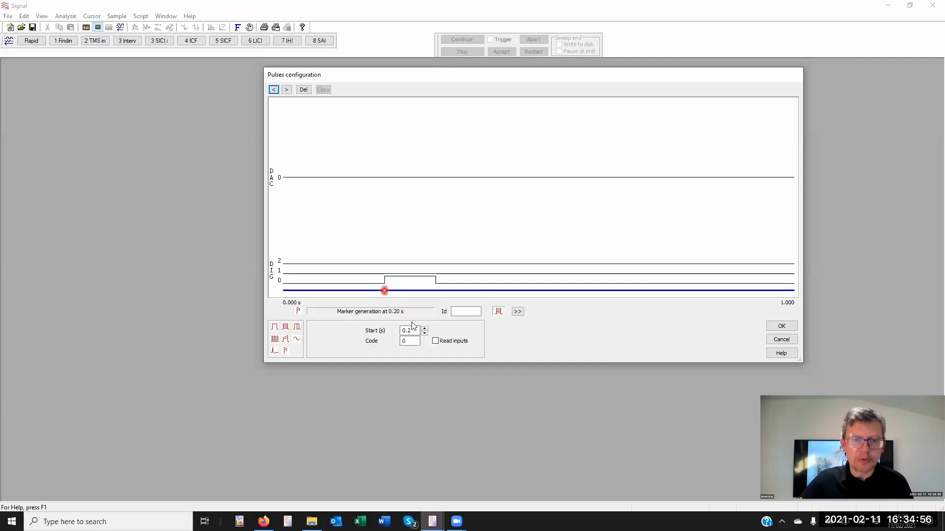
pyautogui.click(424, 333)
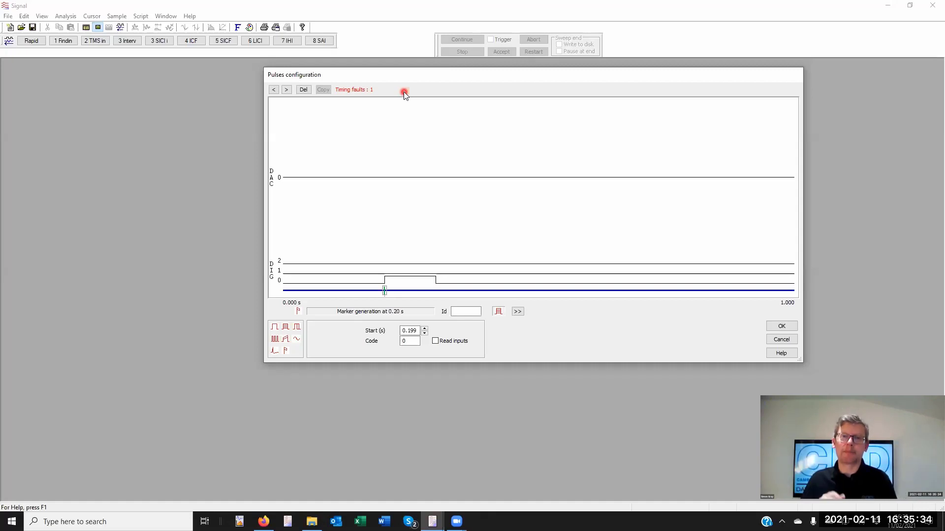
pyautogui.click(411, 340)
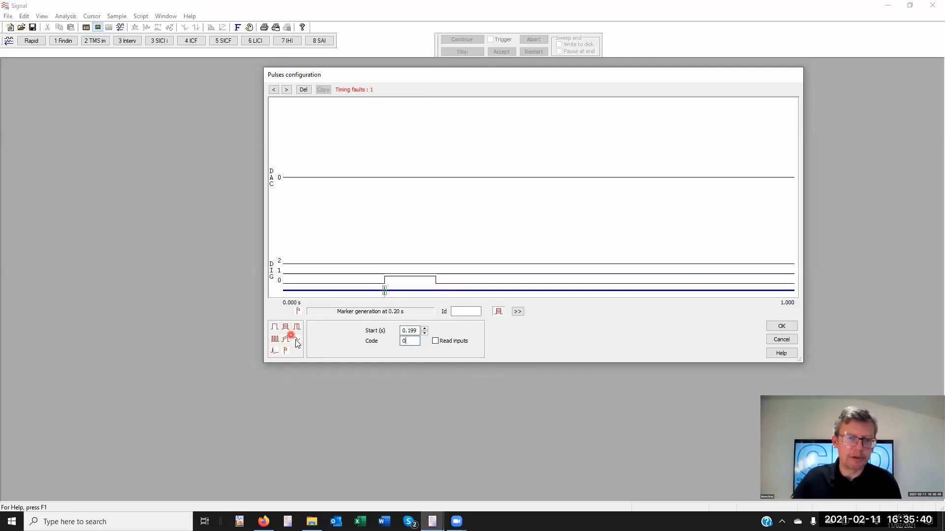
pyautogui.moveTo(299, 340); pyautogui.dragTo(437, 294)
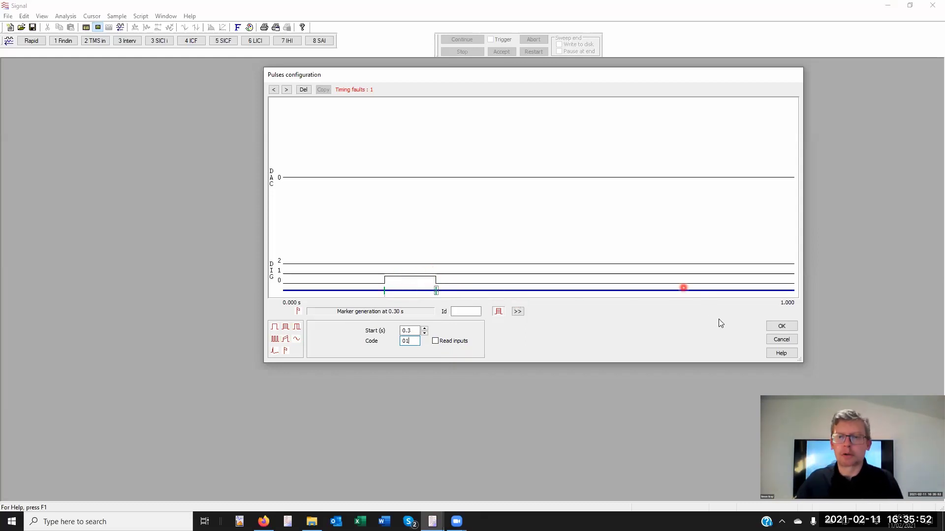
pyautogui.click(781, 326)
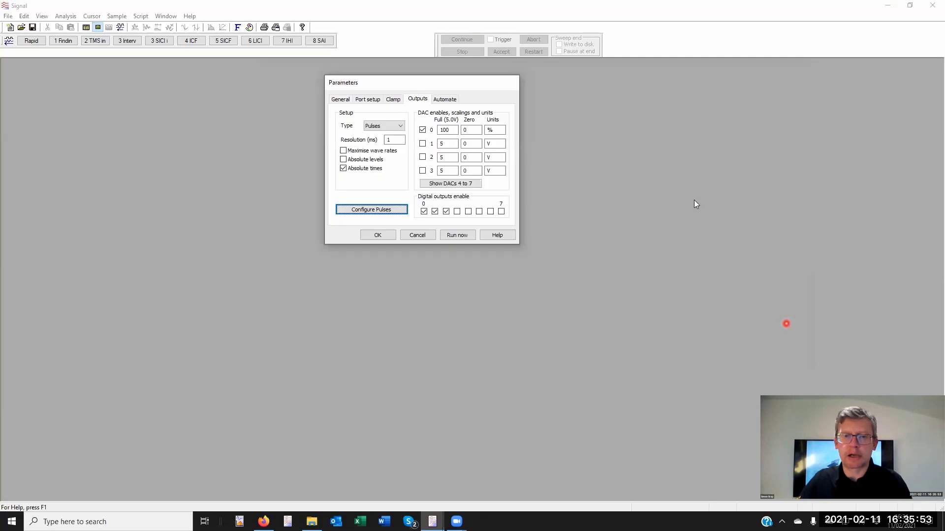
# - Try sampling with the Fixed interval pulse configuration and abort the run
pyautogui.click(463, 235)
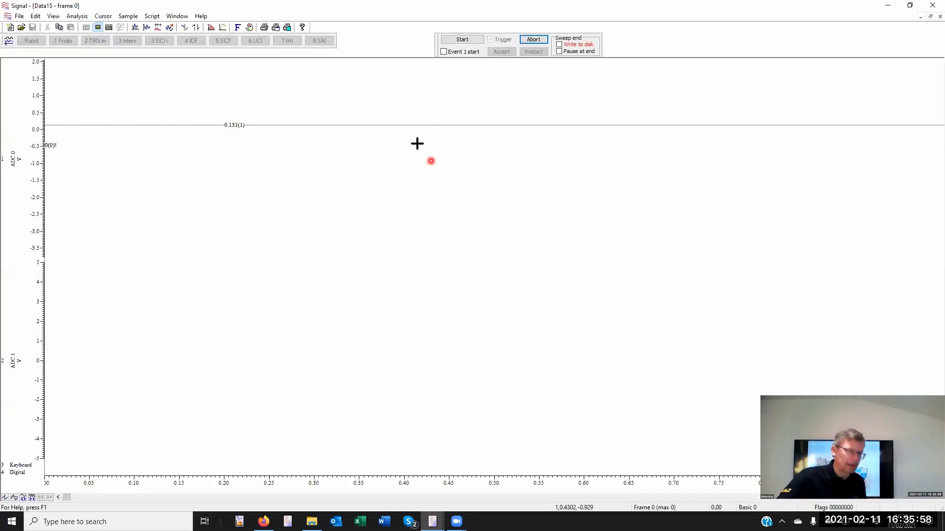
pyautogui.click(470, 39)
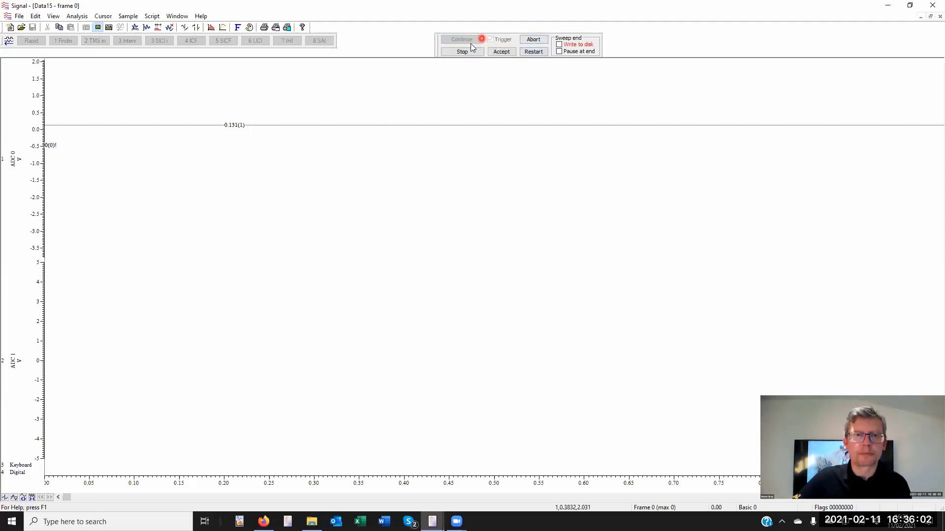
pyautogui.click(534, 39)
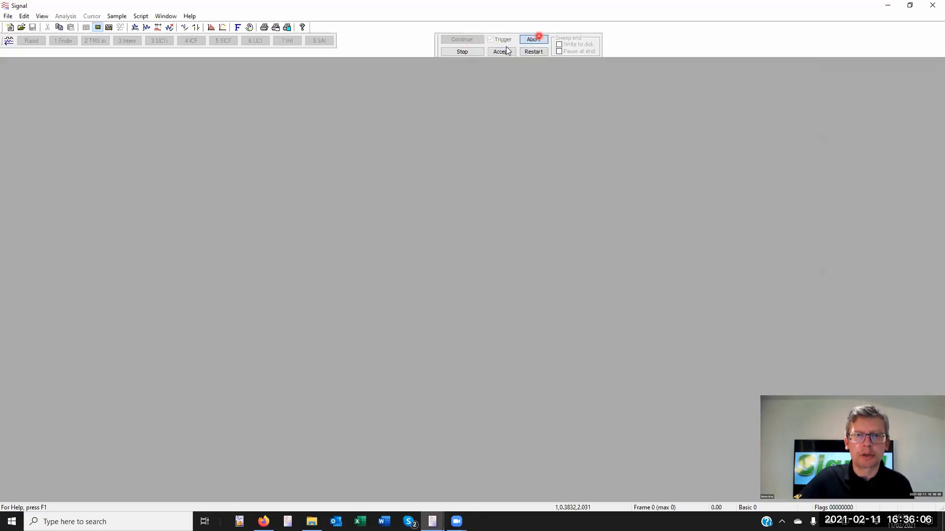
# - Review the sampling configuration's general sweep settings, output enables and pulse timing, leaving the pulses configuration without changes
pyautogui.click(116, 16)
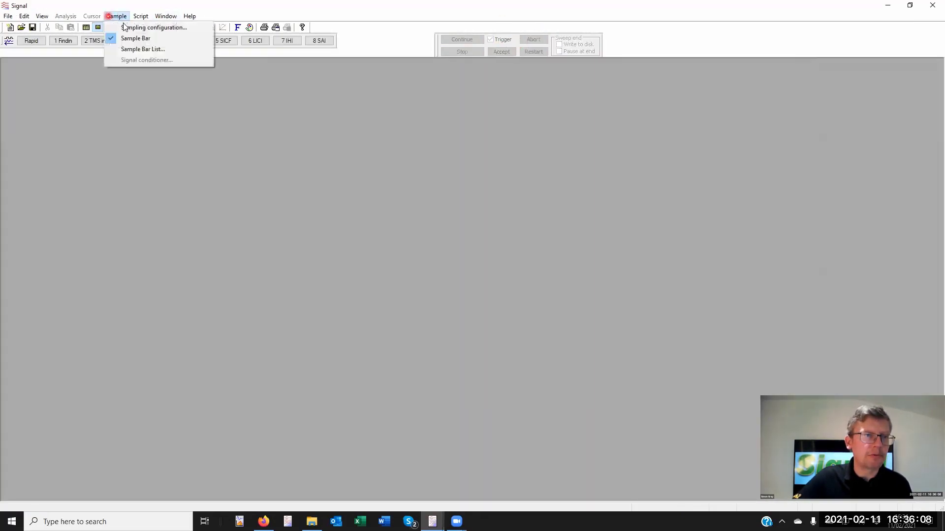
pyautogui.click(158, 28)
pyautogui.click(341, 98)
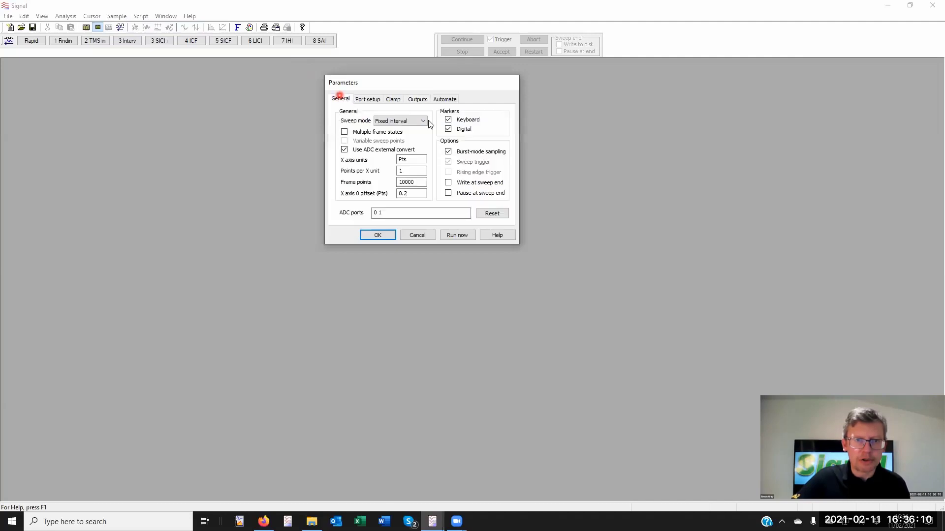
pyautogui.click(415, 122)
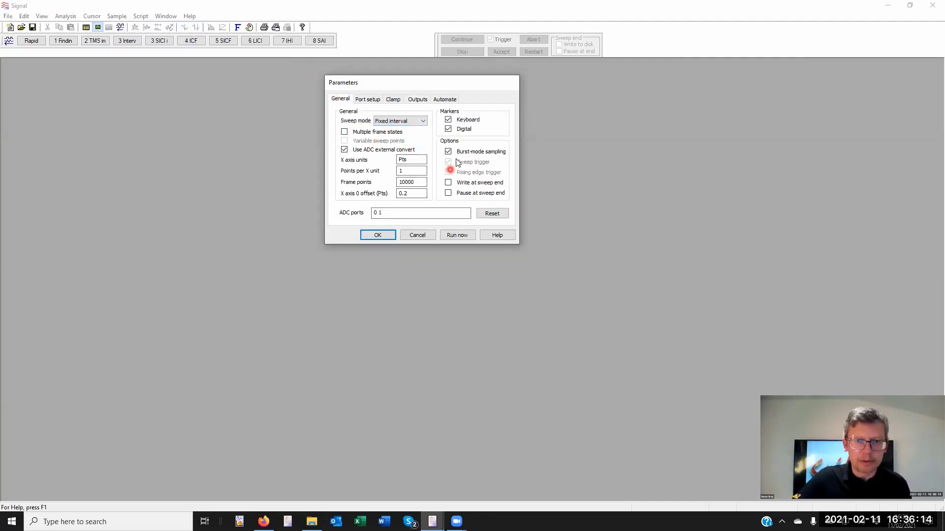
pyautogui.click(417, 100)
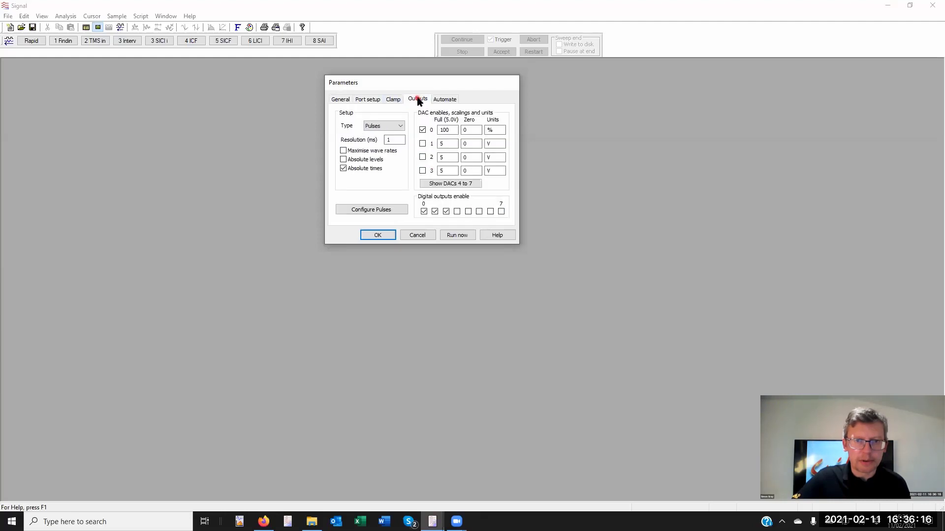
pyautogui.click(386, 209)
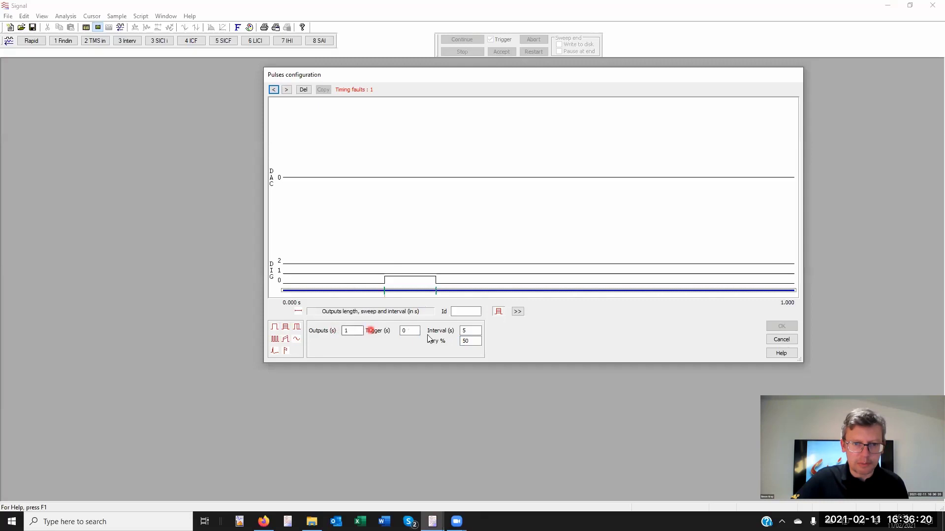
pyautogui.click(781, 340)
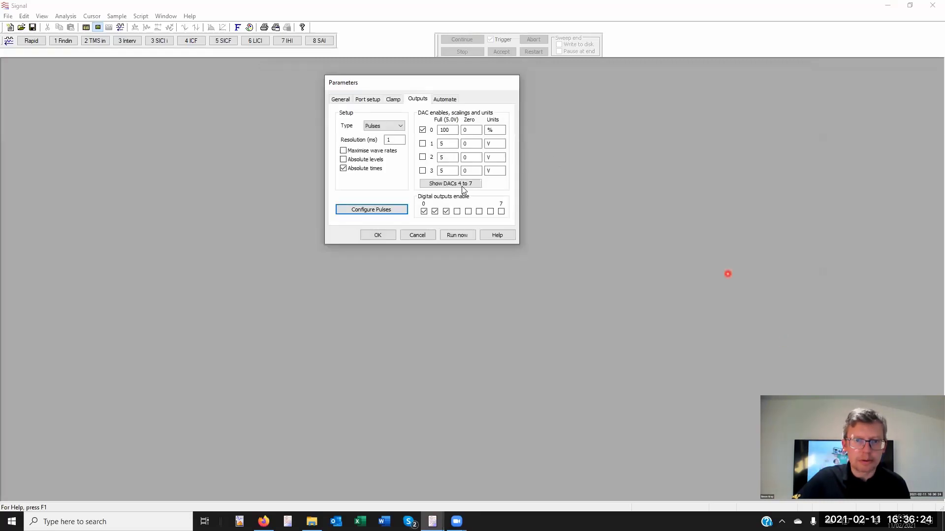
pyautogui.click(336, 99)
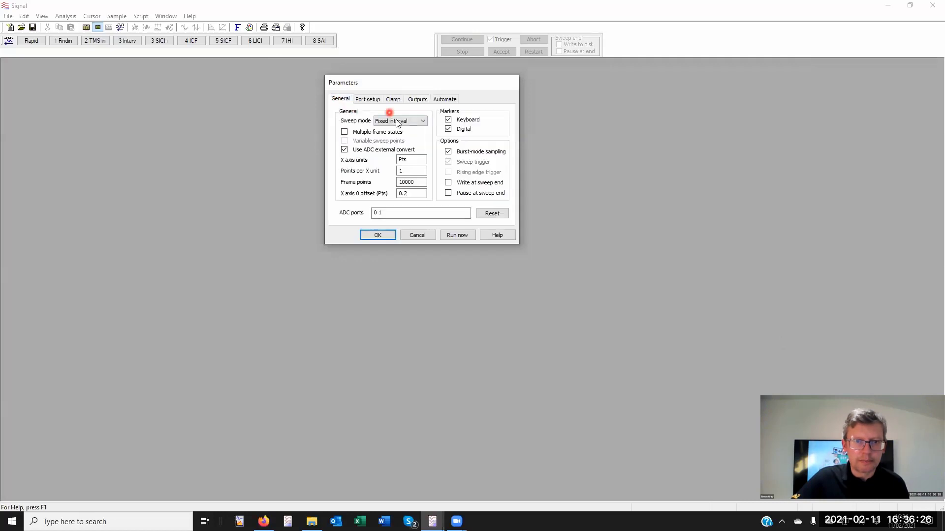
# - Run the Fixed interval configuration with ADC external convert enabled and show the full X axis range
pyautogui.click(461, 235)
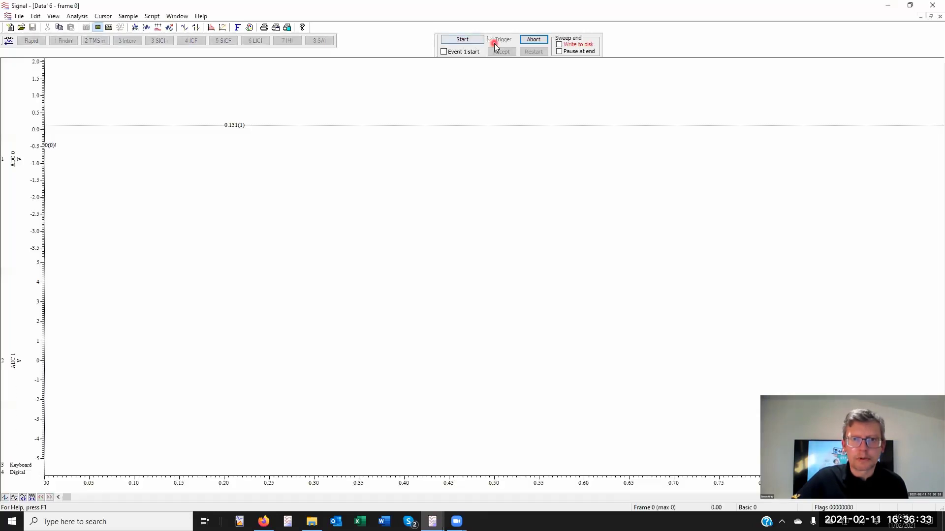
pyautogui.click(457, 40)
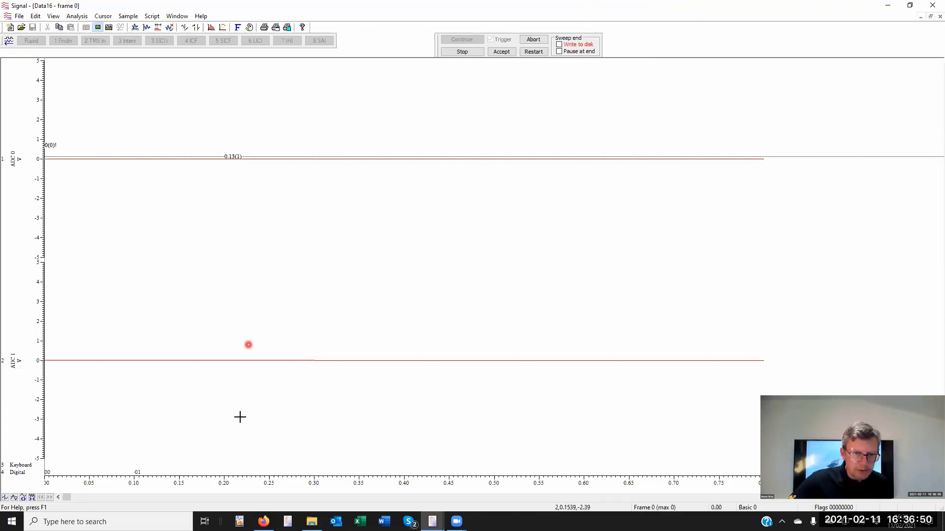
pyautogui.doubleClick(250, 483)
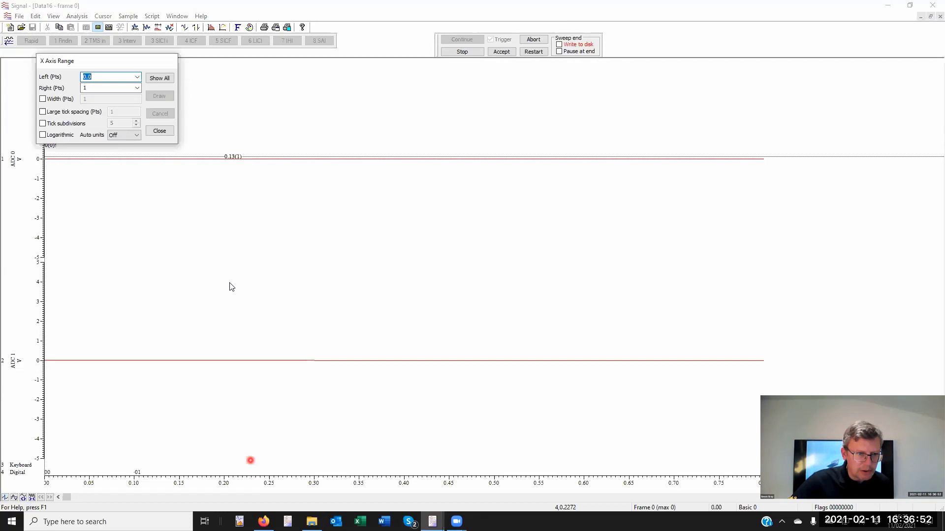
pyautogui.click(168, 79)
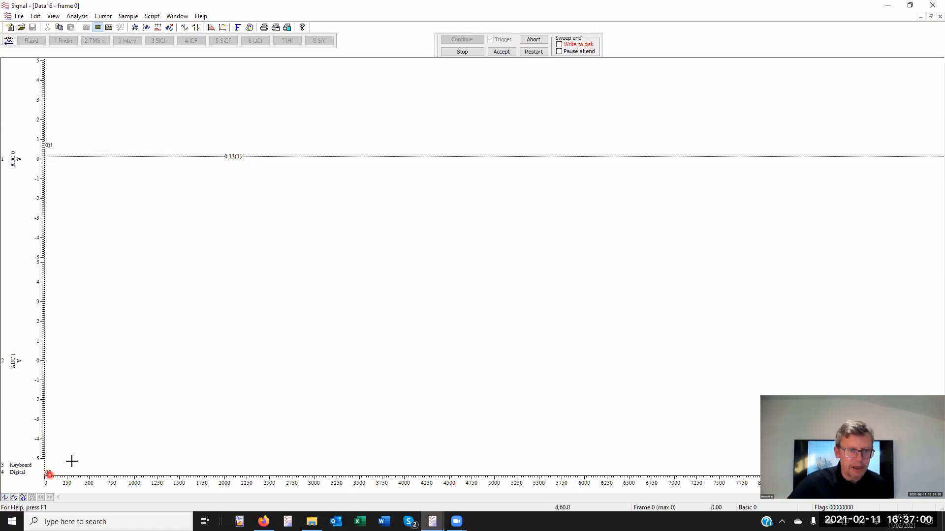
# - Switch the Y axes between optimised and full range during sampling, and abort the run
pyautogui.press('End')
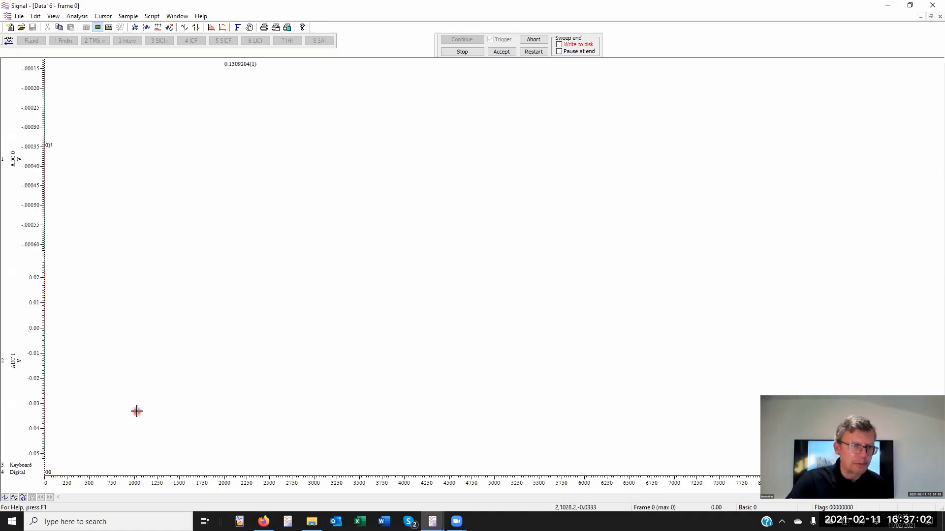
pyautogui.press('Home')
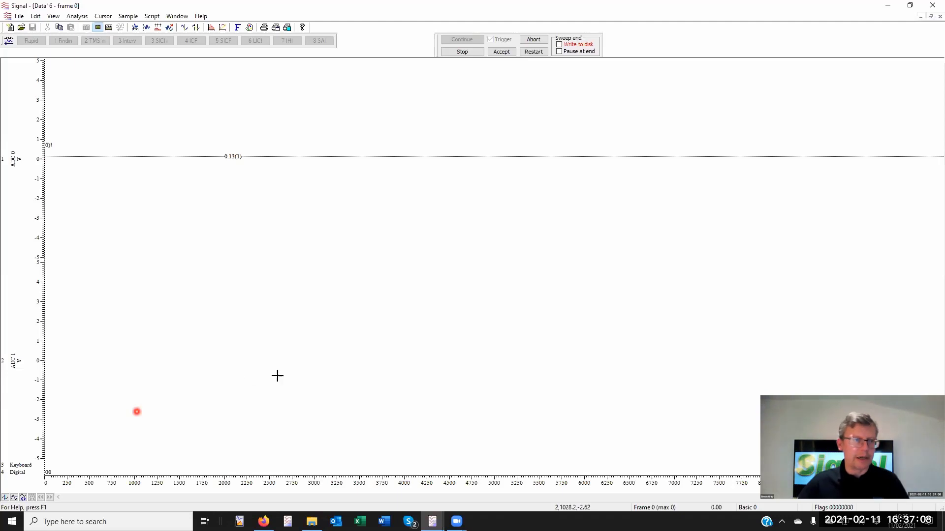
pyautogui.press('End')
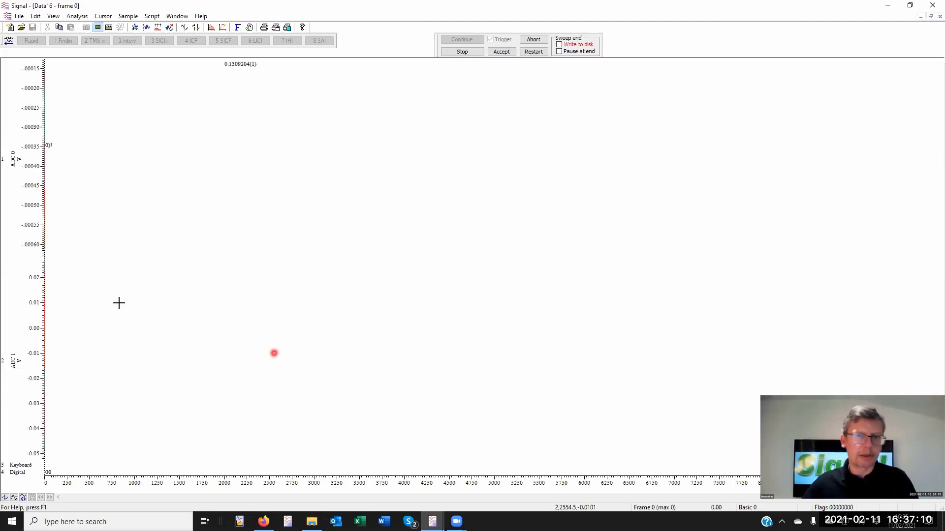
pyautogui.click(534, 39)
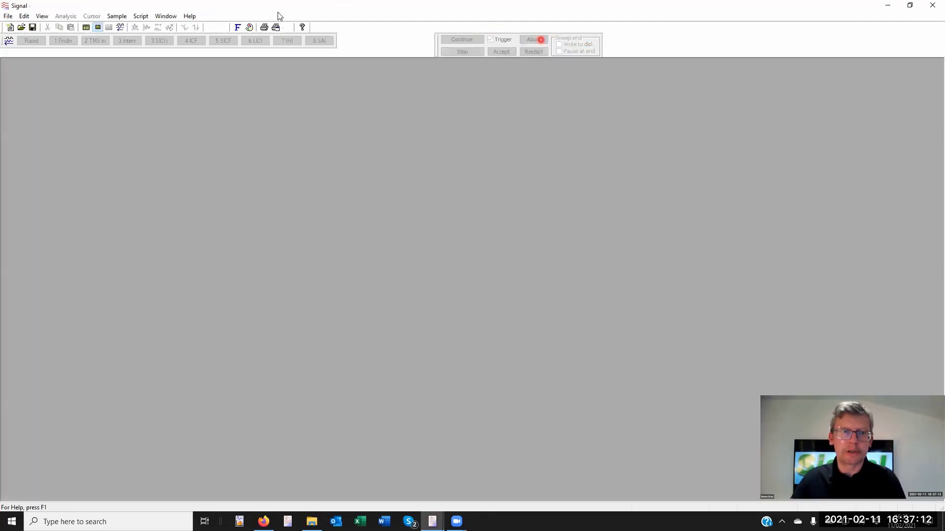
# - Disable ADC external convert in the sampling configuration and start a new Fixed interval sampling run
pyautogui.click(118, 16)
pyautogui.click(137, 28)
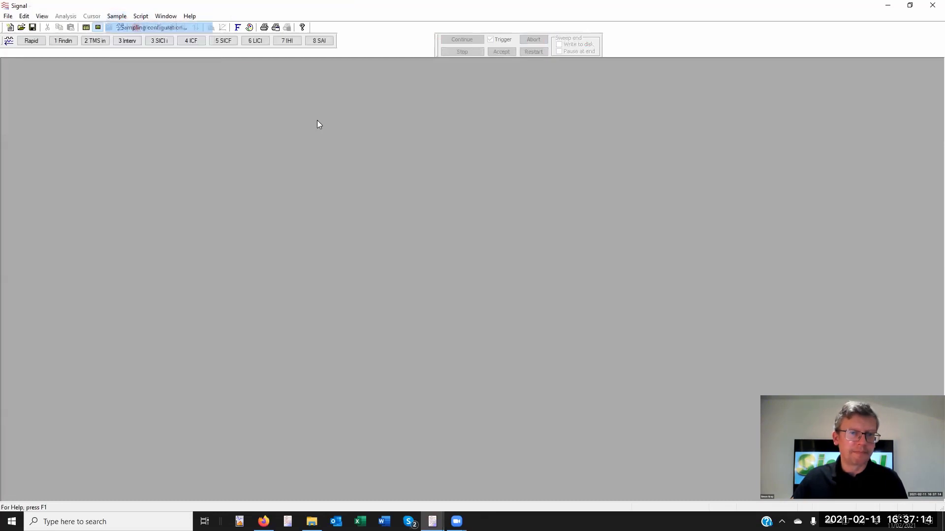
pyautogui.click(414, 193)
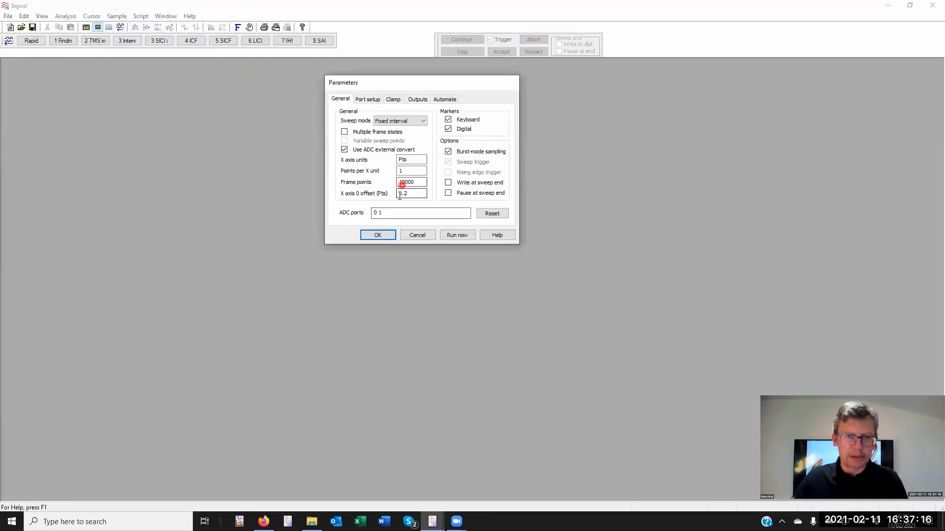
pyautogui.click(345, 149)
pyautogui.click(460, 235)
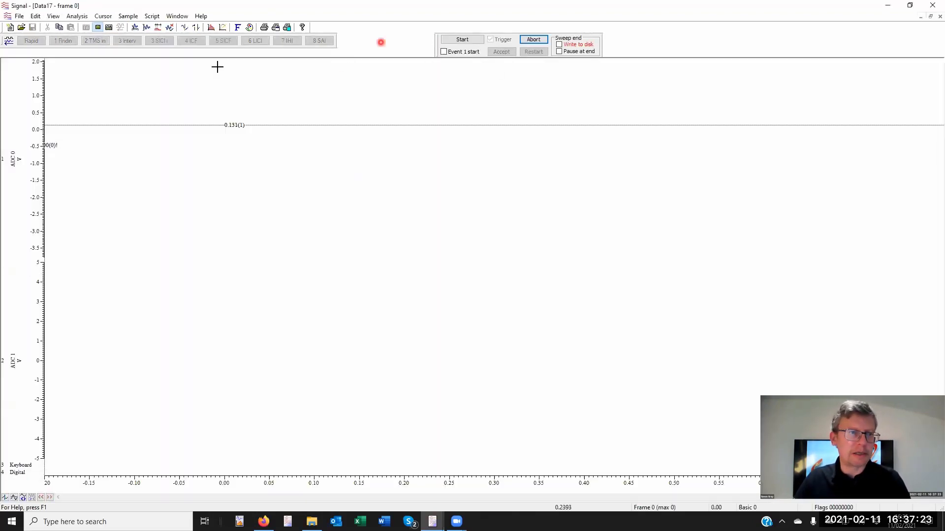
pyautogui.click(462, 40)
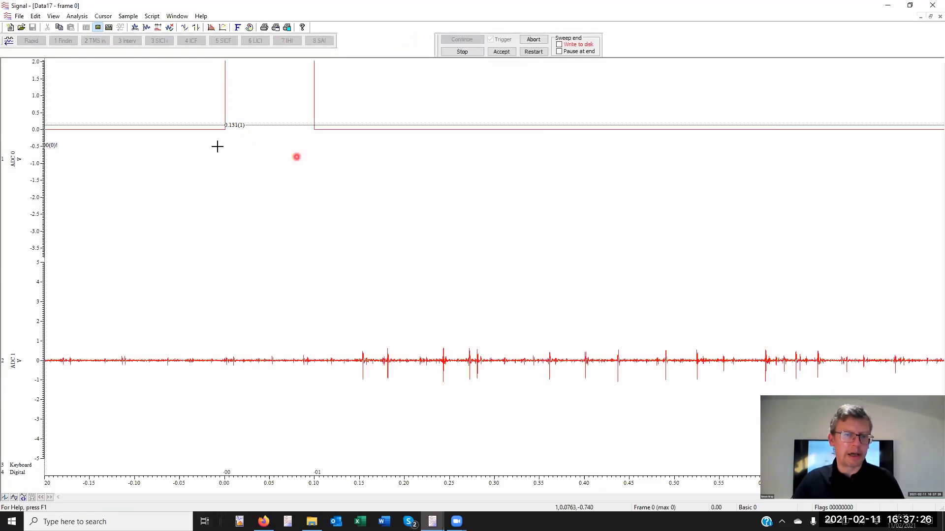
# - Optimise the Y range of the ADC 0 channel and remove vertical cursor 1 from the data view
pyautogui.doubleClick(32, 88)
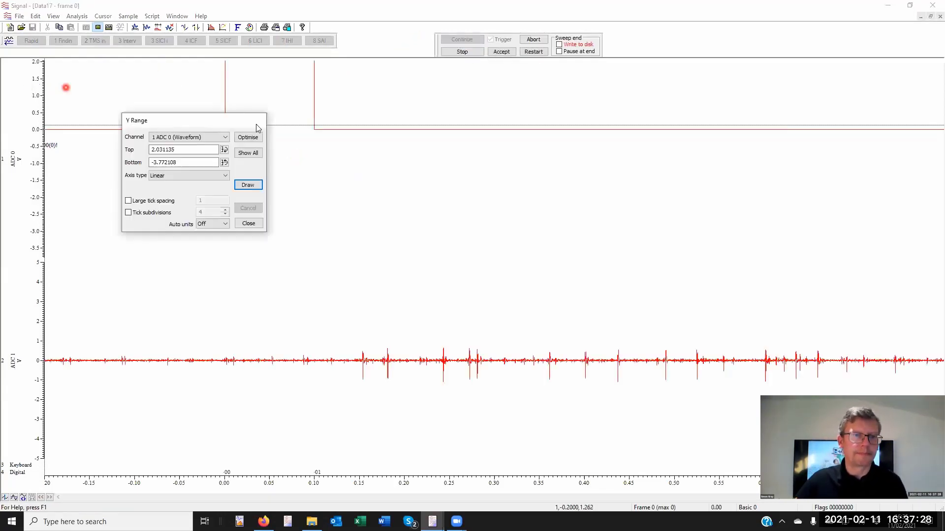
pyautogui.click(250, 140)
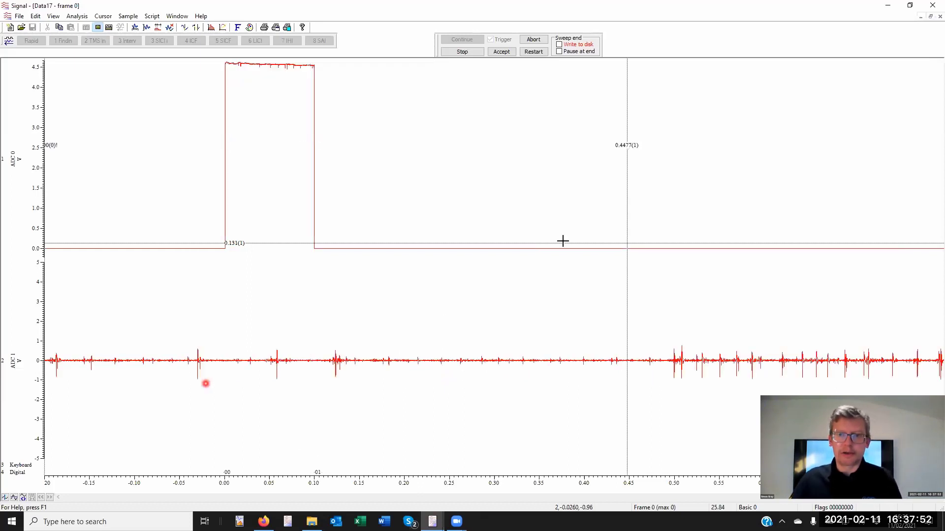
pyautogui.rightClick(630, 196)
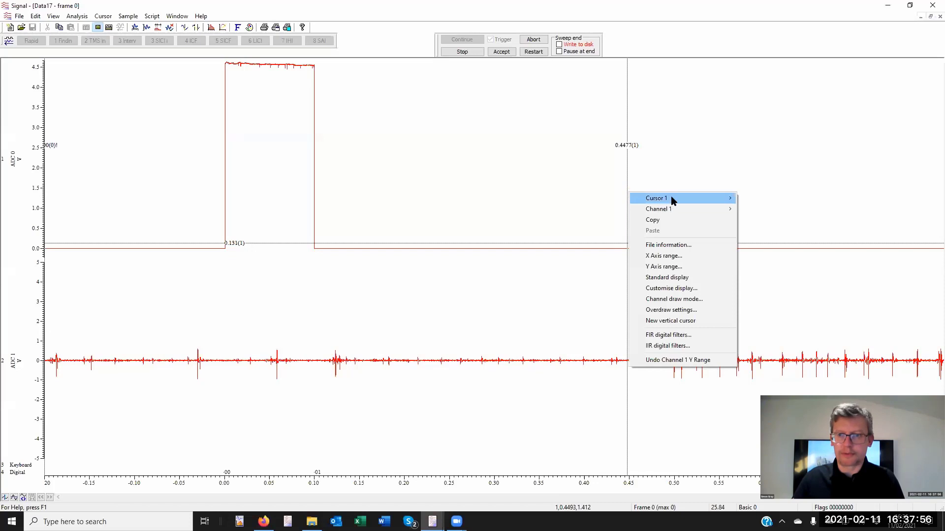
pyautogui.moveTo(673, 197)
pyautogui.click(780, 252)
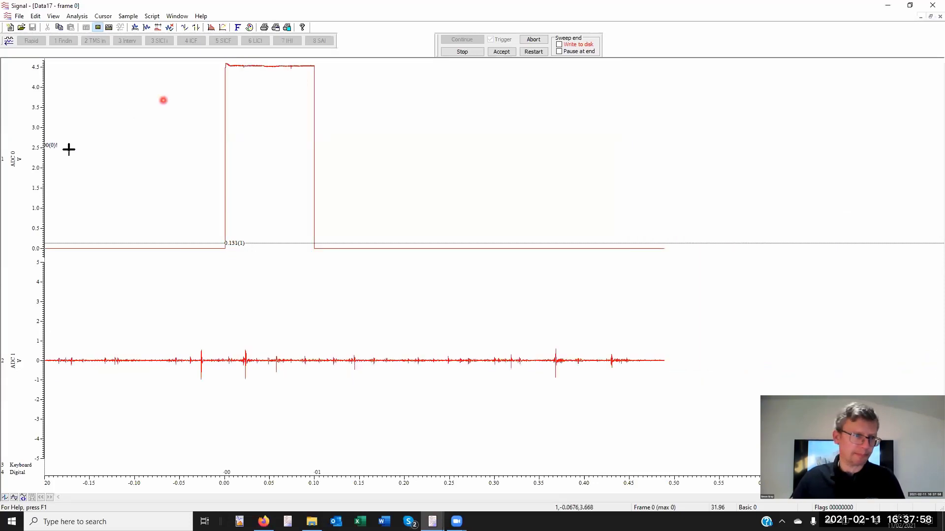
# - Set cursor 0's active mode to Data points with 4 Digital (Marker) as its search channel
pyautogui.rightClick(47, 173)
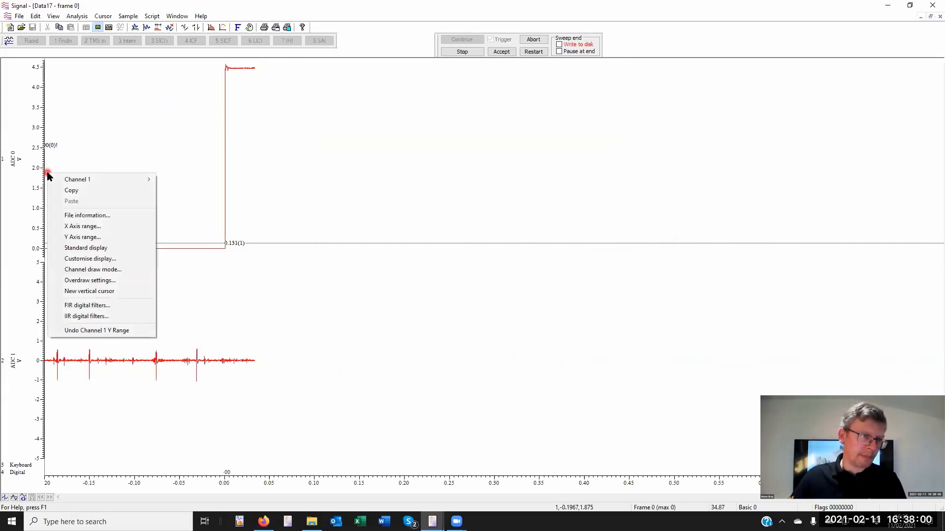
pyautogui.click(42, 172)
pyautogui.rightClick(53, 172)
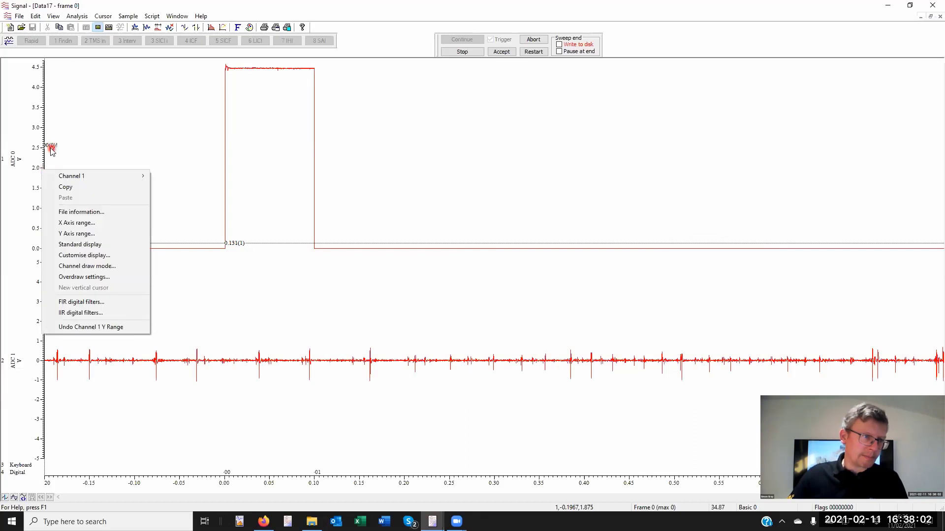
pyautogui.rightClick(51, 150)
pyautogui.moveTo(147, 154)
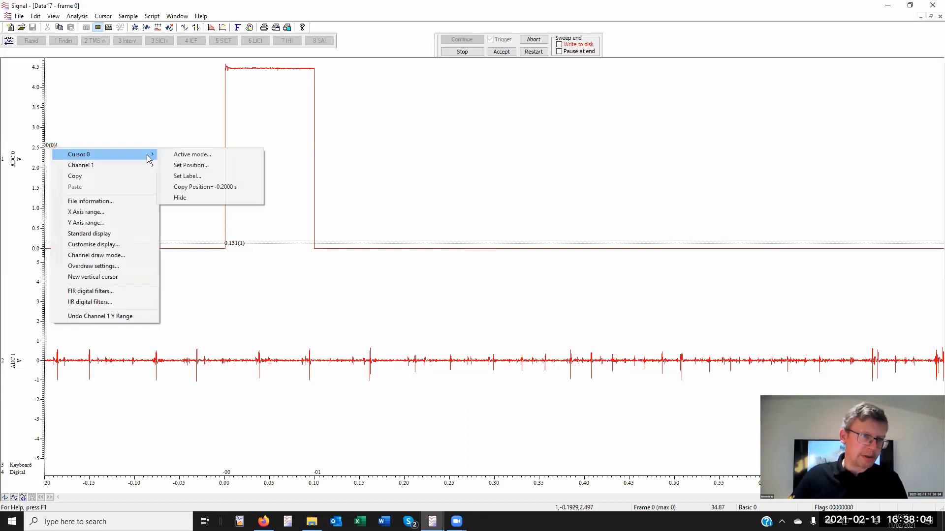
pyautogui.click(207, 155)
pyautogui.click(507, 213)
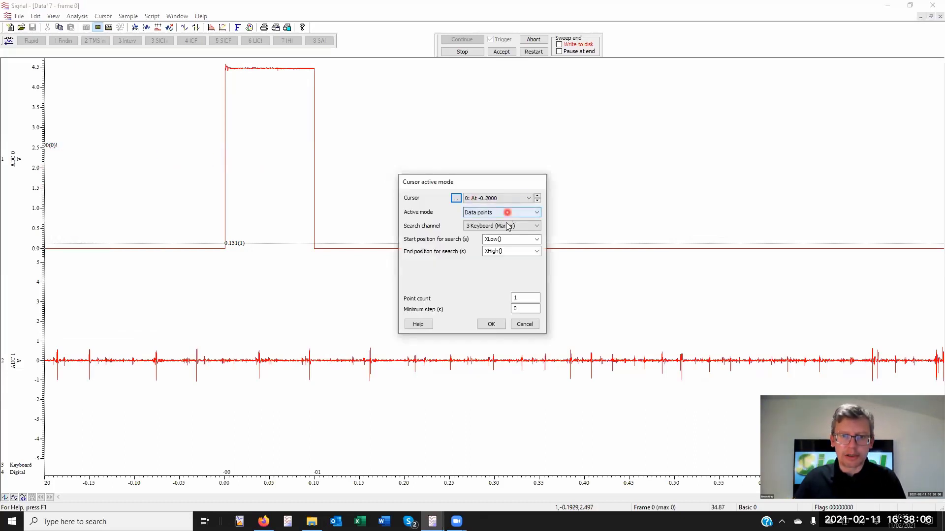
pyautogui.click(508, 225)
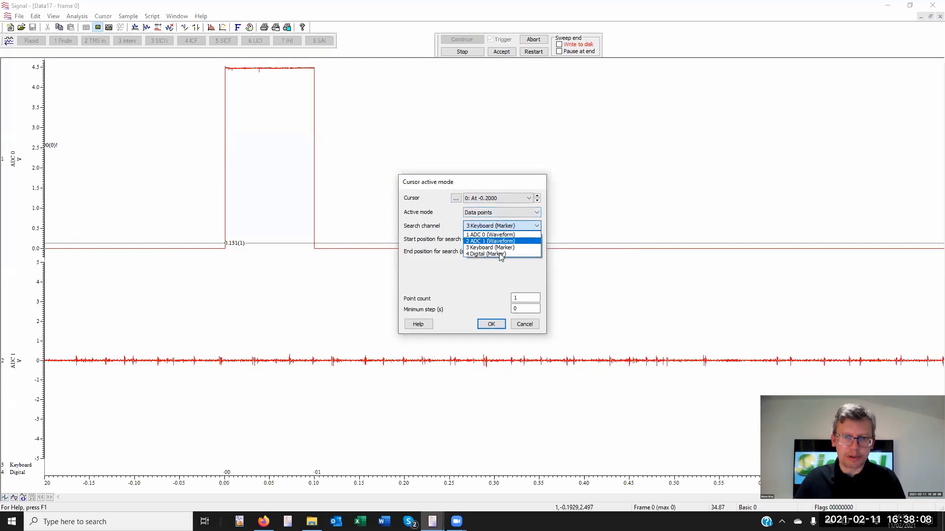
pyautogui.click(500, 255)
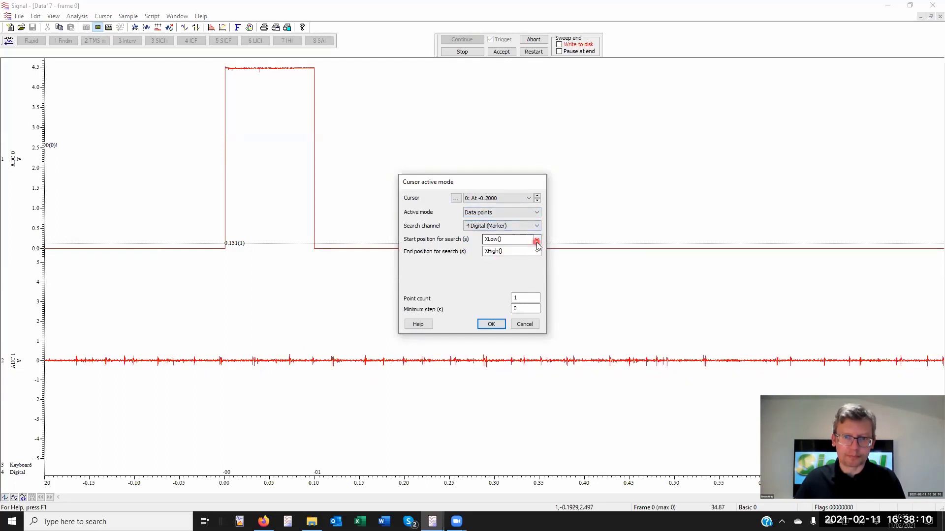
# - Set cursor 0's search range from MinTime() to MaxTime() and accept the active mode settings
pyautogui.click(536, 240)
pyautogui.click(525, 250)
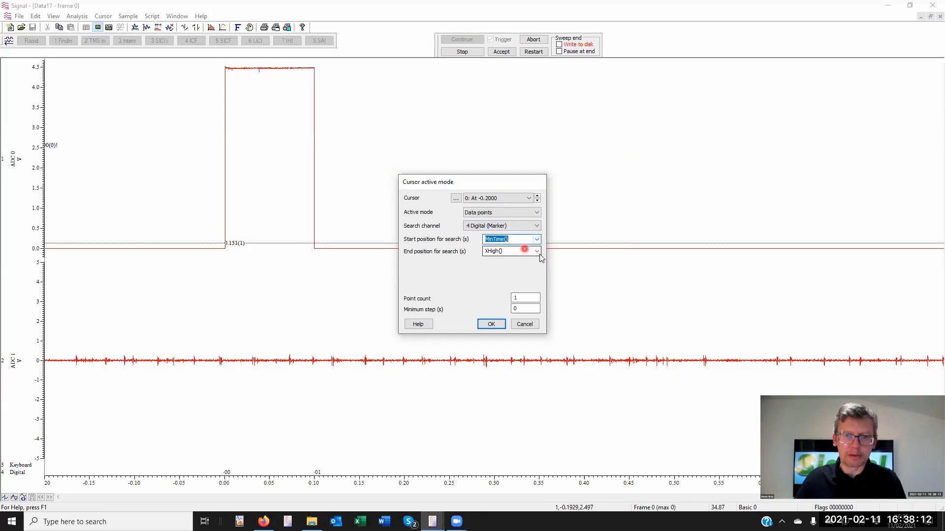
pyautogui.click(536, 251)
pyautogui.click(505, 284)
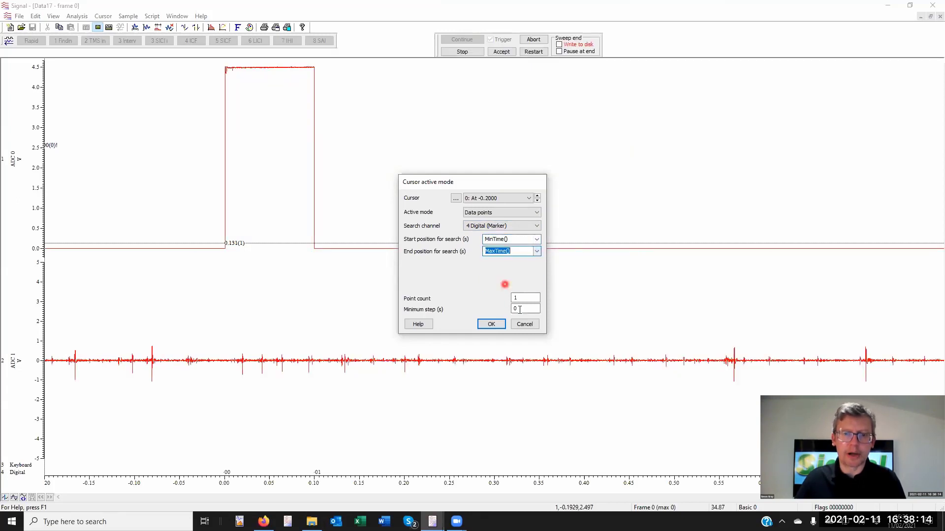
pyautogui.click(492, 324)
# - Step cursor 0 forward to the next digital marker and back to the previous one, and abort sampling
pyautogui.click(436, 112)
pyautogui.click(471, 9)
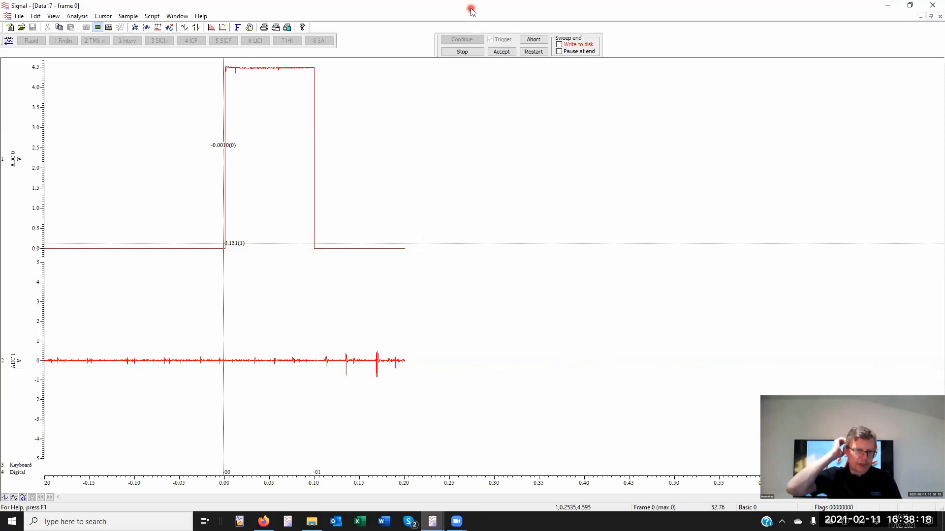
pyautogui.hotkey('ctrl', 'shift', 'Right')
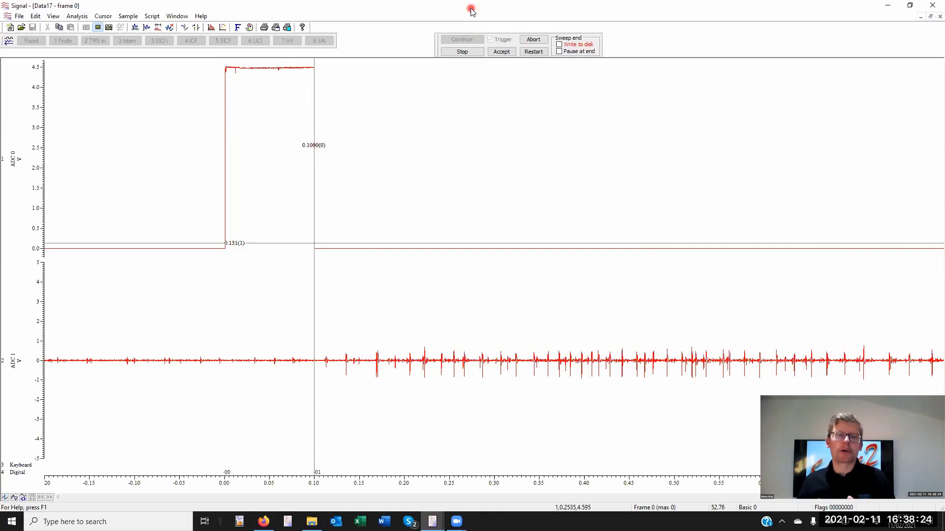
pyautogui.hotkey('ctrl', 'shift', 'Left')
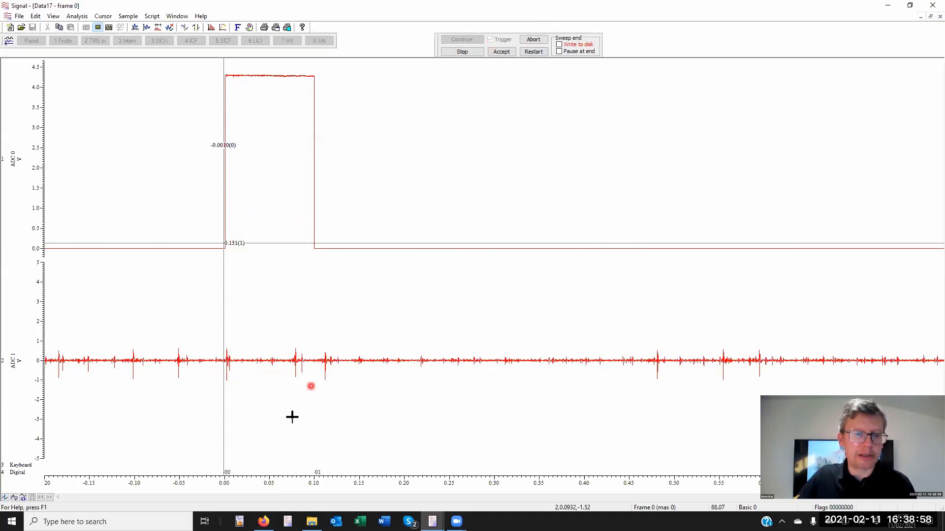
pyautogui.click(539, 41)
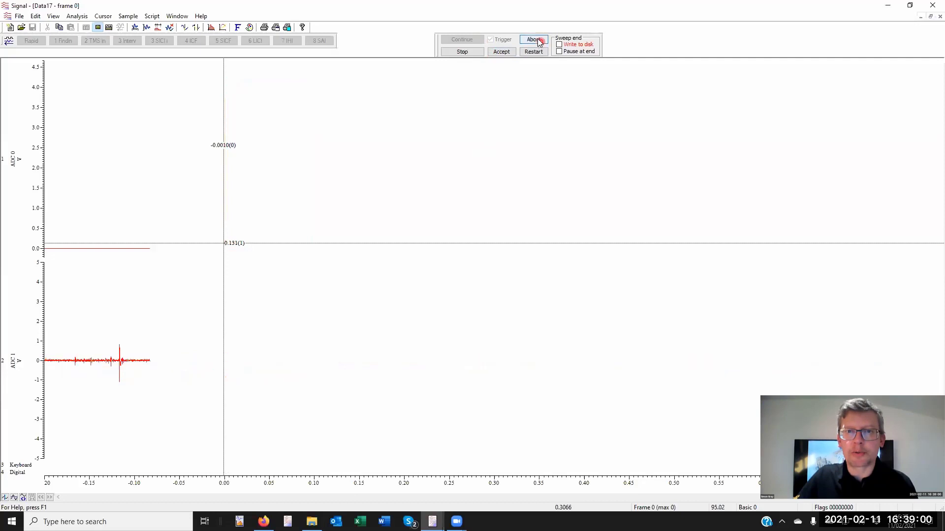
# - Abort sampling and enable Multiple frame states in the sampling configuration
pyautogui.click(538, 41)
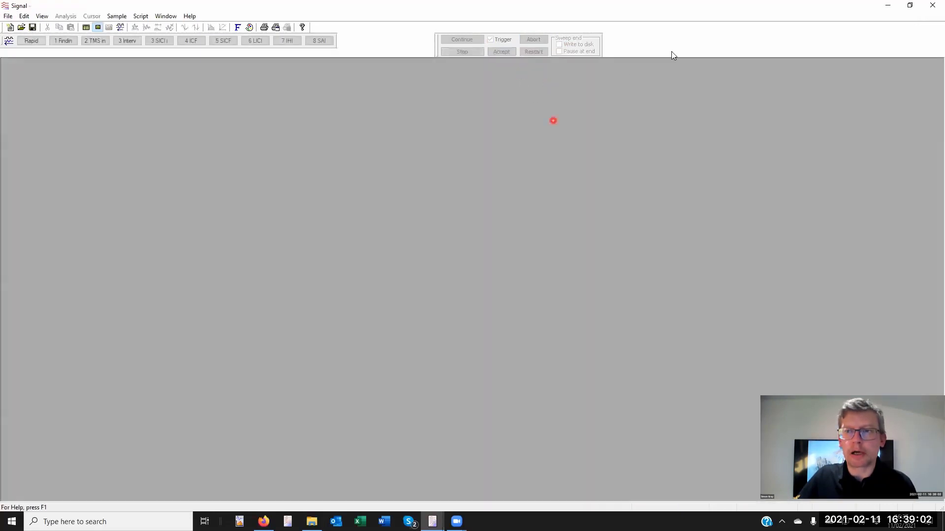
pyautogui.click(122, 18)
pyautogui.click(137, 28)
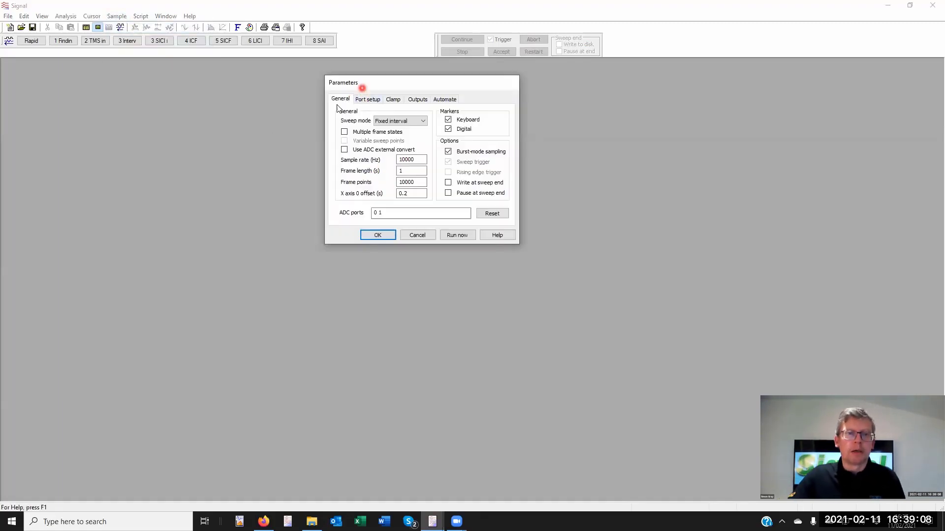
pyautogui.click(420, 100)
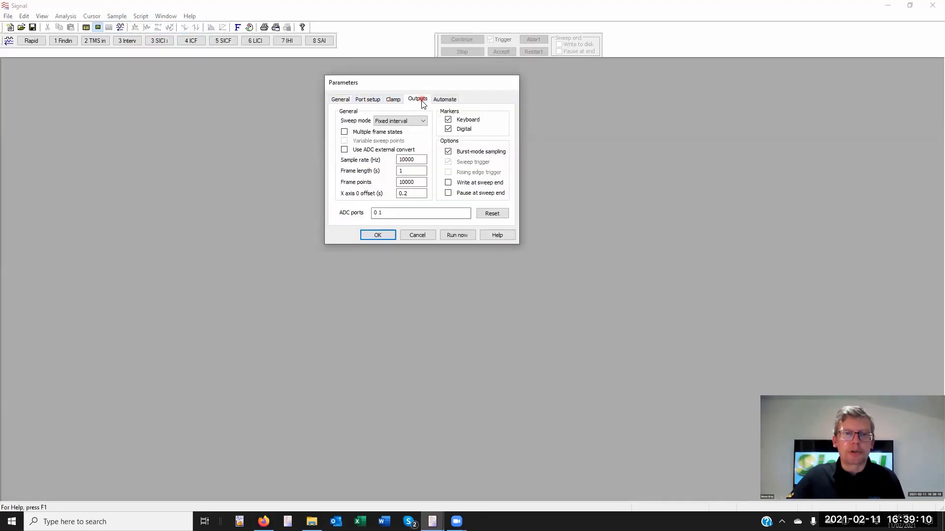
pyautogui.moveTo(412, 83); pyautogui.dragTo(402, 95)
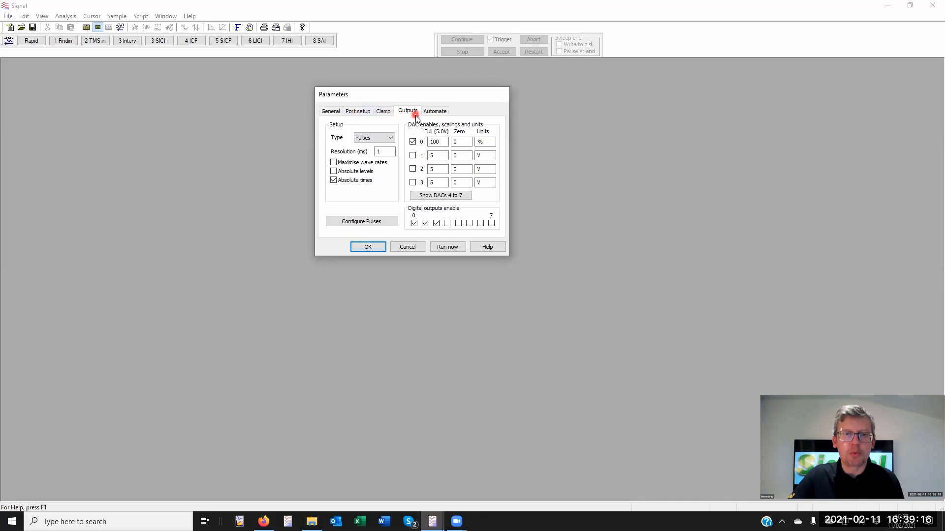
pyautogui.click(330, 112)
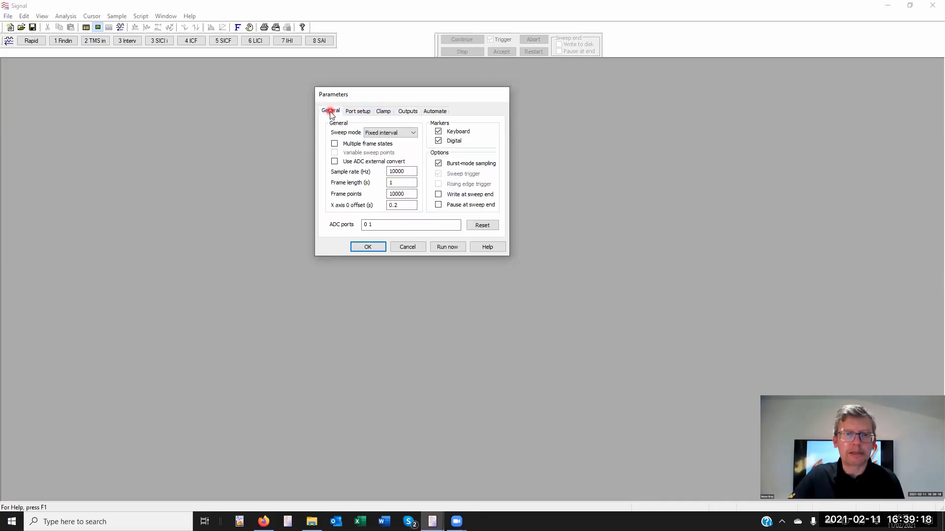
pyautogui.click(335, 144)
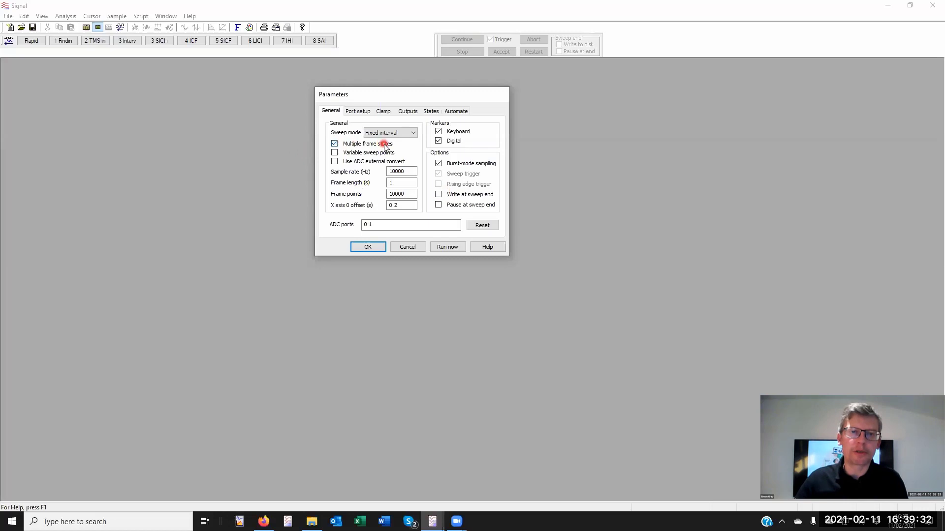
# - Set the number of extra states to 3 for the Dynamic outputs state variation
pyautogui.click(436, 111)
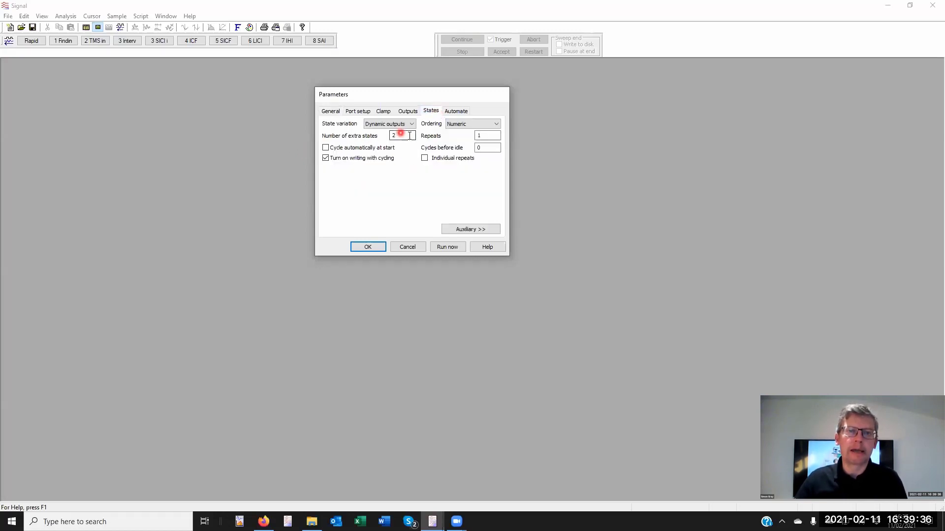
pyautogui.click(409, 135)
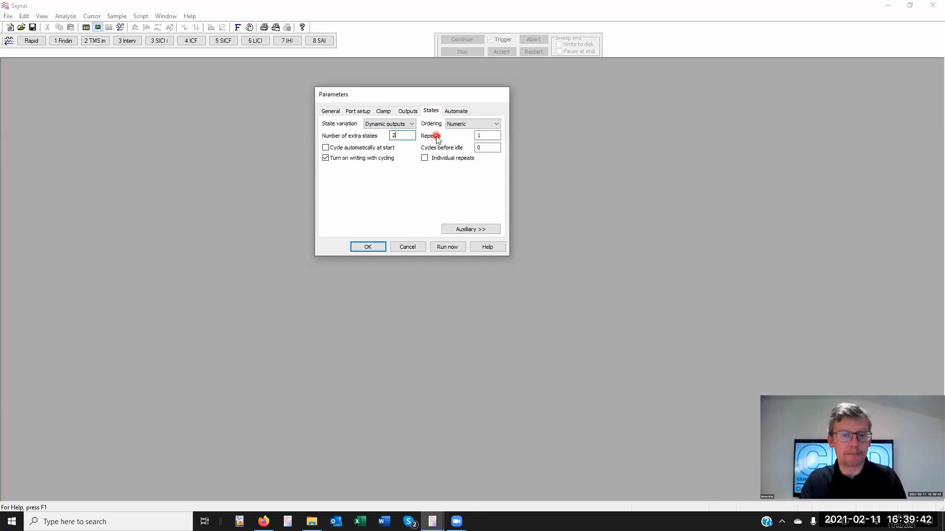
pyautogui.press('BackSpace')
pyautogui.write('3')
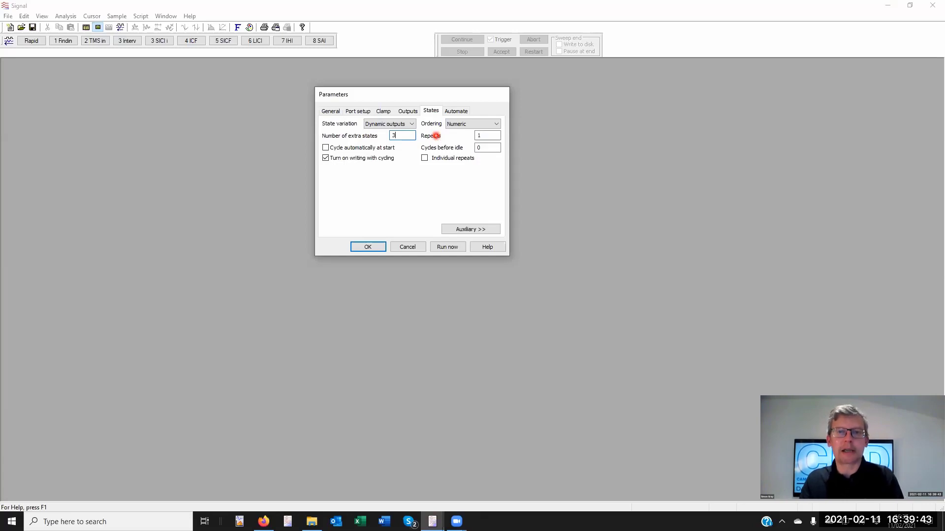
# - Open the pulses configuration, enlarge its window and set the first marker generation in Basic 0 to start at 0.2 s
pyautogui.click(408, 111)
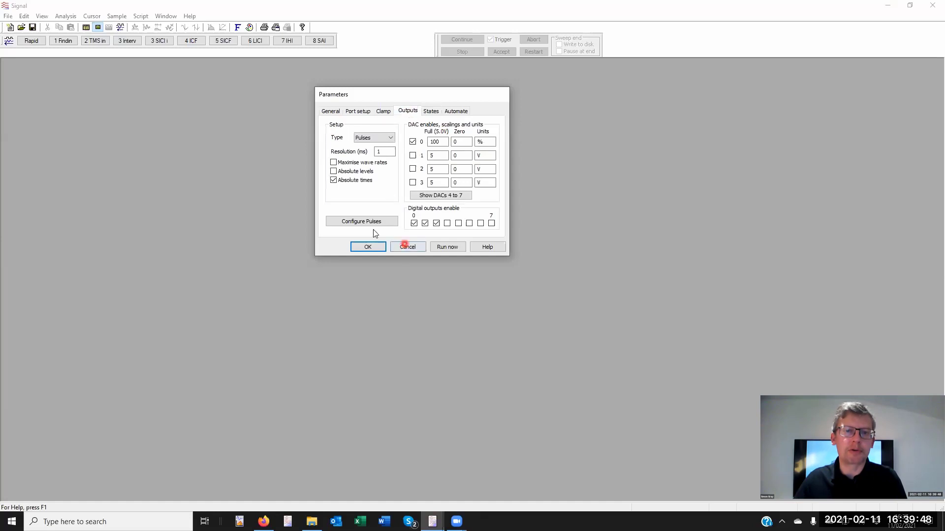
pyautogui.click(355, 222)
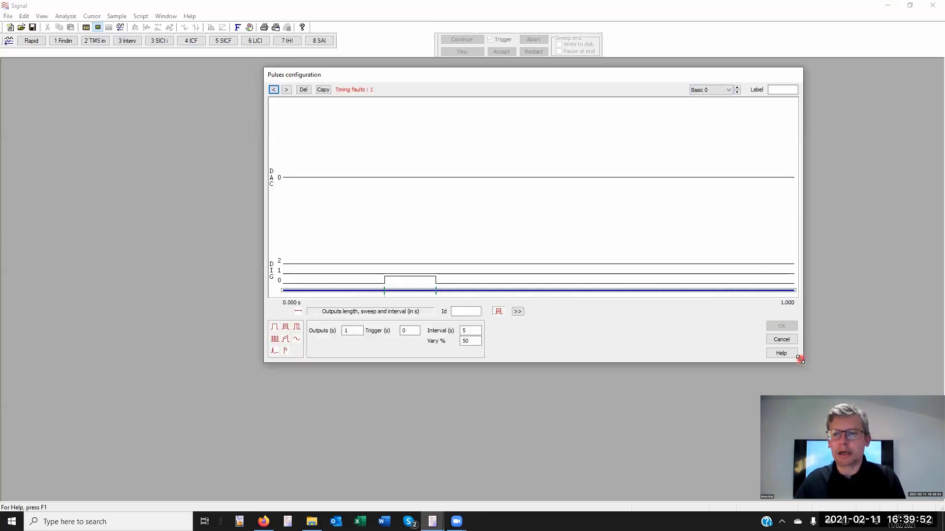
pyautogui.moveTo(800, 359); pyautogui.dragTo(801, 381)
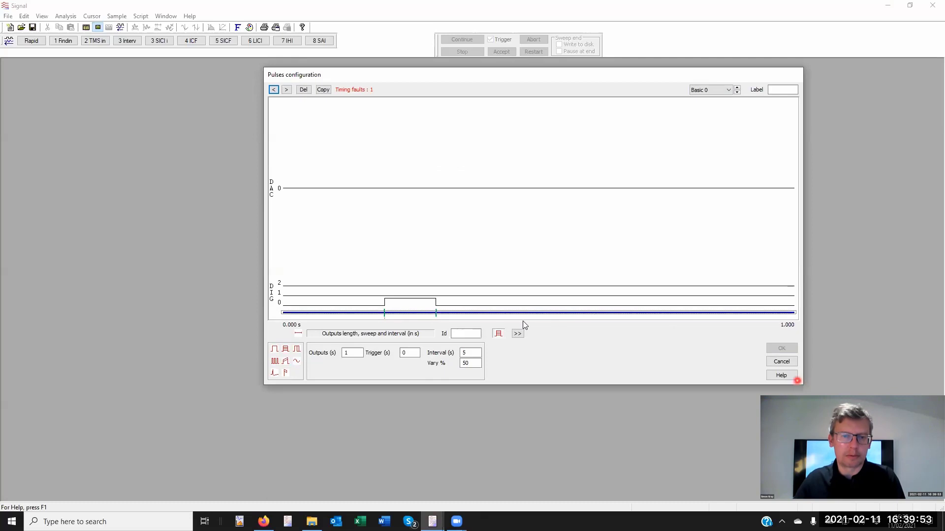
pyautogui.click(385, 313)
pyautogui.click(425, 351)
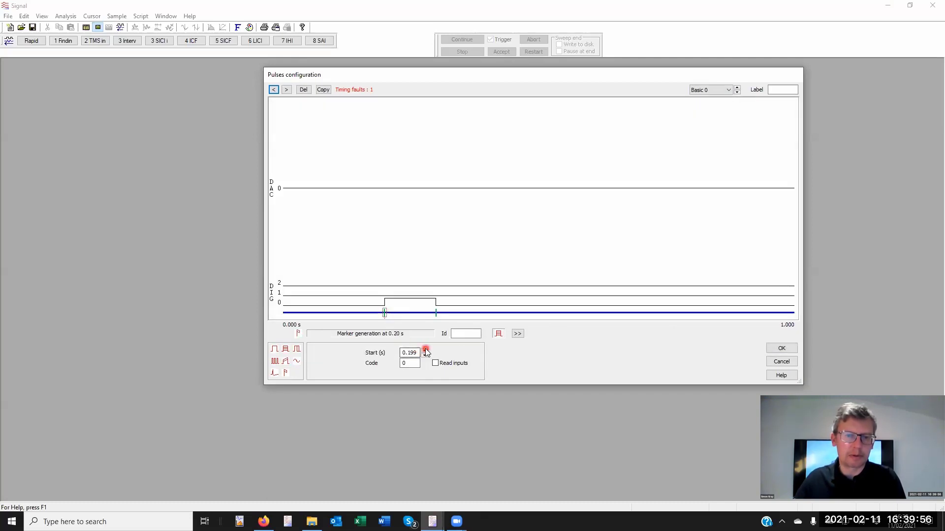
# - Examine the pulse outputs of State 3 and return to Basic 0
pyautogui.click(729, 90)
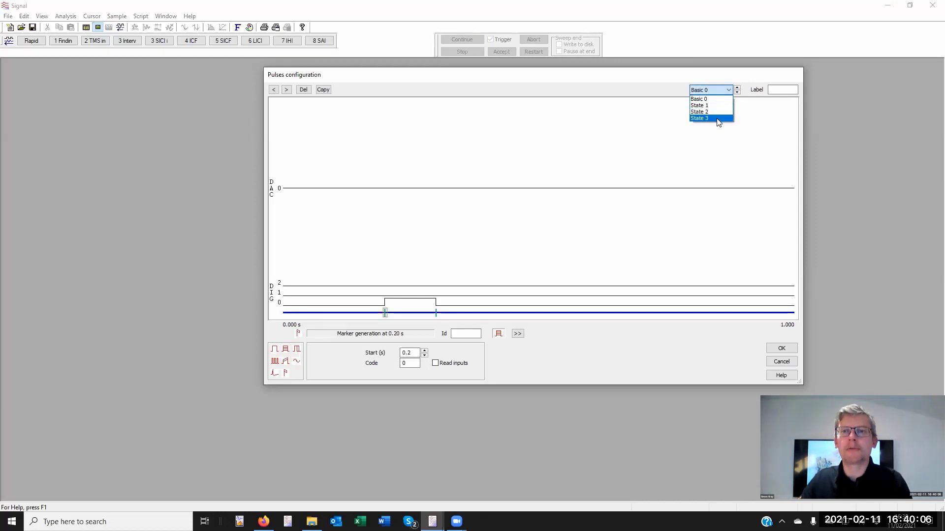
pyautogui.click(739, 73)
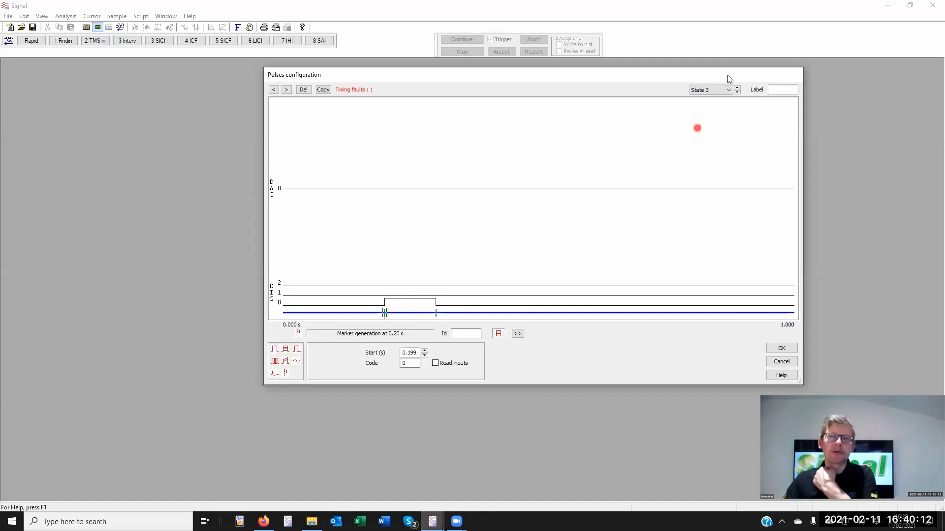
pyautogui.click(715, 90)
pyautogui.click(716, 98)
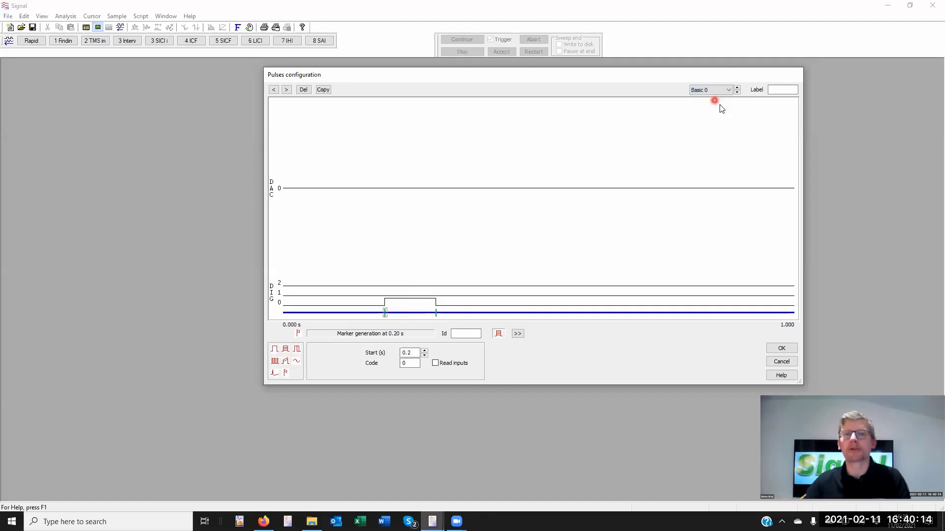
# - Copy all pulse items from Basic 0, including Fixed interval, to the states from Basic 0 to State 3
pyautogui.click(326, 90)
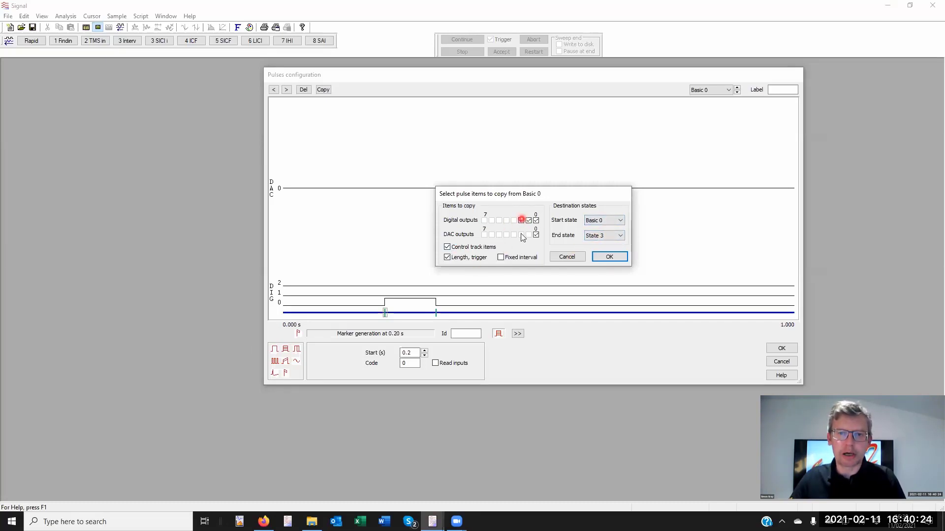
pyautogui.click(536, 235)
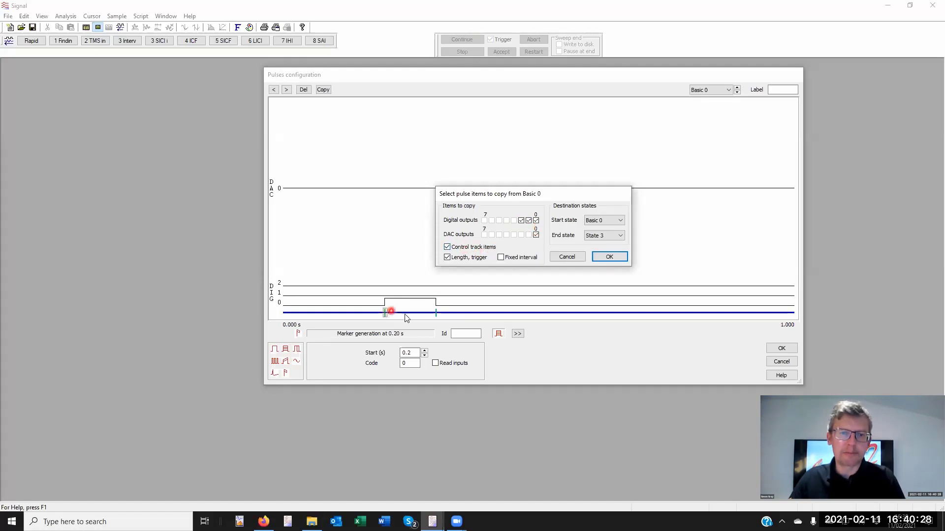
pyautogui.click(500, 257)
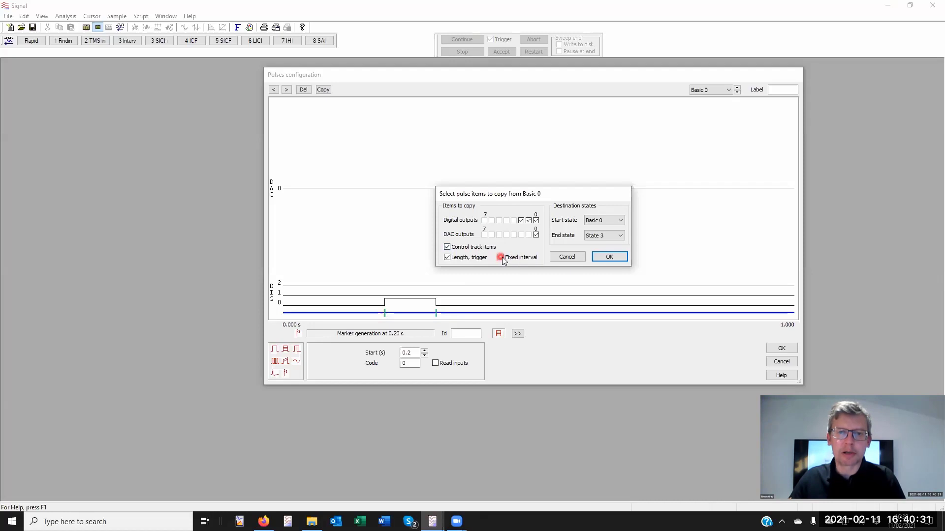
pyautogui.click(610, 257)
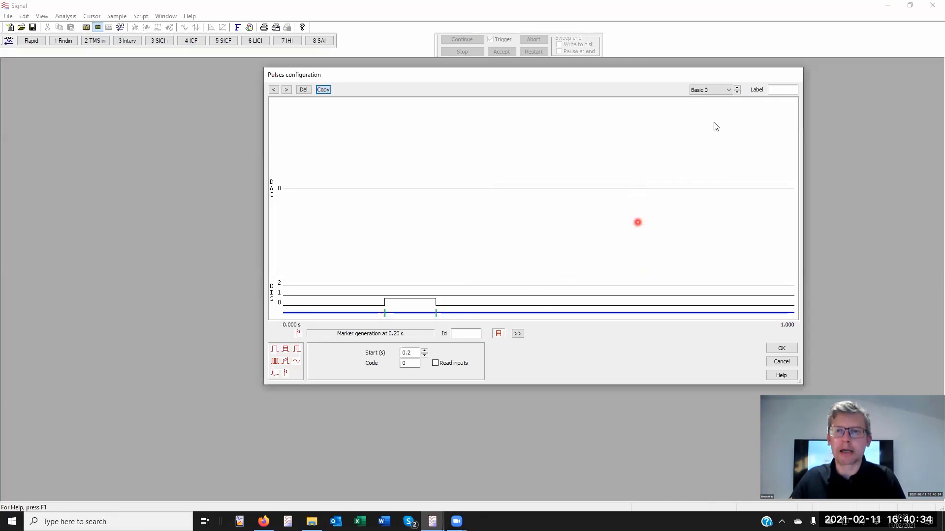
# - Step through the extra states to check their copied pulses and return to Basic 0
pyautogui.click(722, 90)
pyautogui.click(715, 106)
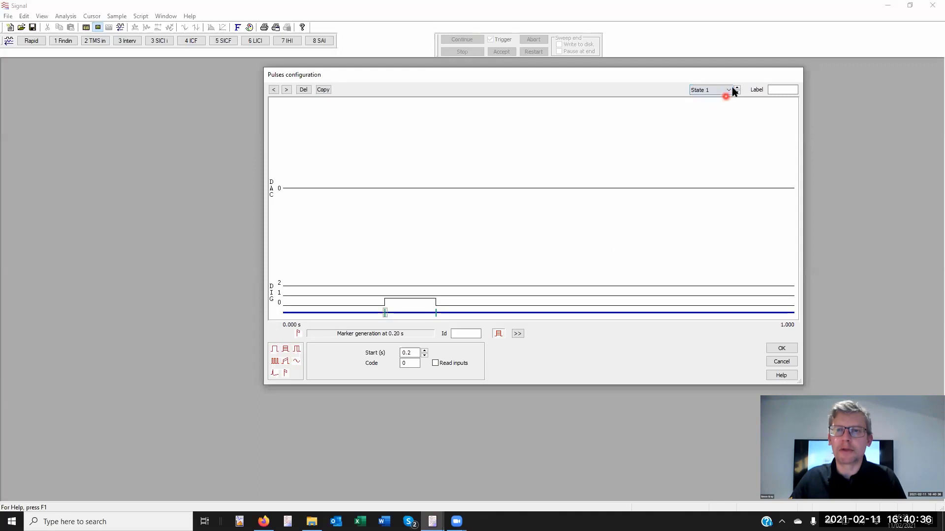
pyautogui.click(738, 87)
pyautogui.click(737, 93)
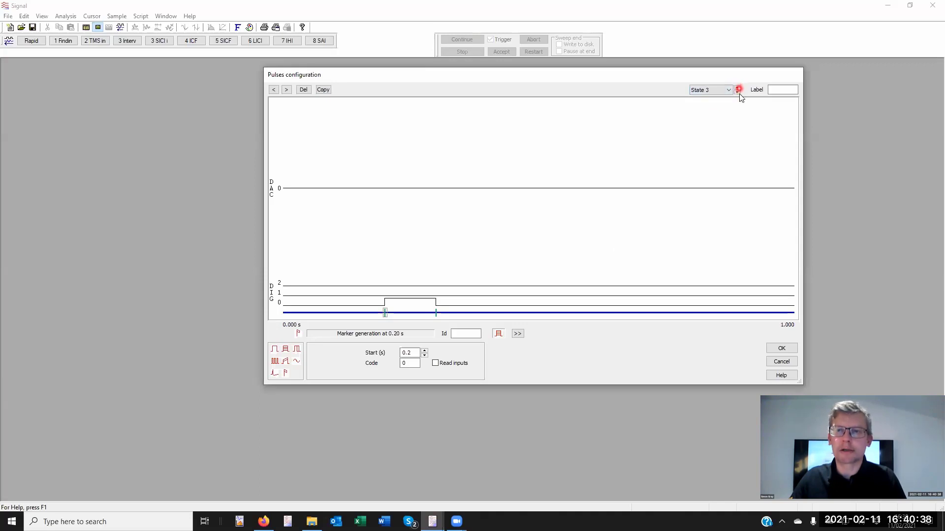
pyautogui.click(737, 93)
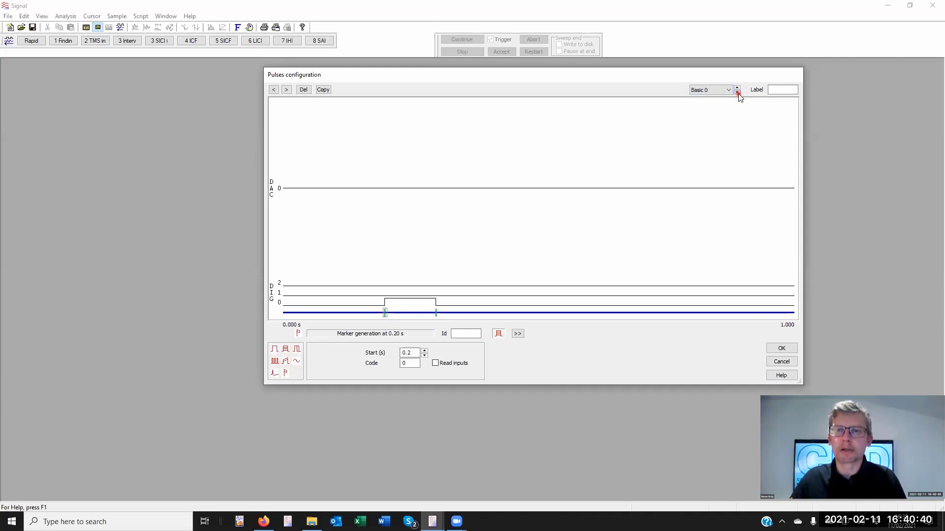
# - Remove the digital output 0 pulse and both marker generation items from Basic 0
pyautogui.moveTo(406, 299); pyautogui.dragTo(207, 310)
pyautogui.click(383, 313)
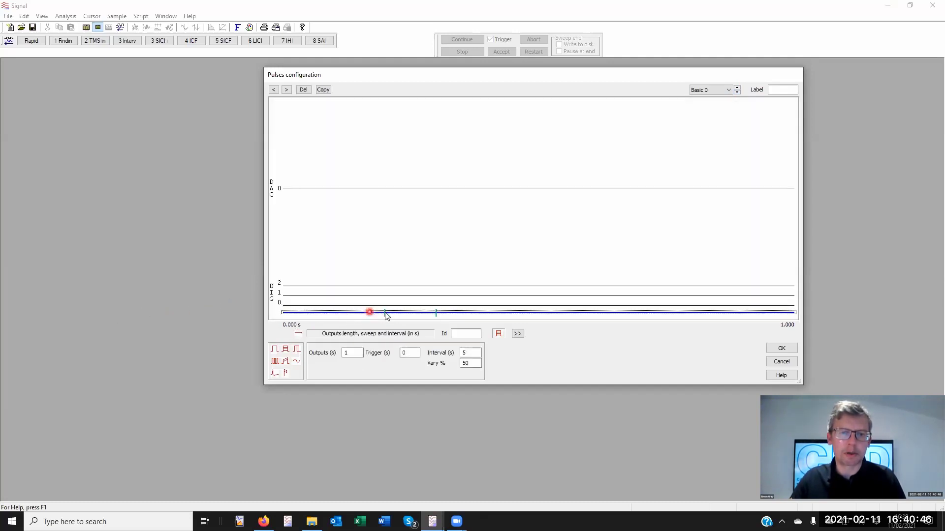
pyautogui.moveTo(387, 313); pyautogui.dragTo(213, 319)
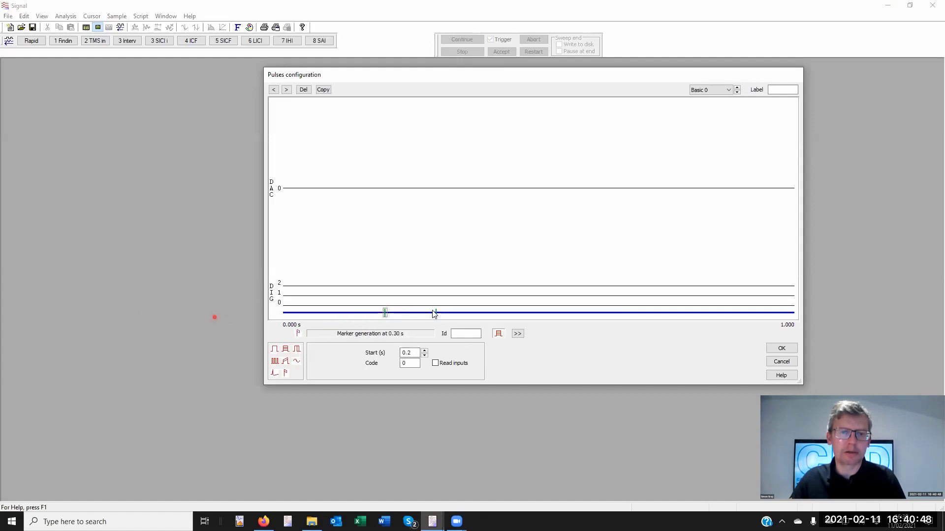
pyautogui.click(436, 313)
pyautogui.moveTo(436, 313); pyautogui.dragTo(219, 325)
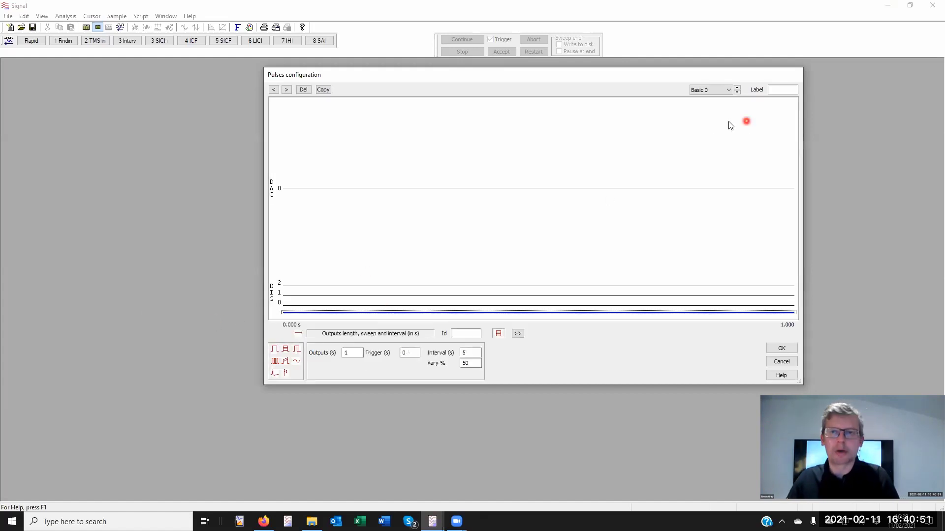
# - Add a 0.1 s square pulse to digital output 1 in State 1, starting at about 0.34 s
pyautogui.click(740, 88)
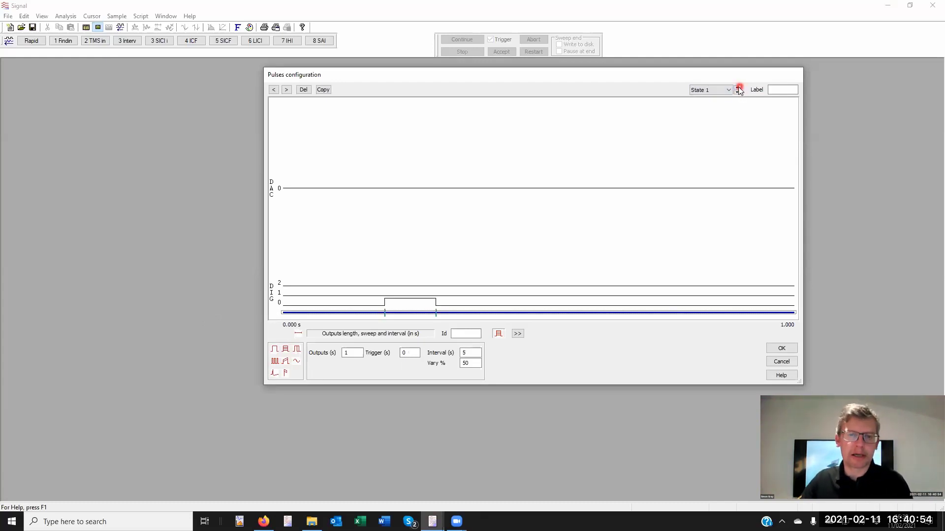
pyautogui.moveTo(275, 350)
pyautogui.mouseDown()
pyautogui.moveTo(457, 295)
pyautogui.moveTo(446, 317)
pyautogui.mouseUp()
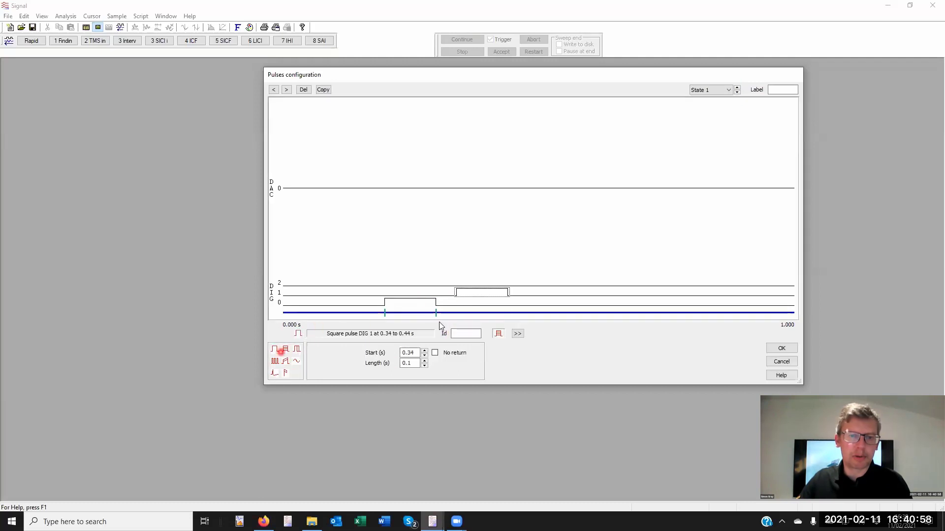
pyautogui.click(387, 303)
pyautogui.click(476, 293)
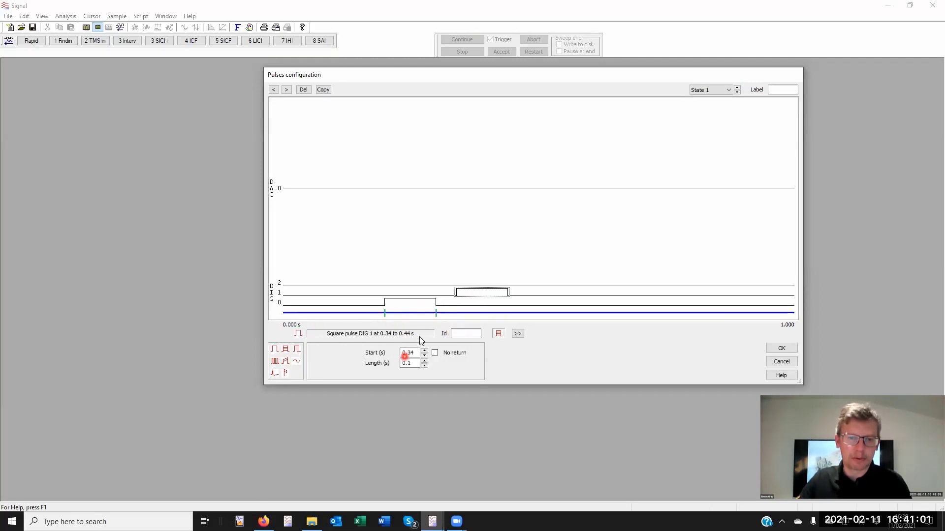
pyautogui.click(387, 306)
pyautogui.click(474, 294)
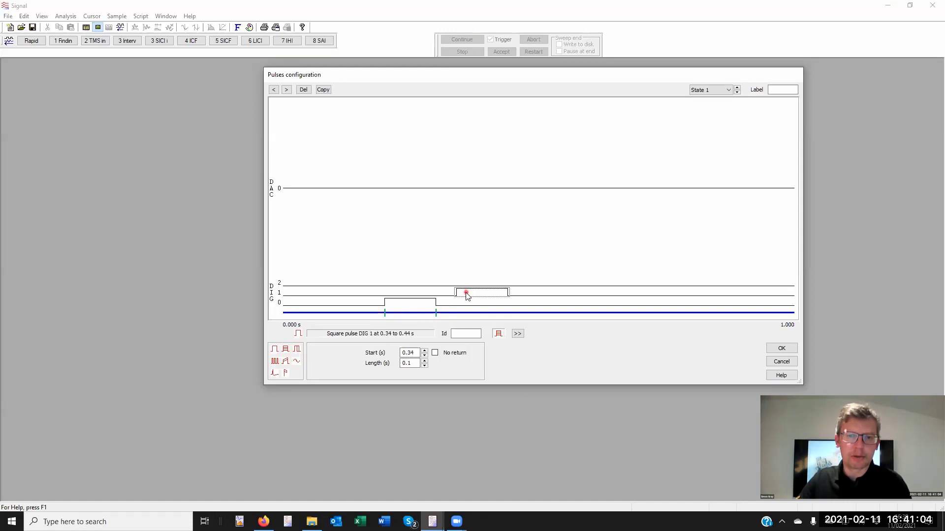
# - Accept the pulses configuration and turn off Absolute times for the outputs
pyautogui.click(781, 351)
pyautogui.click(338, 182)
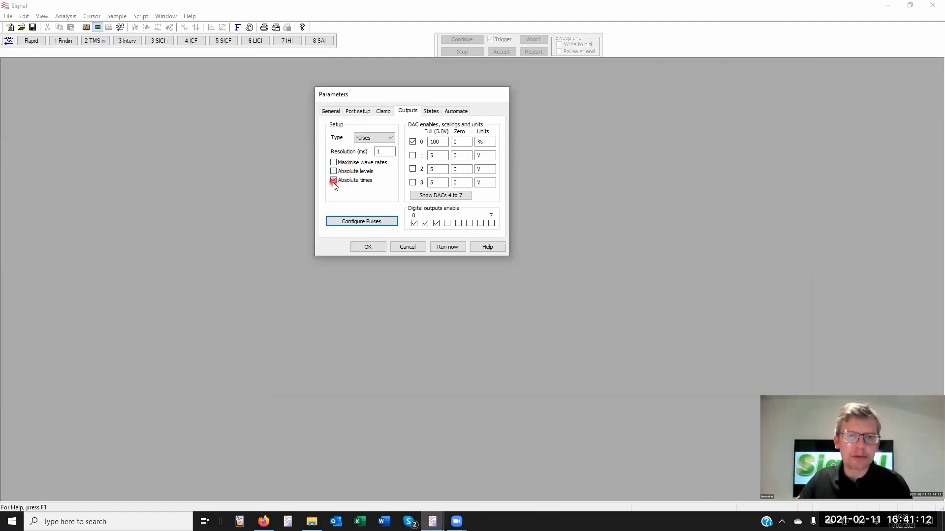
pyautogui.click(334, 182)
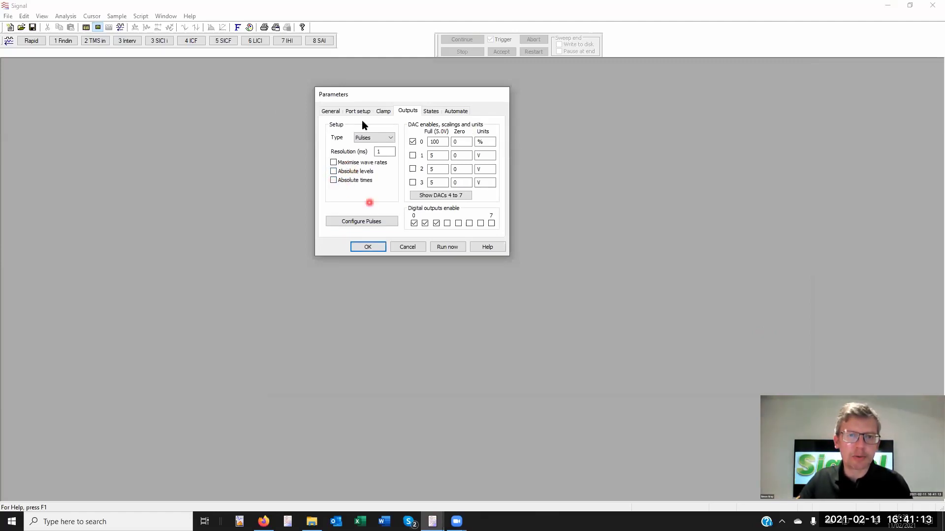
pyautogui.click(334, 181)
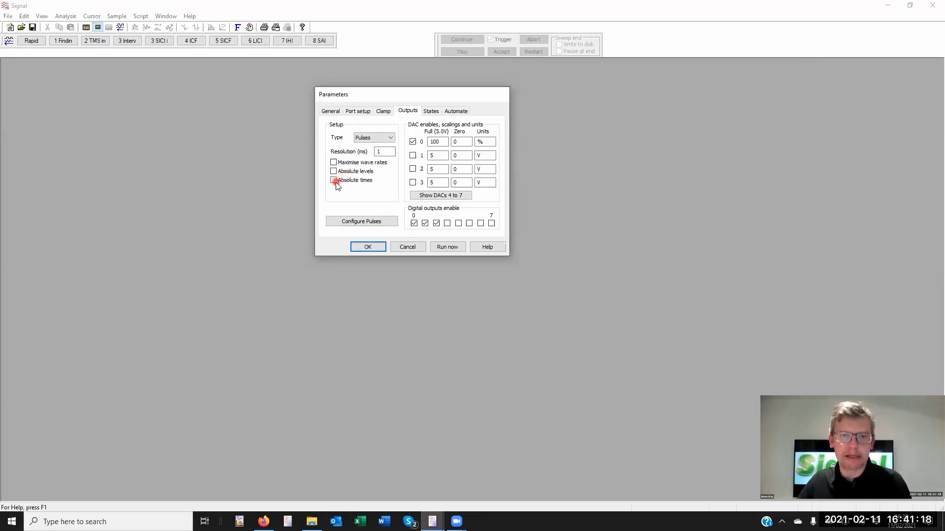
# - Turn off absolute times for the pulse outputs and move State 1's DIG 1 pulse to start at 0.3 s
pyautogui.click(334, 181)
pyautogui.click(364, 223)
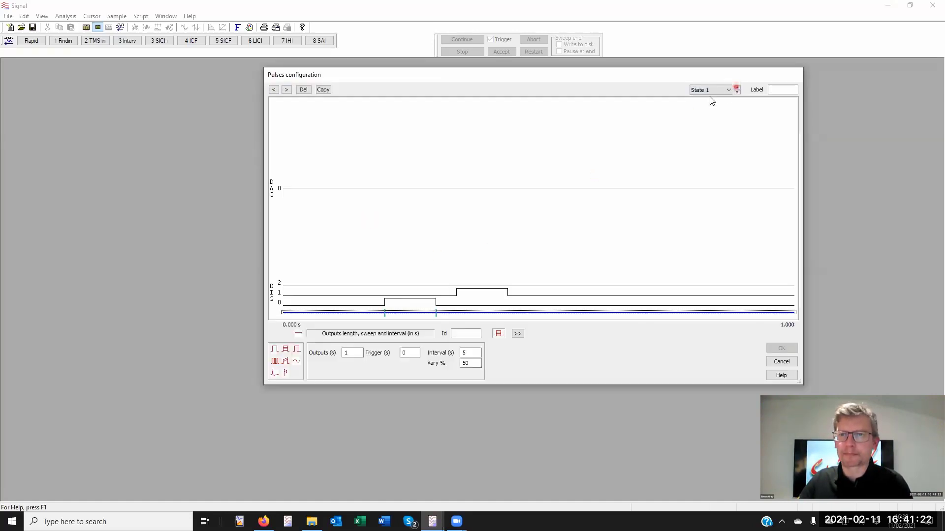
pyautogui.click(396, 302)
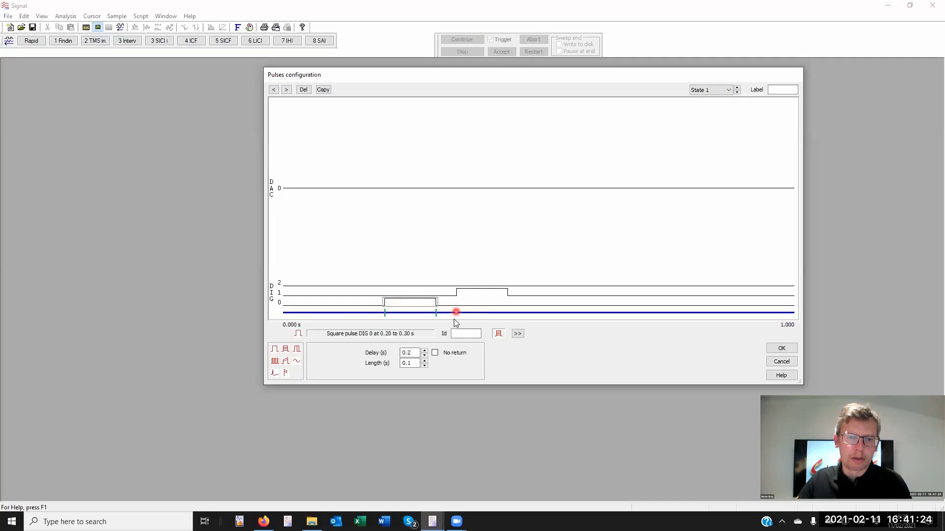
pyautogui.click(472, 293)
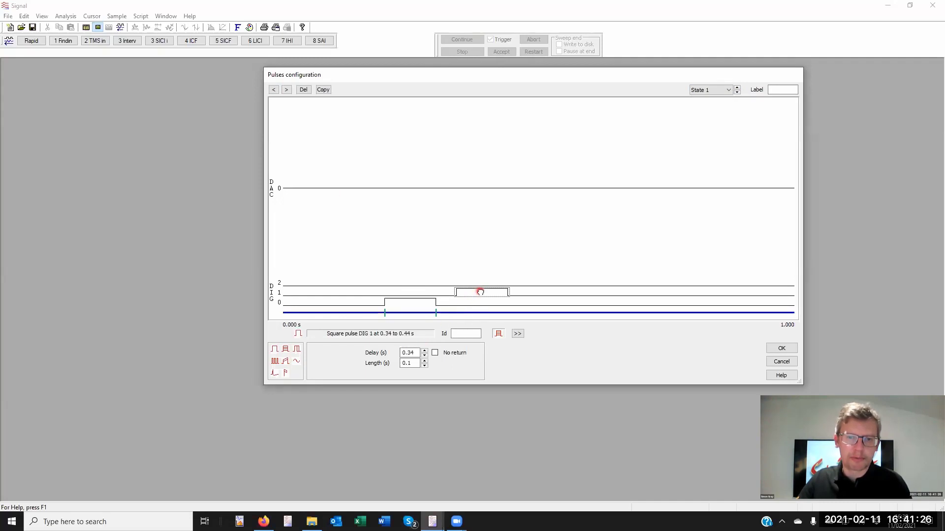
pyautogui.moveTo(470, 293); pyautogui.dragTo(461, 294)
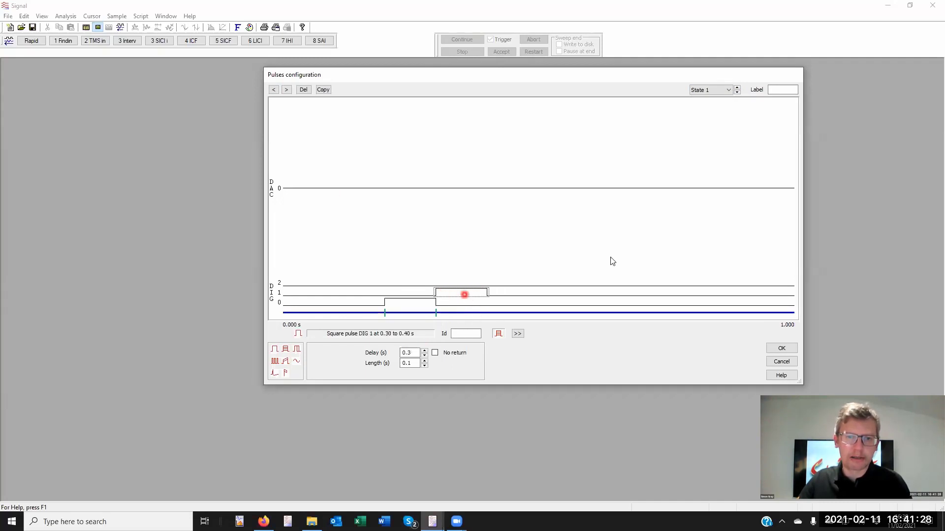
# - Add a square pulse on DIG 1 at about 0.39 s in State 2 and one on DIG 2 at about 0.53 s in State 3
pyautogui.click(736, 88)
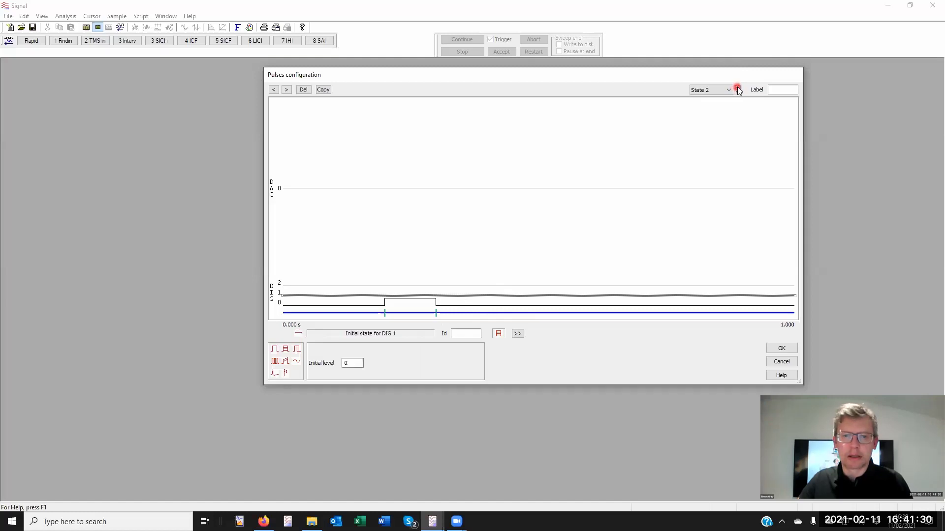
pyautogui.moveTo(275, 349); pyautogui.dragTo(481, 297)
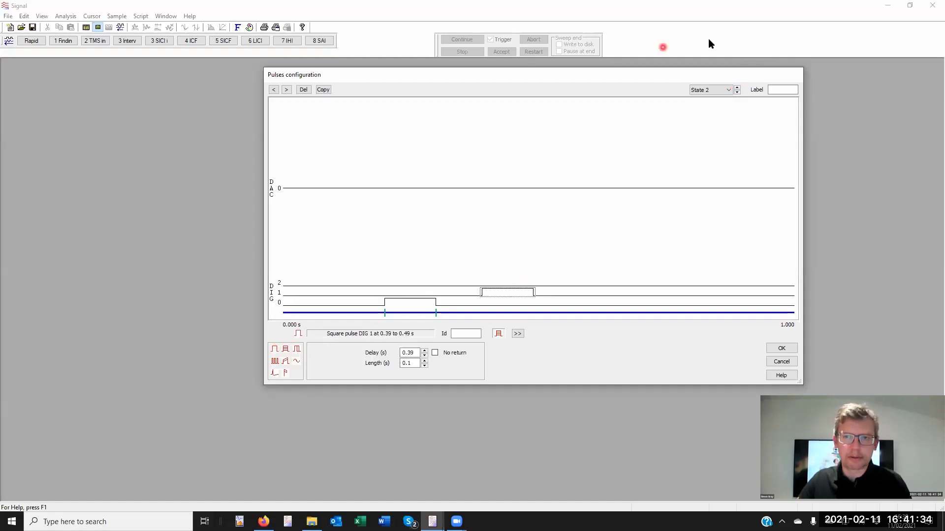
pyautogui.click(736, 87)
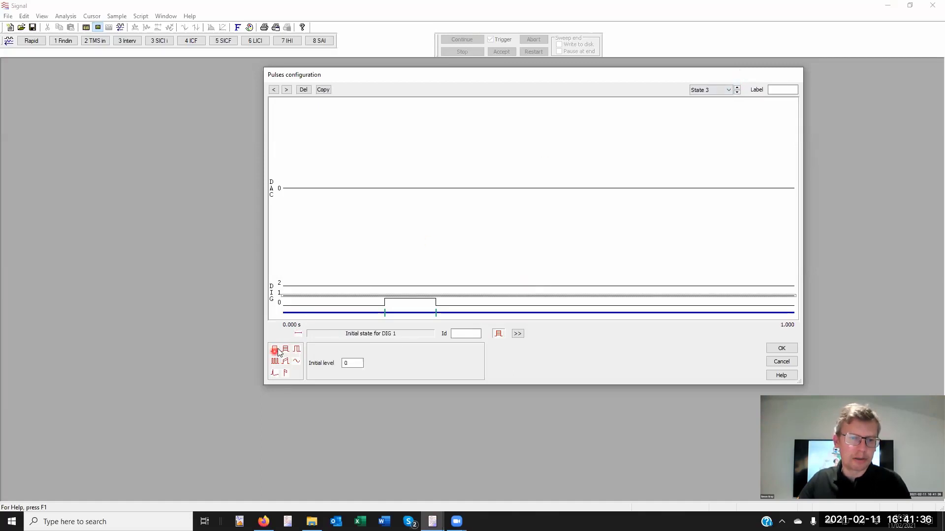
pyautogui.moveTo(275, 349)
pyautogui.mouseDown()
pyautogui.moveTo(460, 295)
pyautogui.moveTo(555, 282)
pyautogui.mouseUp()
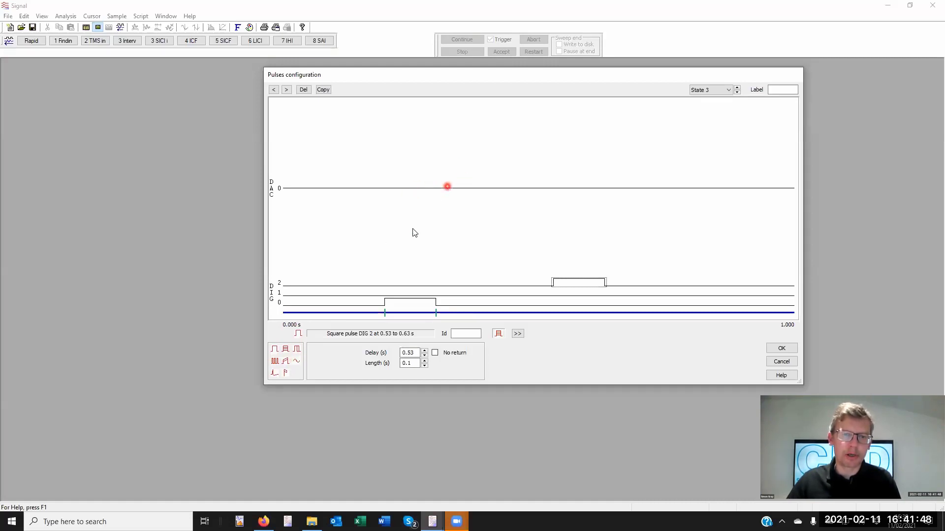
pyautogui.moveTo(288, 360)
pyautogui.mouseDown()
pyautogui.moveTo(427, 183)
pyautogui.moveTo(381, 253)
pyautogui.moveTo(356, 372)
pyautogui.mouseUp()
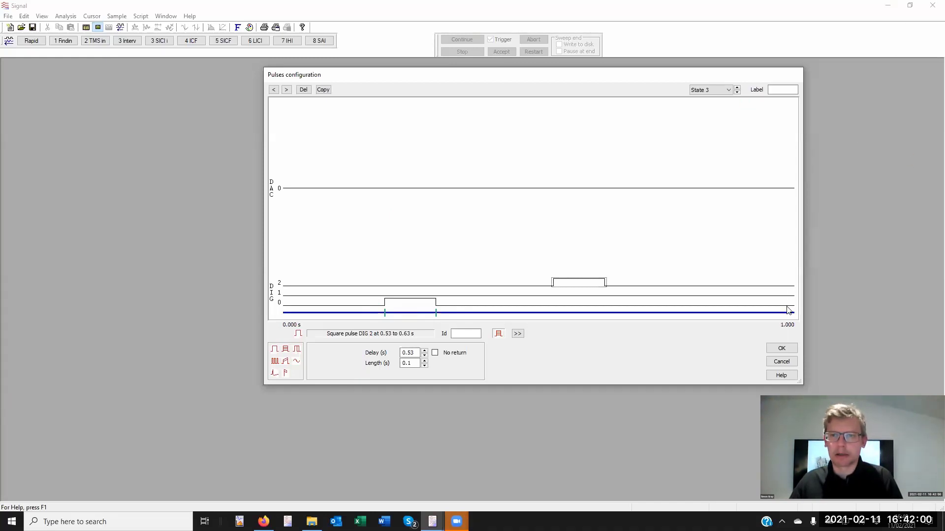
pyautogui.click(782, 349)
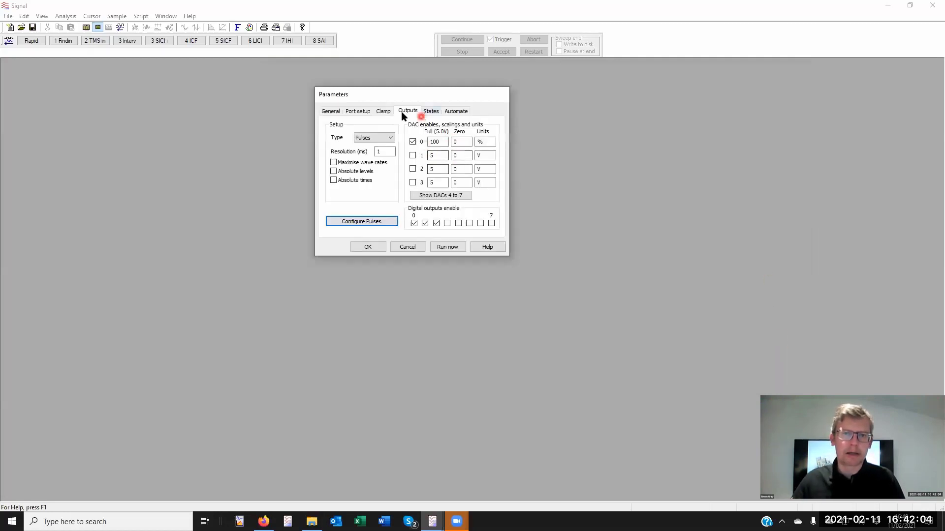
# - Examine the multiple-states settings, including the number of extra states and the available ordering modes
pyautogui.click(432, 112)
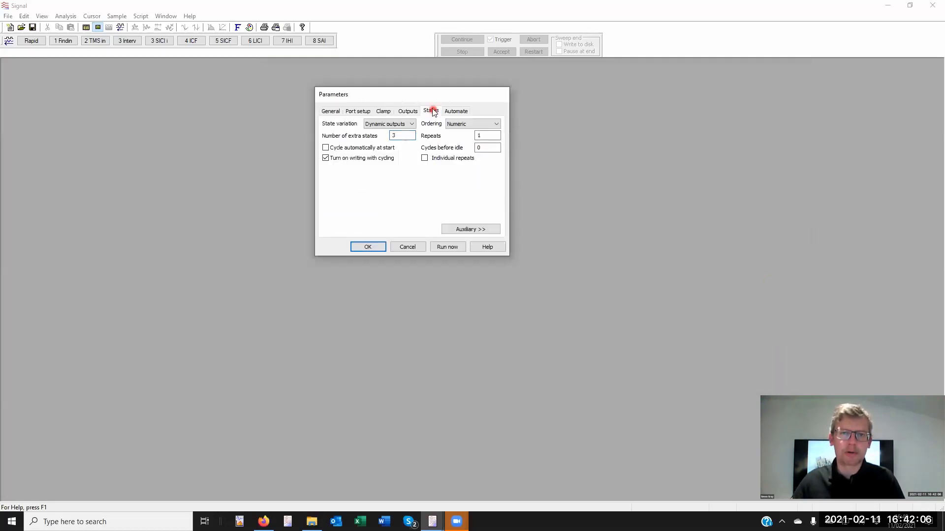
pyautogui.click(437, 107)
pyautogui.moveTo(452, 93); pyautogui.dragTo(418, 85)
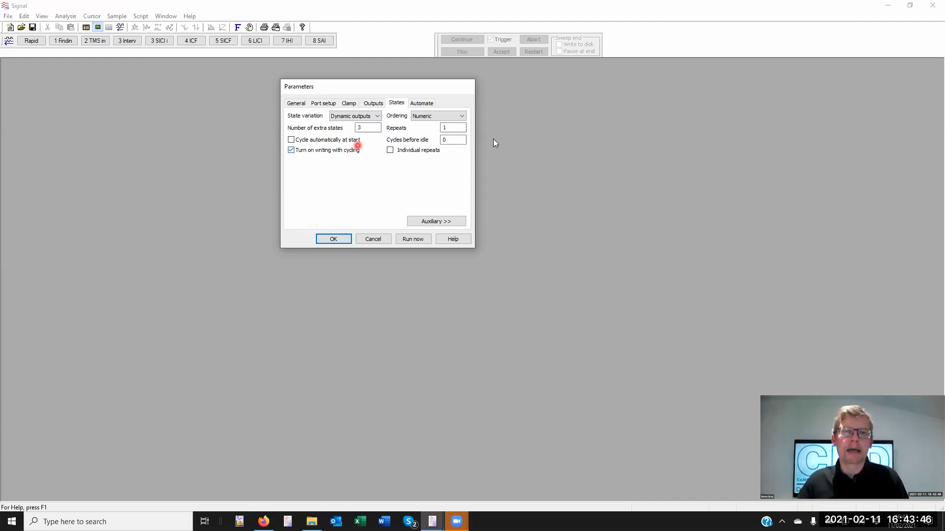
pyautogui.click(444, 117)
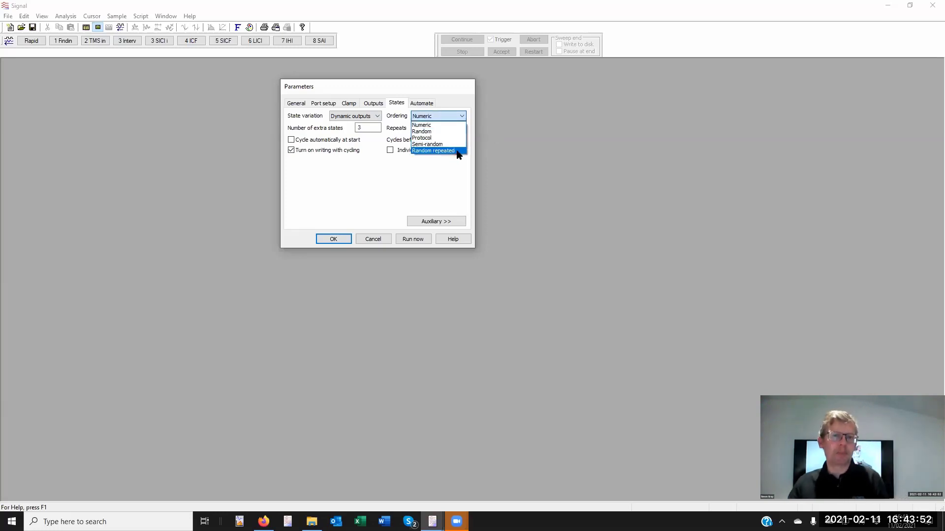
pyautogui.click(447, 183)
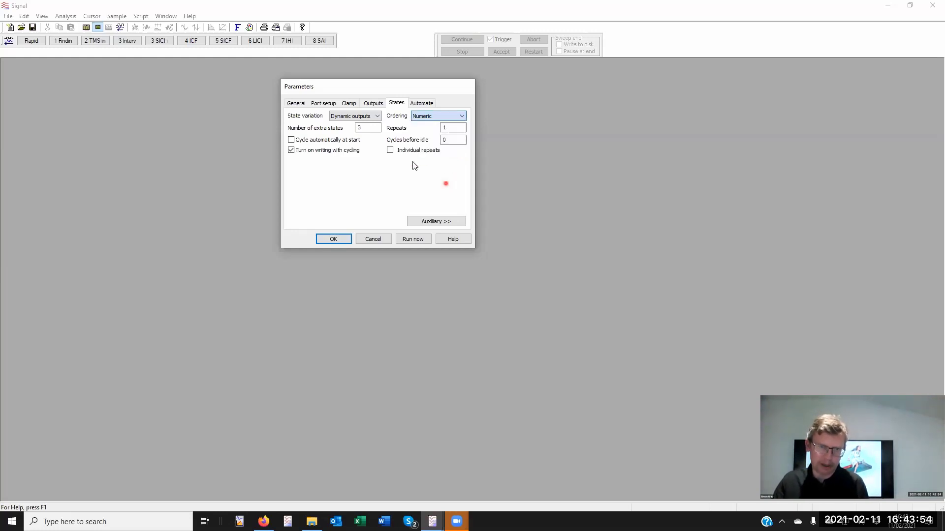
pyautogui.click(362, 129)
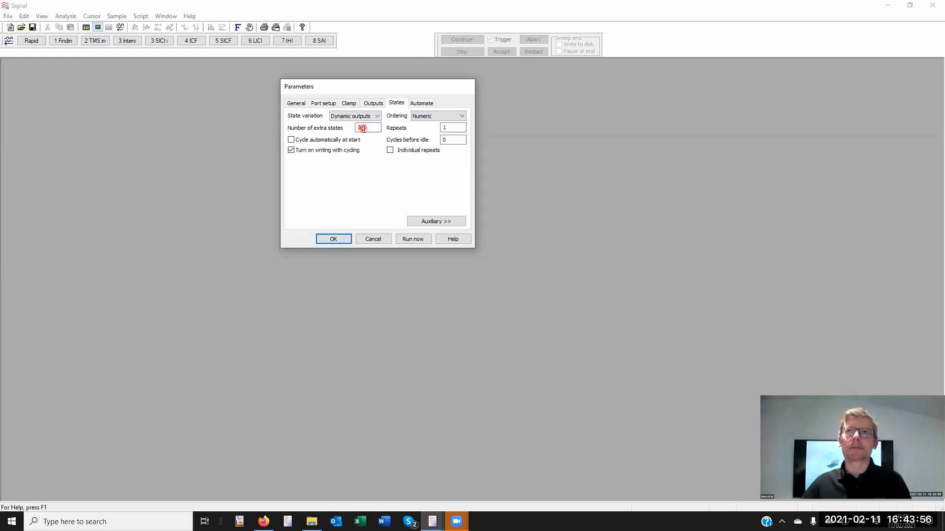
pyautogui.click(380, 142)
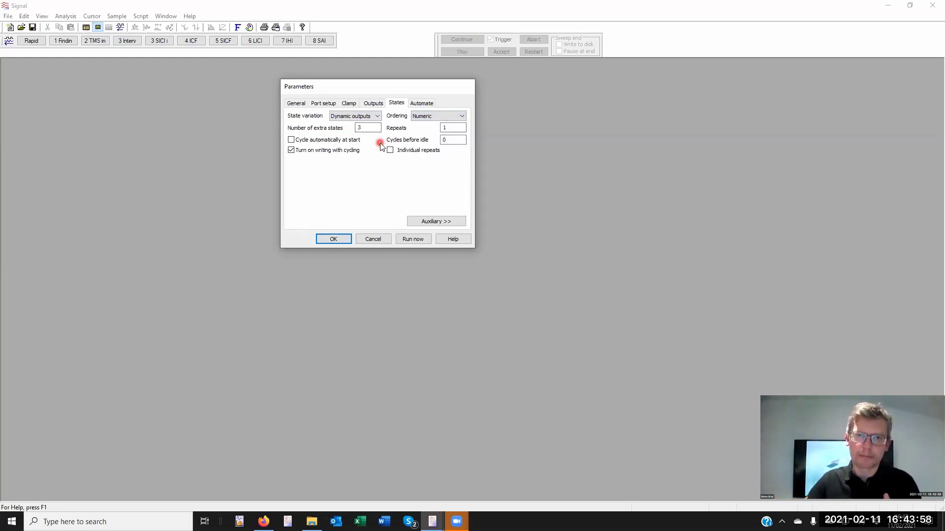
pyautogui.click(437, 116)
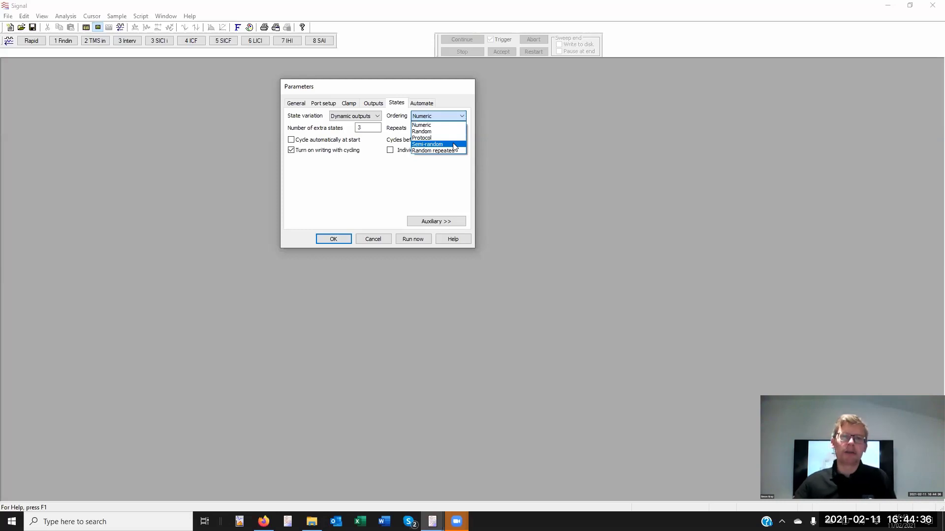
pyautogui.click(372, 167)
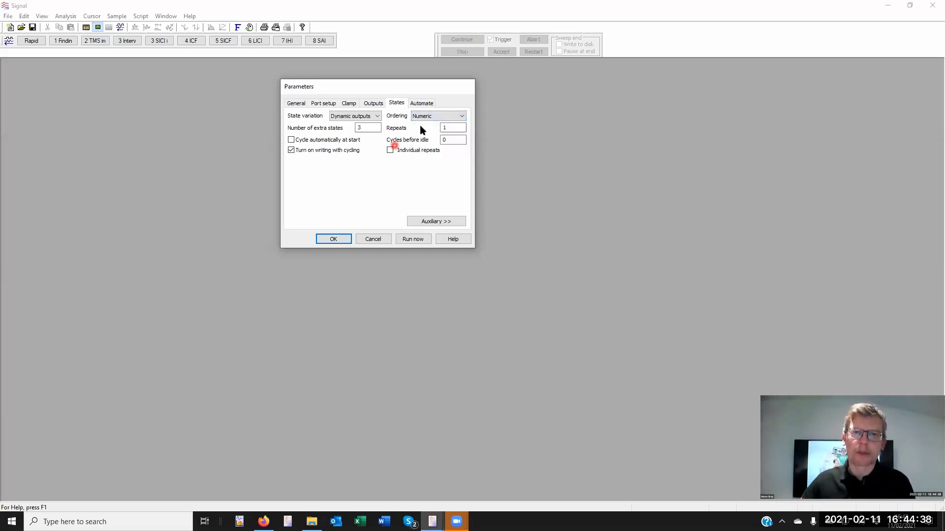
# - Set the state repeats to 2 and change the state ordering to Protocol
pyautogui.doubleClick(448, 128)
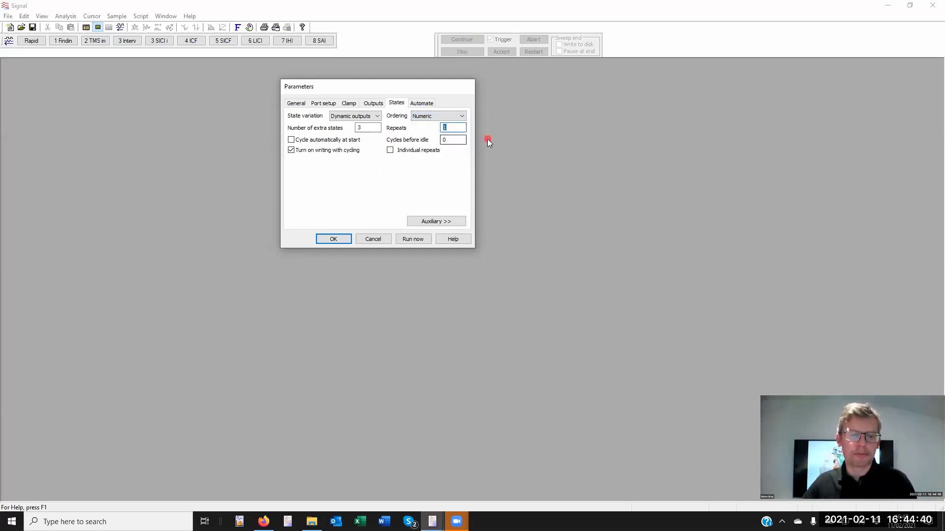
pyautogui.write('2')
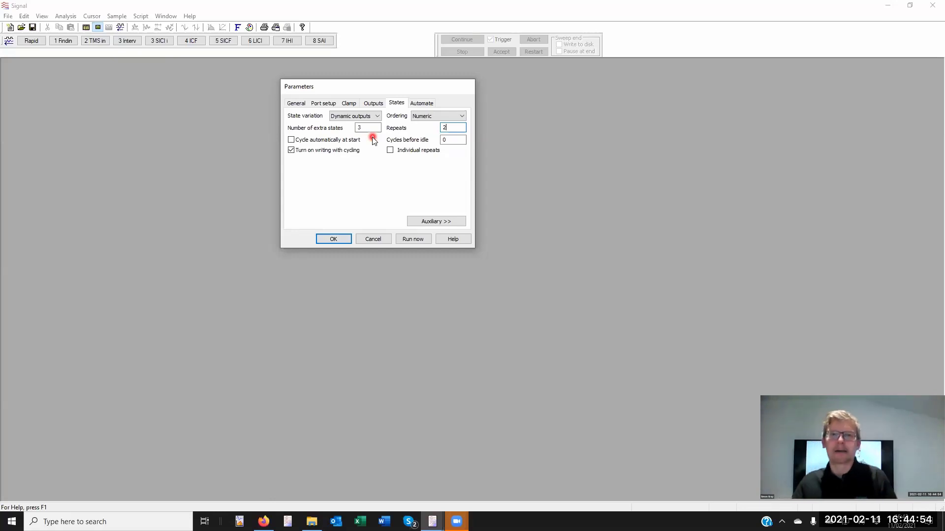
pyautogui.click(462, 116)
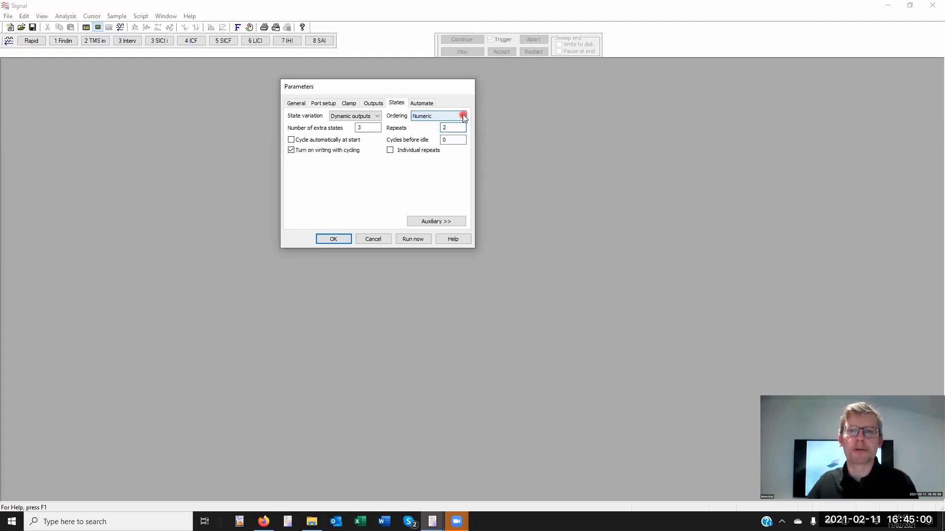
pyautogui.click(463, 116)
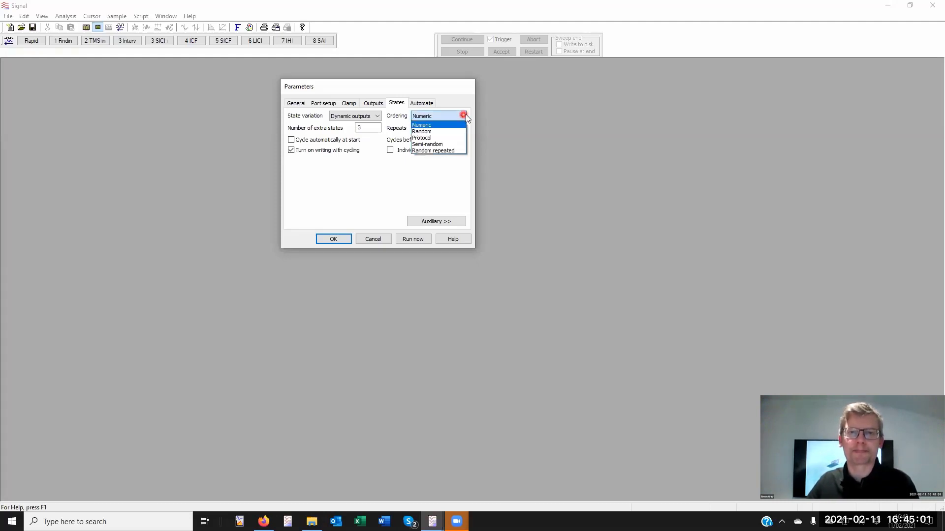
pyautogui.click(439, 138)
# - In Protocol 1, set step 1 to state 3 with 5 repeats and step 3 as the next step
pyautogui.click(446, 128)
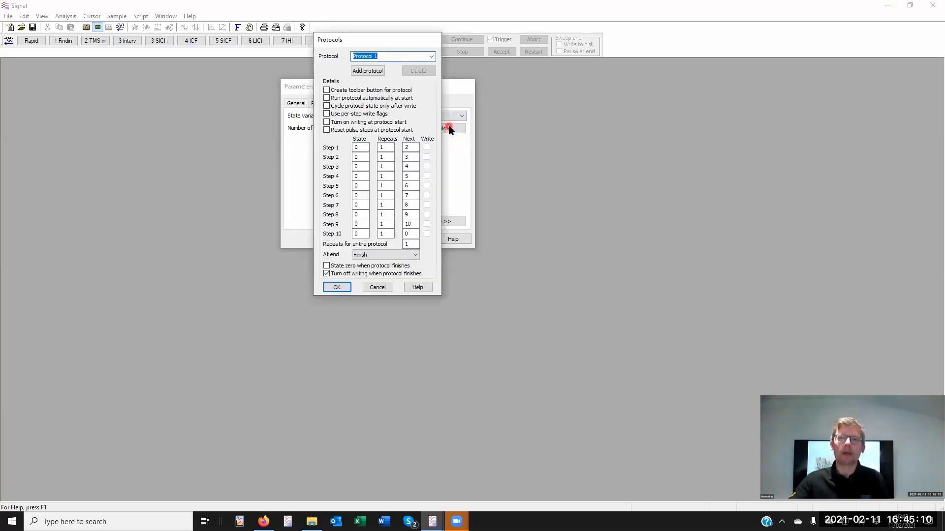
pyautogui.doubleClick(367, 148)
pyautogui.write('3')
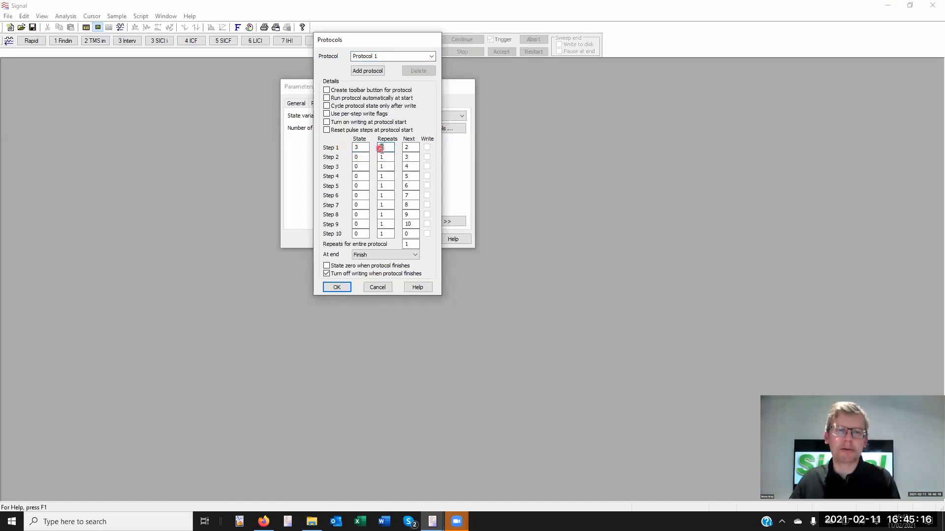
pyautogui.doubleClick(381, 147)
pyautogui.write('5')
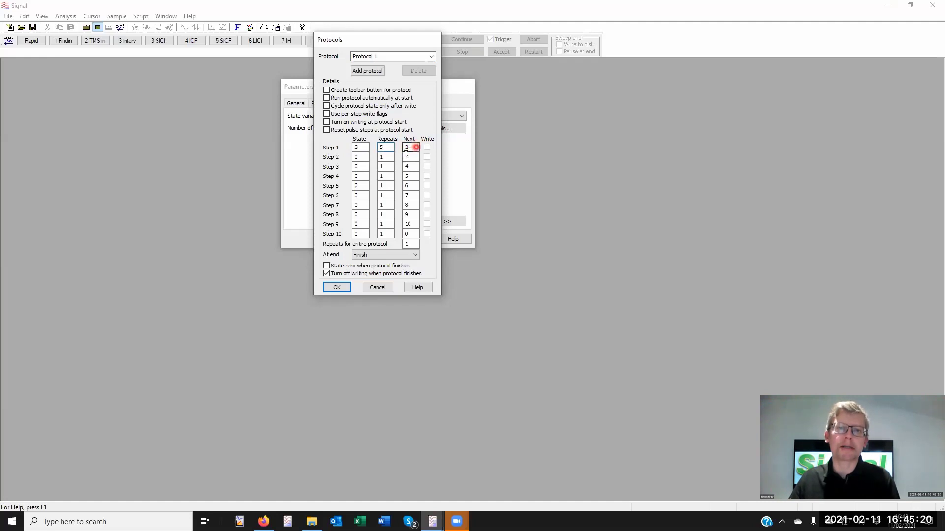
pyautogui.click(365, 157)
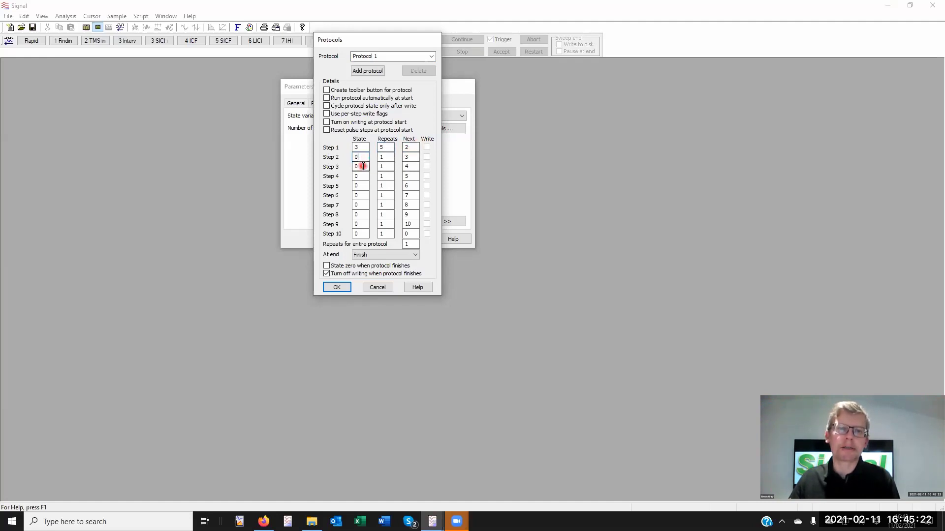
pyautogui.click(415, 147)
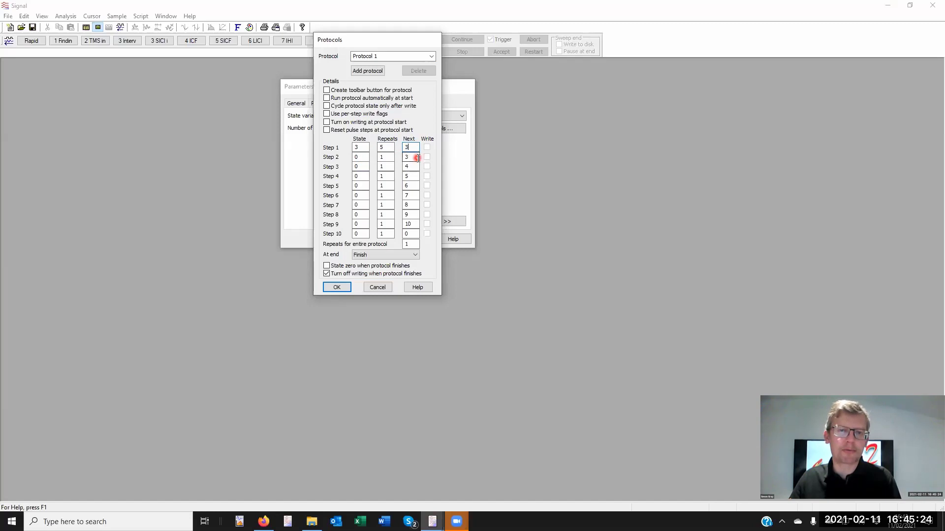
pyautogui.press('BackSpace')
pyautogui.write('3')
pyautogui.click(350, 146)
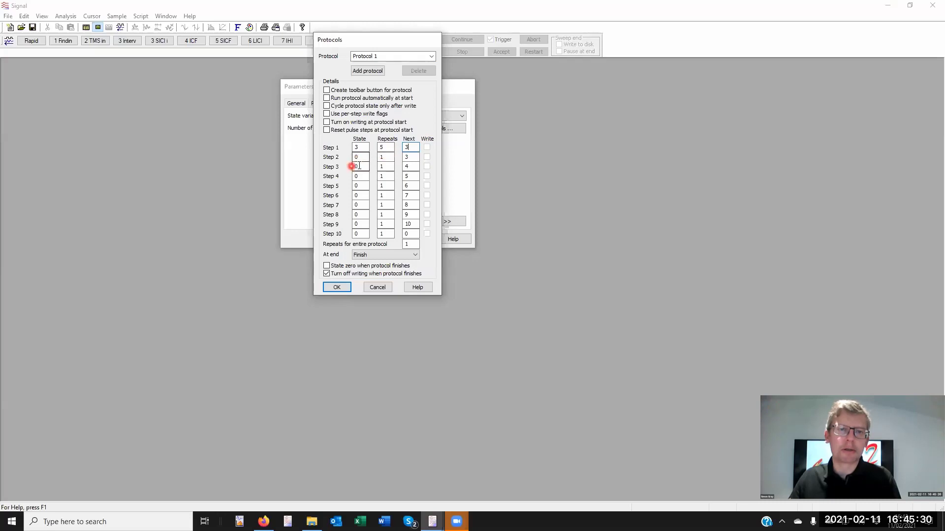
# - Set step 3 of the protocol to state 2 with step 2 as the next step
pyautogui.doubleClick(364, 167)
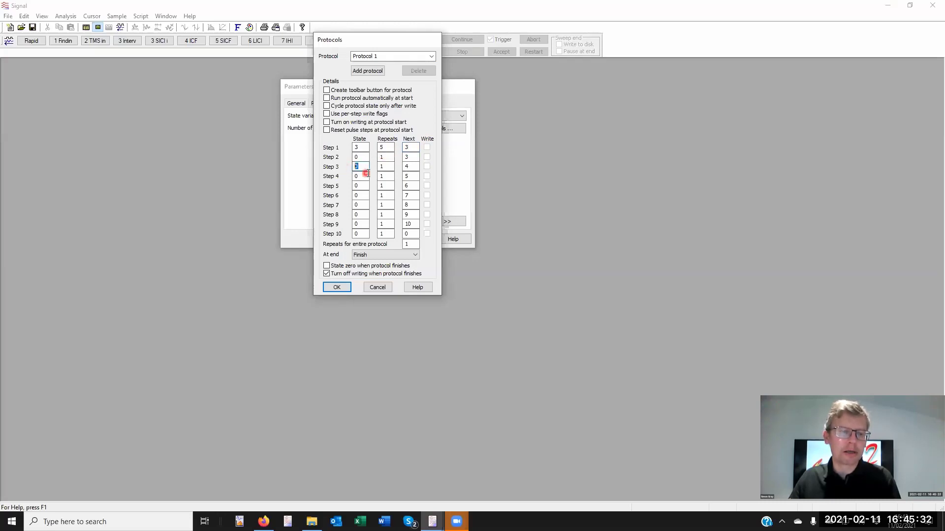
pyautogui.write('2')
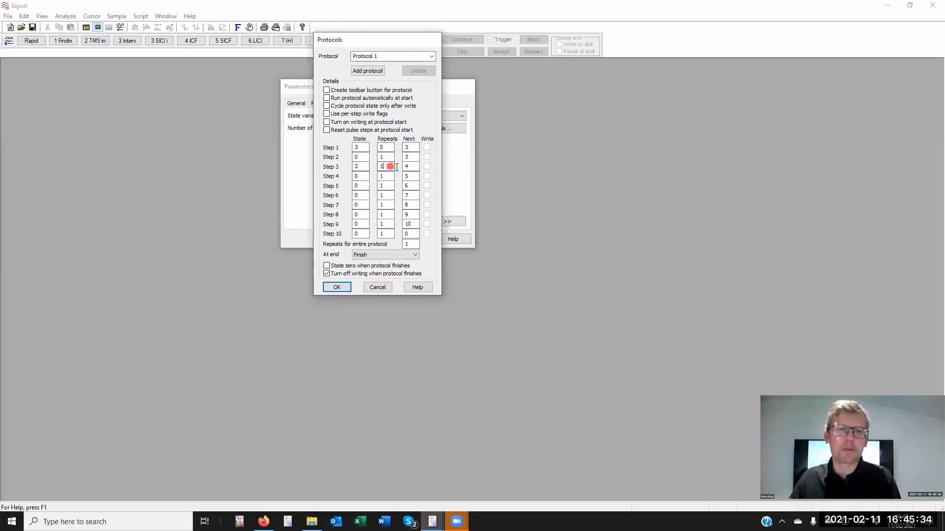
pyautogui.doubleClick(409, 167)
pyautogui.write('2')
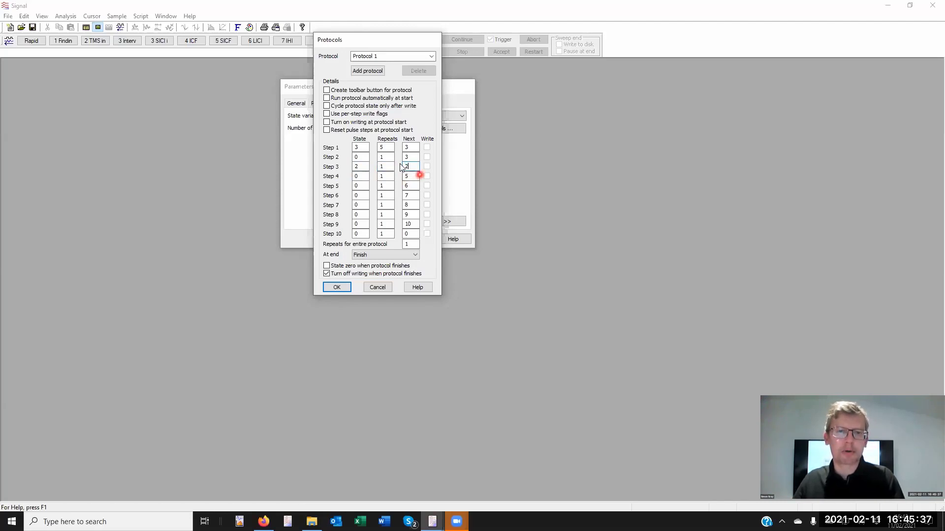
# - Set step 2 of the protocol to state 1 with 3 repeats
pyautogui.doubleClick(358, 158)
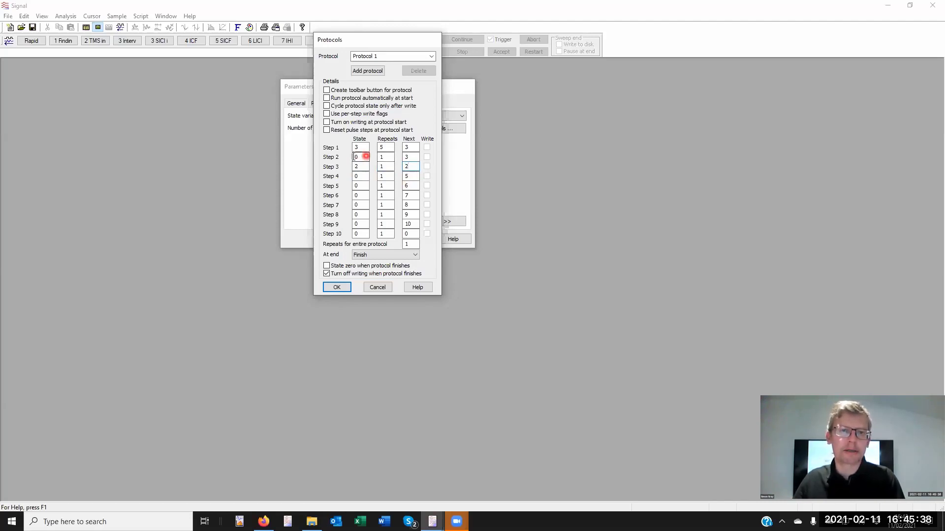
pyautogui.click(392, 157)
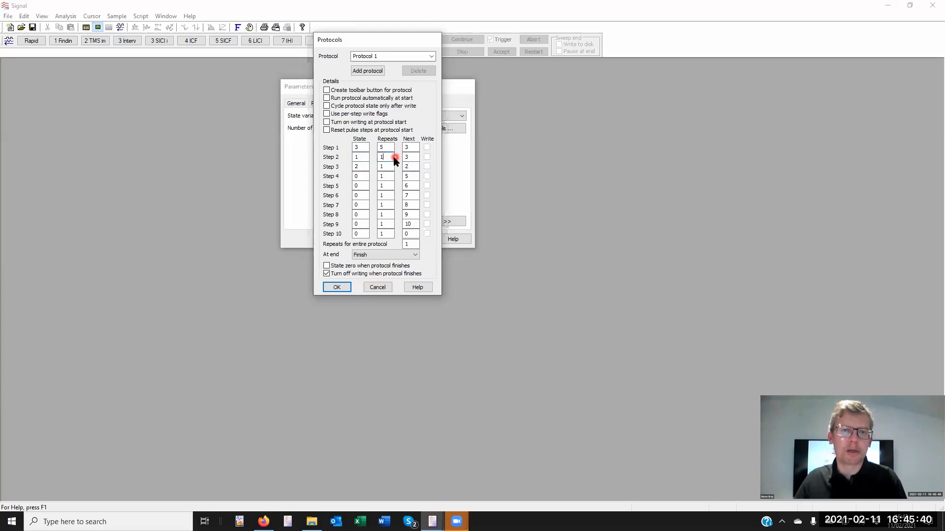
pyautogui.click(458, 151)
pyautogui.press('BackSpace')
pyautogui.write('3')
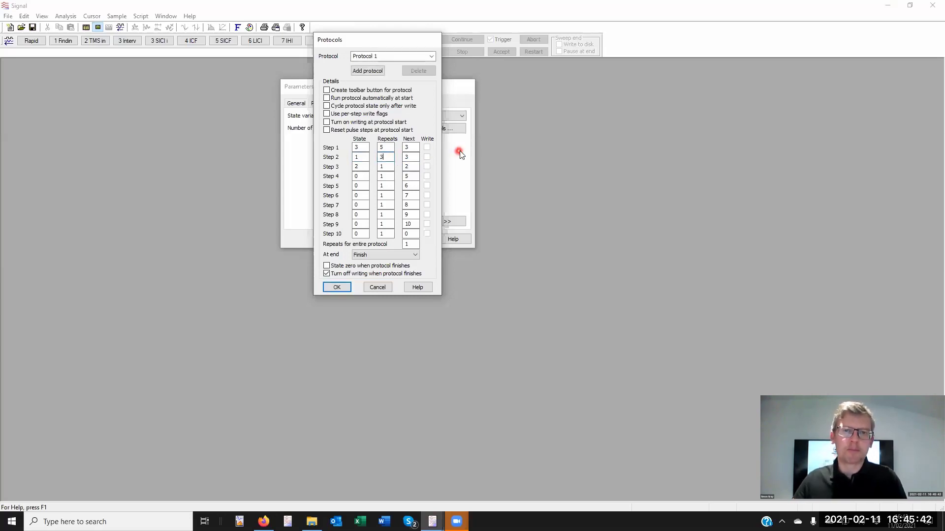
pyautogui.moveTo(412, 157); pyautogui.dragTo(396, 157)
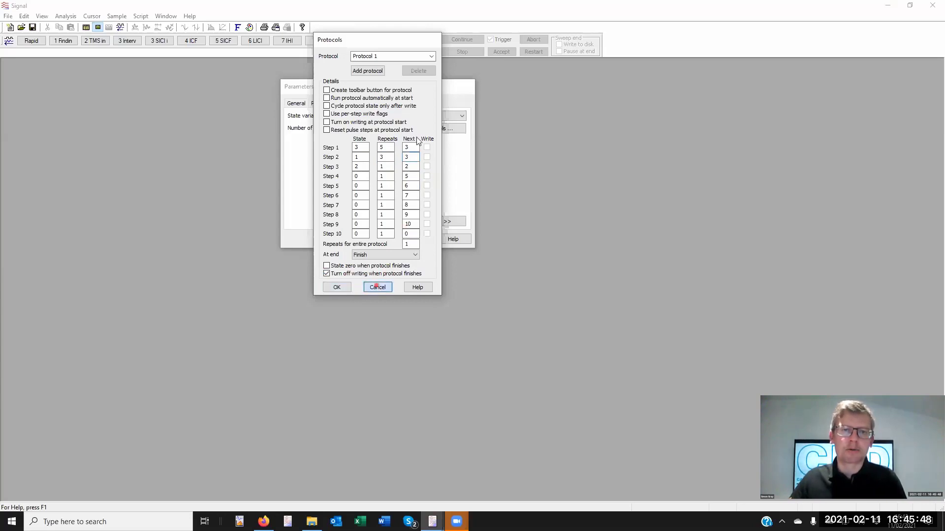
# - Discard the protocol edits and set the state ordering to Random with 1 repeat
pyautogui.click(378, 288)
pyautogui.click(444, 114)
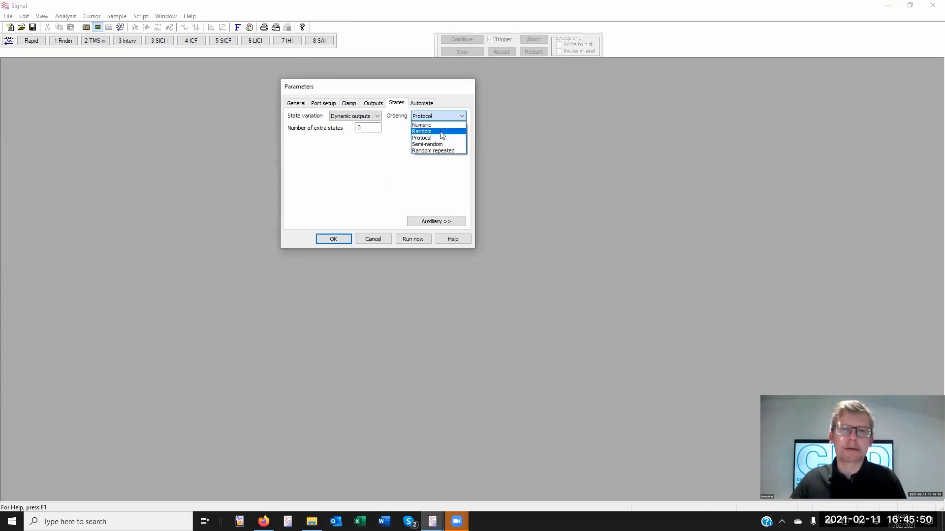
pyautogui.click(431, 132)
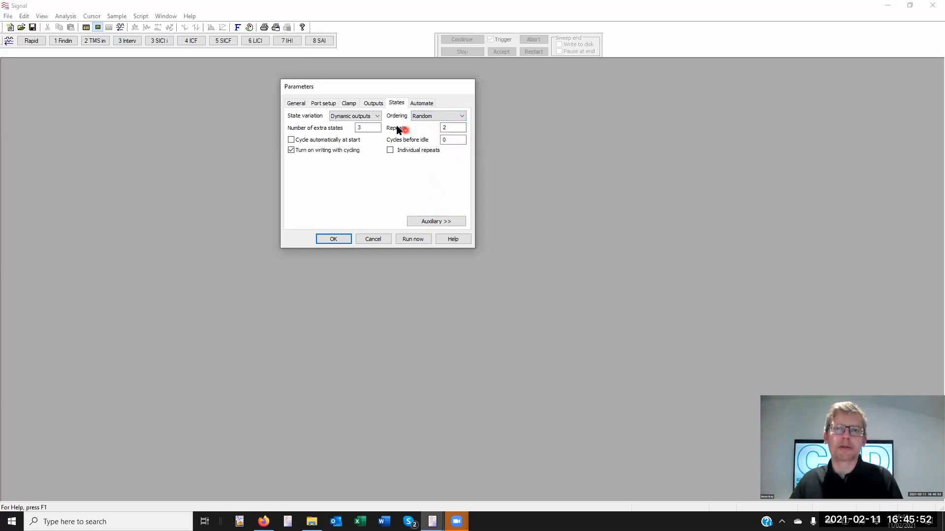
pyautogui.doubleClick(447, 128)
pyautogui.write('1')
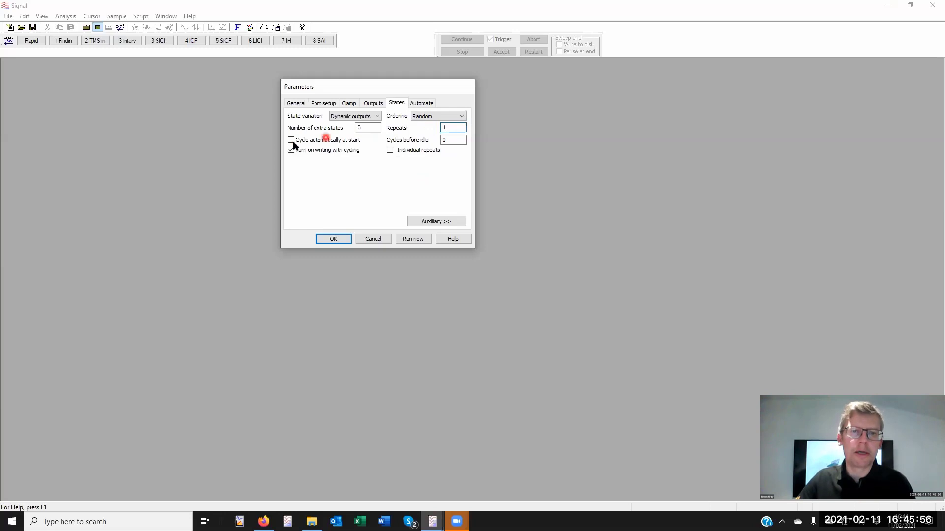
# - Enable individual repeats for the states and set the repeats for state 1 to 5
pyautogui.click(390, 151)
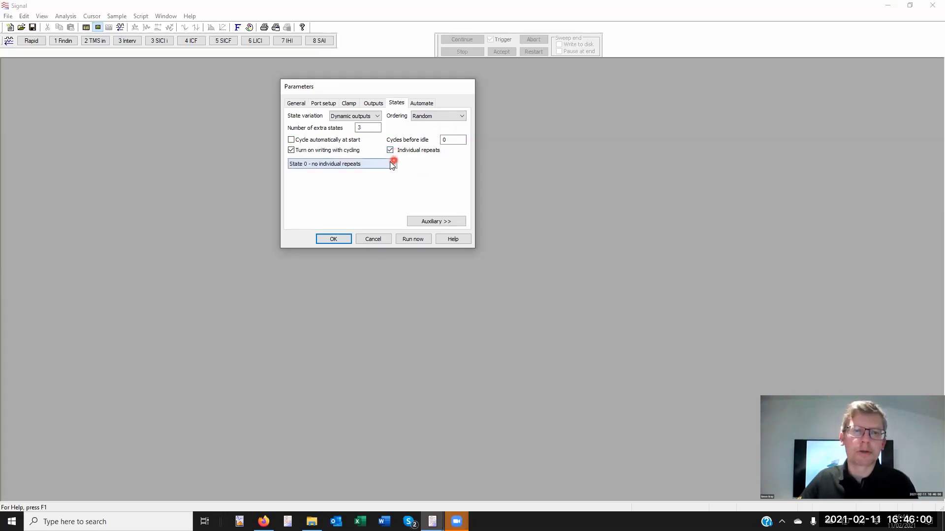
pyautogui.click(392, 163)
pyautogui.click(364, 180)
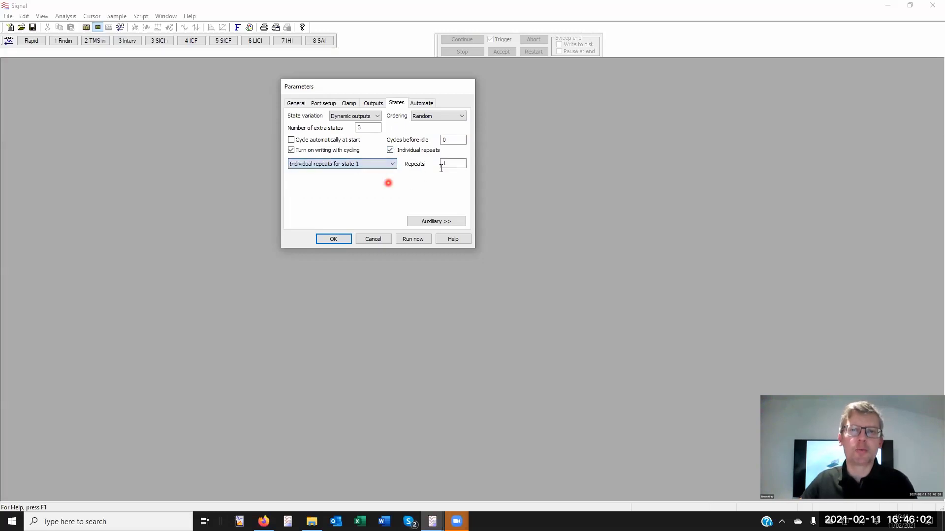
pyautogui.click(463, 163)
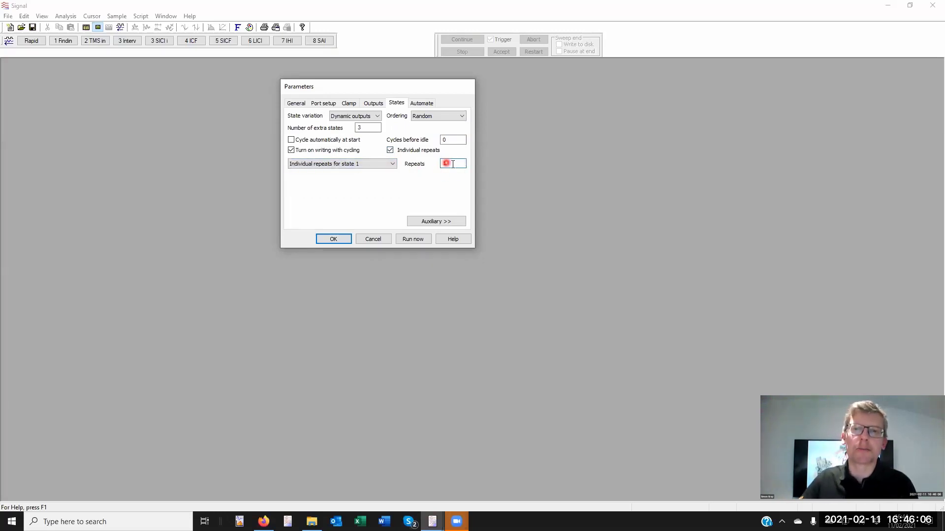
pyautogui.press('BackSpace')
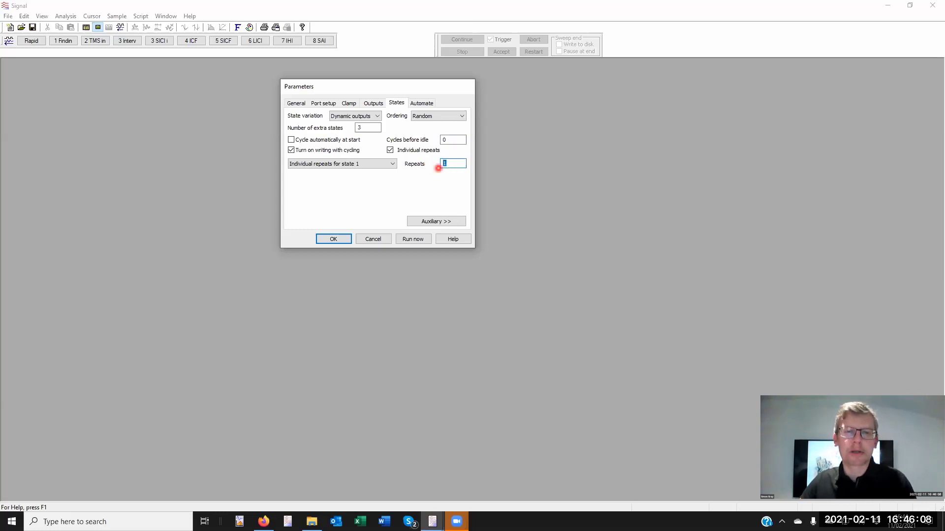
pyautogui.write('5')
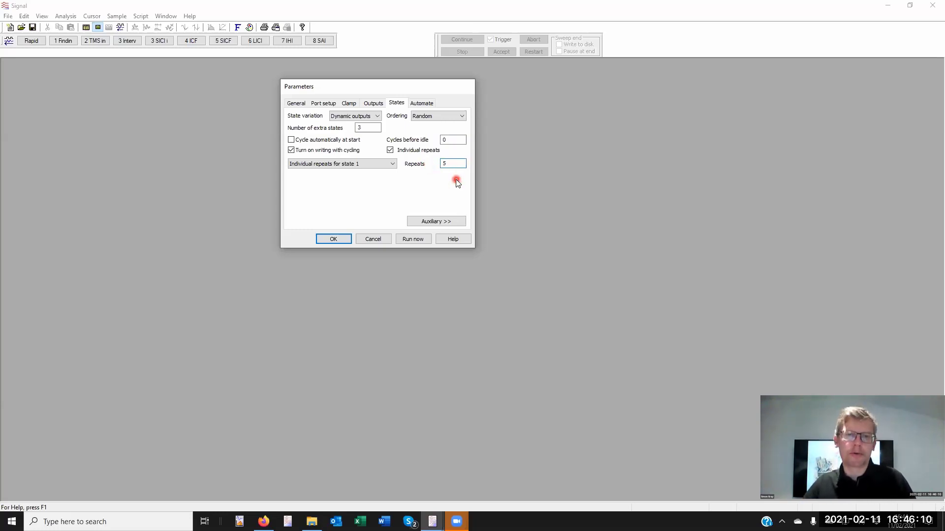
# - Set the individual repeats to 10 for state 2 and 15 for state 3
pyautogui.click(391, 164)
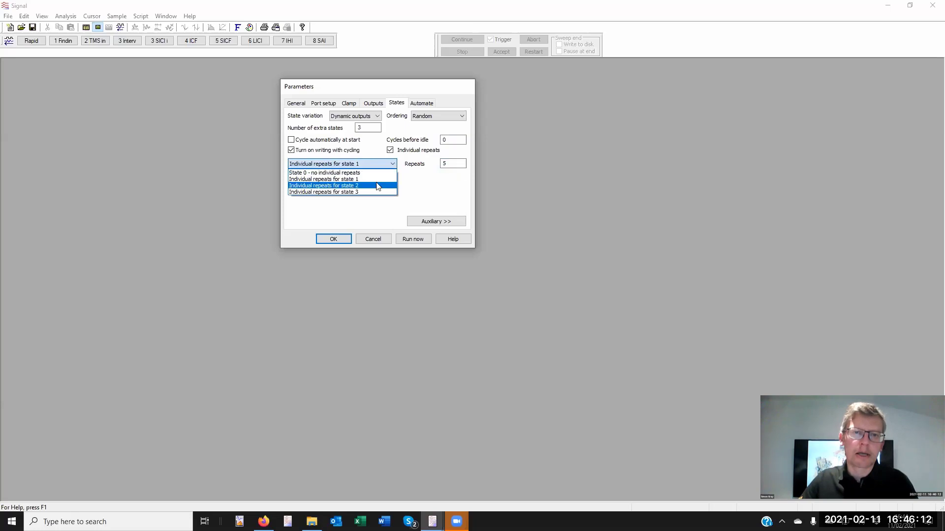
pyautogui.click(371, 186)
pyautogui.click(456, 164)
pyautogui.click(391, 163)
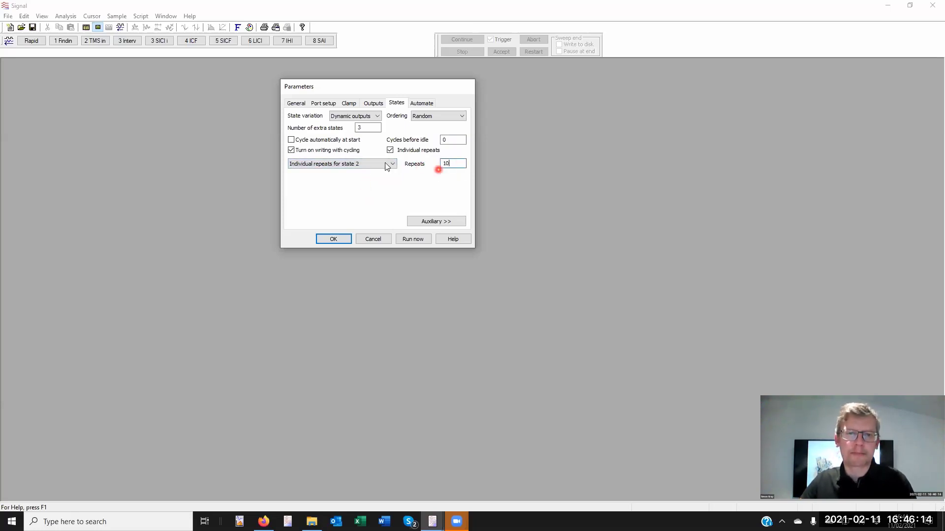
pyautogui.click(378, 186)
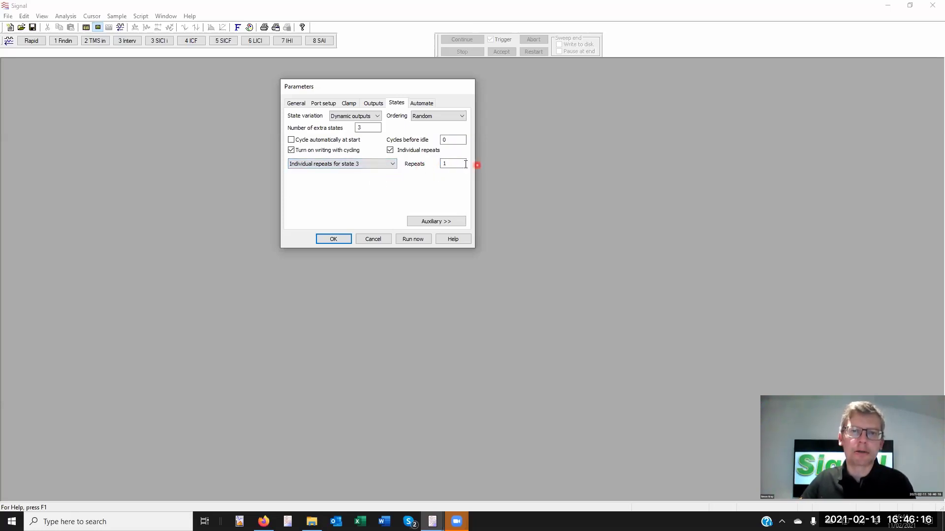
pyautogui.moveTo(454, 164); pyautogui.dragTo(436, 164)
pyautogui.write('15')
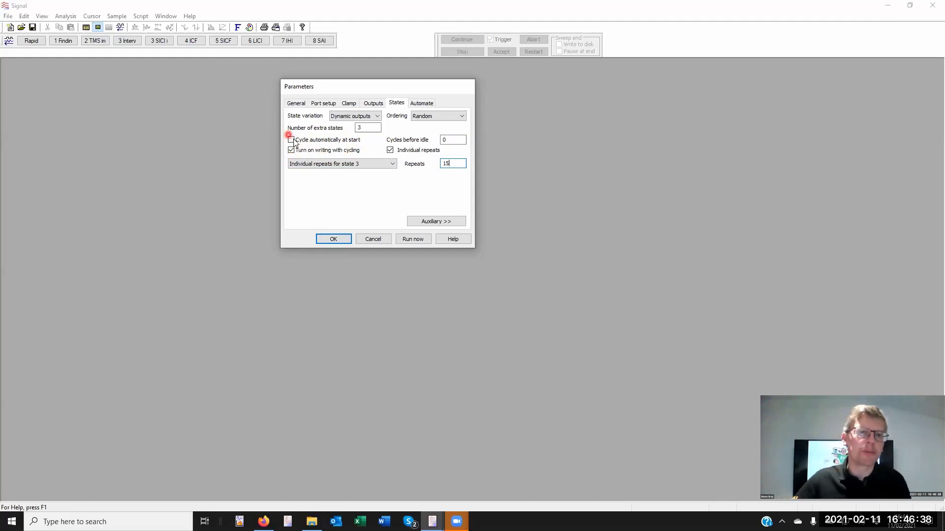
pyautogui.click(325, 164)
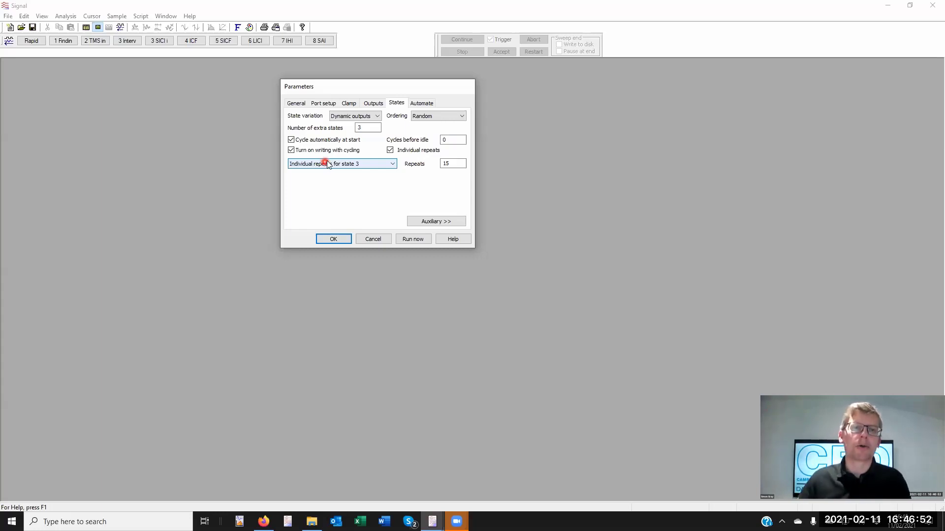
pyautogui.click(291, 140)
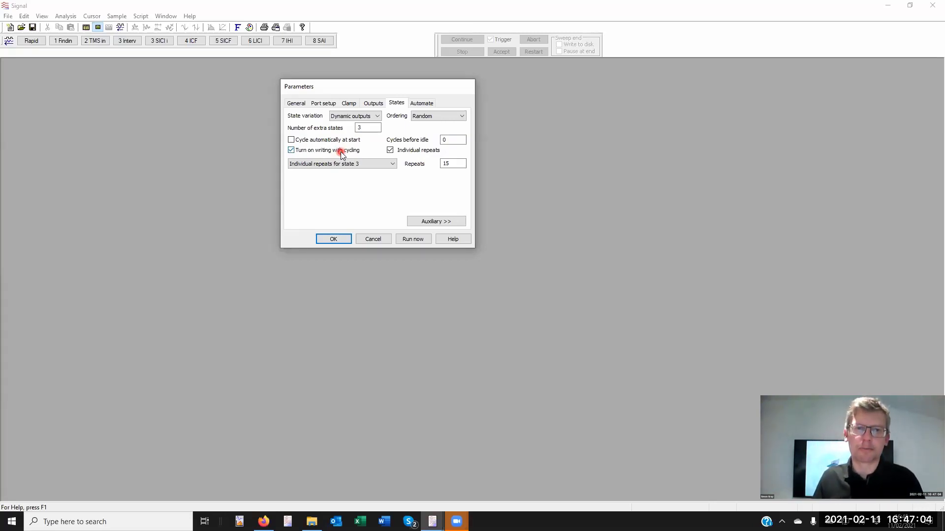
pyautogui.click(356, 117)
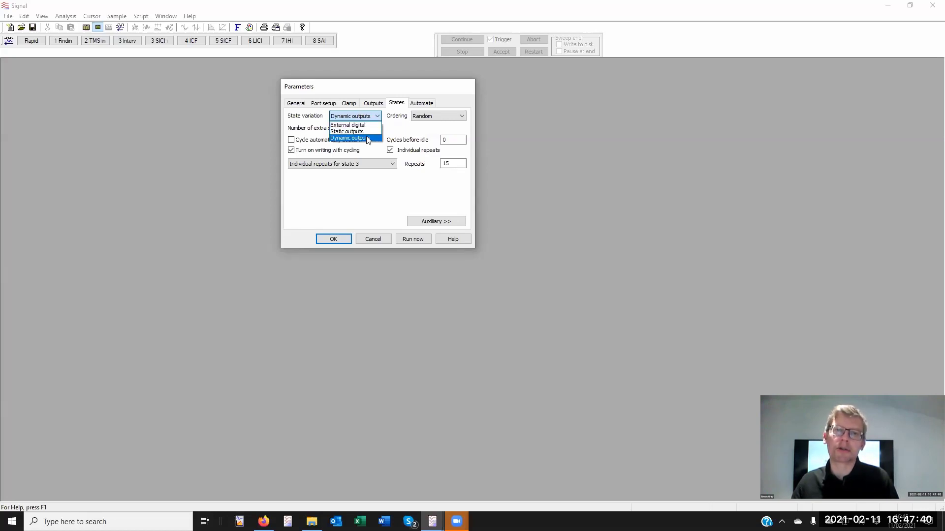
pyautogui.click(368, 139)
pyautogui.click(414, 191)
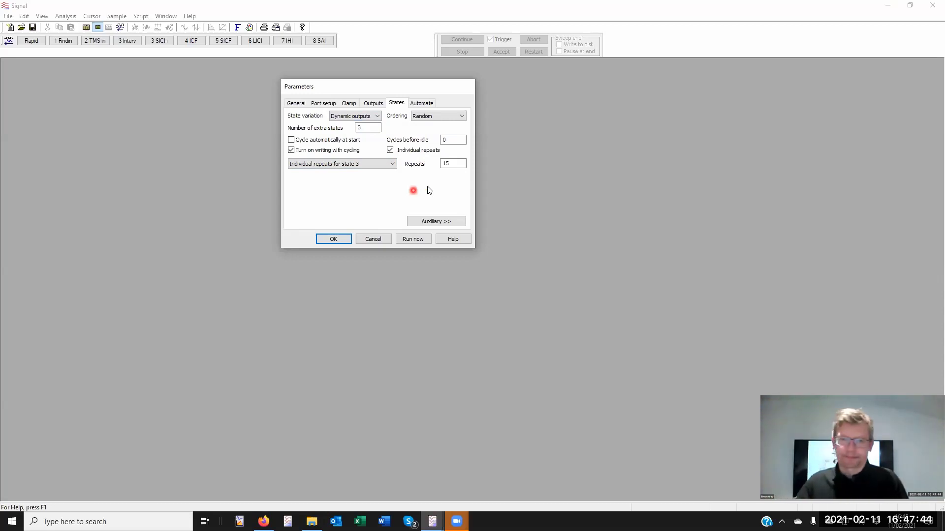
pyautogui.click(432, 222)
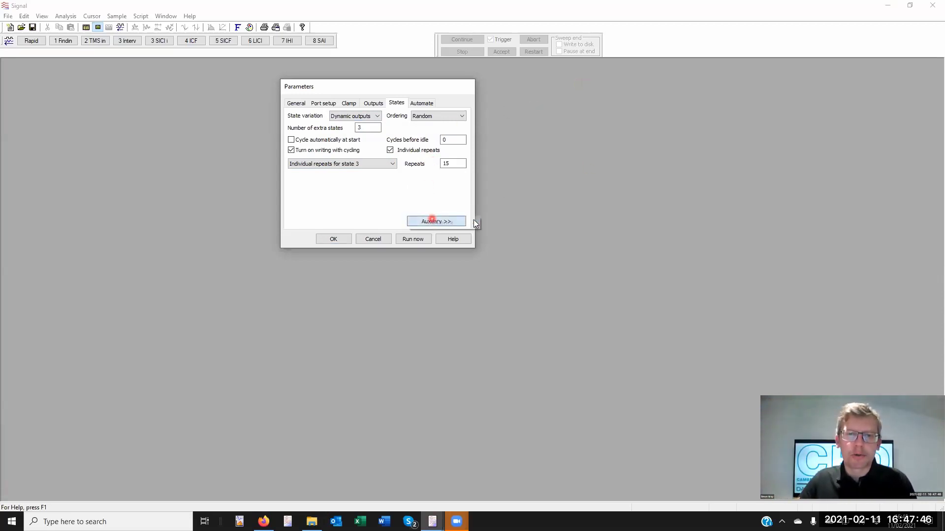
pyautogui.moveTo(464, 223)
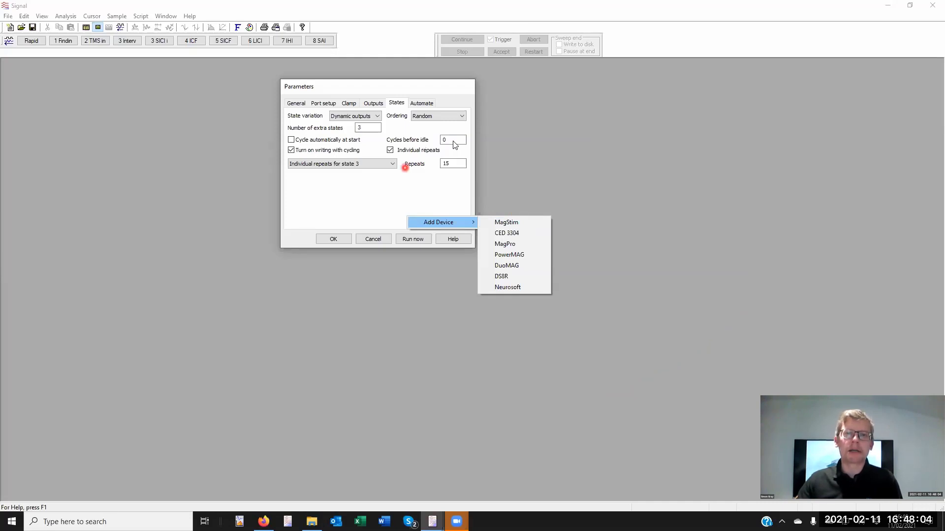
# - Set the number of cycles before idle to 2 for the random state sequence
pyautogui.click(455, 140)
pyautogui.moveTo(461, 140); pyautogui.dragTo(432, 142)
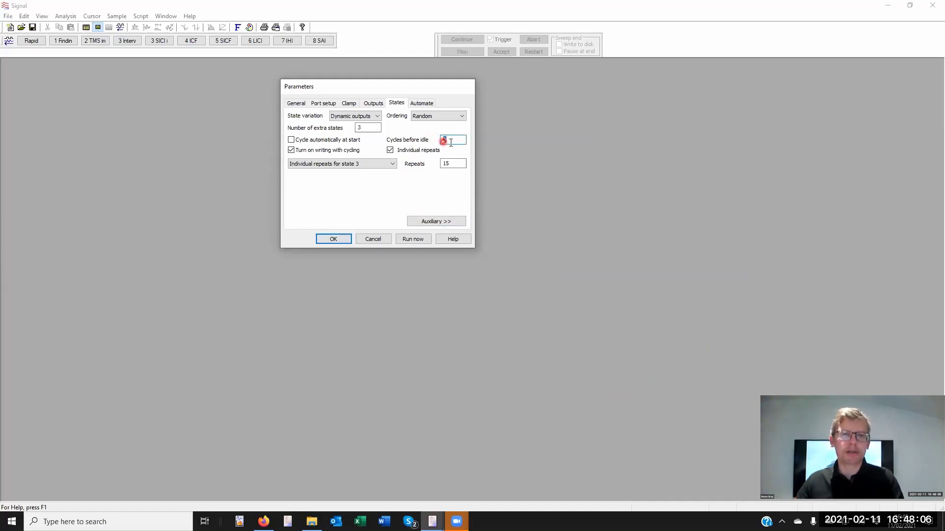
pyautogui.write('2')
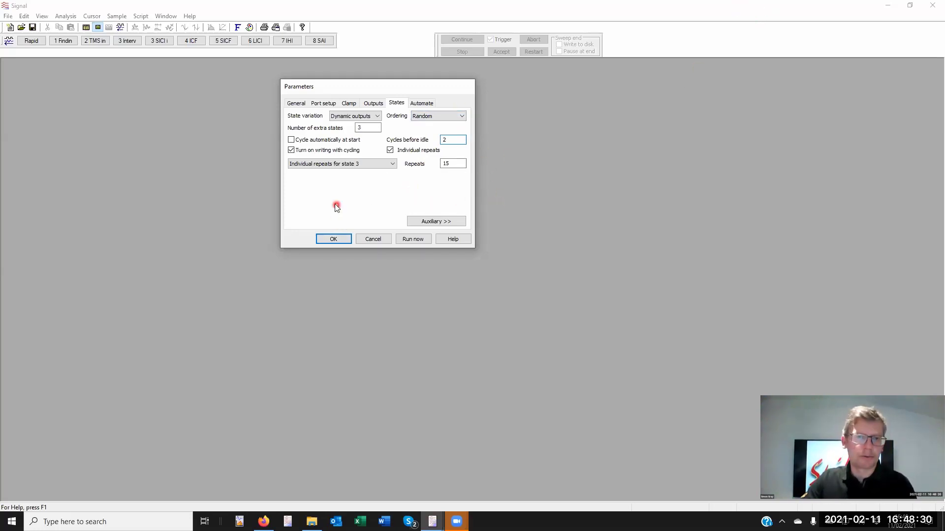
# - Add a DuoMAG auxiliary device with Dual DuoMAG MP as its stimulator type, and place its configuration dialog beside the Parameters dialog
pyautogui.click(433, 221)
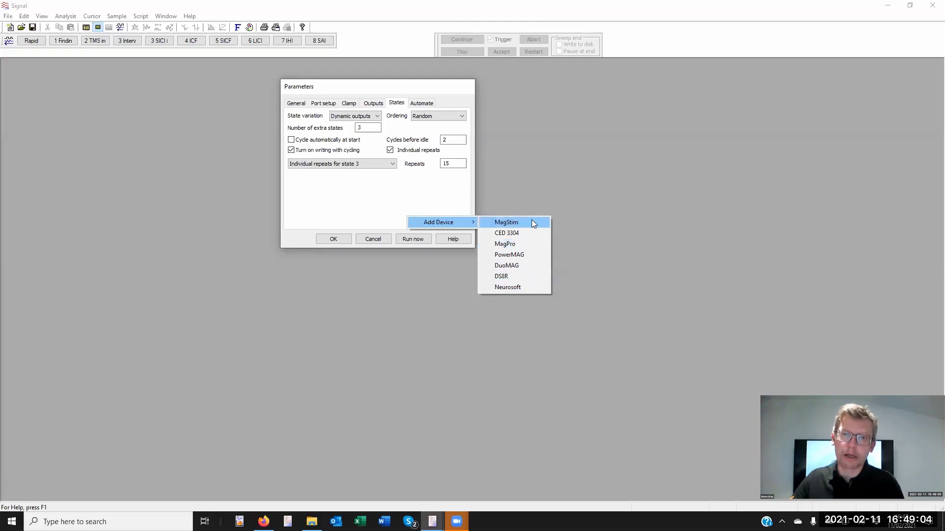
pyautogui.click(511, 265)
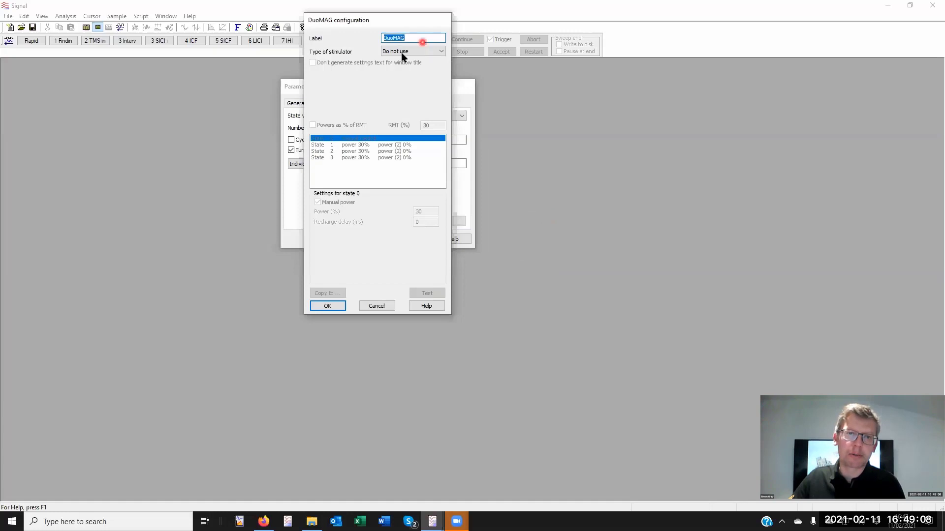
pyautogui.click(407, 53)
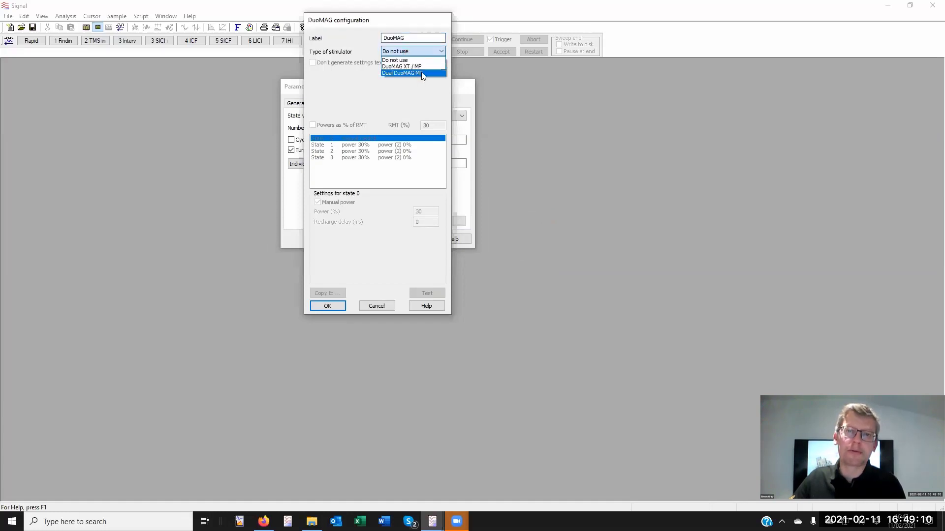
pyautogui.click(422, 74)
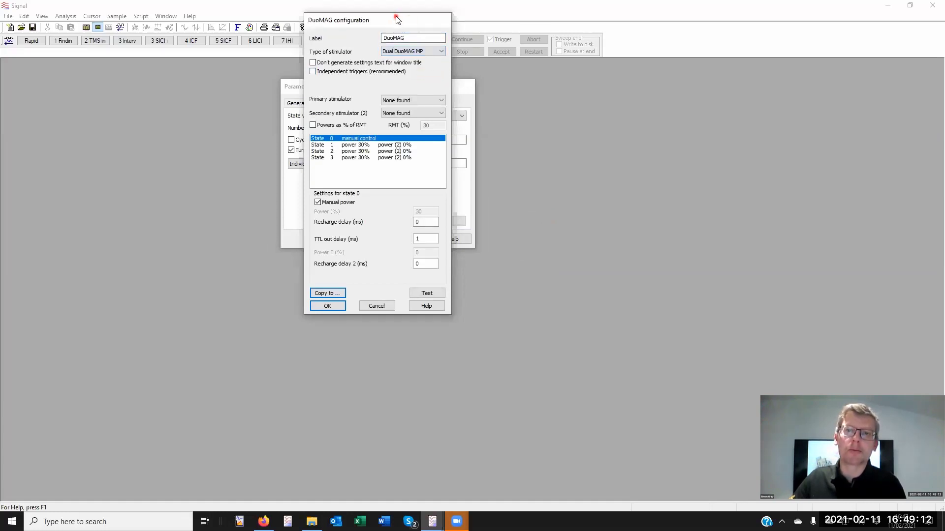
pyautogui.moveTo(397, 19); pyautogui.dragTo(571, 64)
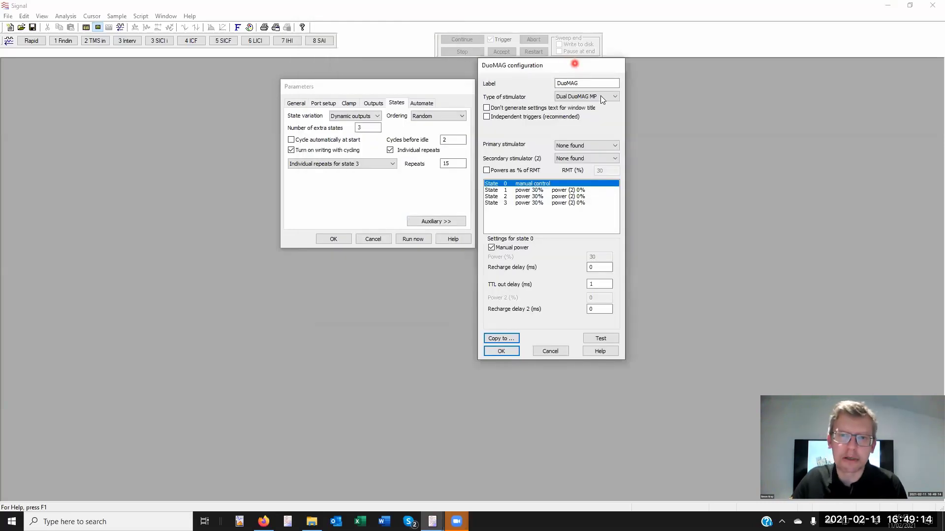
# - Enable independent triggers for the DuoMAG device and check the choices for the primary and secondary stimulators
pyautogui.click(564, 157)
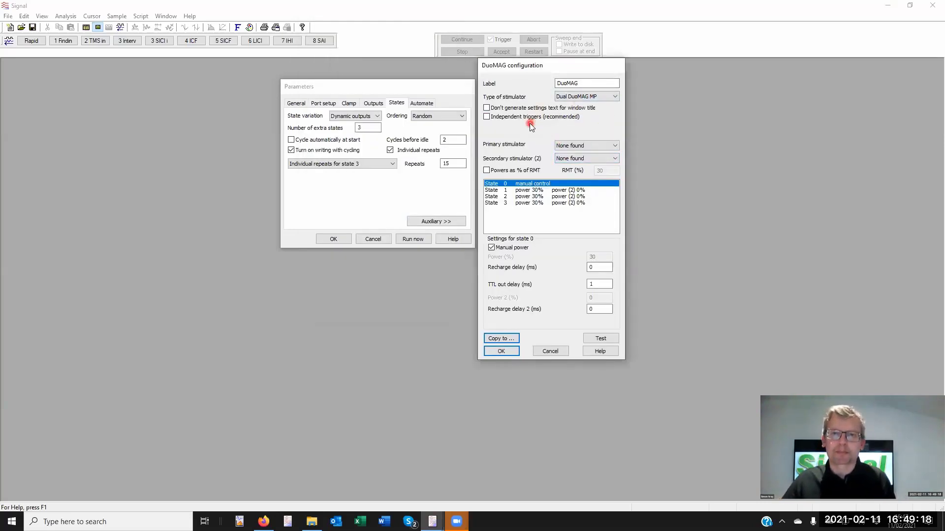
pyautogui.click(487, 118)
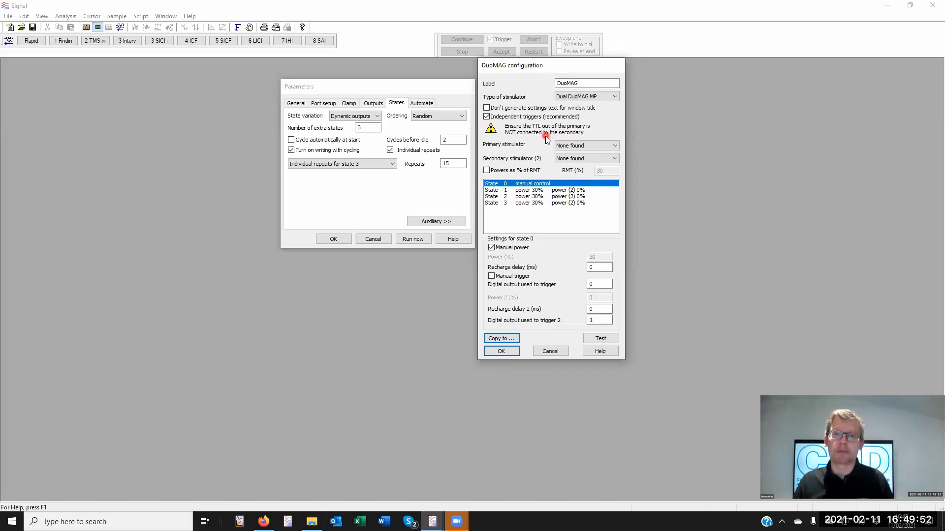
pyautogui.click(612, 144)
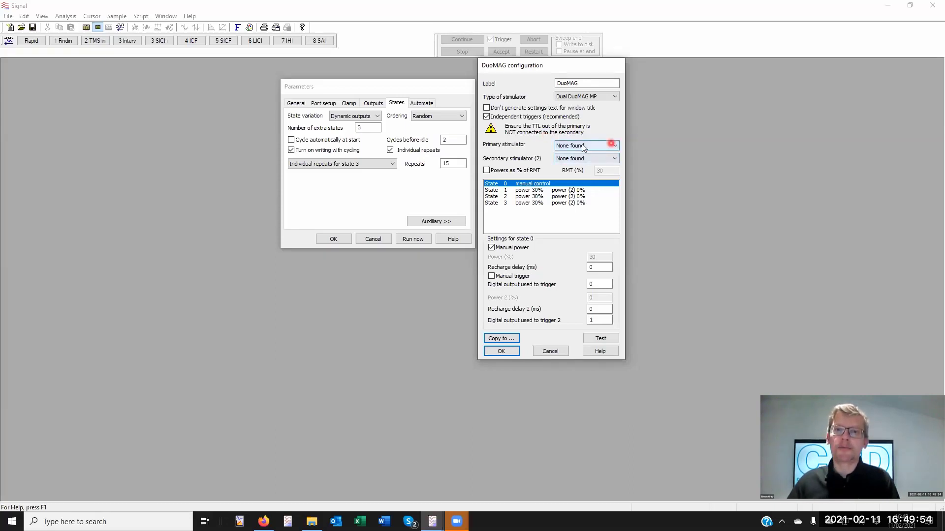
pyautogui.click(577, 159)
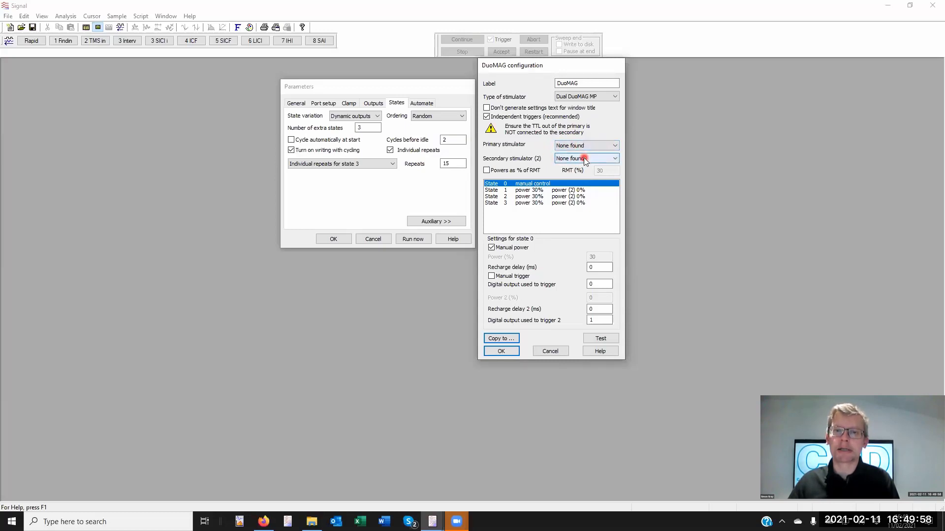
# - Express the DuoMAG powers as a percentage of RMT and set the RMT to 40%
pyautogui.click(488, 170)
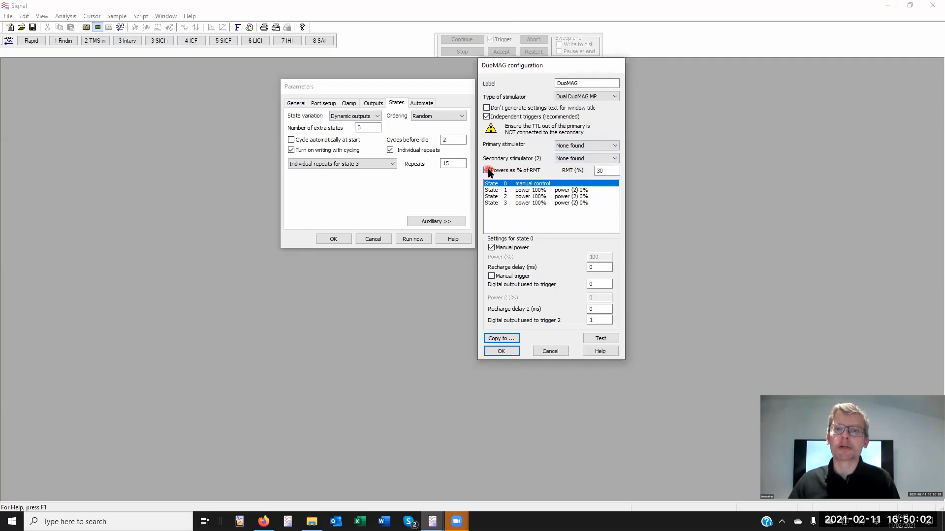
pyautogui.click(487, 171)
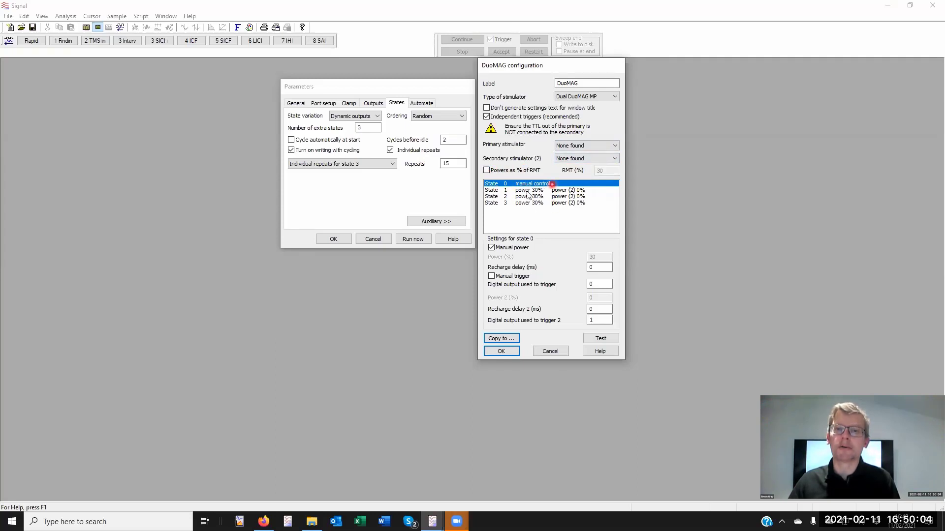
pyautogui.click(504, 171)
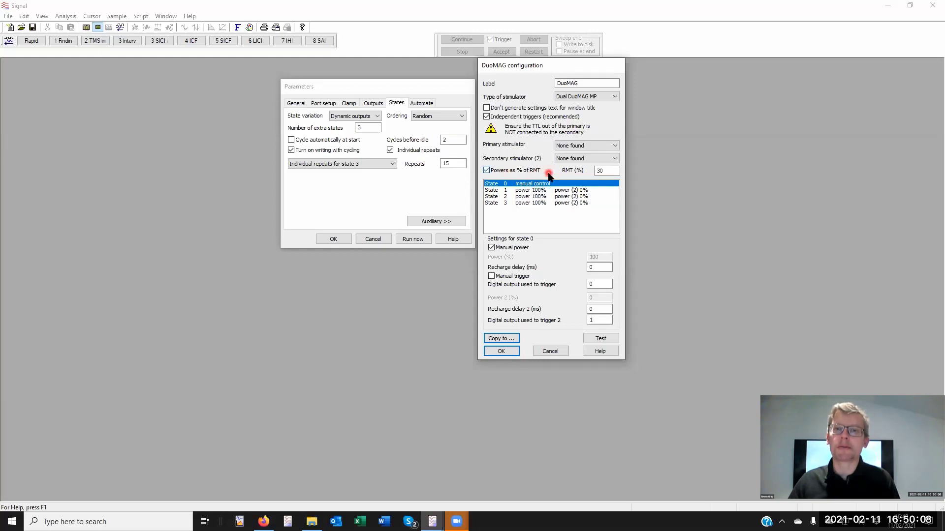
pyautogui.doubleClick(594, 170)
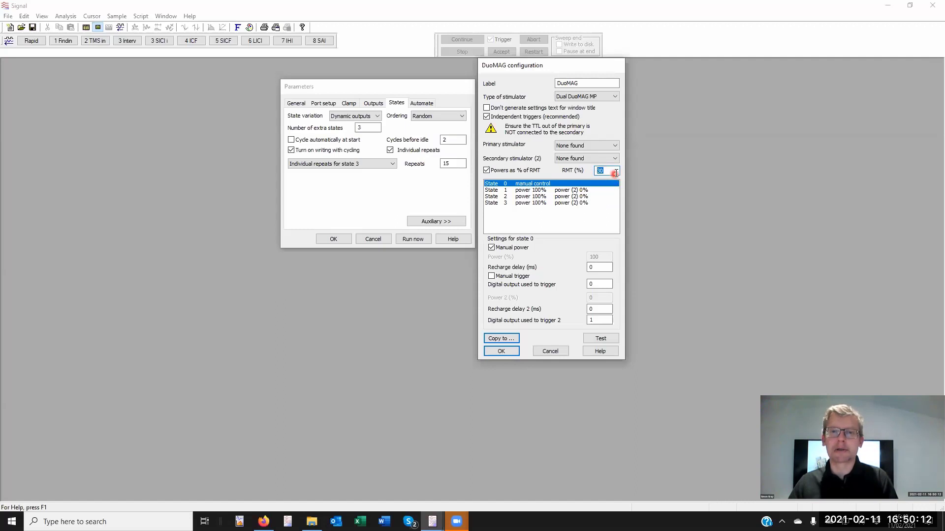
pyautogui.write('40')
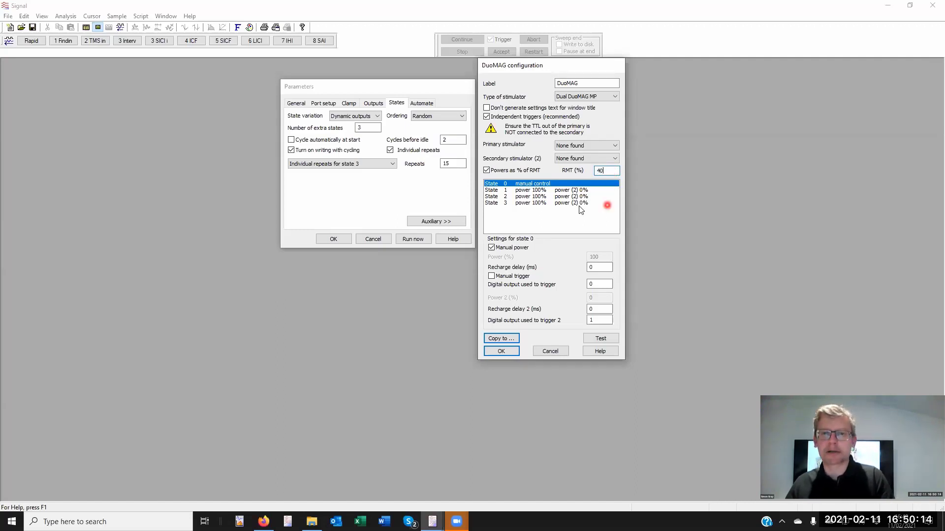
# - Set the primary stimulator power of state 1 to 120% in the DuoMAG configuration
pyautogui.click(520, 191)
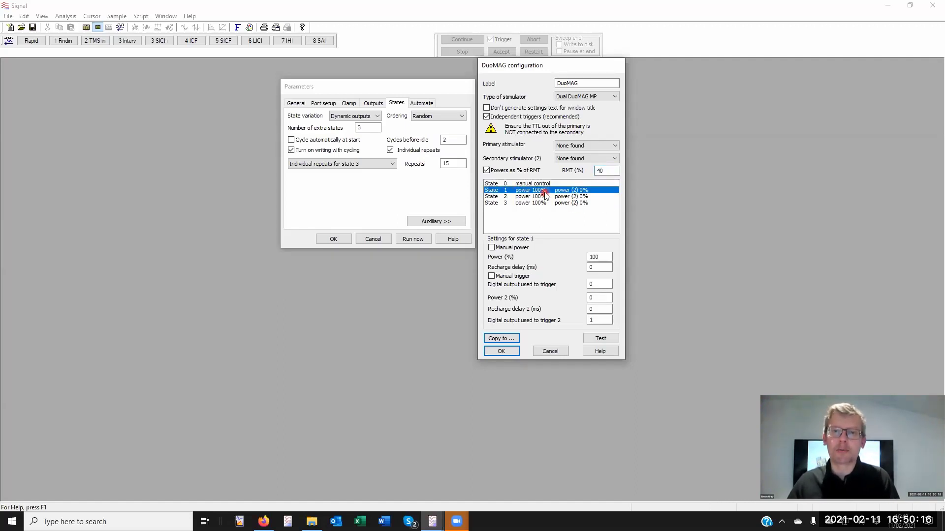
pyautogui.doubleClick(599, 256)
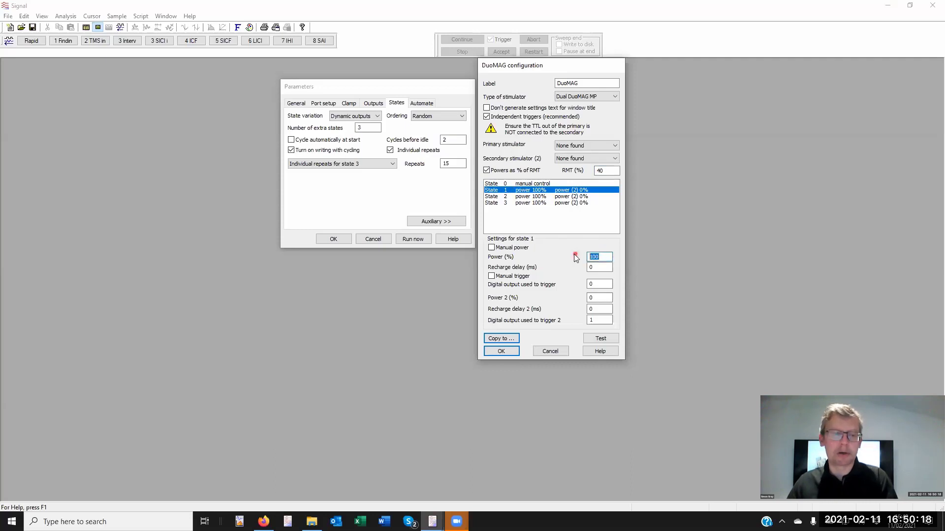
pyautogui.write('12')
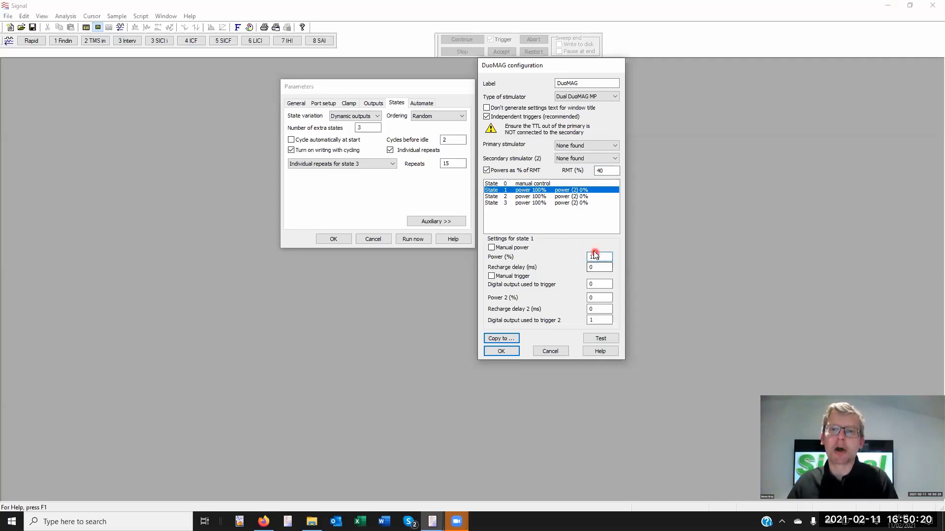
pyautogui.write('0')
pyautogui.click(601, 171)
pyautogui.click(609, 171)
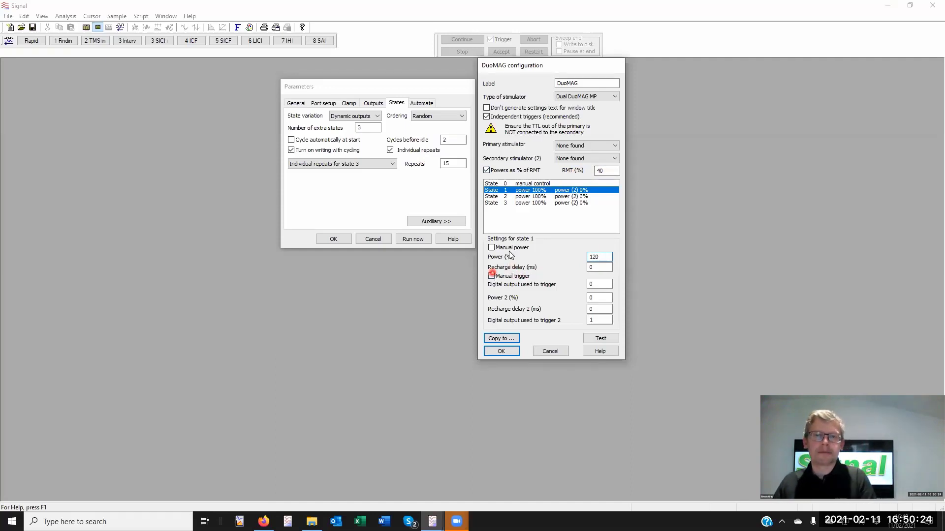
pyautogui.click(508, 269)
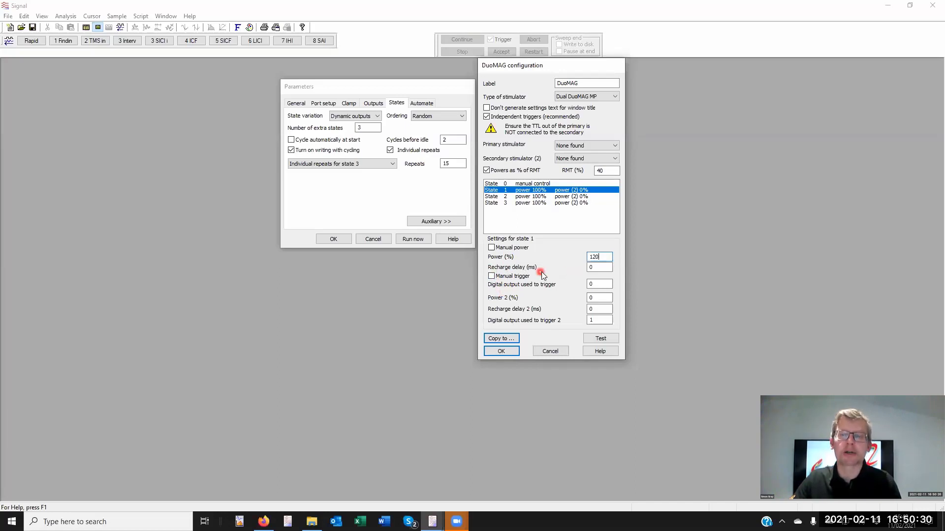
# - Set Power 2 of state 1 to 140% and accept the DuoMAG configuration
pyautogui.rightClick(598, 270)
pyautogui.click(607, 296)
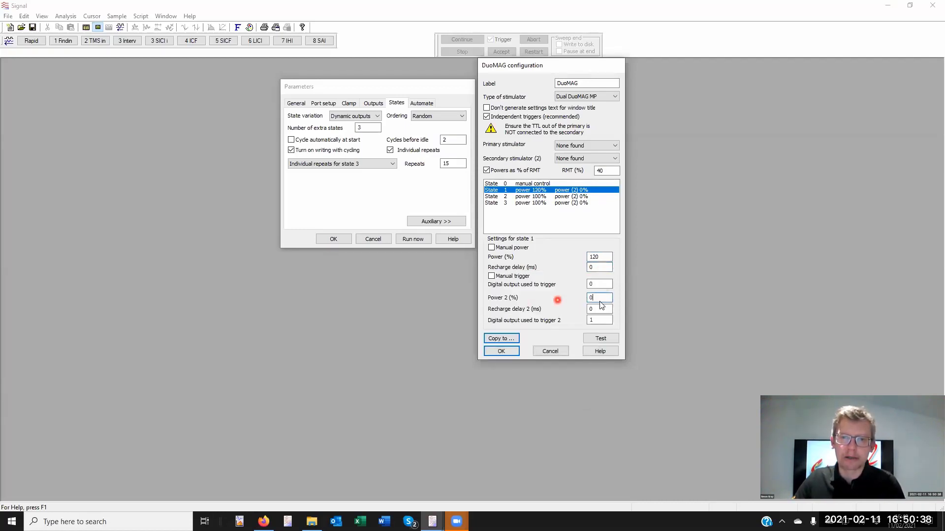
pyautogui.moveTo(602, 298); pyautogui.dragTo(569, 295)
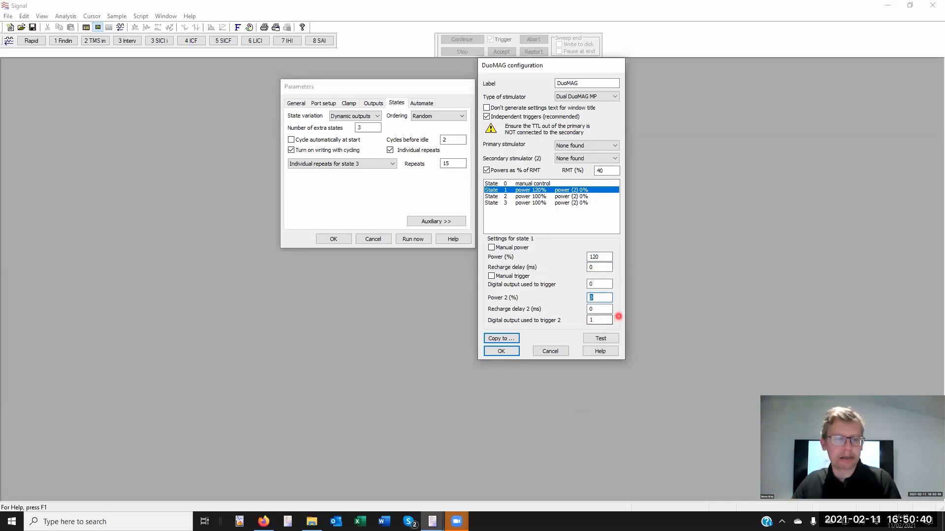
pyautogui.write('140')
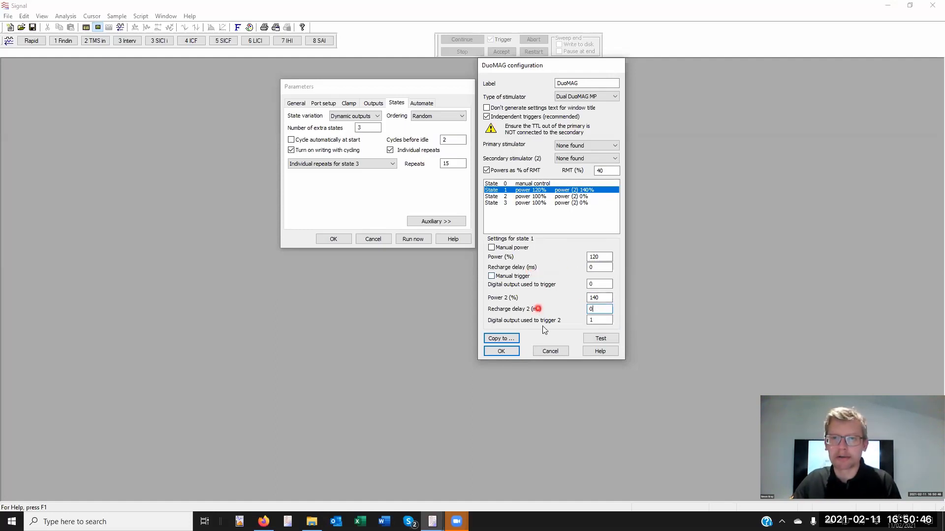
pyautogui.click(508, 352)
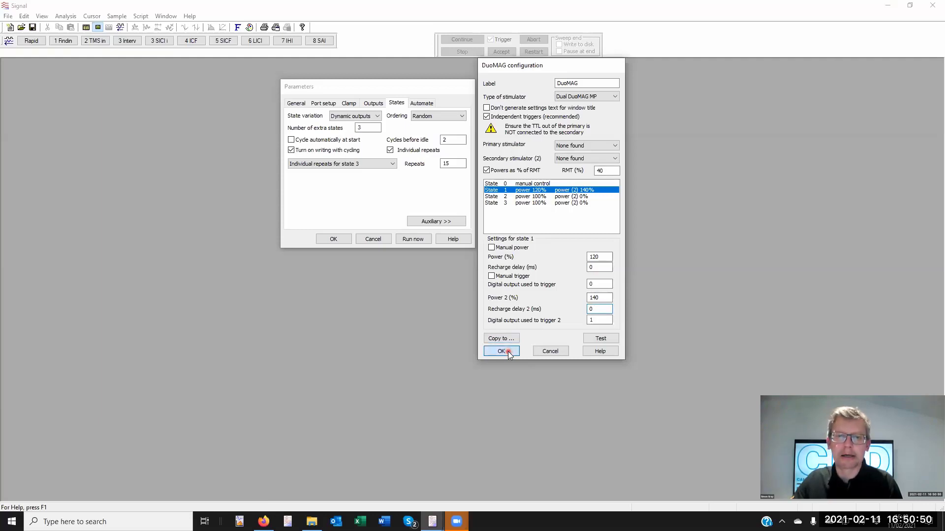
# - Add a MagStim auxiliary device with Magstim BiStim as its stimulator type, and check its communication port choices
pyautogui.click(433, 221)
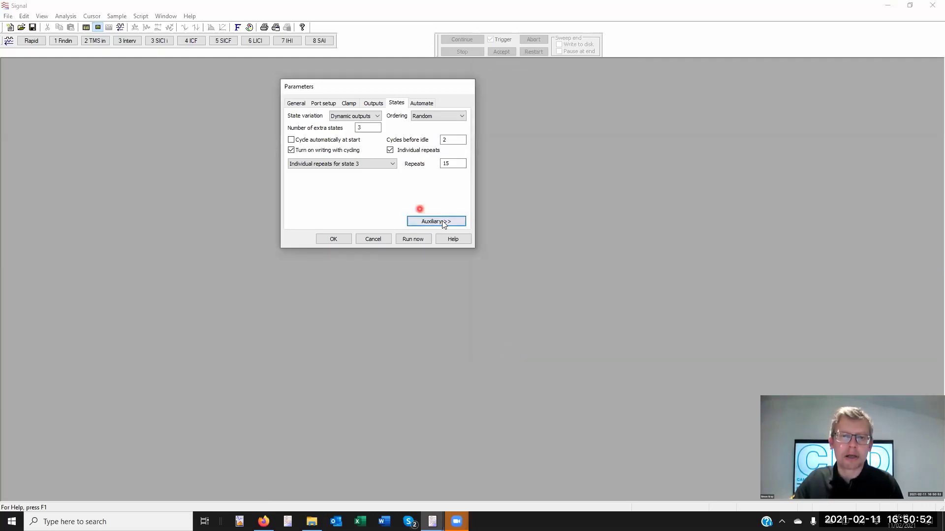
pyautogui.moveTo(488, 222)
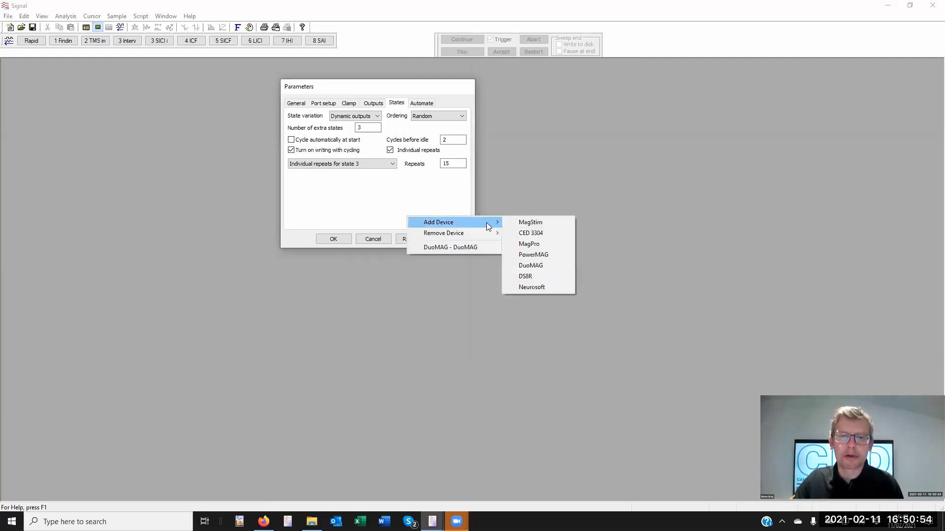
pyautogui.click(544, 224)
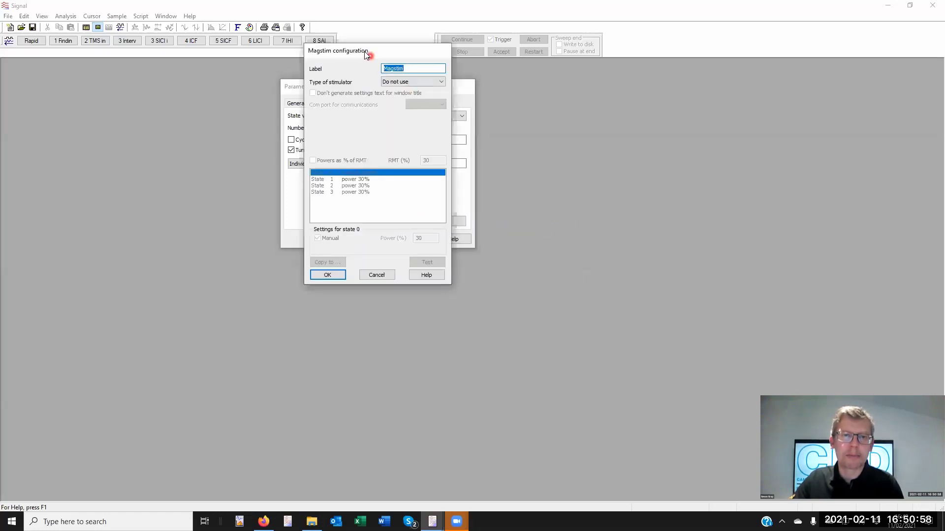
pyautogui.moveTo(365, 54); pyautogui.dragTo(561, 80)
pyautogui.click(629, 107)
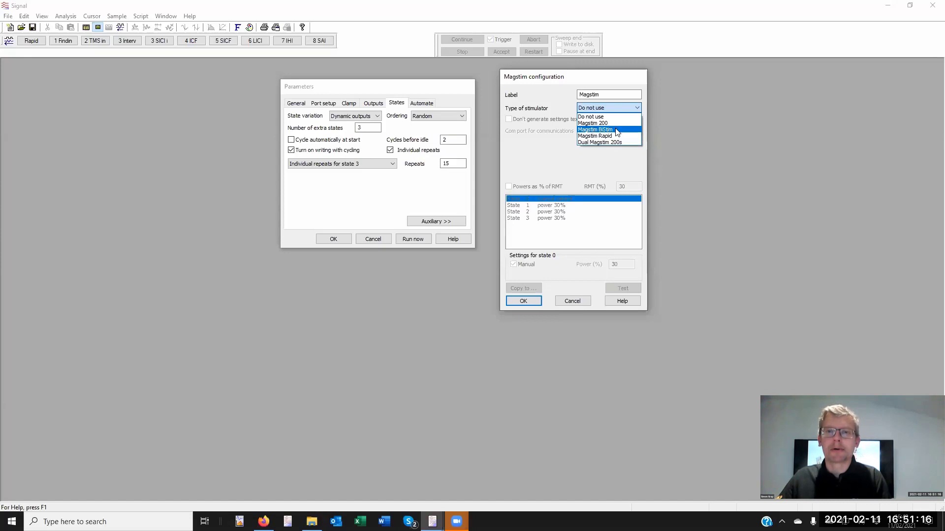
pyautogui.click(617, 130)
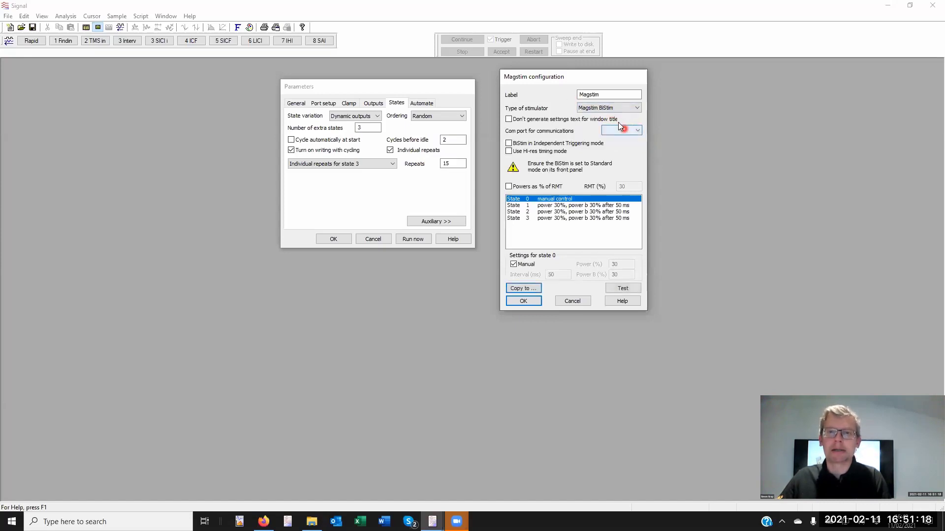
pyautogui.click(636, 130)
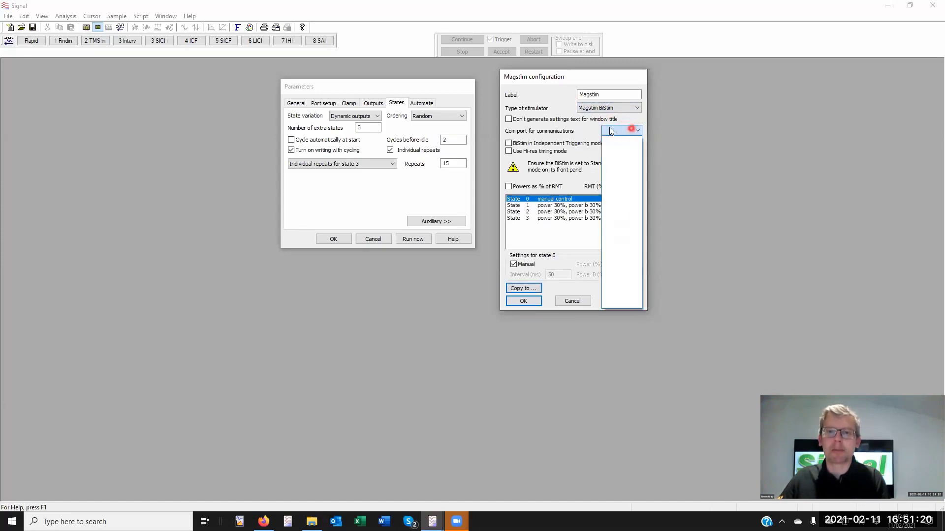
pyautogui.click(572, 130)
# - Set the BiStim interval of state 2 to 5 ms and accept the Magstim configuration
pyautogui.click(546, 205)
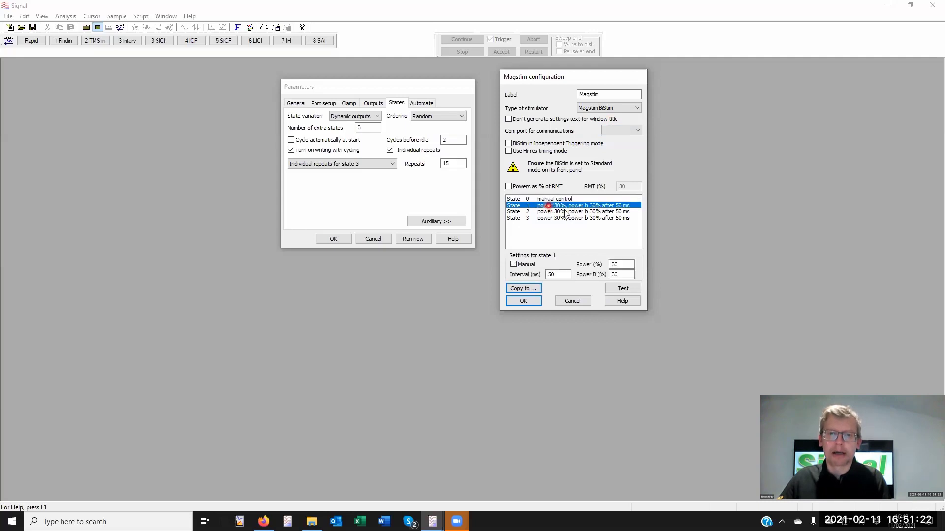
pyautogui.click(596, 206)
pyautogui.click(595, 212)
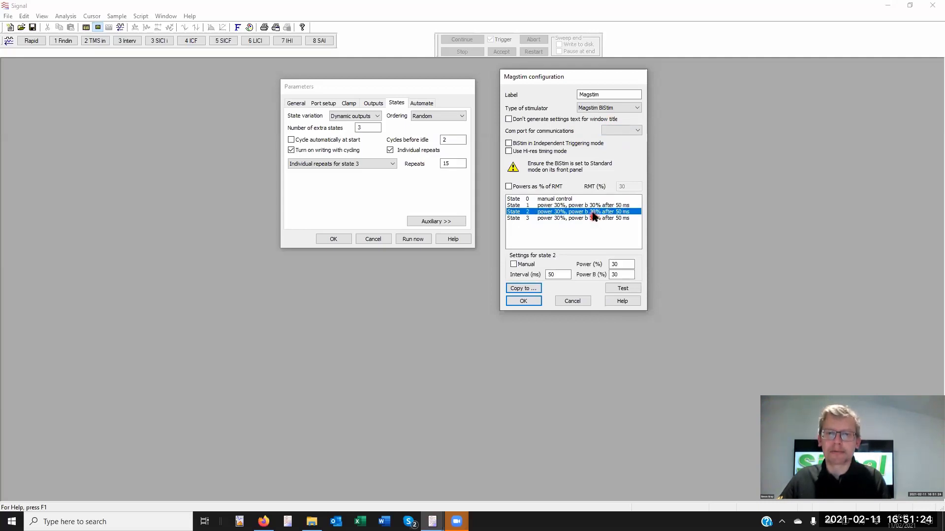
pyautogui.click(593, 218)
pyautogui.click(594, 206)
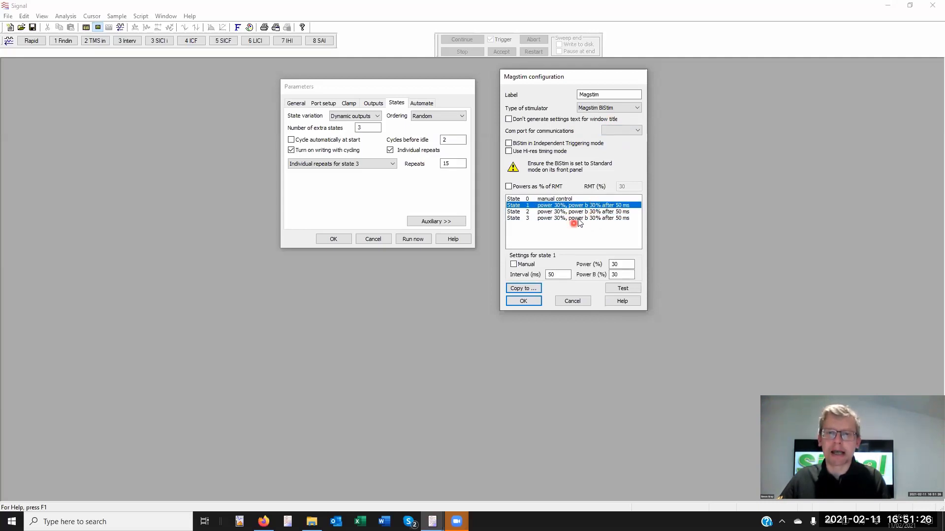
pyautogui.click(572, 211)
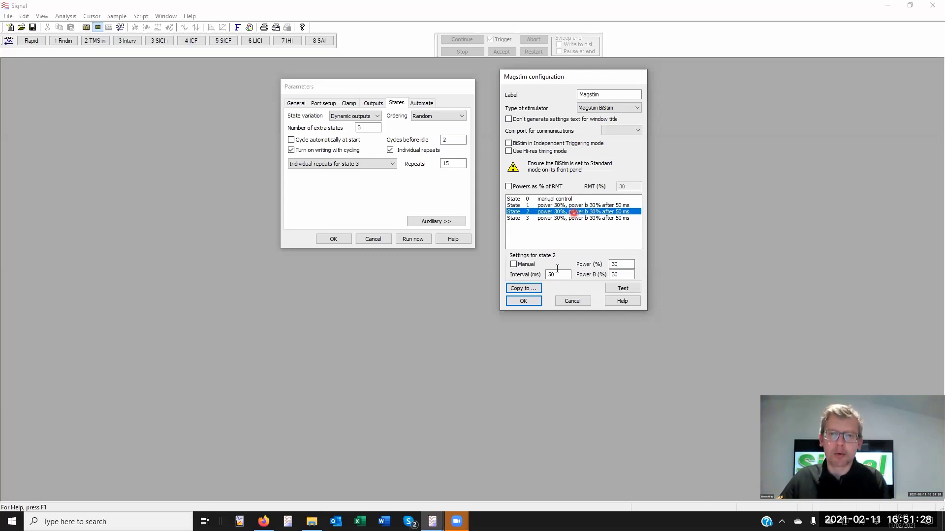
pyautogui.click(568, 275)
pyautogui.moveTo(550, 274); pyautogui.dragTo(534, 277)
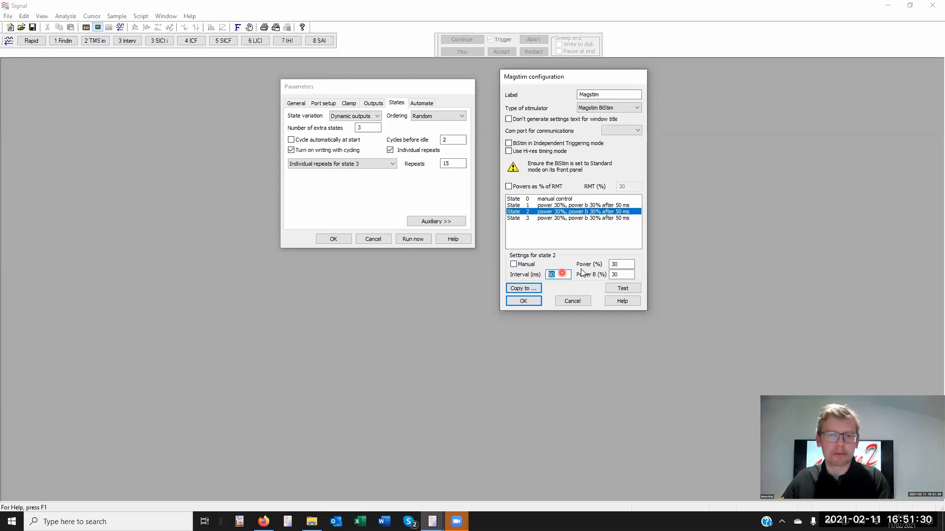
pyautogui.write('5')
pyautogui.click(621, 274)
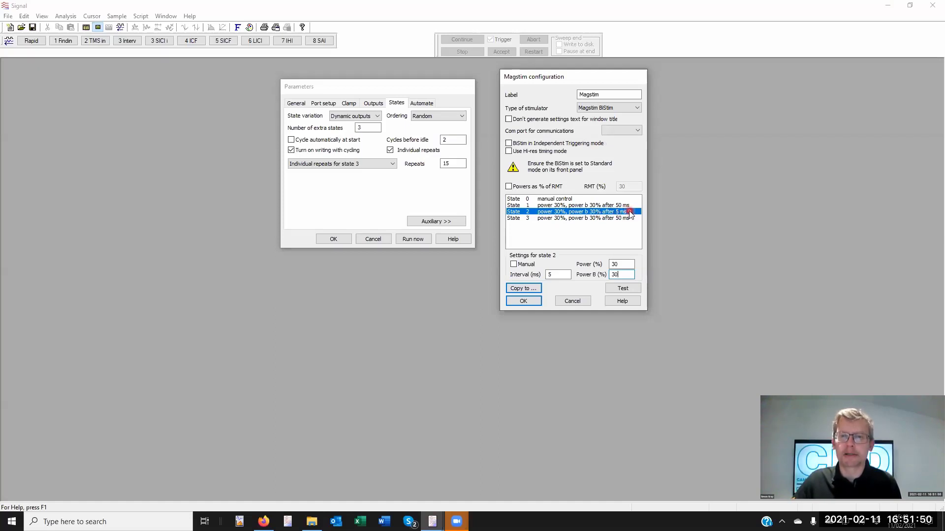
pyautogui.click(522, 299)
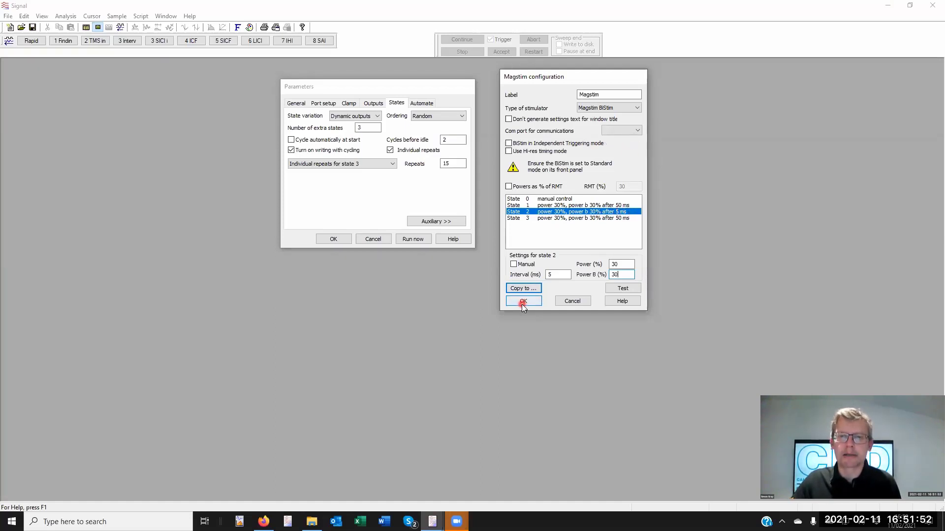
# - Reopen the DuoMAG configuration, review the settings for state 2 and close it again
pyautogui.click(434, 220)
pyautogui.click(472, 247)
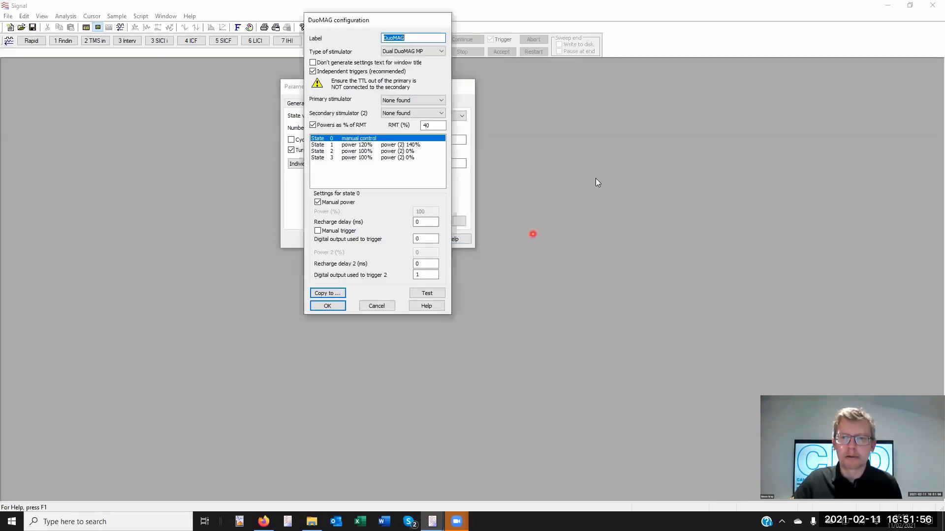
pyautogui.click(355, 152)
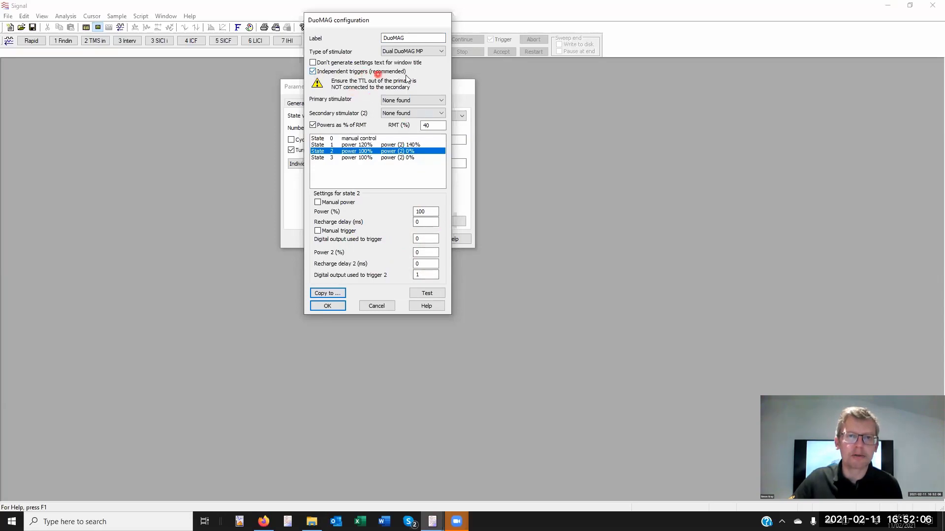
pyautogui.click(326, 308)
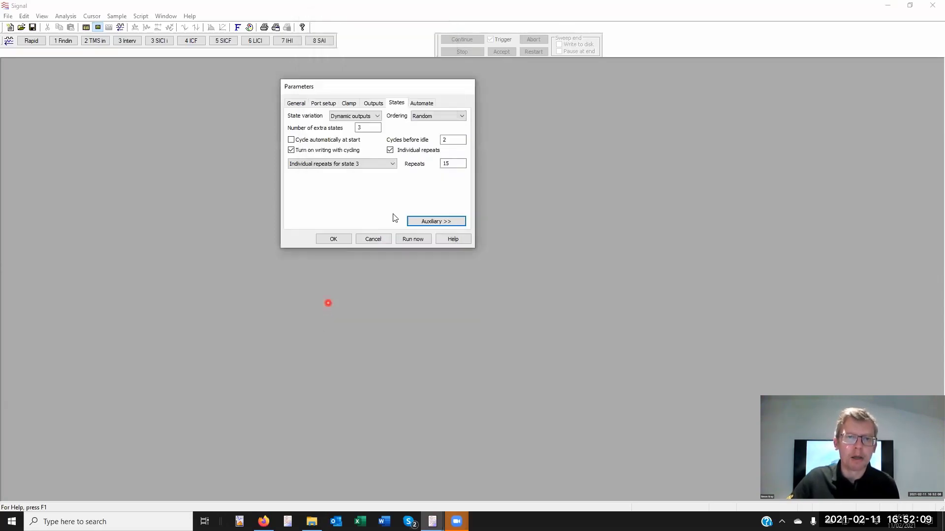
# - Examine the timing of the digital output pulses for state 2 in the pulses configuration, including the square pulse on digital output 1
pyautogui.click(372, 104)
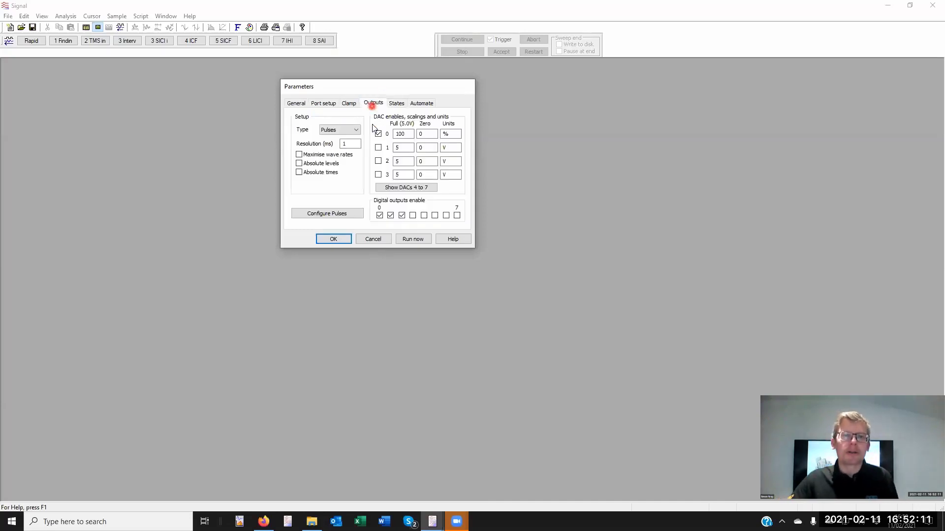
pyautogui.click(328, 214)
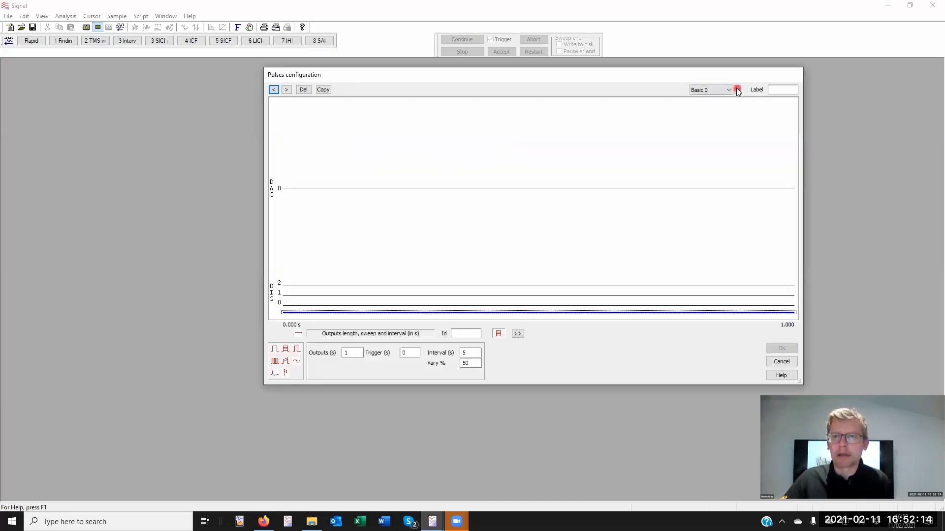
pyautogui.click(737, 88)
pyautogui.click(737, 88)
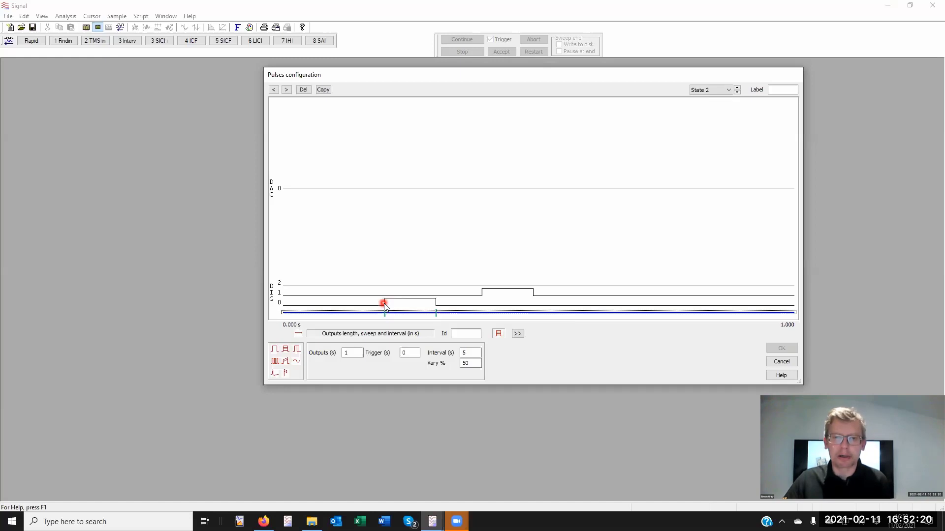
pyautogui.click(480, 289)
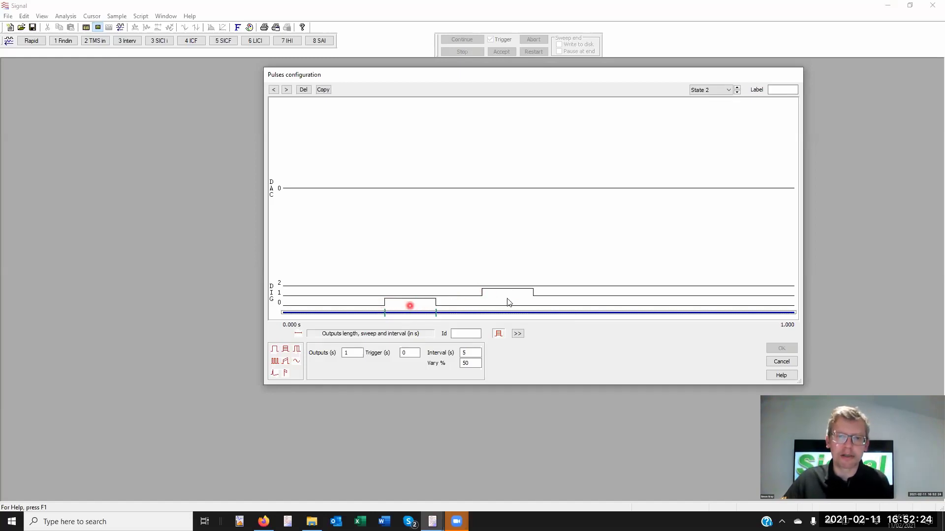
pyautogui.click(481, 298)
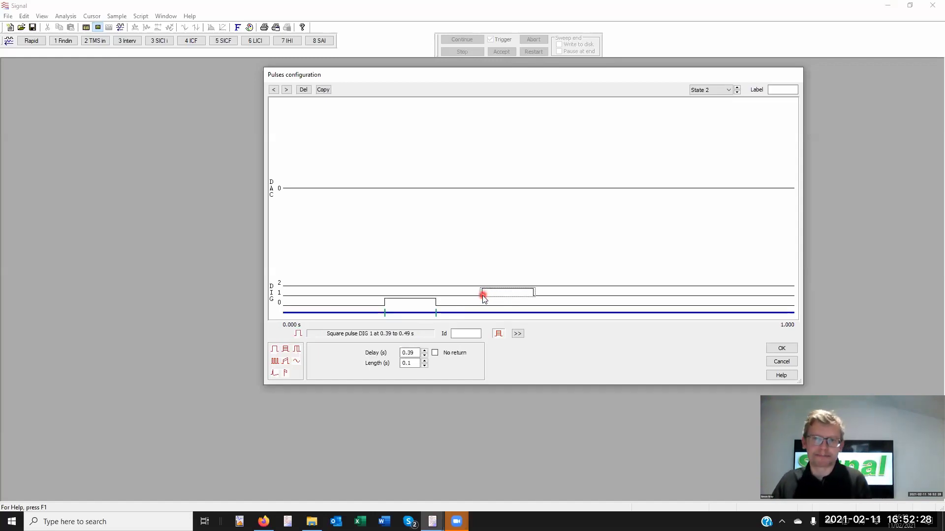
pyautogui.click(782, 349)
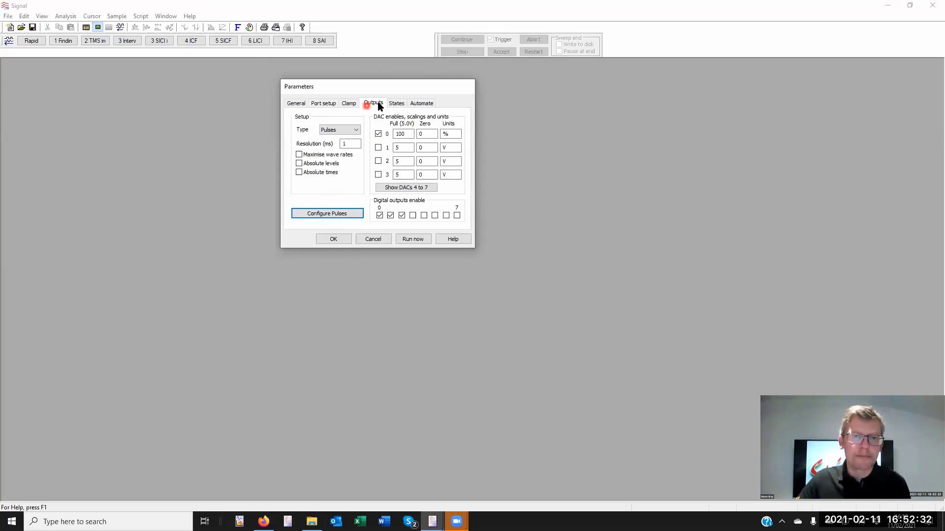
# - Check the auxiliary devices configured for the sampling states and open the sampling automation settings
pyautogui.click(400, 104)
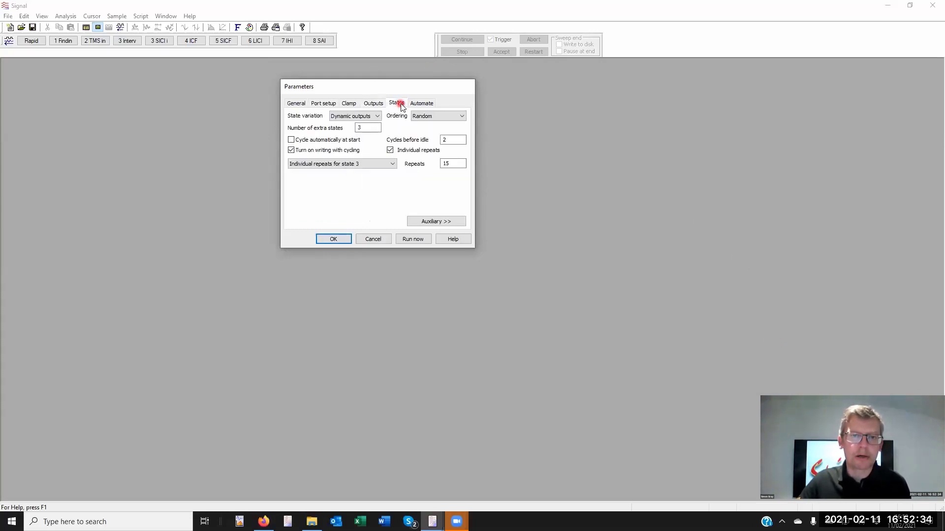
pyautogui.click(419, 224)
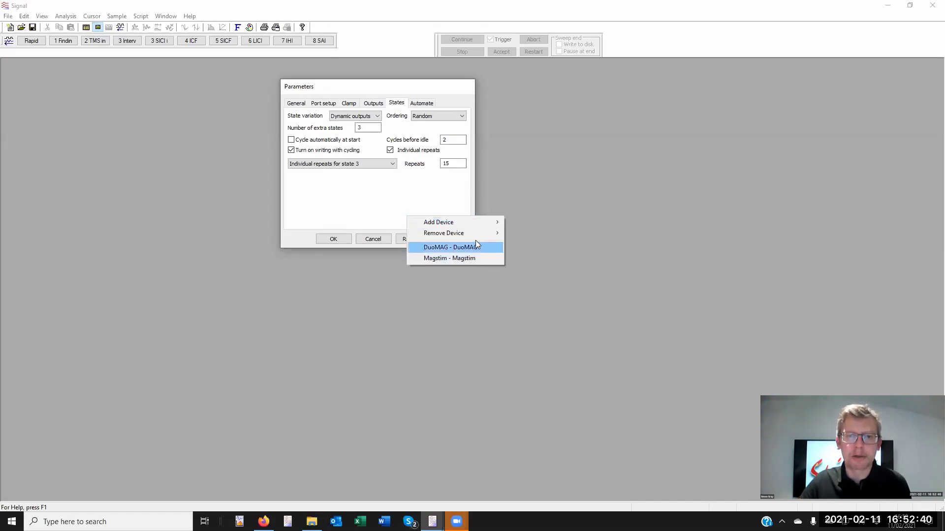
pyautogui.click(439, 199)
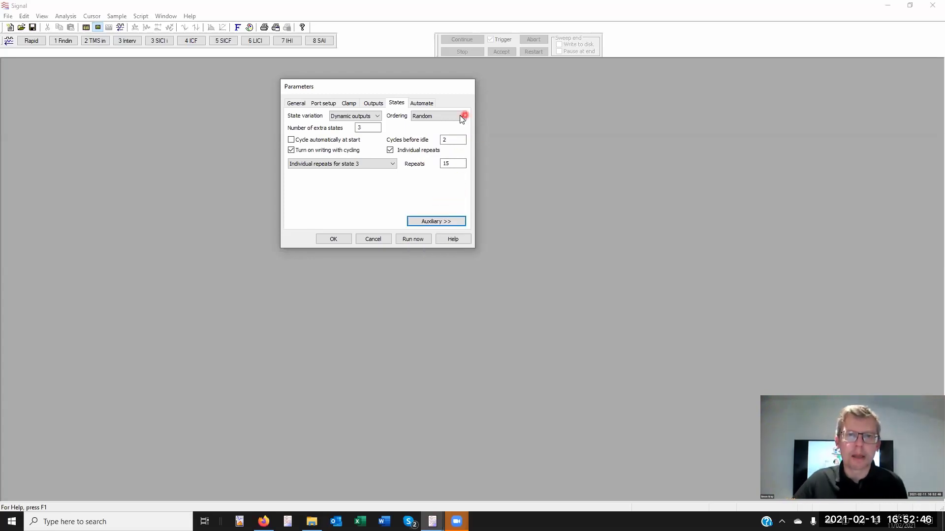
pyautogui.click(426, 103)
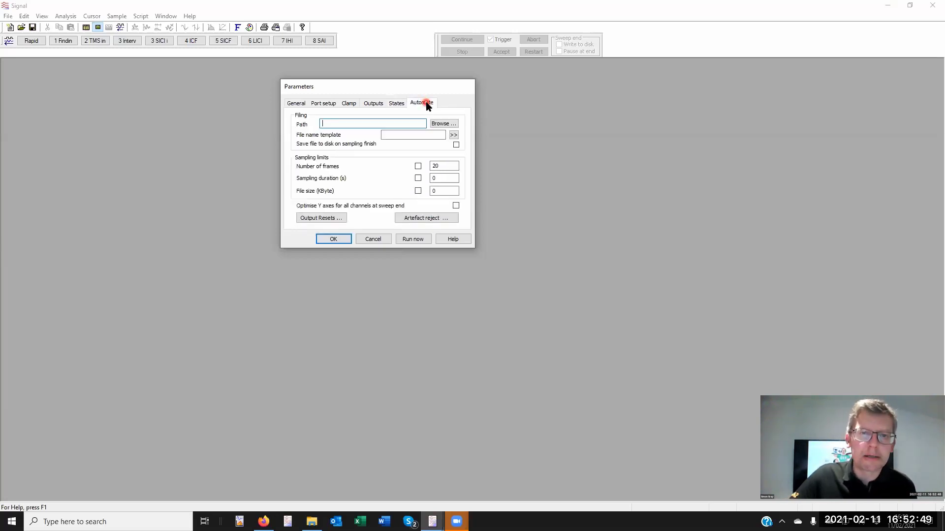
# - Enable the number-of-frames sampling limit and set it to 30 frames
pyautogui.click(419, 166)
pyautogui.doubleClick(446, 166)
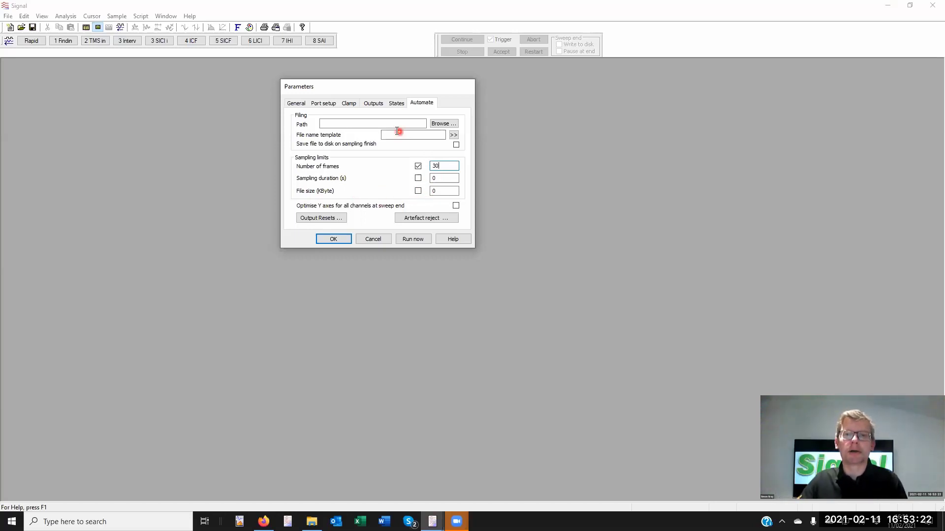
pyautogui.click(418, 191)
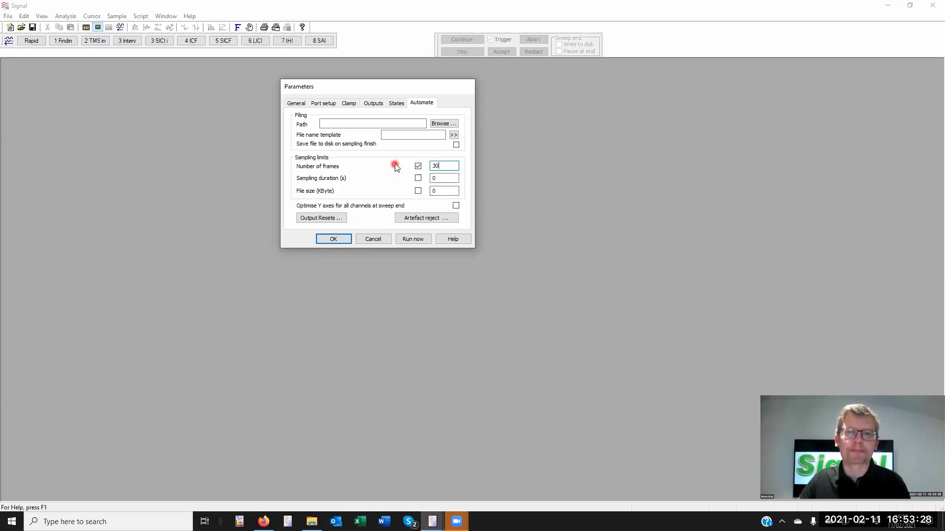
# - Check the date and time options for the file name template and enter Data00 as the template
pyautogui.click(400, 134)
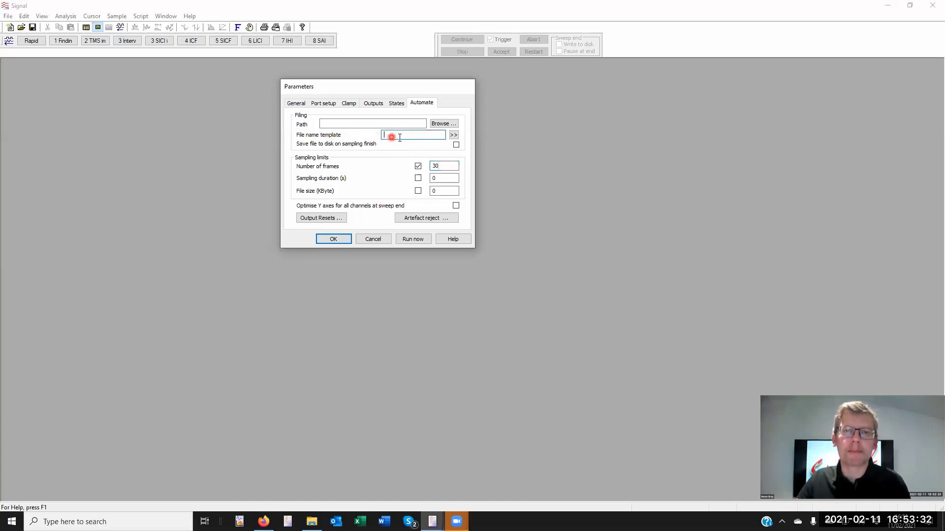
pyautogui.click(454, 135)
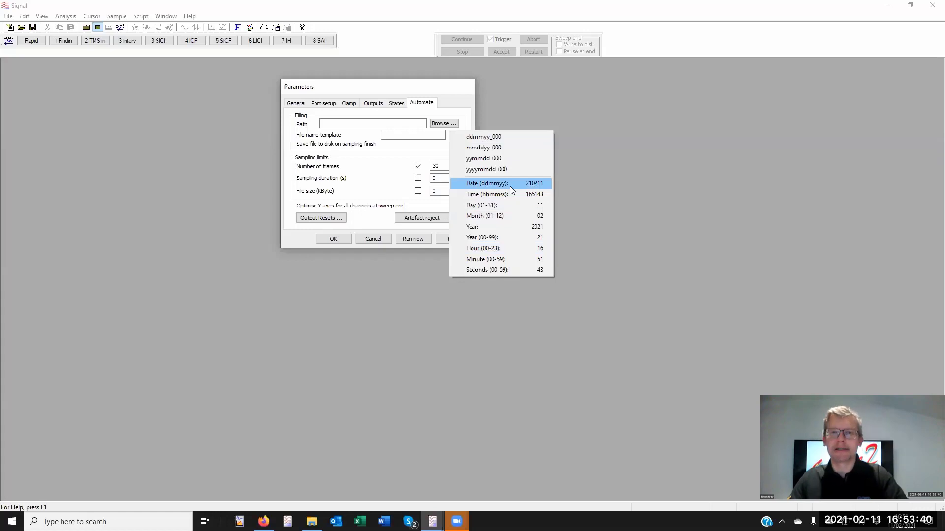
pyautogui.click(423, 138)
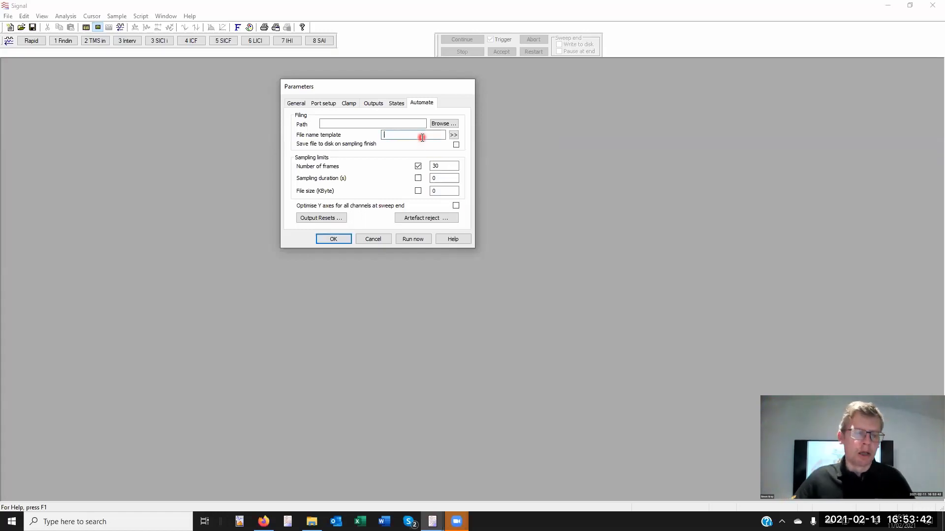
pyautogui.write('Data00')
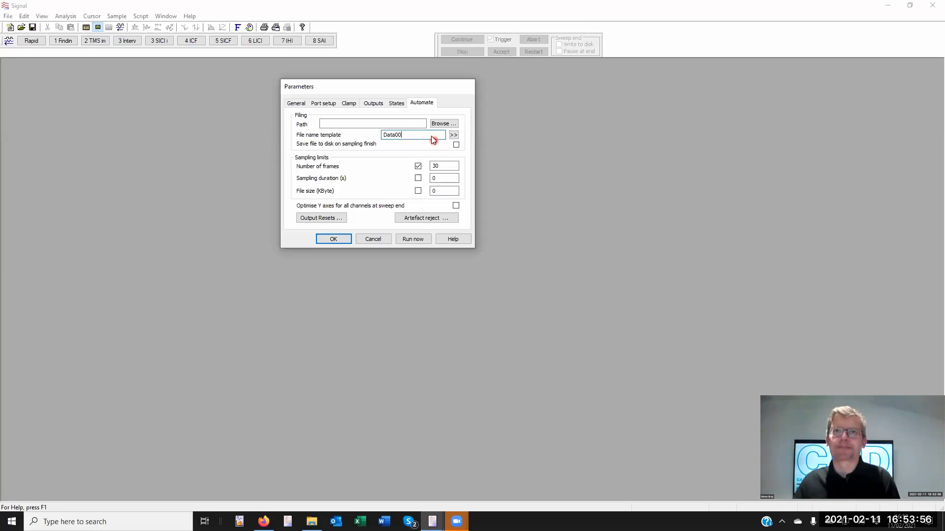
pyautogui.click(350, 123)
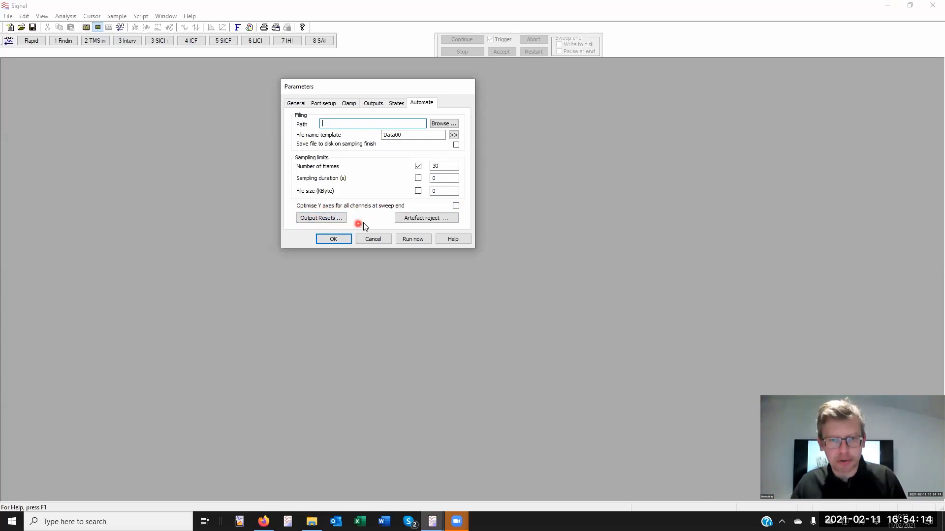
# - Check the option to optimise Y axes at sweep end and review the output reset settings for the DACs and digital outputs
pyautogui.click(456, 205)
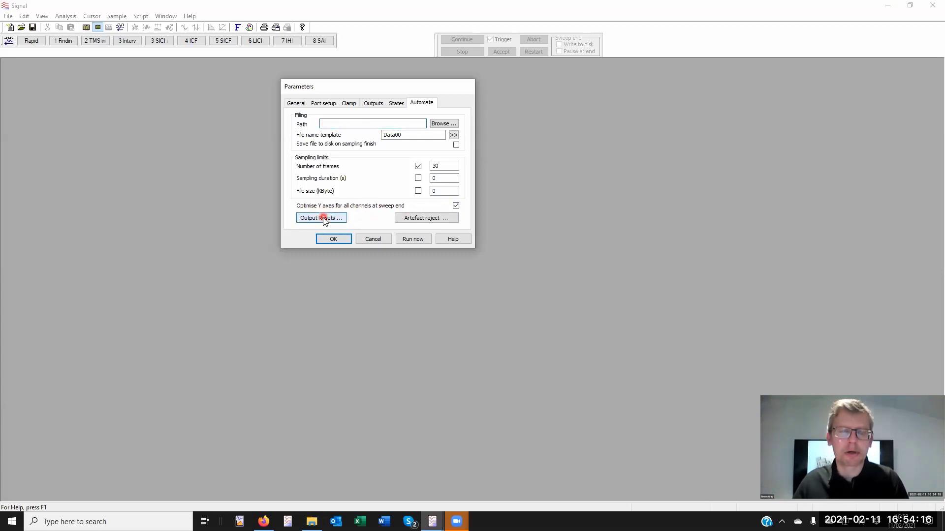
pyautogui.click(455, 205)
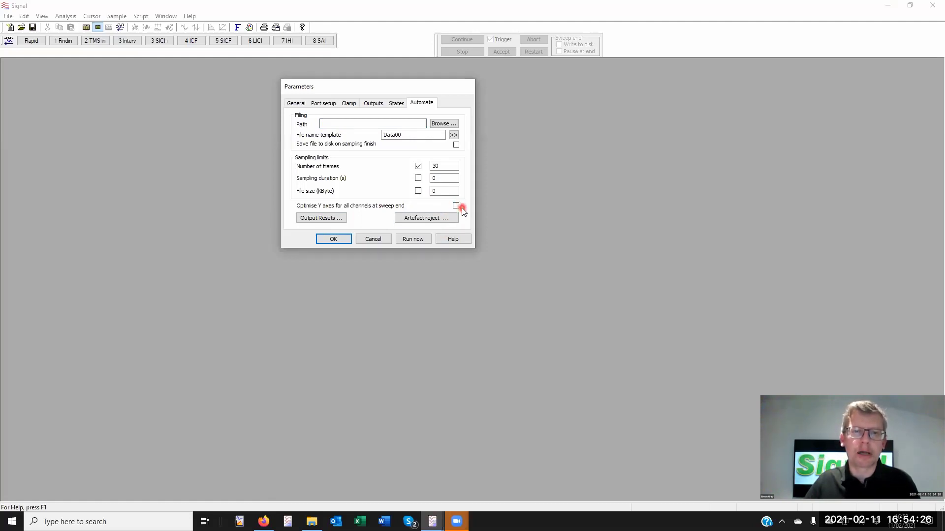
pyautogui.click(311, 219)
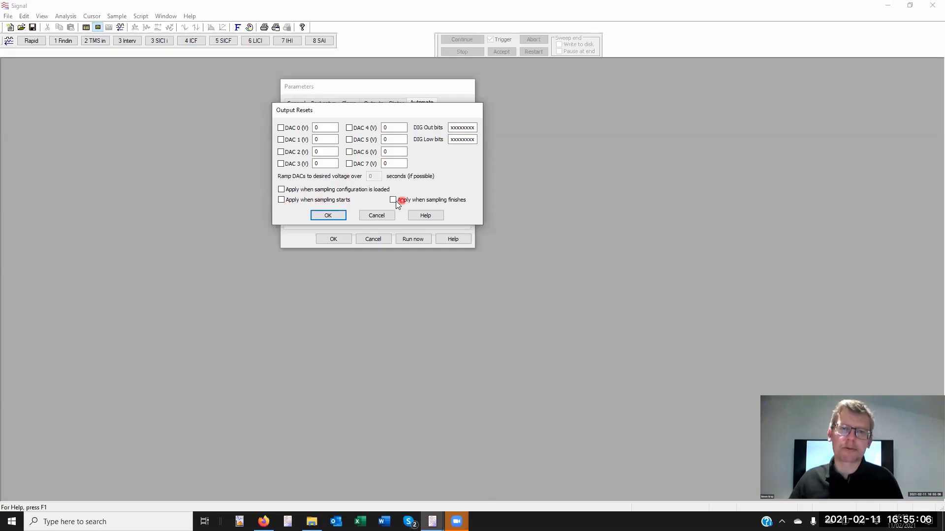
pyautogui.click(316, 215)
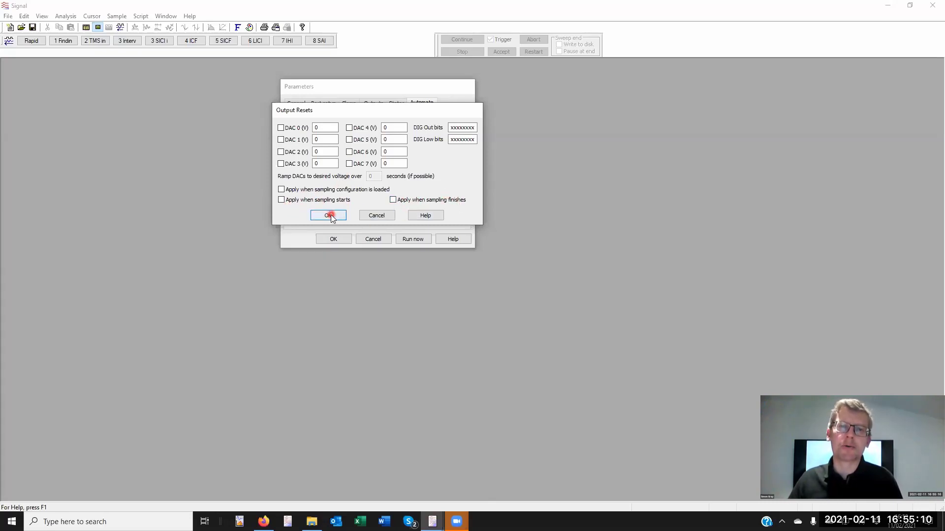
pyautogui.click(331, 215)
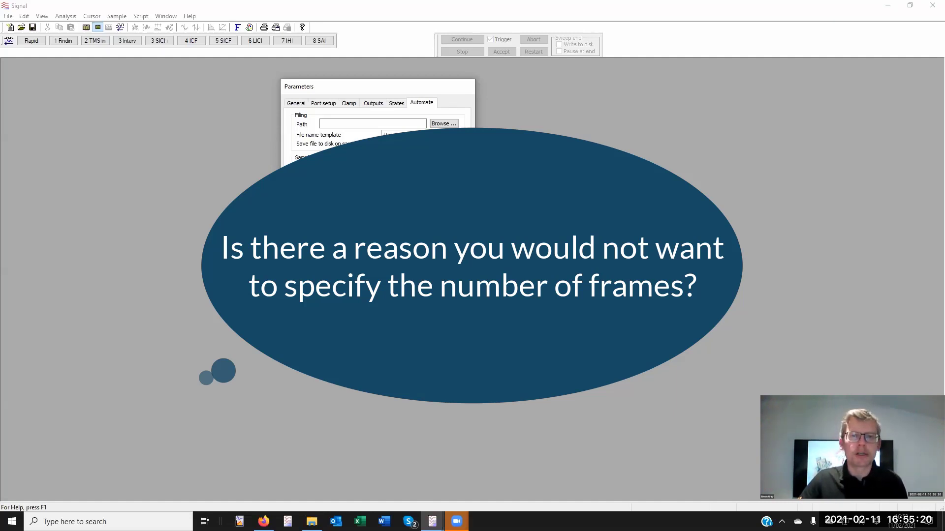
# - Turn the number-of-frames sampling limit off and back on
pyautogui.click(418, 167)
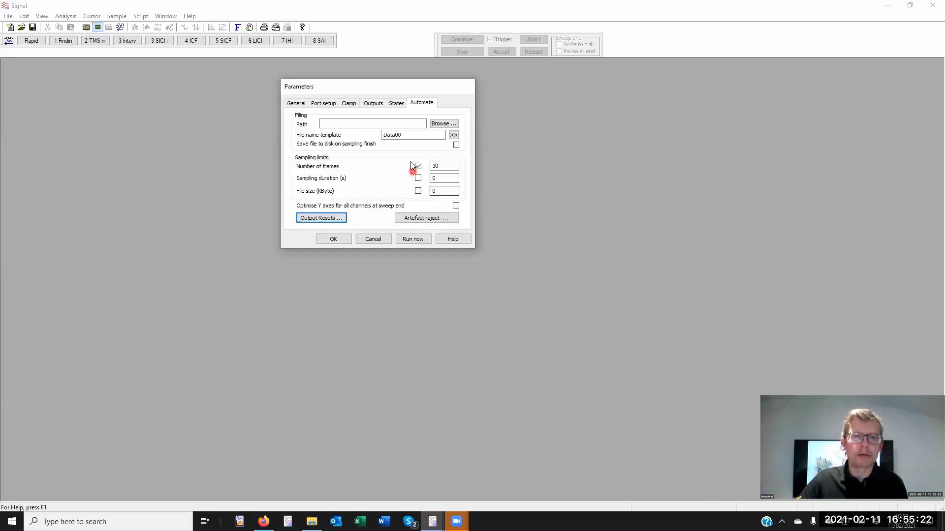
pyautogui.click(418, 167)
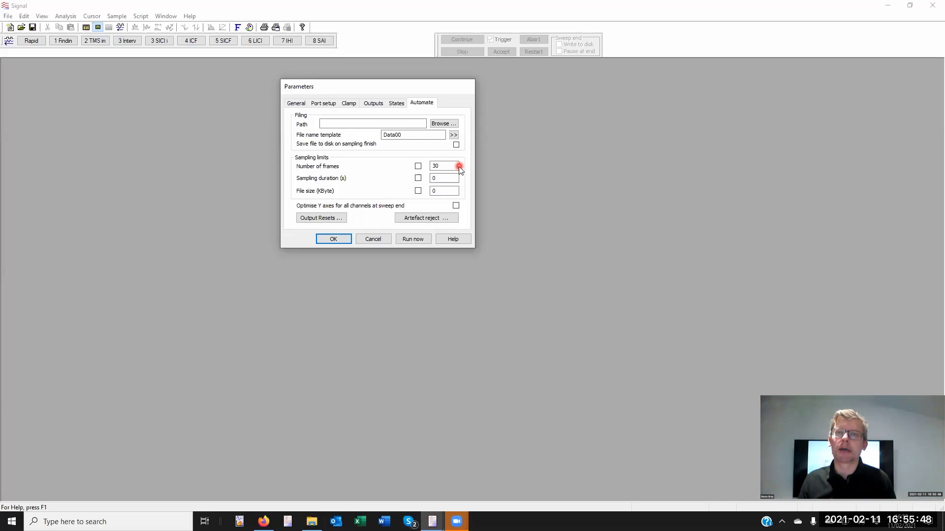
pyautogui.click(418, 166)
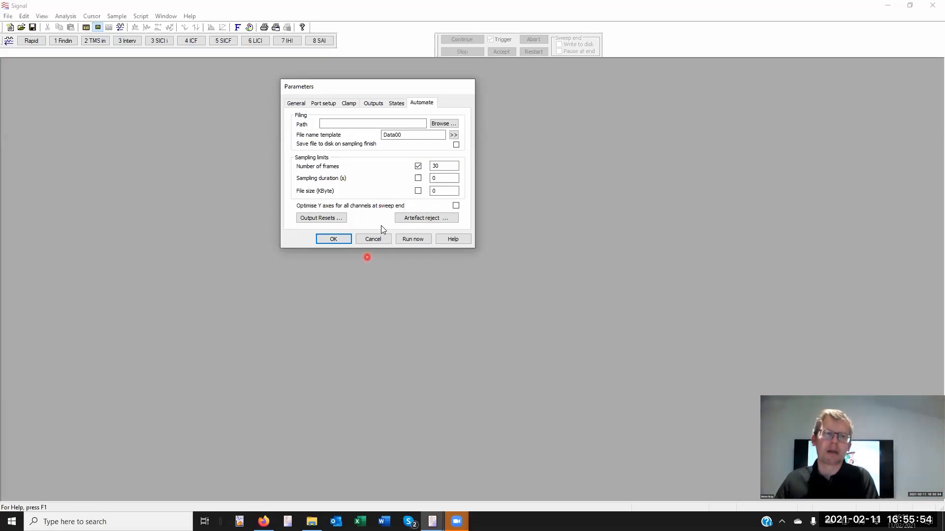
# - Calibrate port ADC 0 with Quick Calibration, using µV as signal units and a total amplifier gain of 1000
pyautogui.click(323, 103)
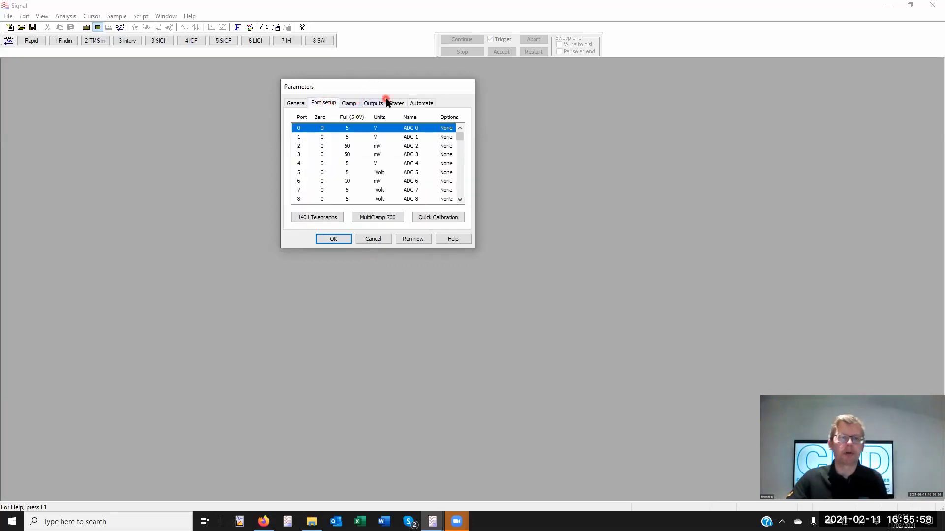
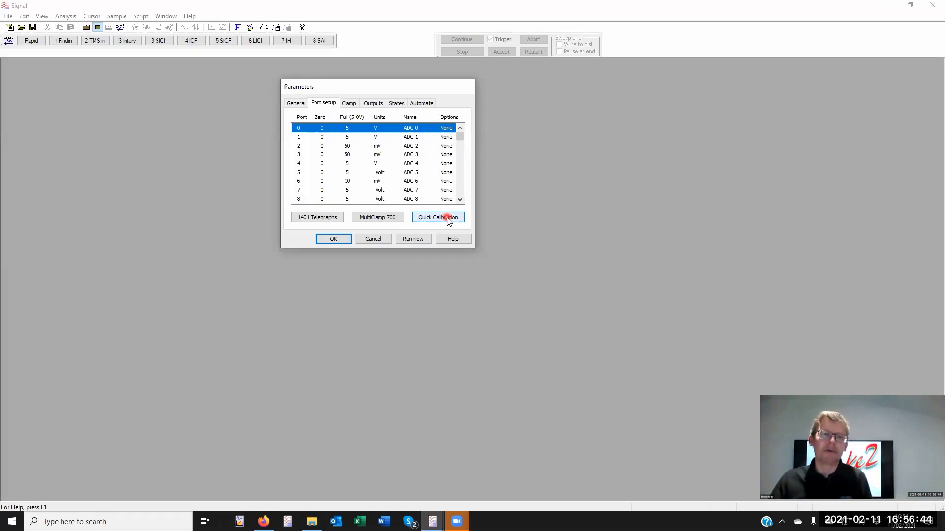
pyautogui.click(423, 218)
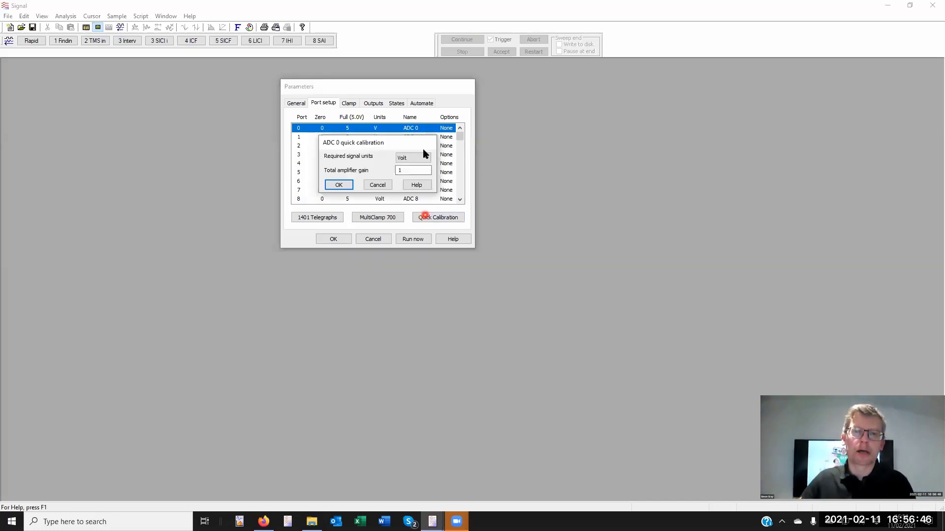
pyautogui.moveTo(403, 145); pyautogui.dragTo(655, 115)
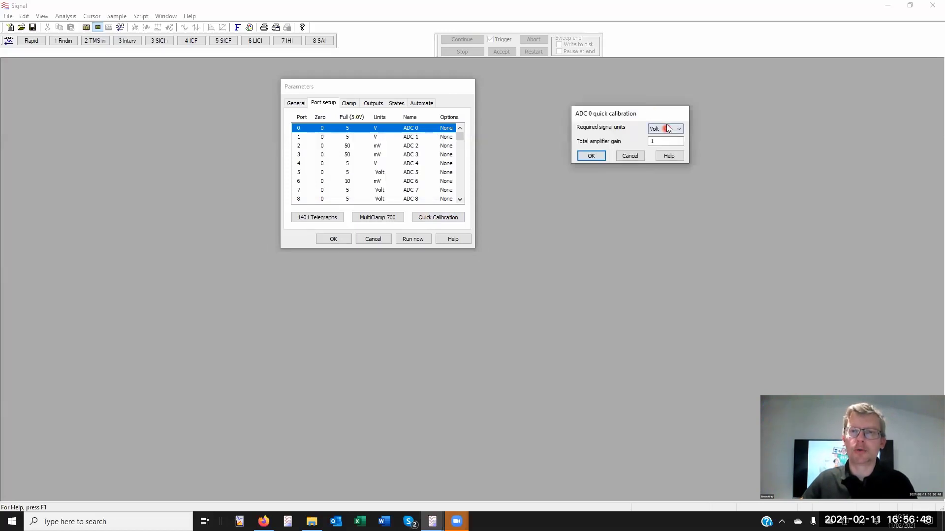
pyautogui.click(668, 128)
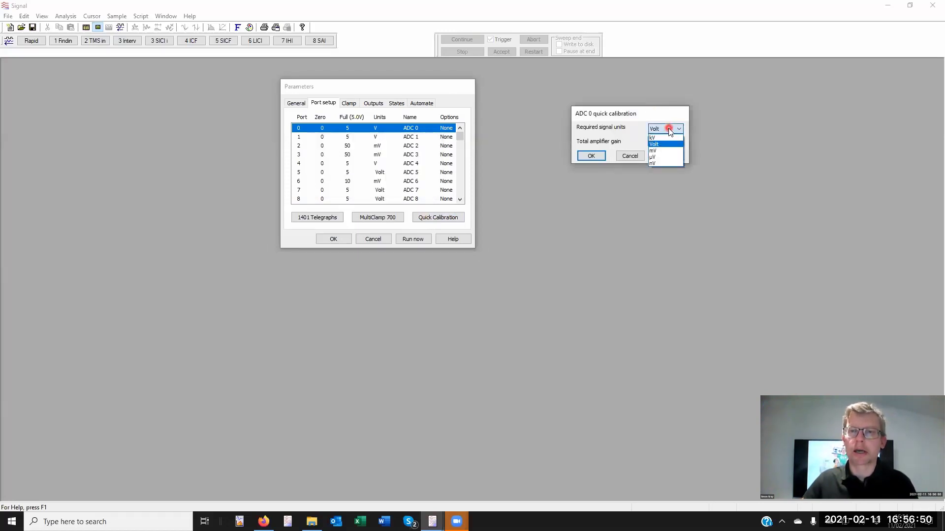
pyautogui.click(670, 159)
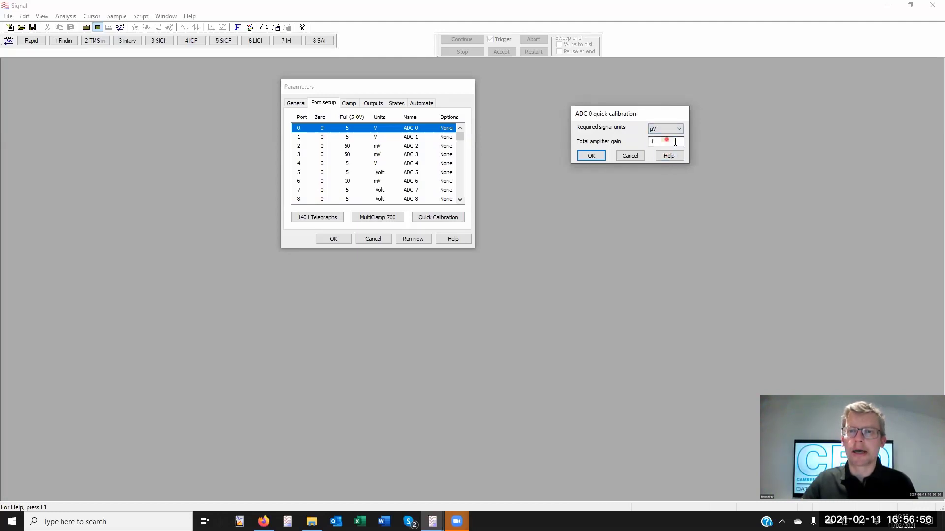
pyautogui.click(677, 141)
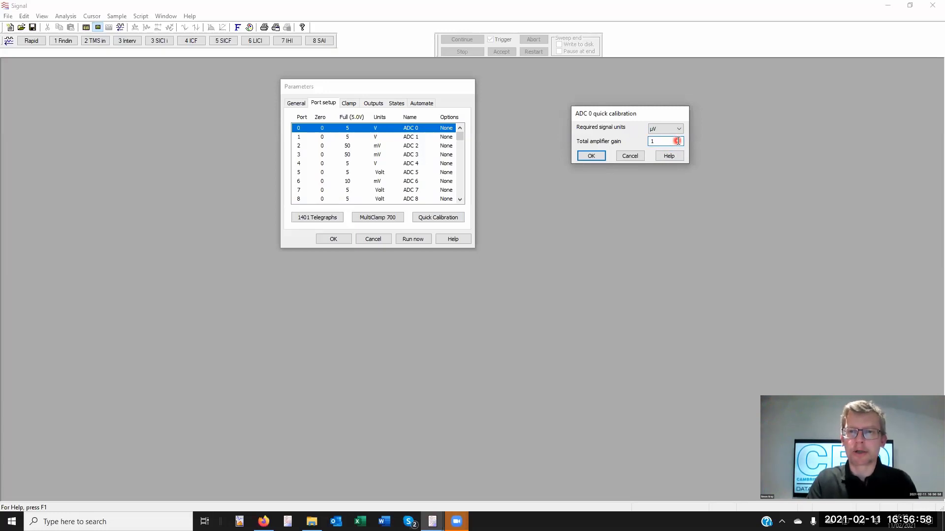
pyautogui.write('000')
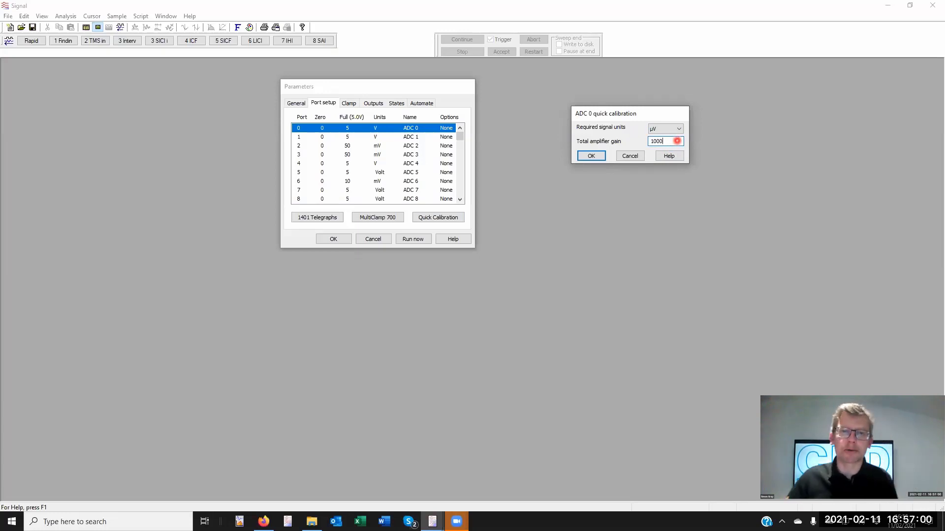
pyautogui.click(584, 159)
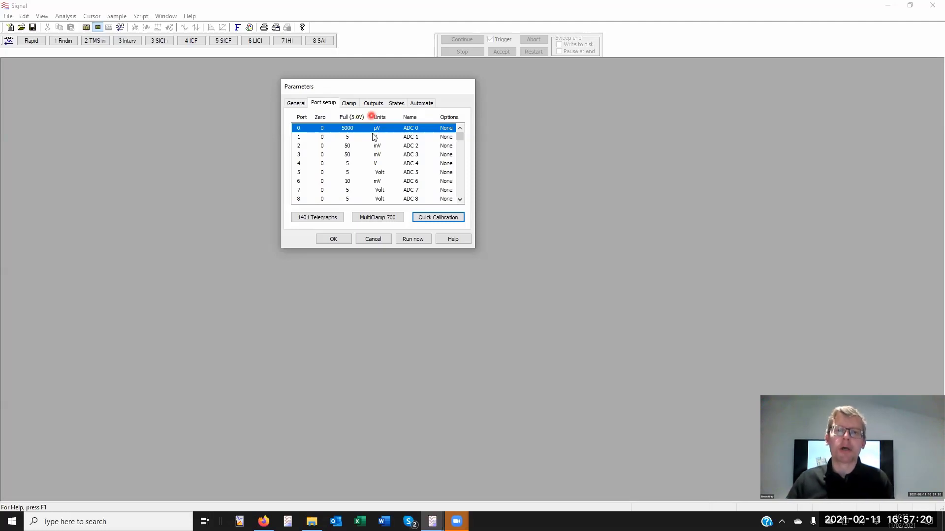
pyautogui.click(450, 216)
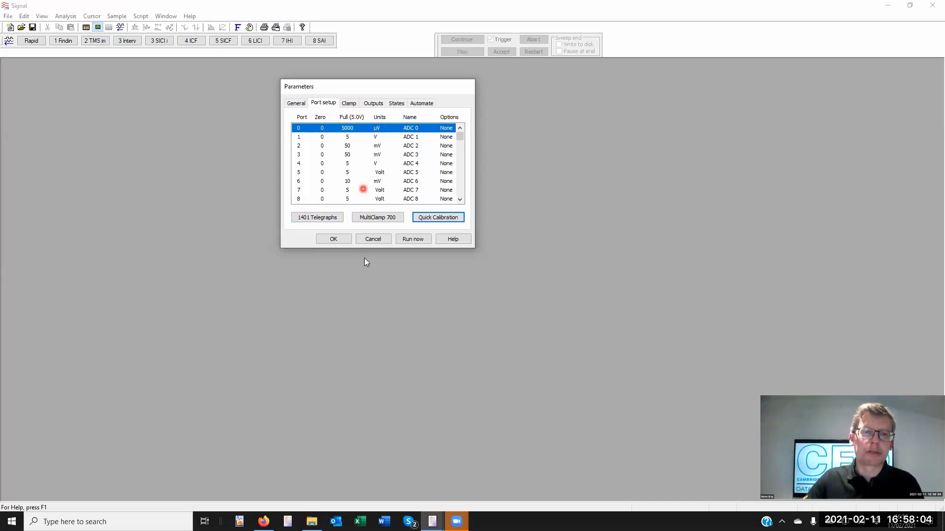
# - Try to run sampling with the current configuration, continuing without connections to the DuoMAG and Magstim stimulators
pyautogui.click(413, 239)
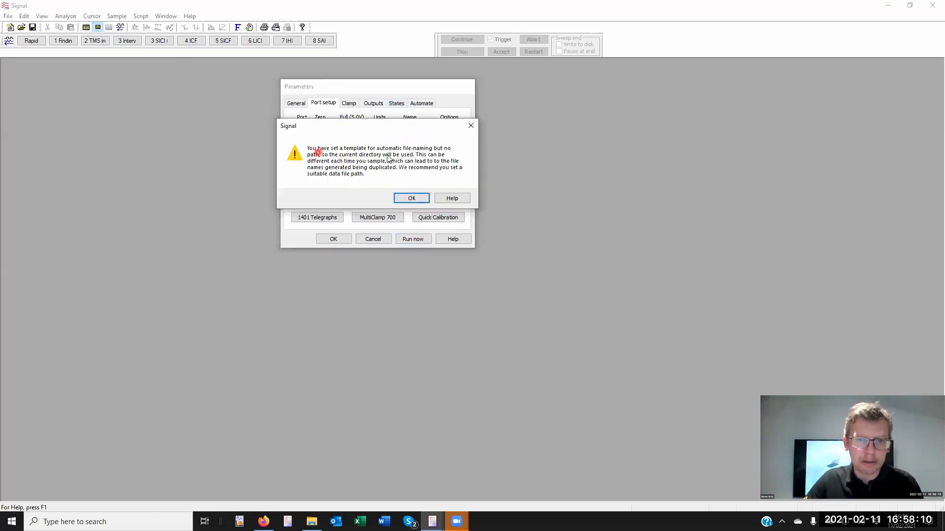
pyautogui.click(412, 198)
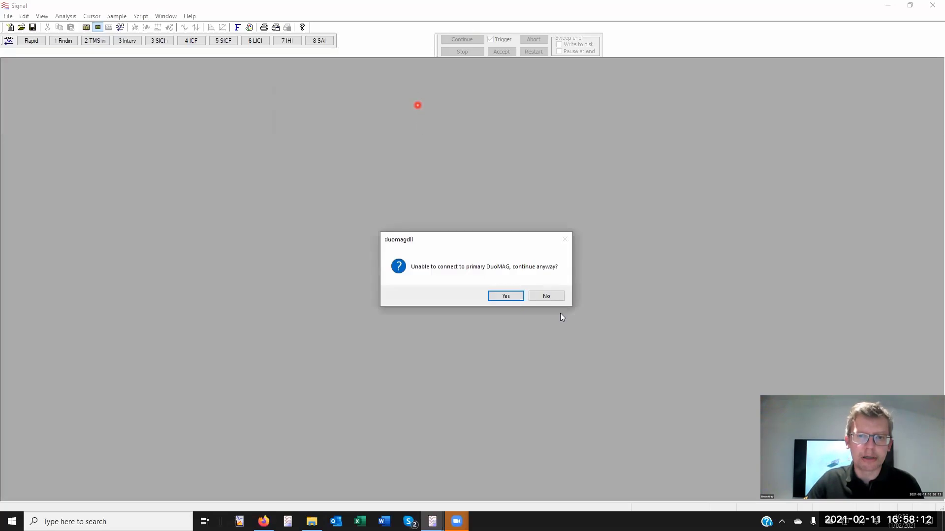
pyautogui.click(507, 297)
pyautogui.click(507, 296)
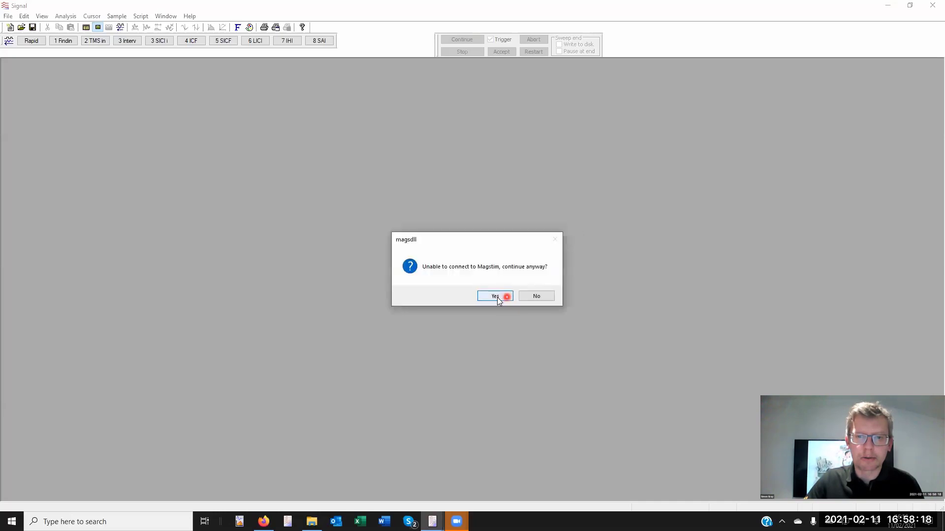
pyautogui.click(499, 298)
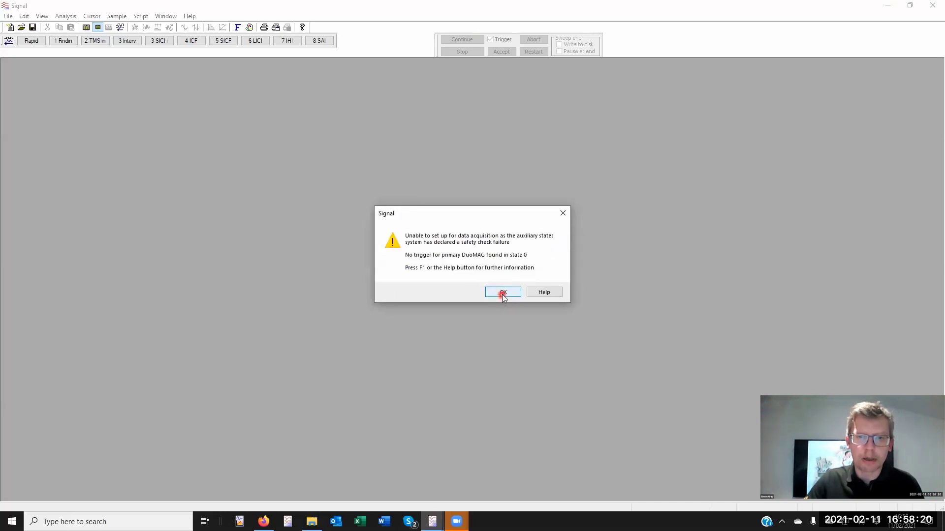
pyautogui.click(503, 293)
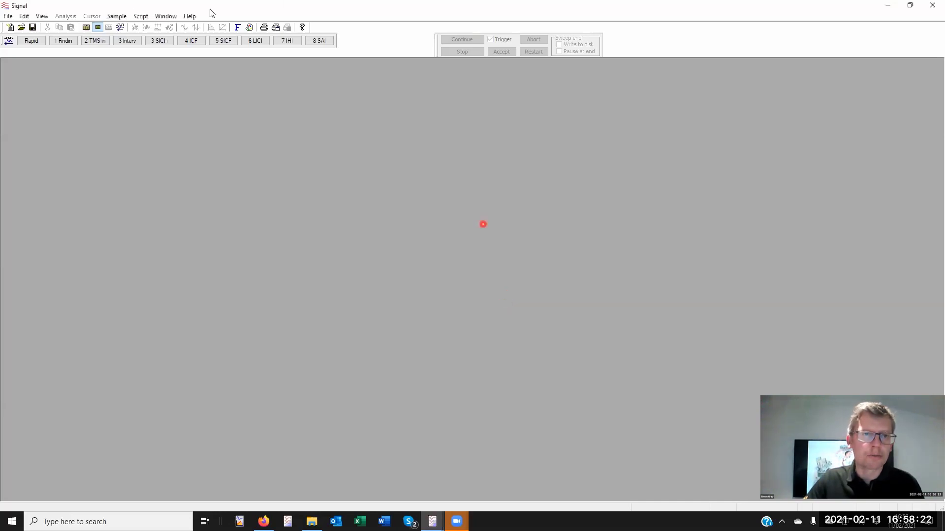
# - Remove the DuoMAG and Magstim auxiliary devices from the sampling configuration's multiple-states setup
pyautogui.click(121, 16)
pyautogui.click(134, 26)
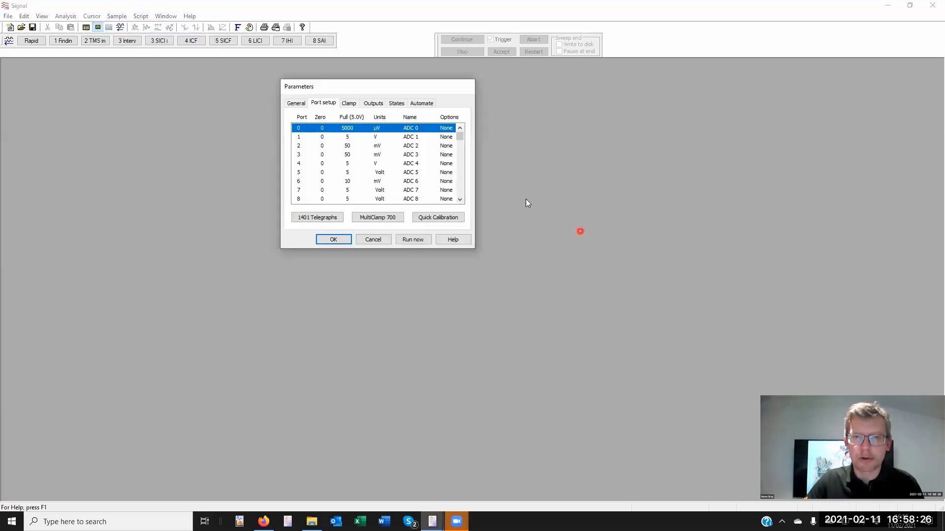
pyautogui.click(397, 105)
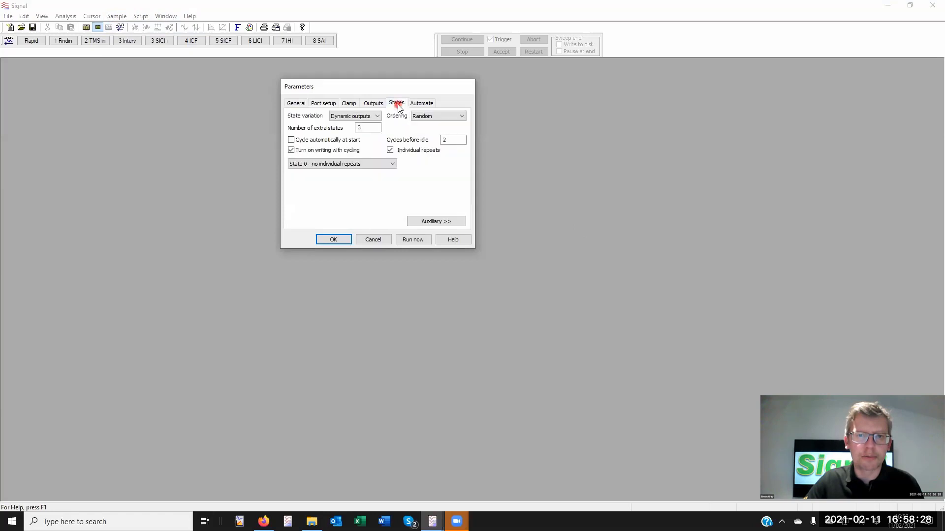
pyautogui.click(438, 222)
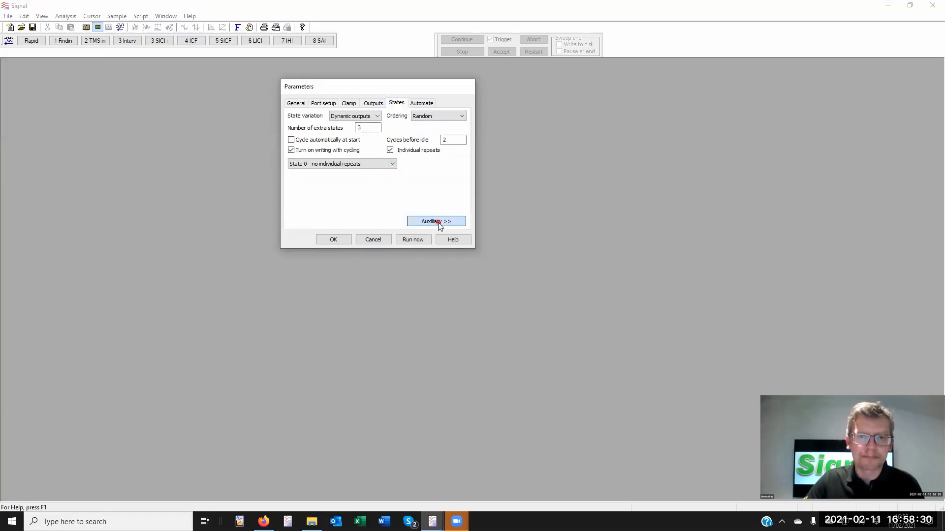
pyautogui.moveTo(469, 231)
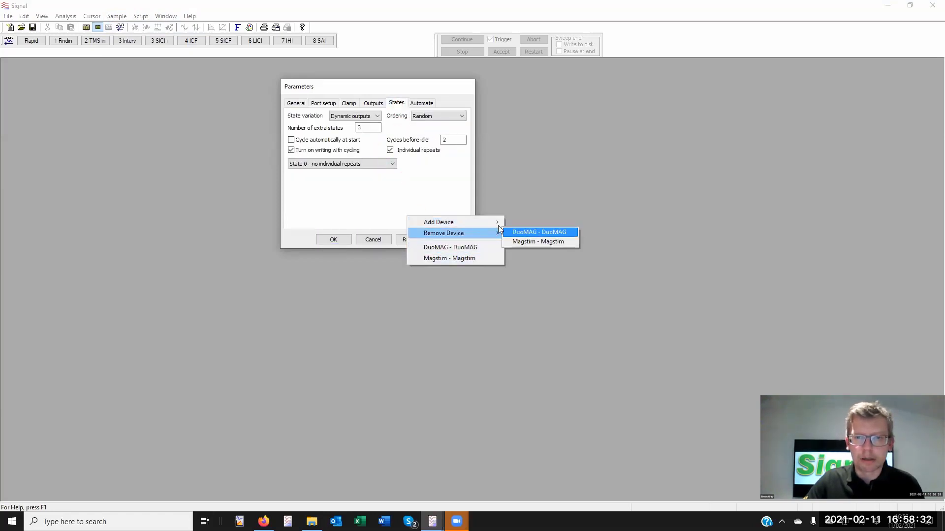
pyautogui.click(514, 232)
pyautogui.click(440, 222)
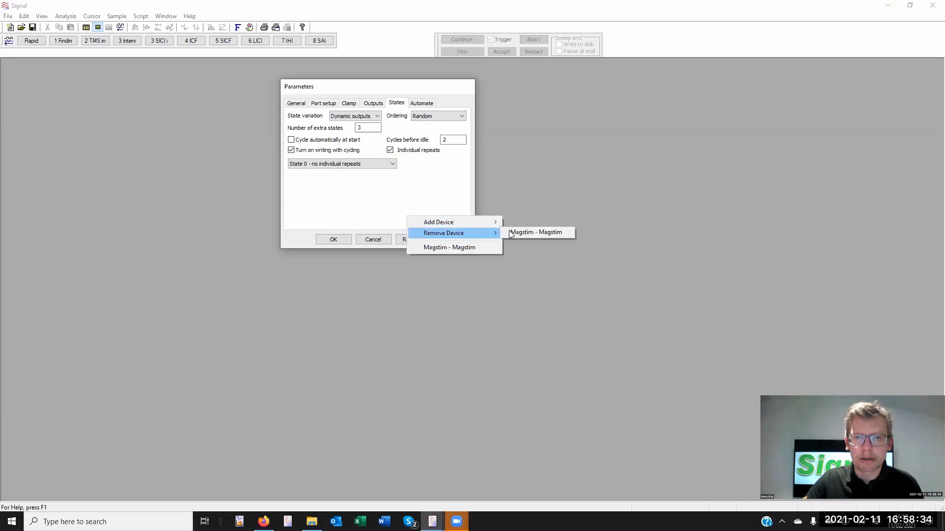
pyautogui.click(509, 233)
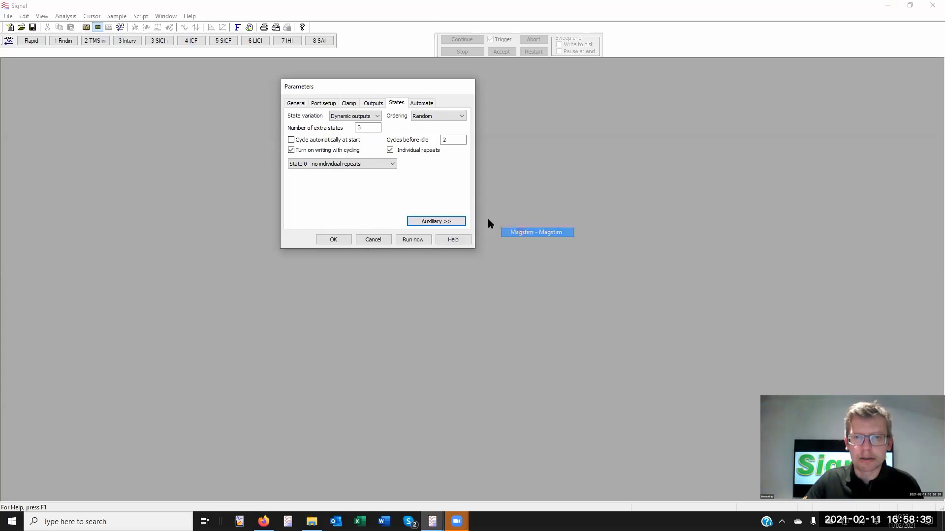
# - Clear the file name template for automatic filing and start sampling with this configuration
pyautogui.click(420, 105)
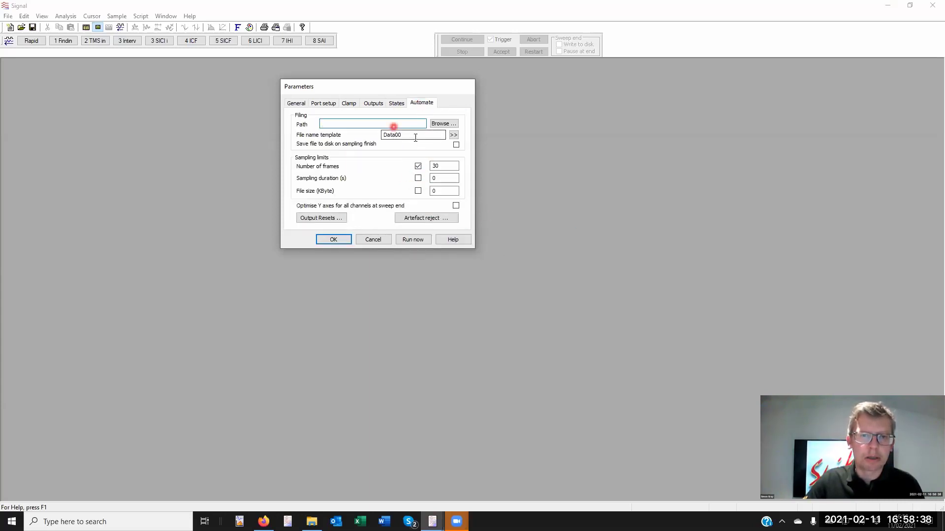
pyautogui.moveTo(415, 138); pyautogui.dragTo(370, 134)
pyautogui.press('Delete')
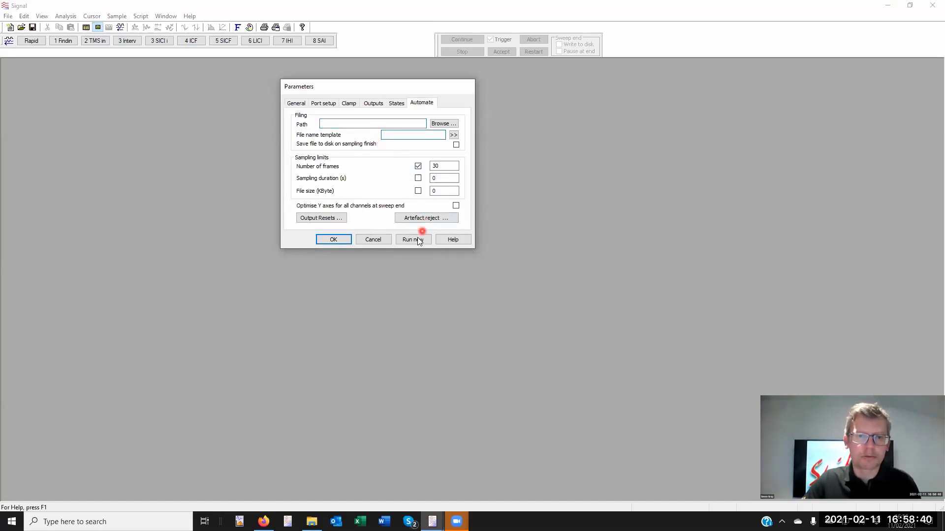
pyautogui.click(415, 240)
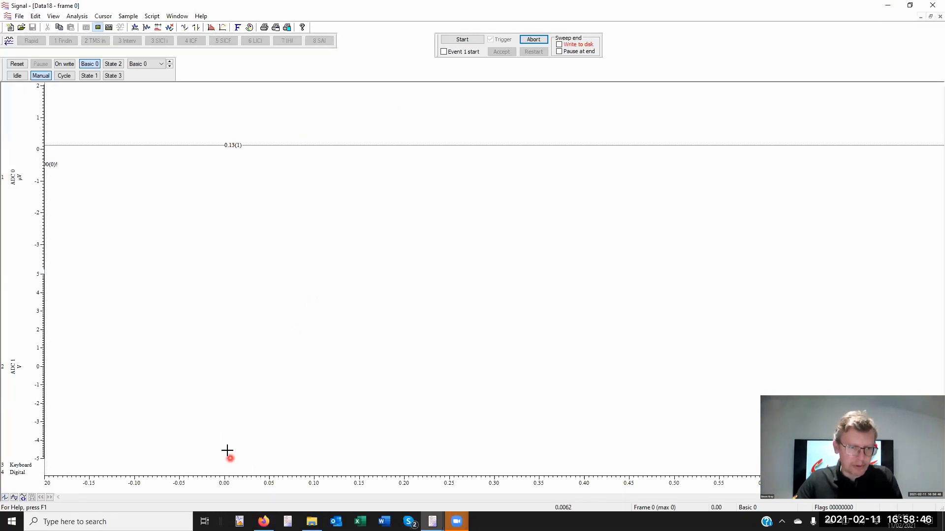
pyautogui.click(458, 41)
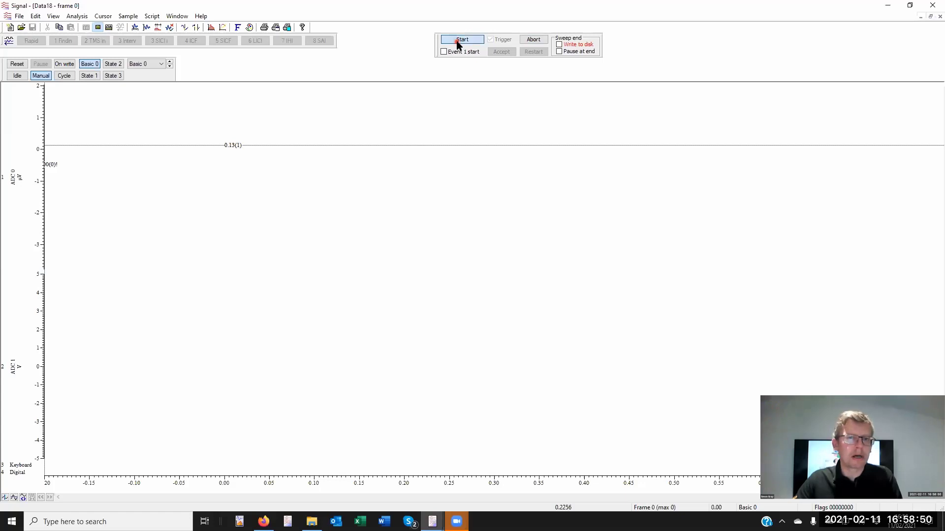
# - Restore the maximised sampling data view to a floating window, enlarge it and move it to the left side of the workspace
pyautogui.click(931, 18)
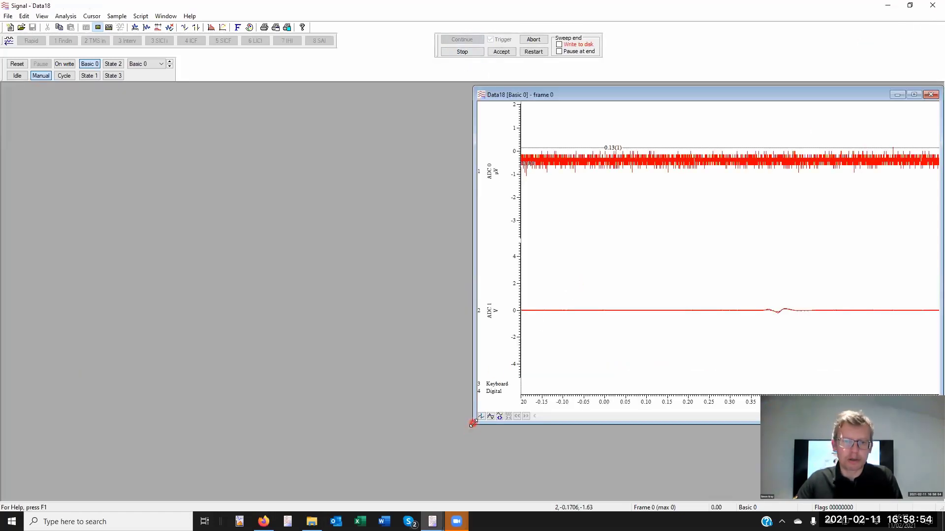
pyautogui.moveTo(473, 423); pyautogui.dragTo(389, 480)
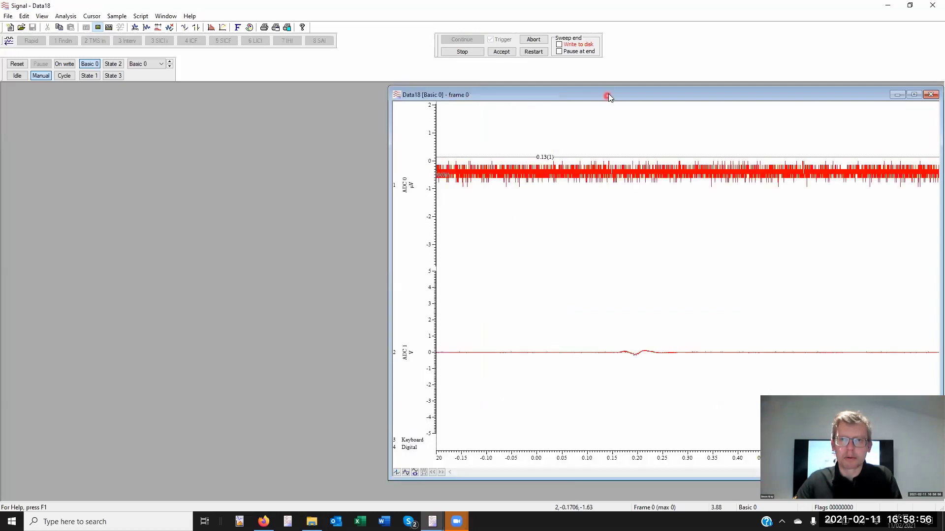
pyautogui.moveTo(610, 96); pyautogui.dragTo(241, 100)
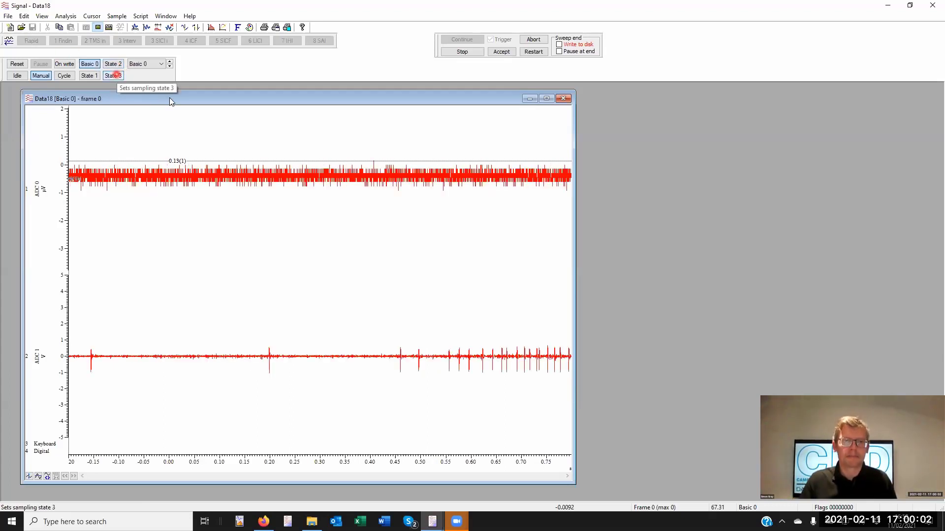
# - Switch sampling to State 3 and optimise the Y range of the ADC 0 channel
pyautogui.click(117, 75)
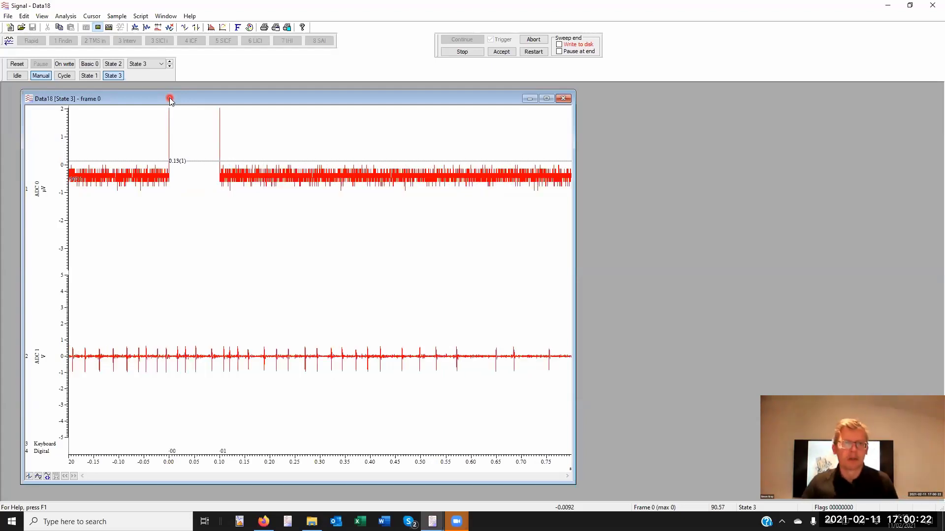
pyautogui.moveTo(62, 129); pyautogui.dragTo(61, 128)
pyautogui.doubleClick(63, 130)
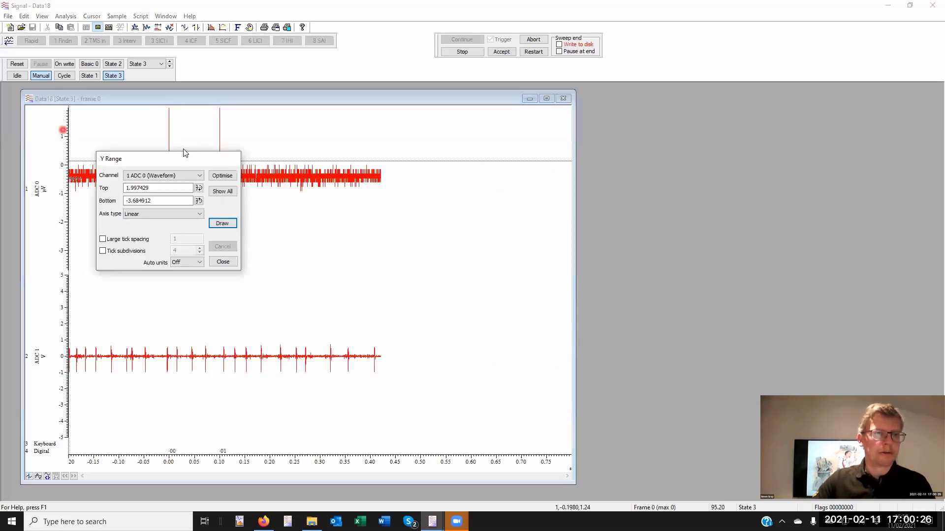
pyautogui.click(228, 181)
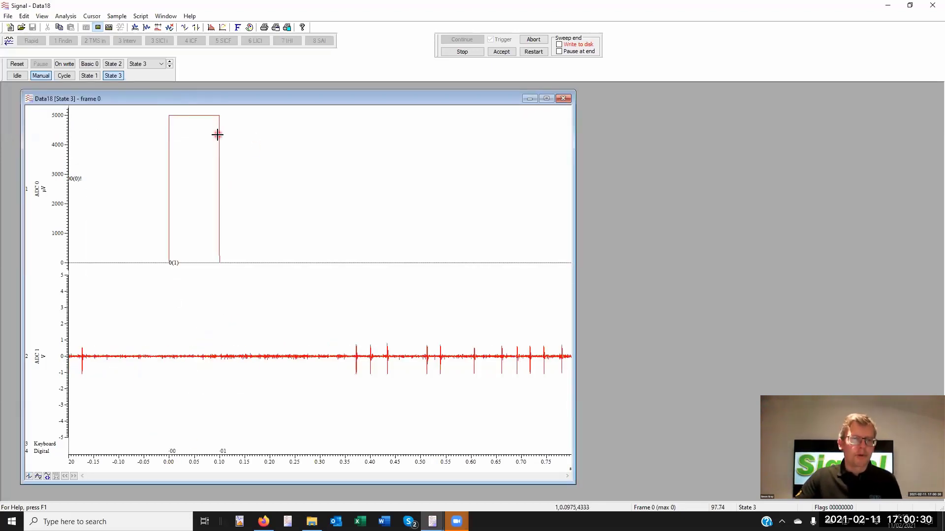
# - Start cycling through the sampling states so that the sweeps are written to disk
pyautogui.click(65, 76)
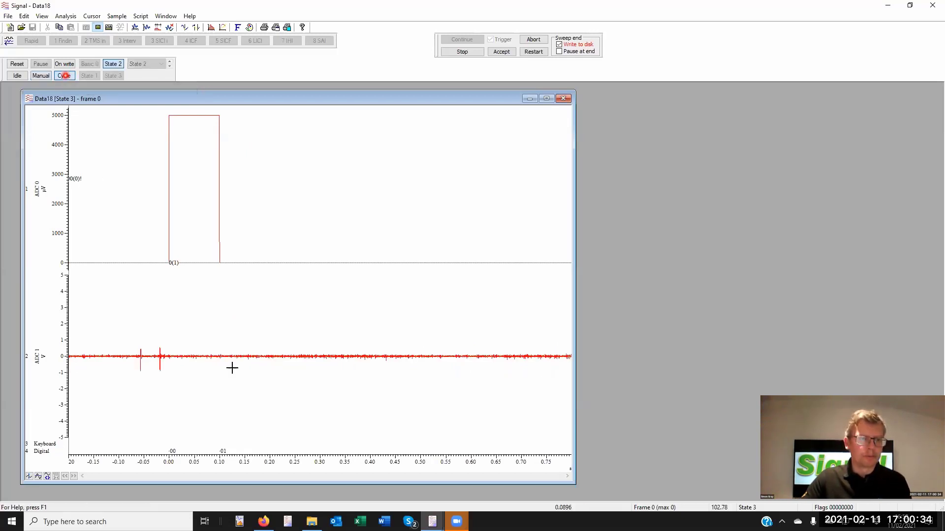
pyautogui.click(224, 398)
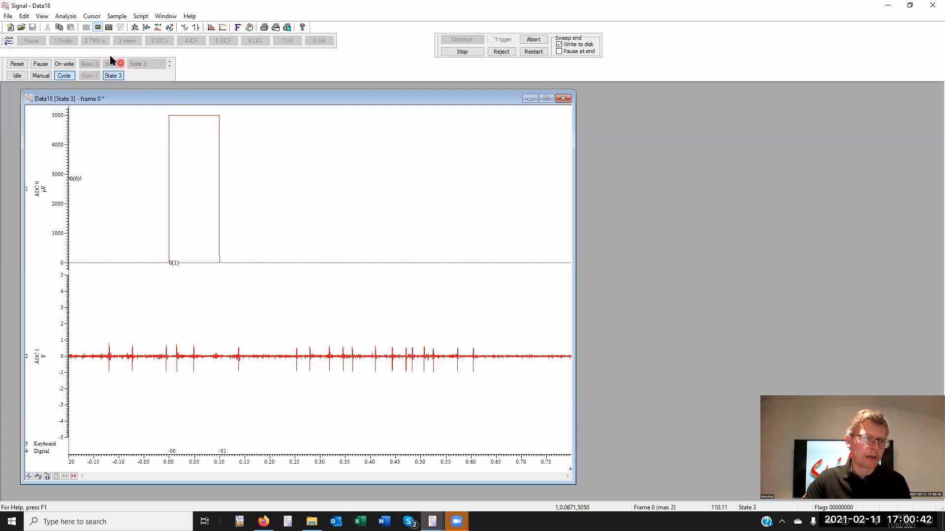
pyautogui.click(89, 76)
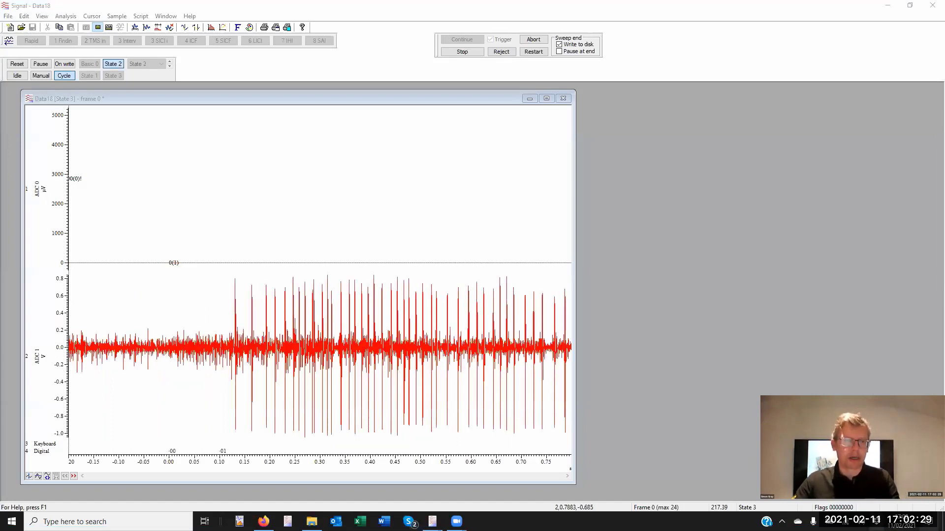
pyautogui.click(237, 96)
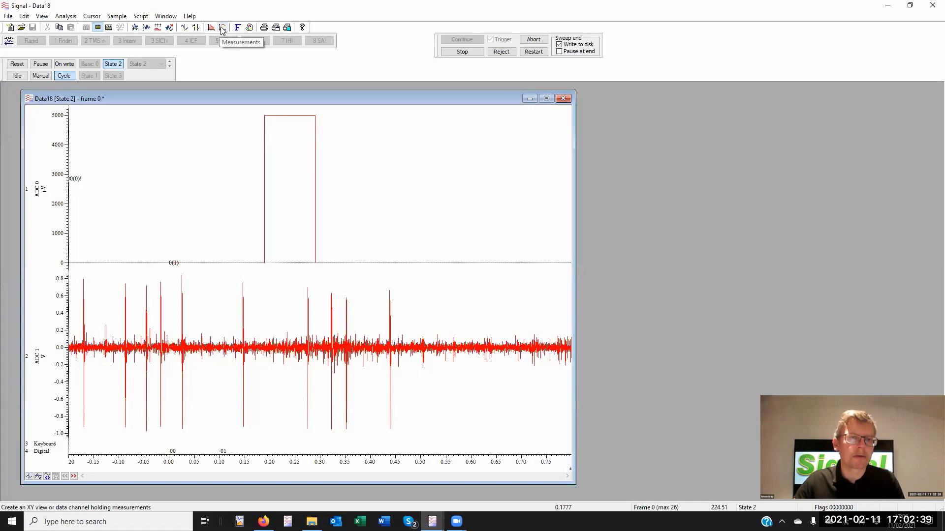
# - Create a virtual channel matched to ADC 0 that rectifies channel 2 with the expression Abs(Ch(2))
pyautogui.click(66, 16)
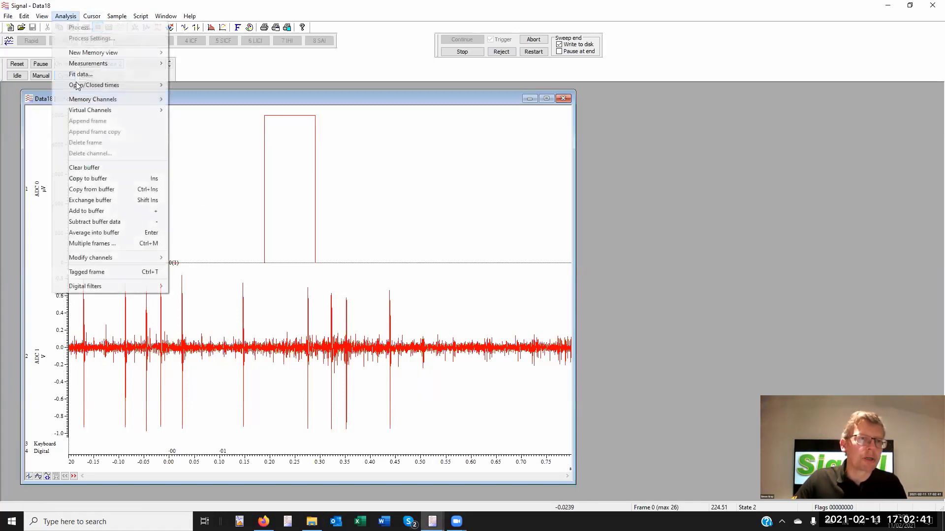
pyautogui.moveTo(113, 109)
pyautogui.click(235, 111)
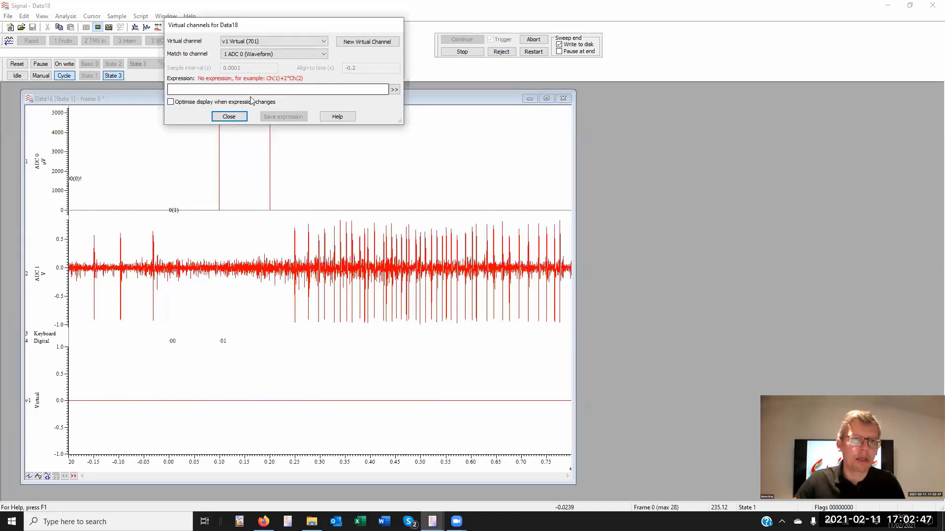
pyautogui.click(252, 90)
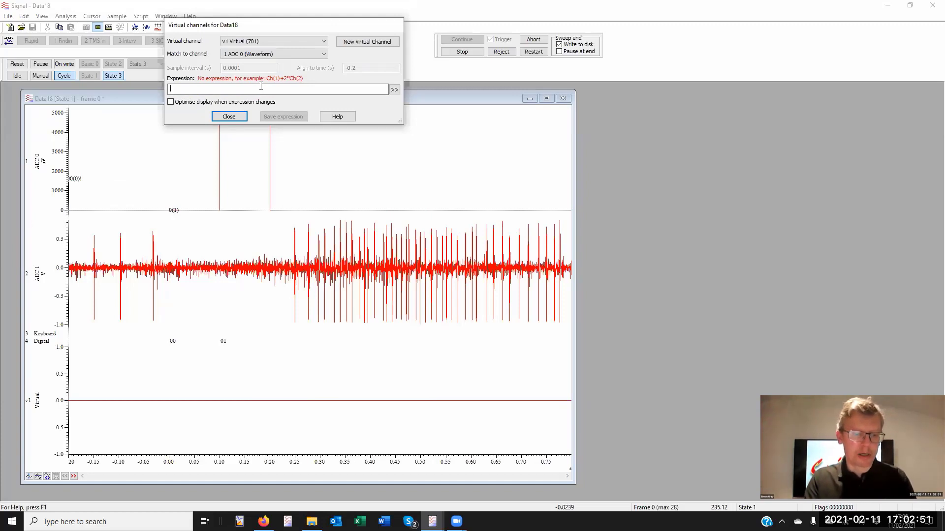
pyautogui.write('Abs(')
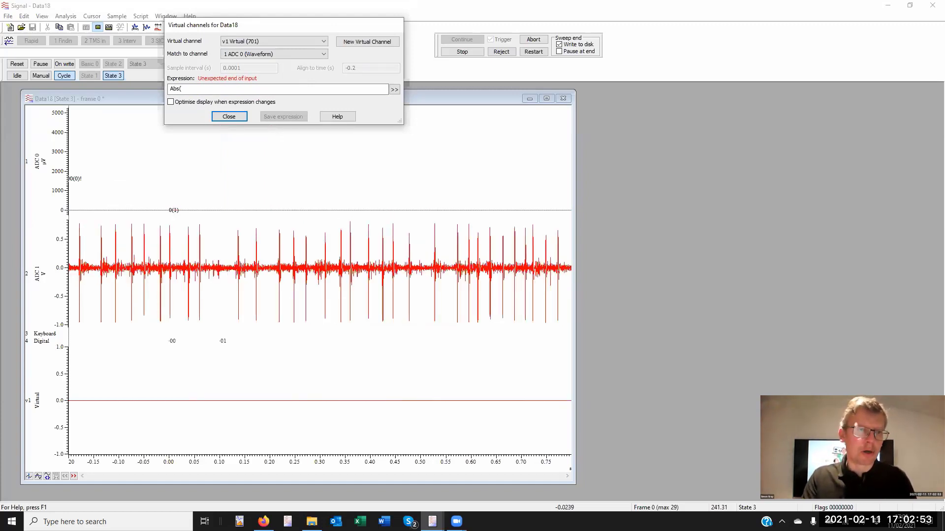
pyautogui.write('Ch(2')
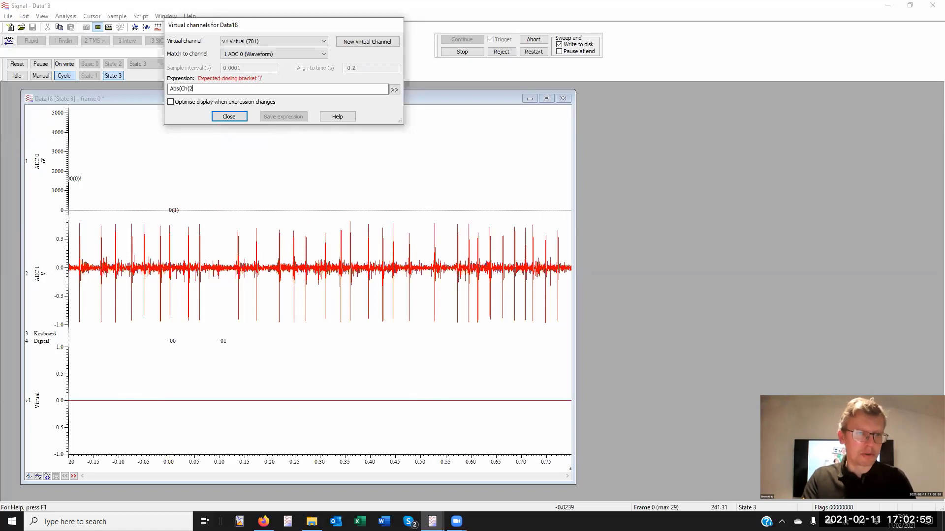
pyautogui.write('))')
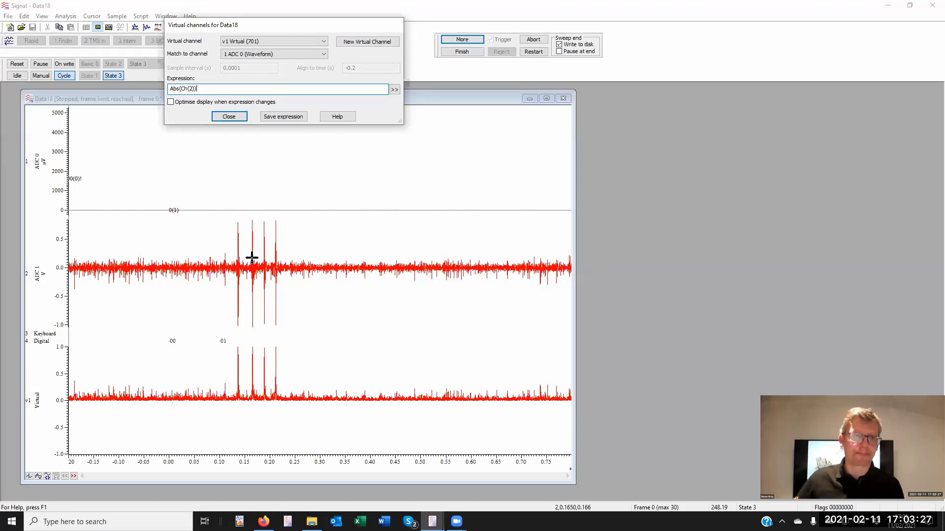
# - Change the virtual channel's expression to Ch(2)>0.2 and examine its threshold pulses around a single ADC 1 spike
pyautogui.rightClick(251, 384)
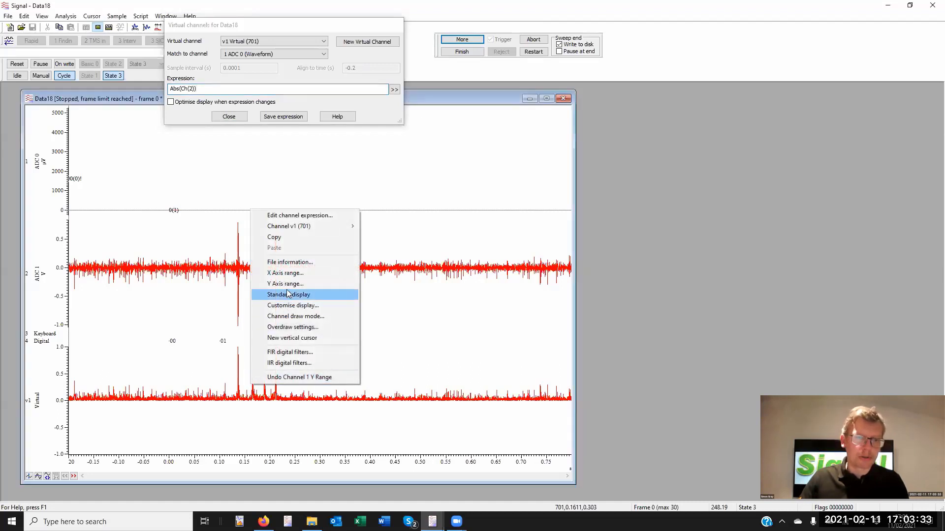
pyautogui.click(297, 215)
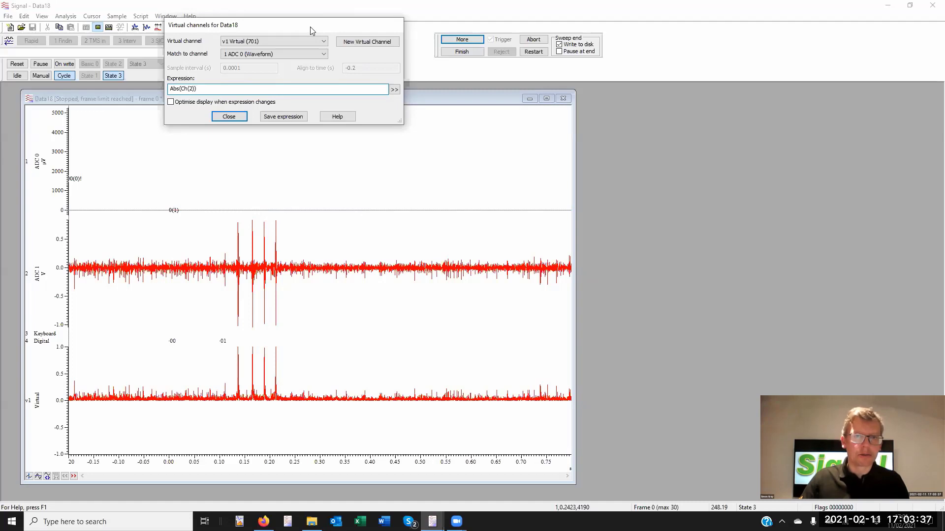
pyautogui.moveTo(310, 26); pyautogui.dragTo(697, 46)
pyautogui.moveTo(613, 106); pyautogui.dragTo(511, 103)
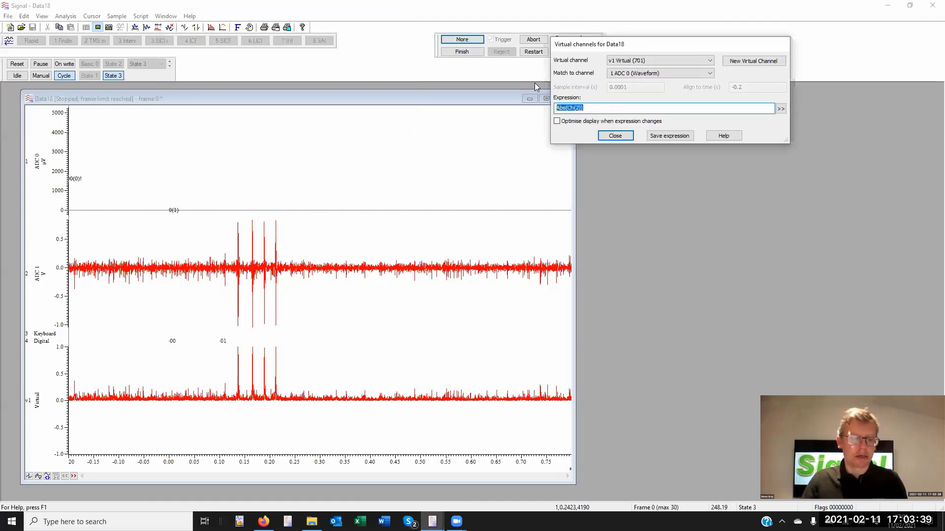
pyautogui.write('Ch(2)')
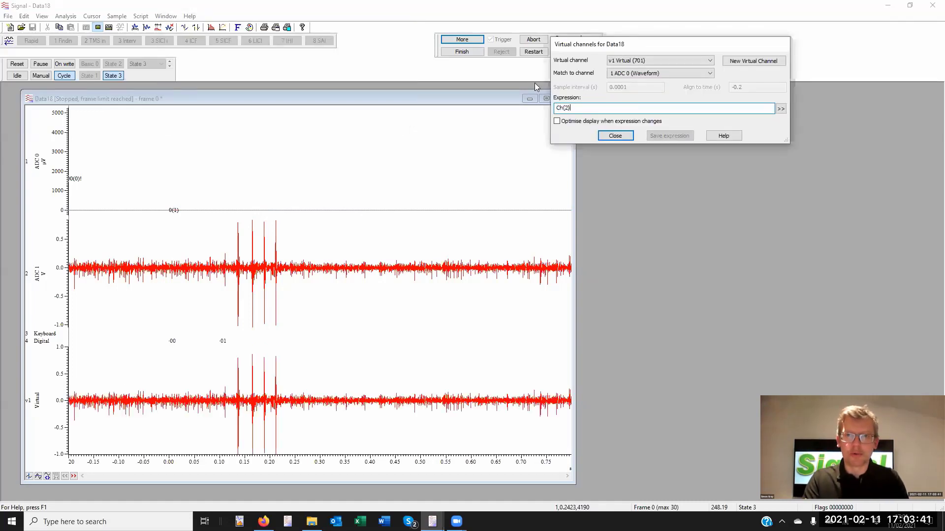
pyautogui.write('>')
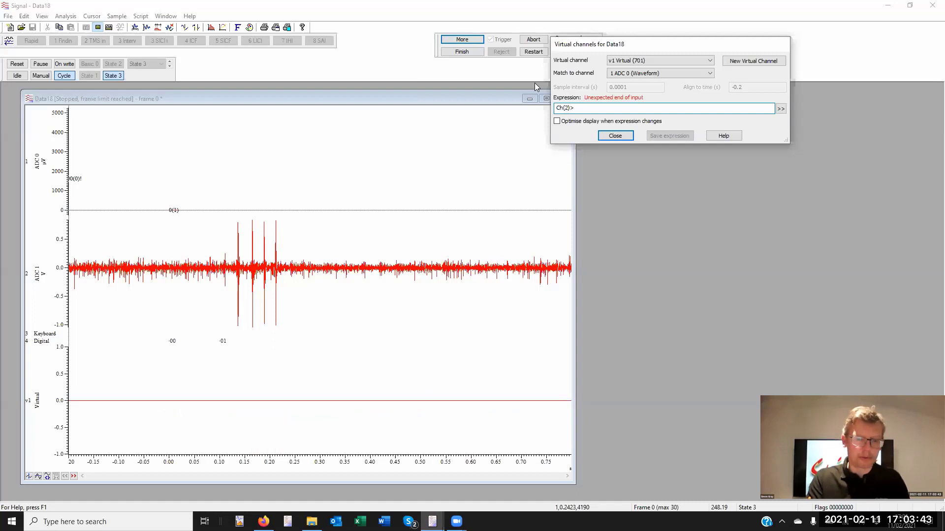
pyautogui.write('0.')
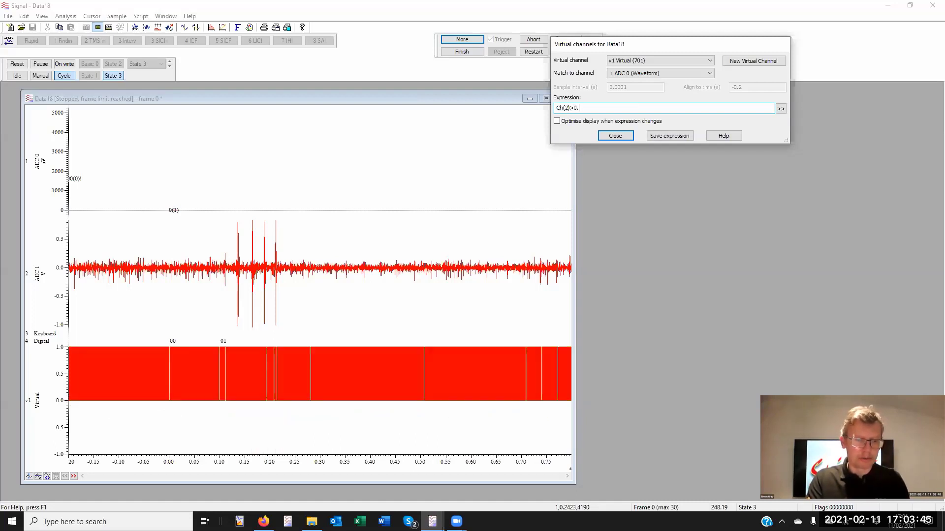
pyautogui.write('2')
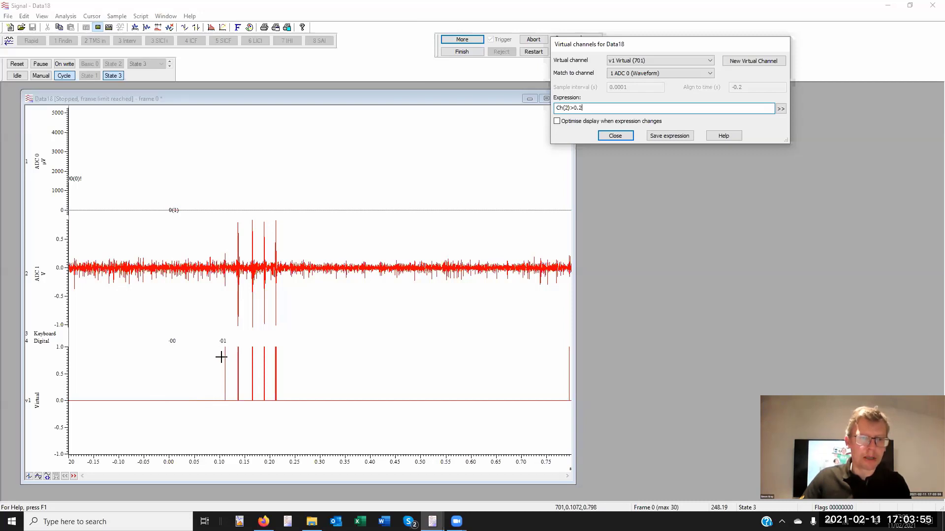
pyautogui.moveTo(223, 359); pyautogui.dragTo(279, 359)
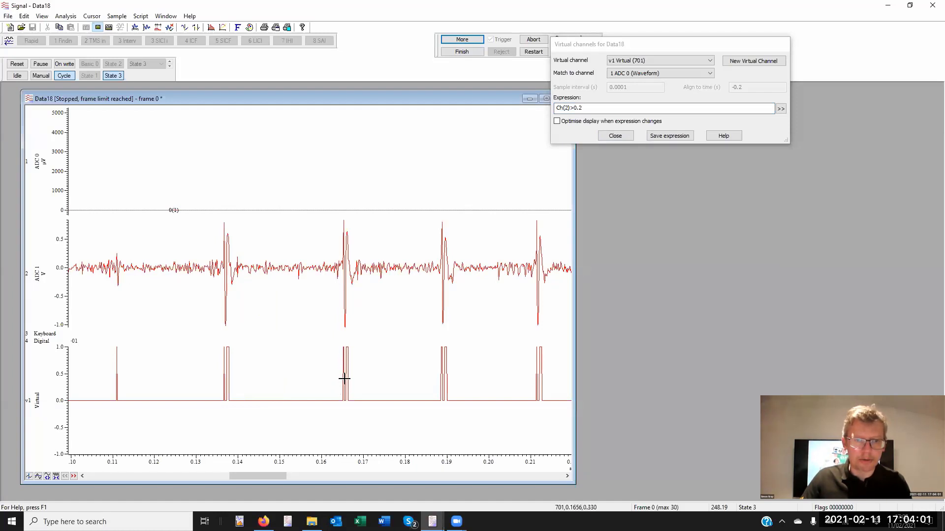
pyautogui.moveTo(331, 363); pyautogui.dragTo(361, 365)
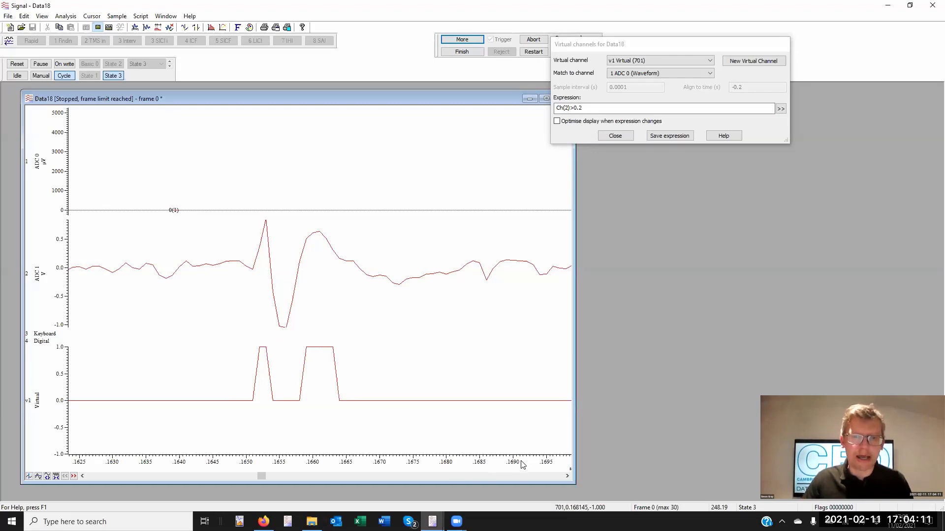
# - Expand the time axis back to the whole sweep and close the virtual channel settings
pyautogui.moveTo(522, 466); pyautogui.dragTo(318, 465)
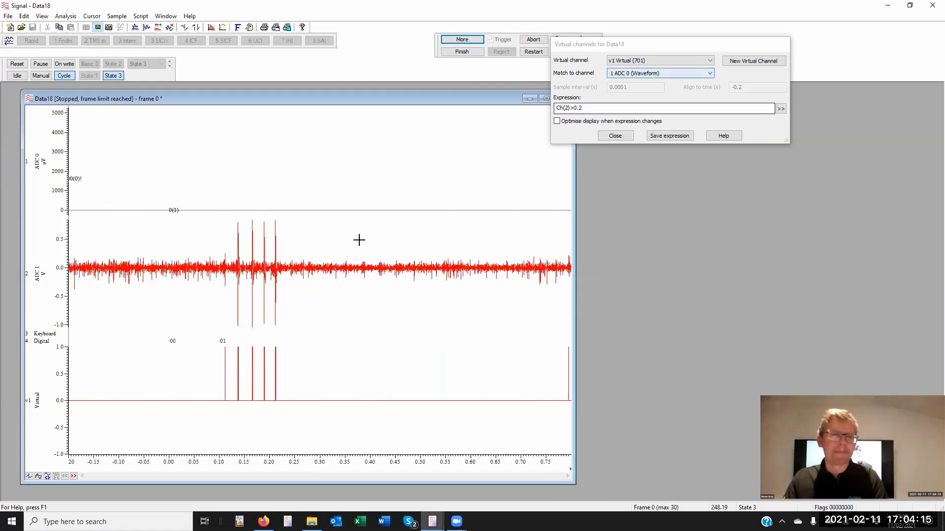
pyautogui.click(781, 46)
pyautogui.click(615, 136)
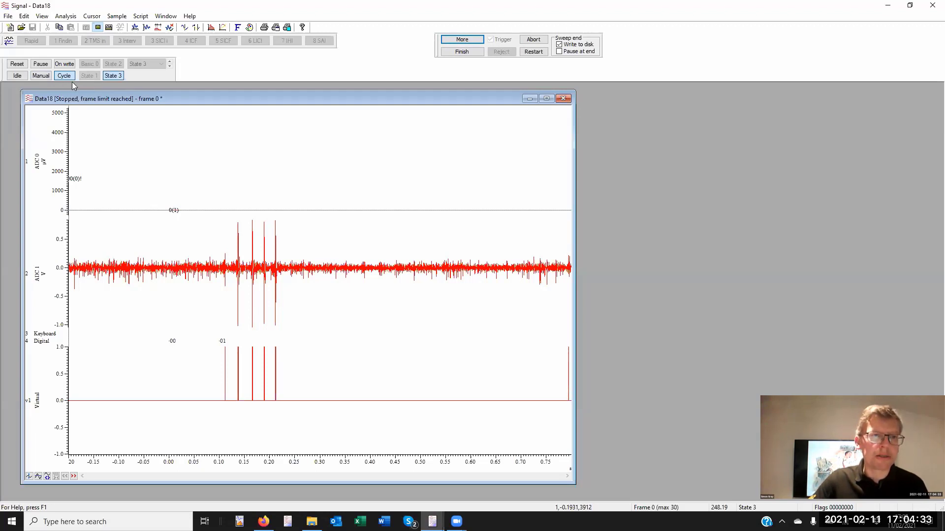
# - Switch the states to manual control and record further State 3 sweeps with sampling paused at each sweep end
pyautogui.click(45, 76)
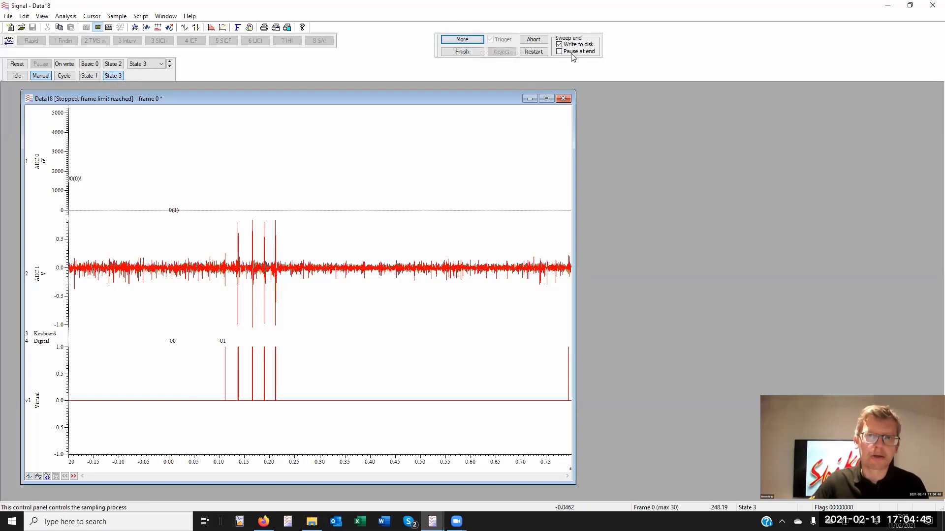
pyautogui.click(467, 40)
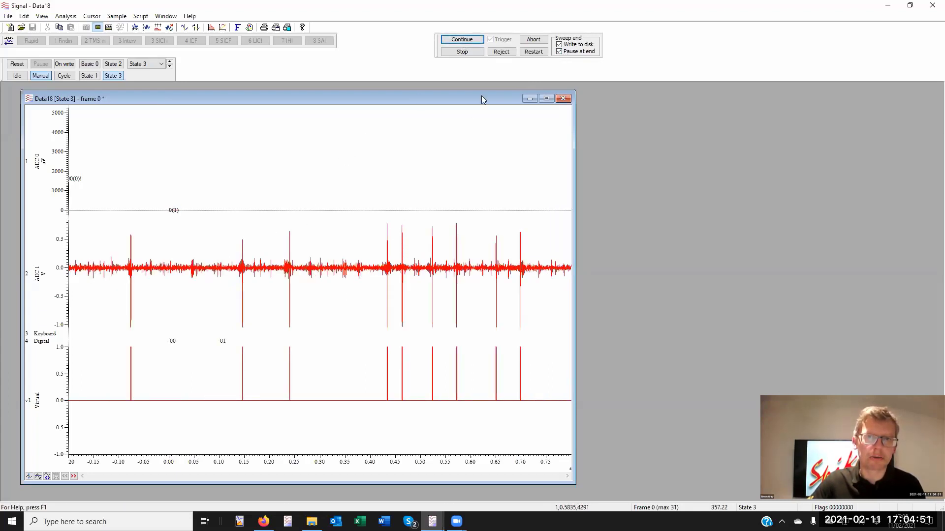
pyautogui.click(467, 40)
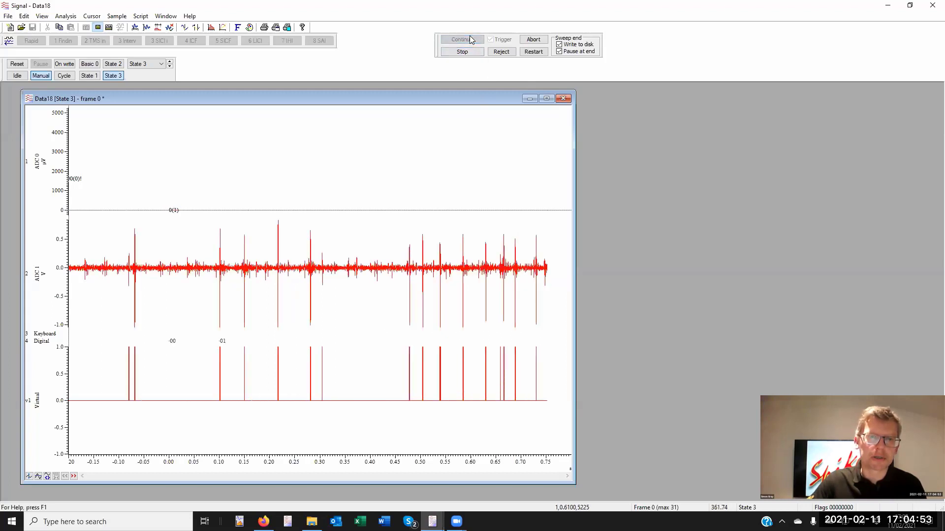
pyautogui.click(466, 43)
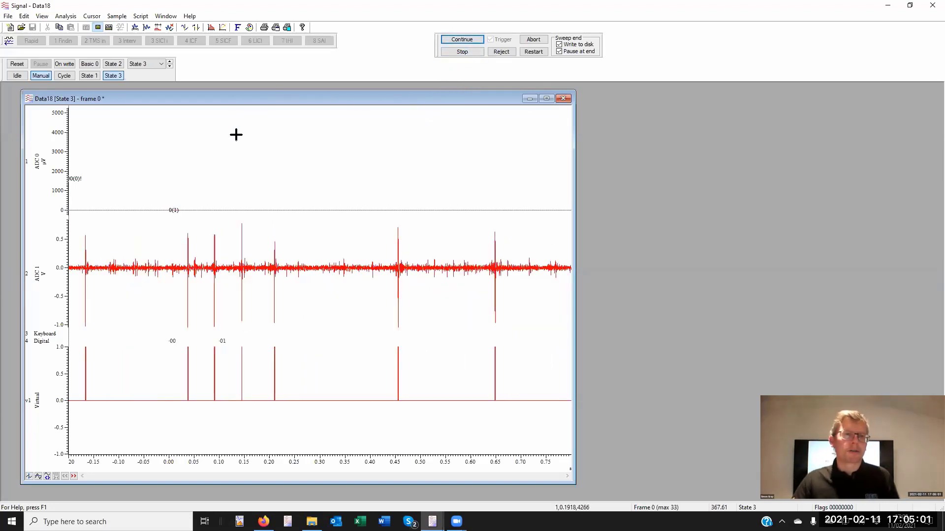
# - Create a new info window for the data file, place it beside the sweep display and enlarge it
pyautogui.click(42, 16)
pyautogui.moveTo(174, 206)
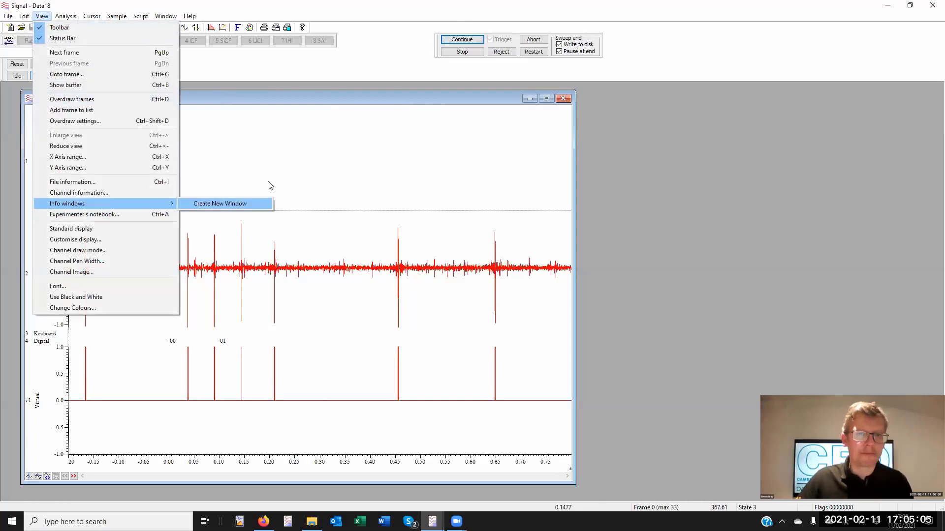
pyautogui.click(224, 203)
pyautogui.moveTo(219, 117); pyautogui.dragTo(778, 92)
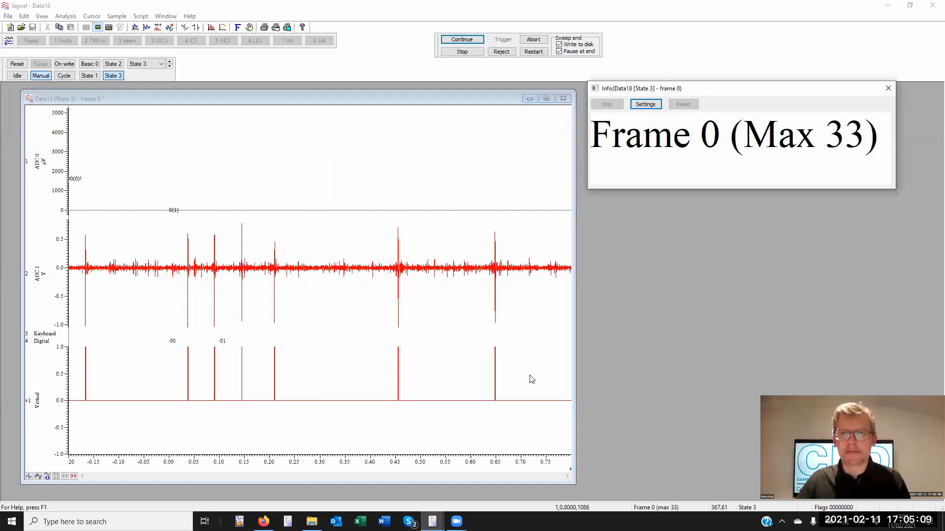
pyautogui.moveTo(531, 380); pyautogui.dragTo(519, 394)
# - Make the info window show the timer reading %t in seconds, starting on reset and counting downwards
pyautogui.click(576, 104)
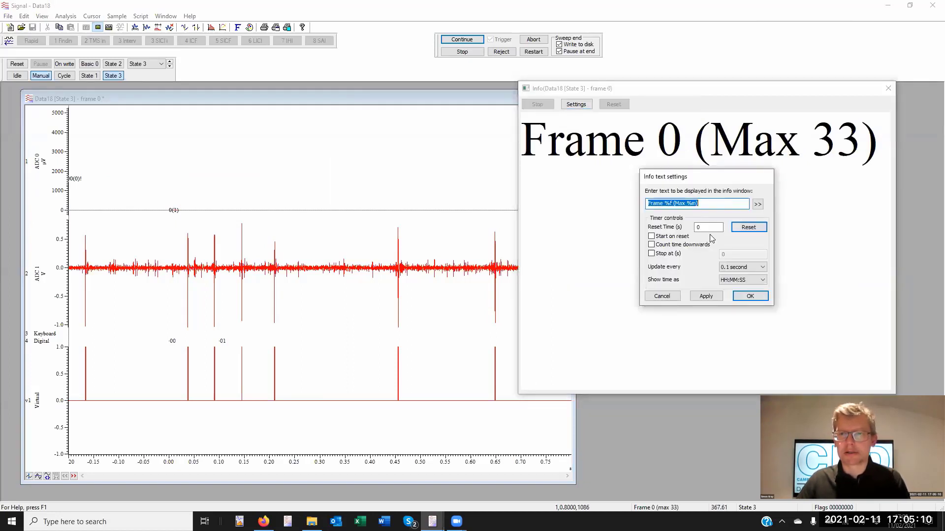
pyautogui.click(757, 204)
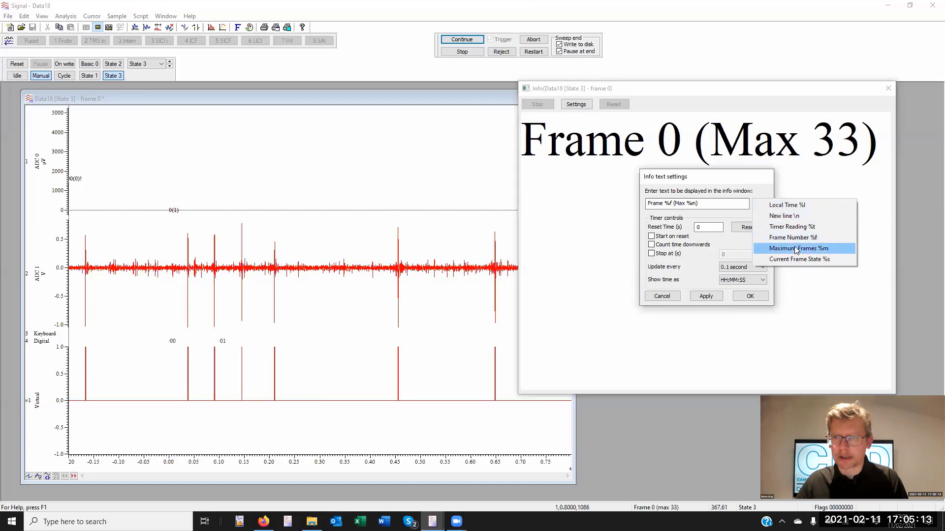
pyautogui.click(796, 227)
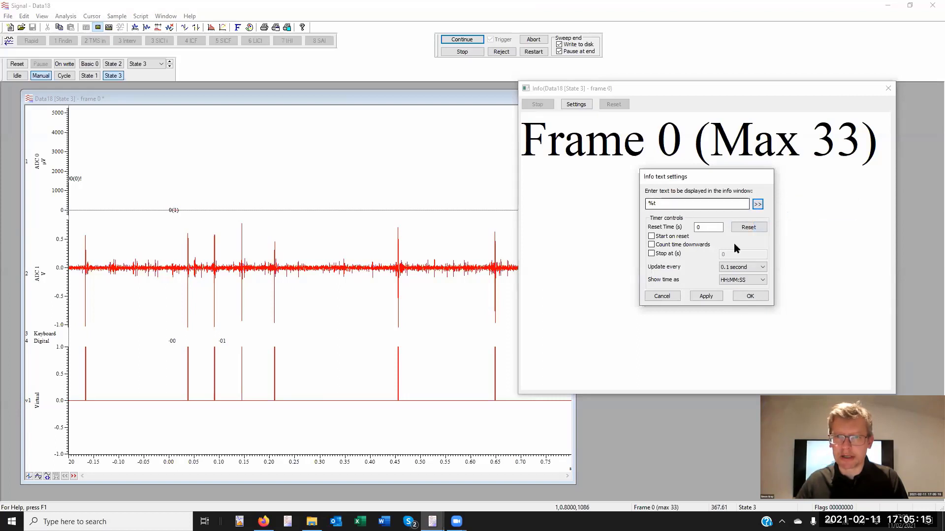
pyautogui.click(652, 236)
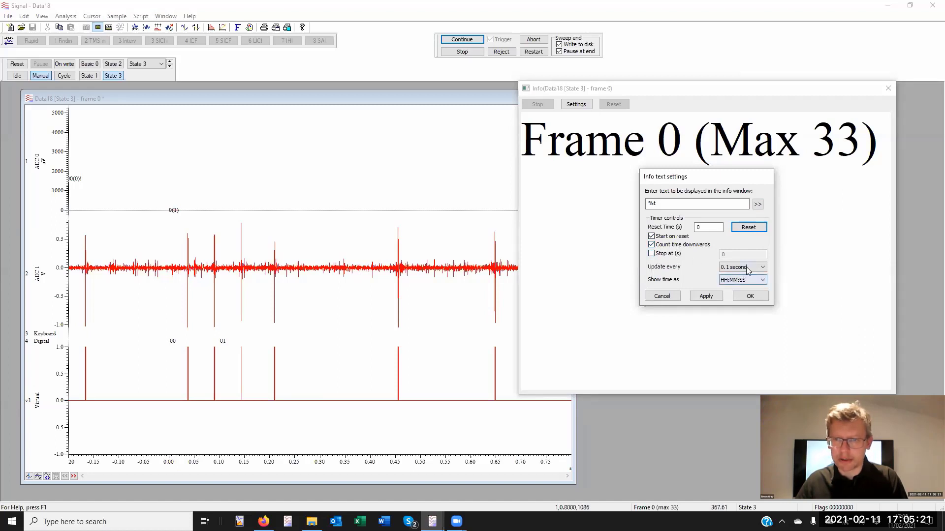
pyautogui.click(747, 280)
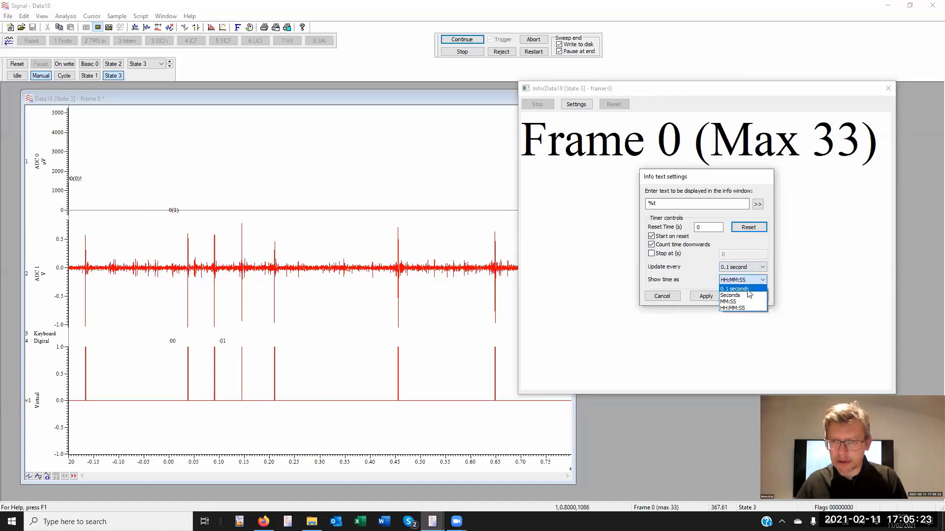
pyautogui.click(747, 296)
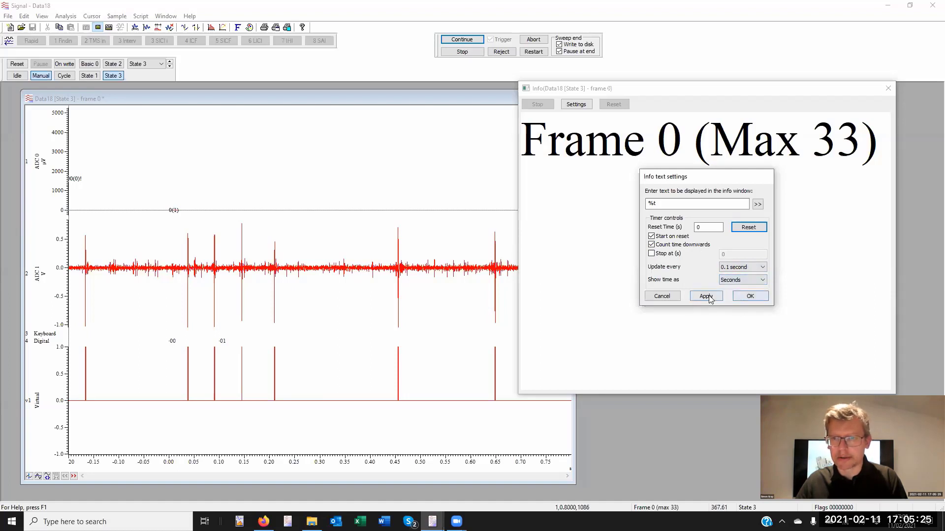
pyautogui.click(709, 298)
pyautogui.click(750, 295)
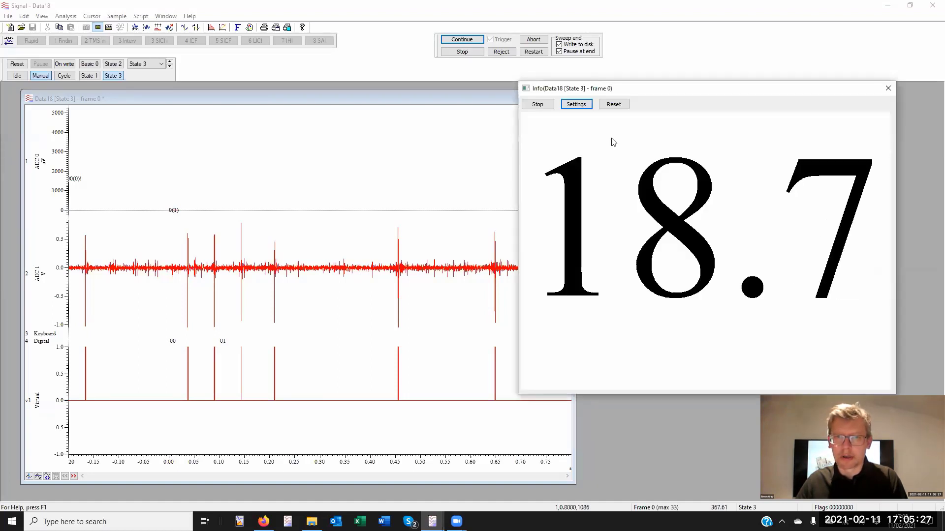
# - Continue sampling for another State 3 sweep while the timer runs, and close the info window
pyautogui.click(462, 38)
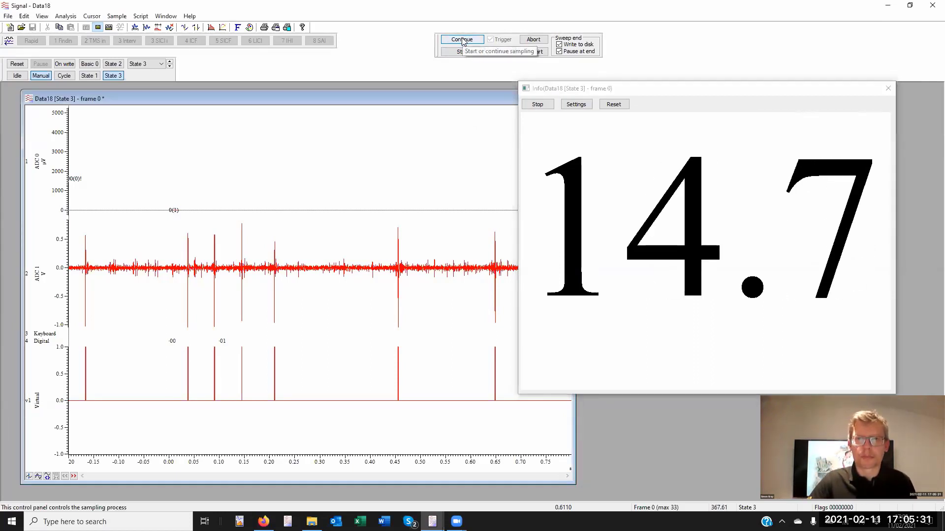
pyautogui.click(461, 39)
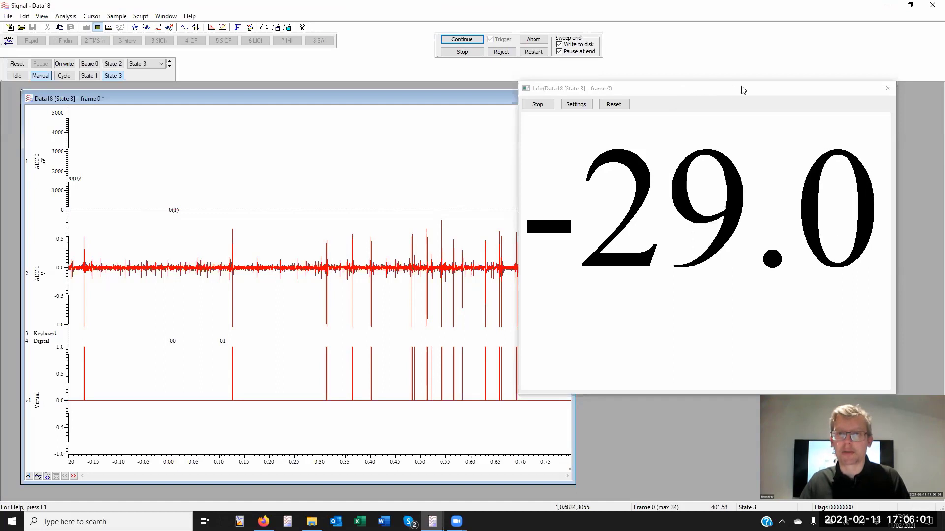
pyautogui.doubleClick(526, 89)
pyautogui.click(66, 16)
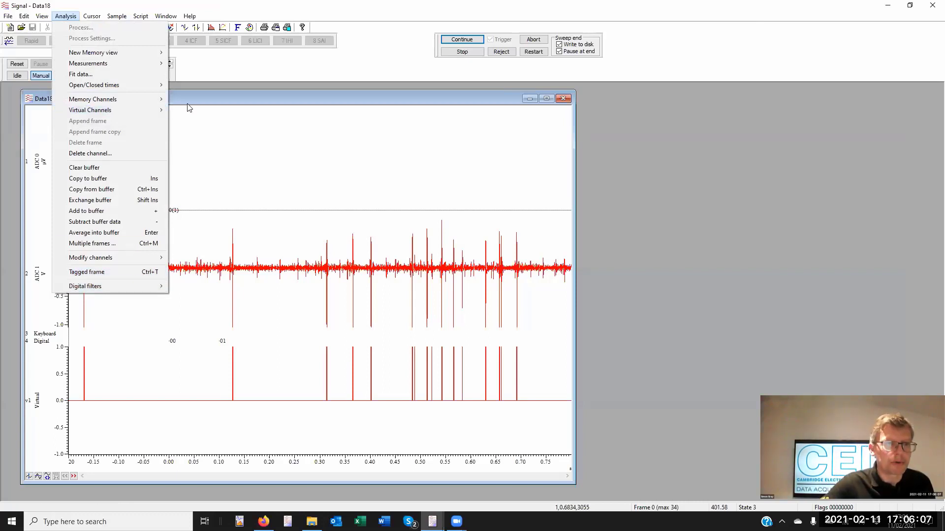
pyautogui.click(201, 106)
pyautogui.click(116, 16)
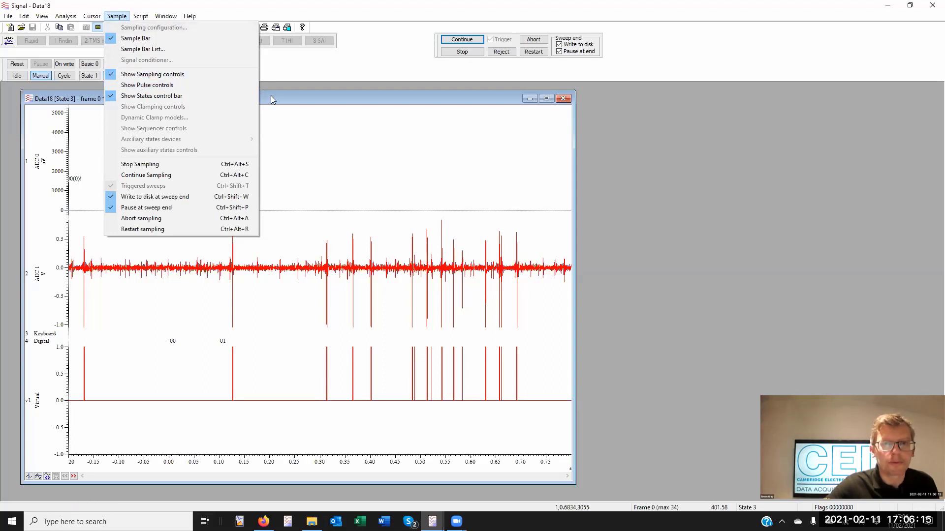
pyautogui.moveTo(271, 96); pyautogui.dragTo(270, 92)
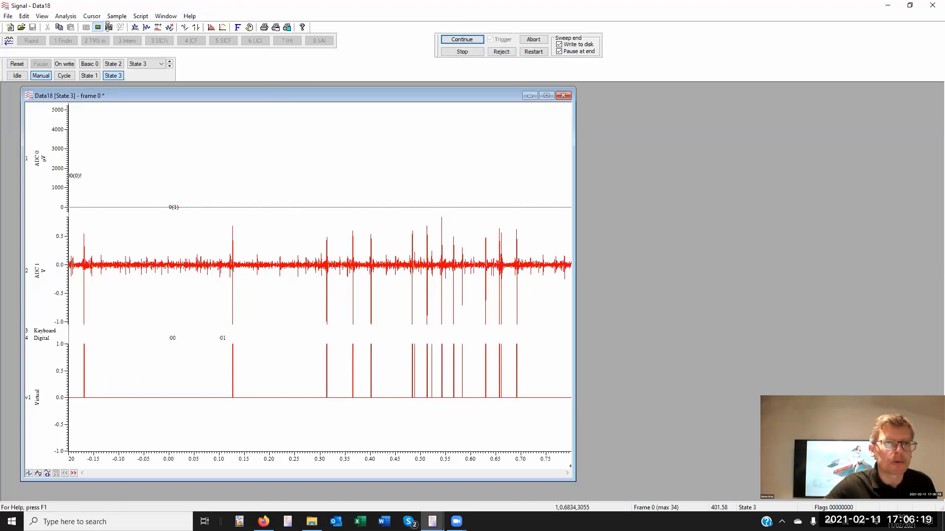
# - In the State 1 pulse configuration, move the DIG 1 square pulse to a delay of 0.43 s and apply the change
pyautogui.click(109, 27)
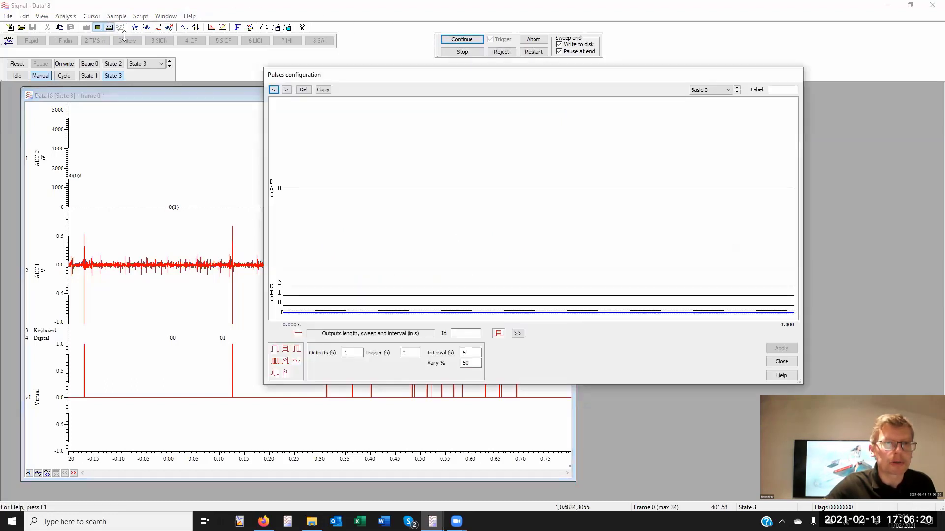
pyautogui.click(736, 86)
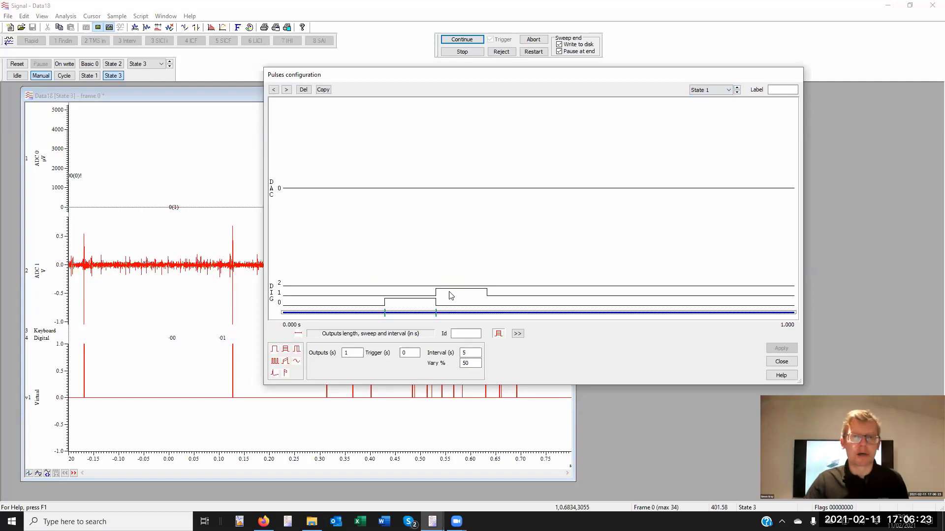
pyautogui.moveTo(446, 296); pyautogui.dragTo(514, 296)
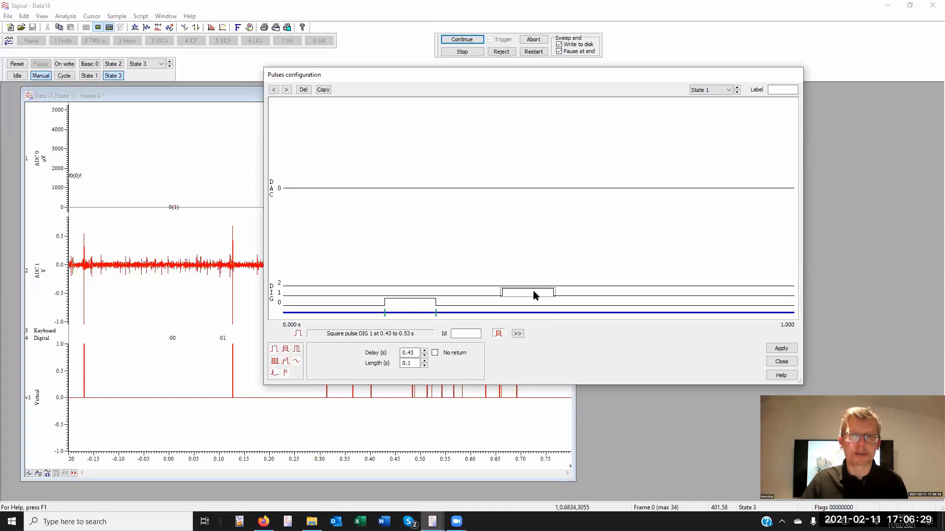
pyautogui.click(782, 350)
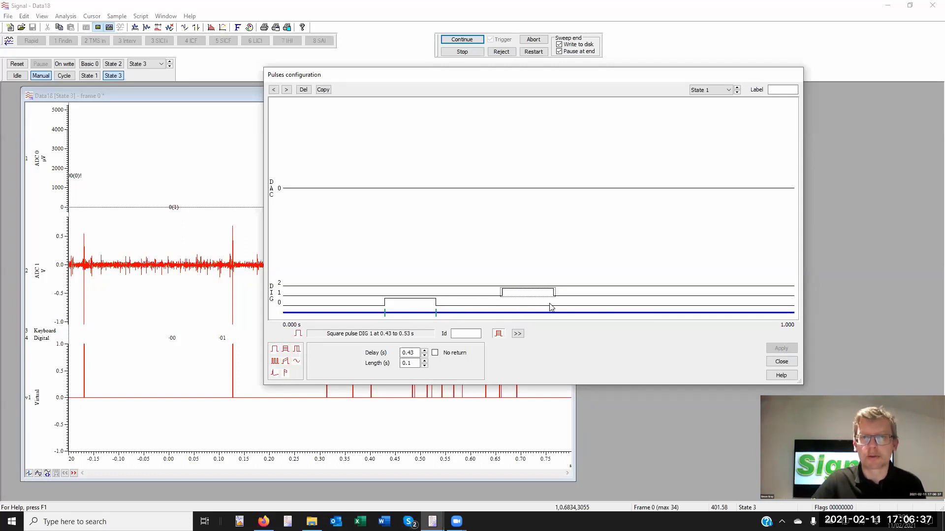
pyautogui.click(782, 363)
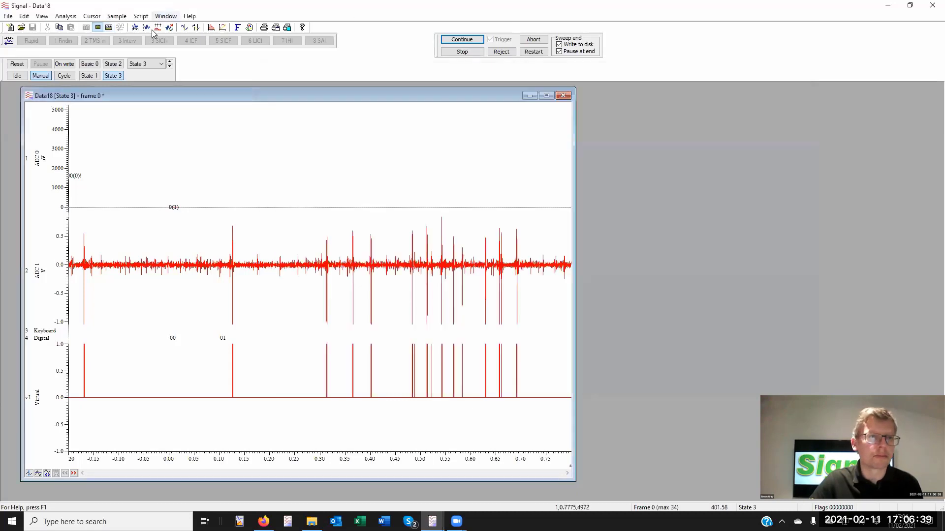
pyautogui.click(119, 16)
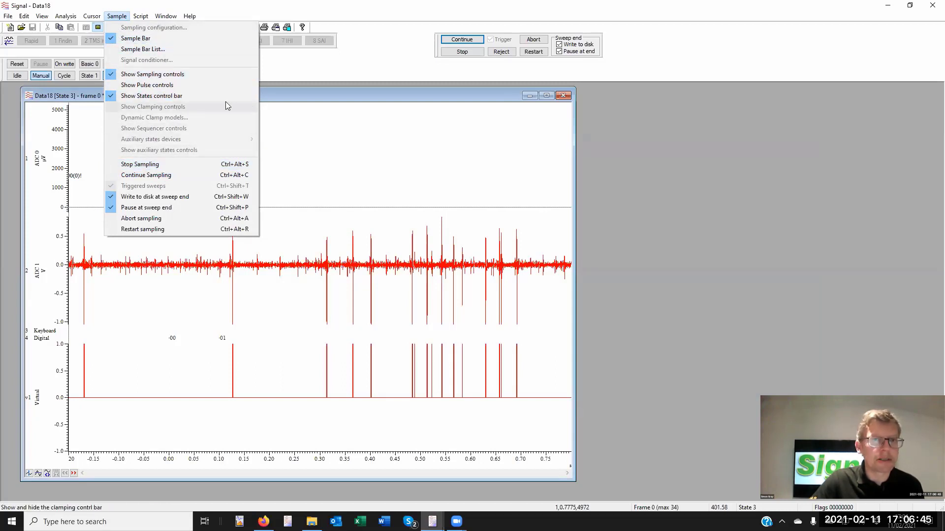
pyautogui.click(393, 58)
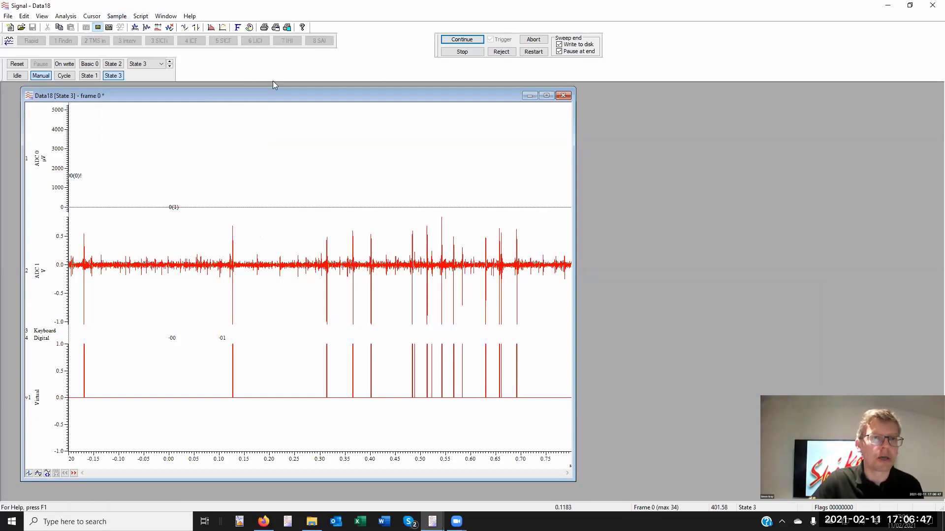
pyautogui.rightClick(320, 64)
pyautogui.click(385, 46)
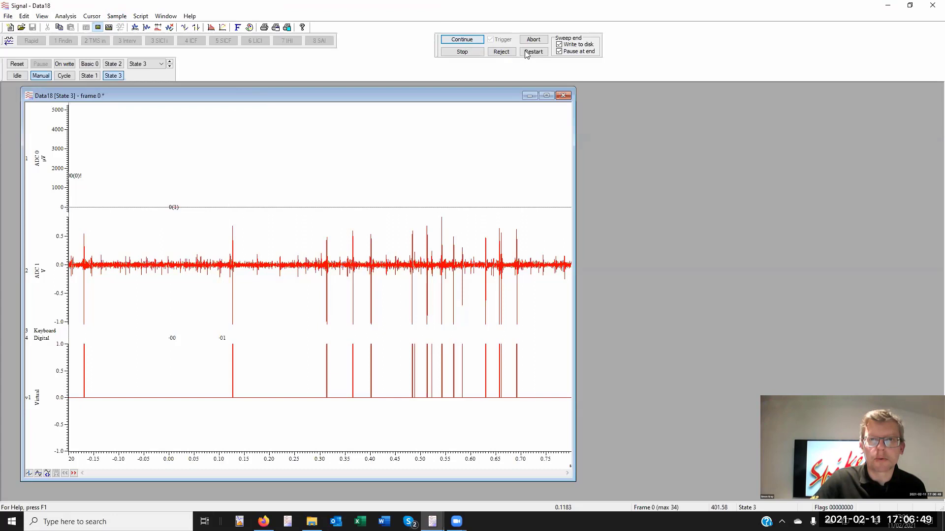
# - Stop the sampling and abort it, discarding all recorded data
pyautogui.click(481, 54)
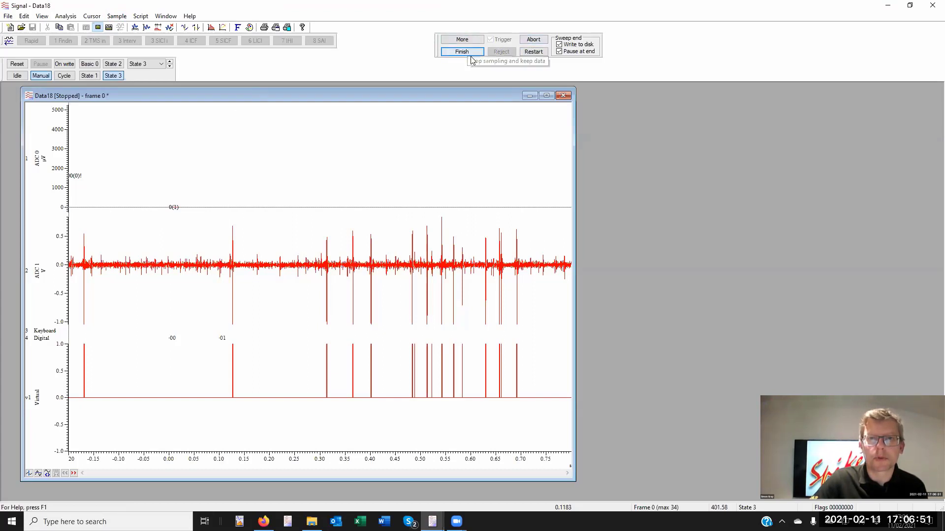
pyautogui.click(532, 40)
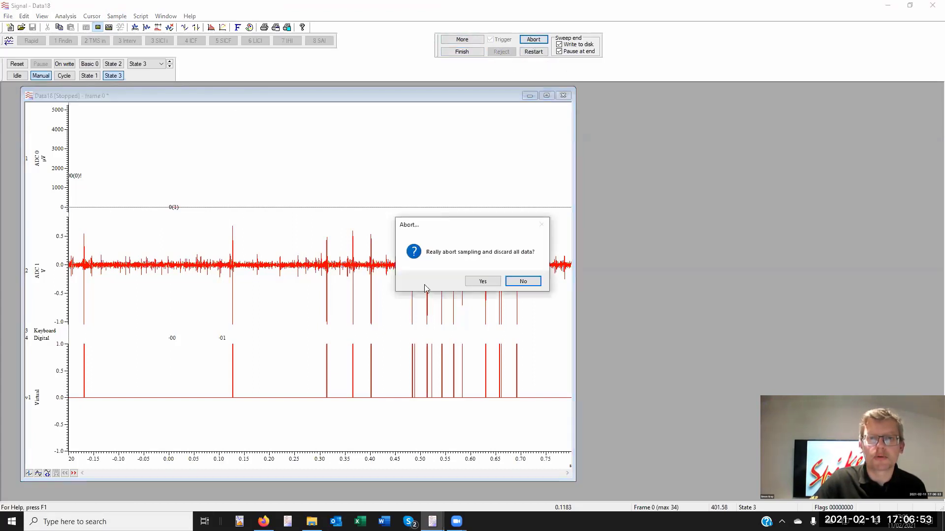
pyautogui.click(483, 282)
# - Add a MagPro auxiliary device to the sampling configuration's states, with stimulator type MagPro X100 + MagOption
pyautogui.click(108, 16)
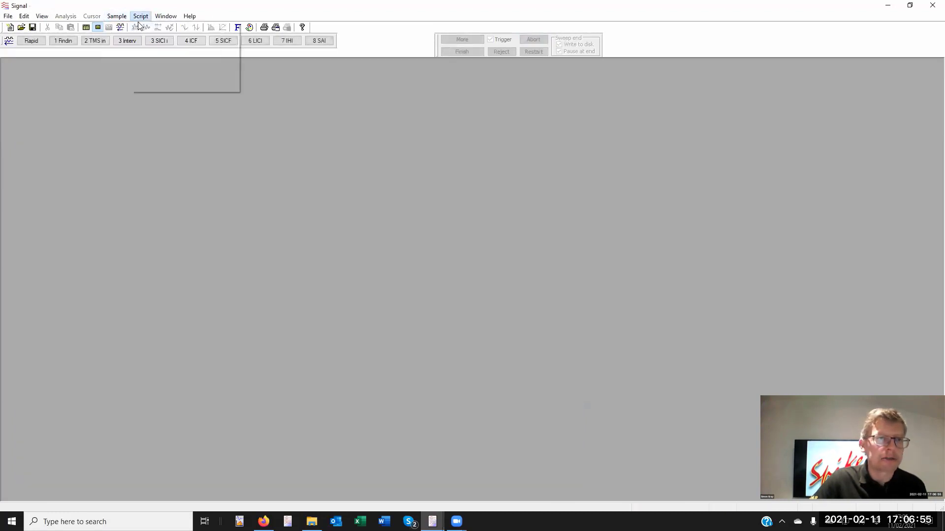
pyautogui.click(142, 28)
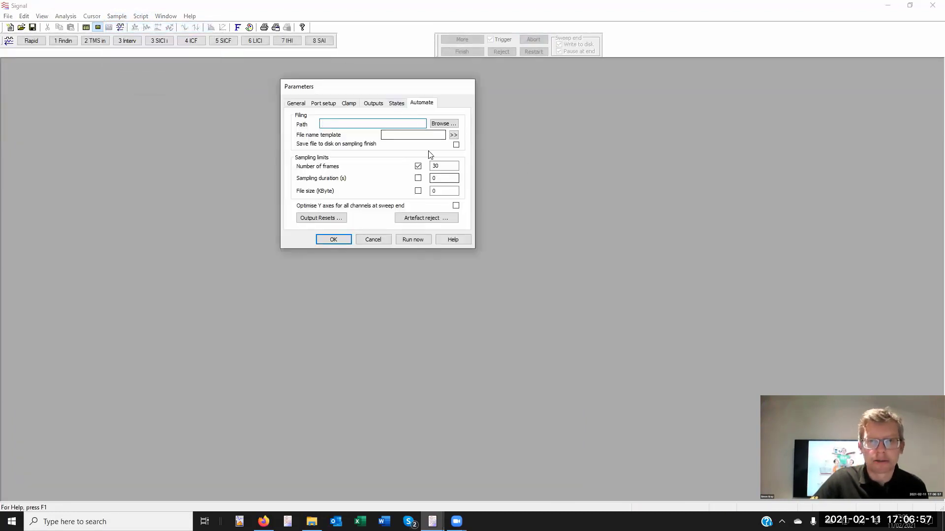
pyautogui.click(396, 103)
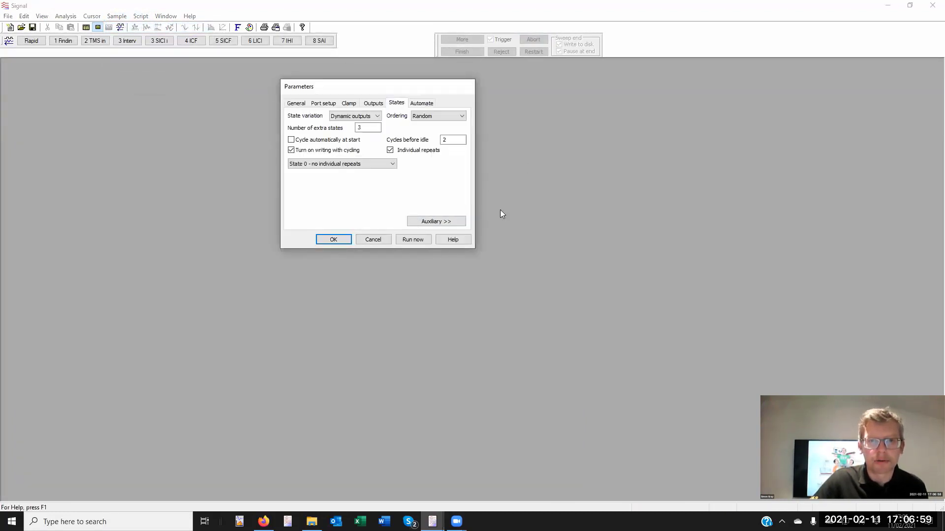
pyautogui.click(449, 223)
pyautogui.moveTo(476, 223)
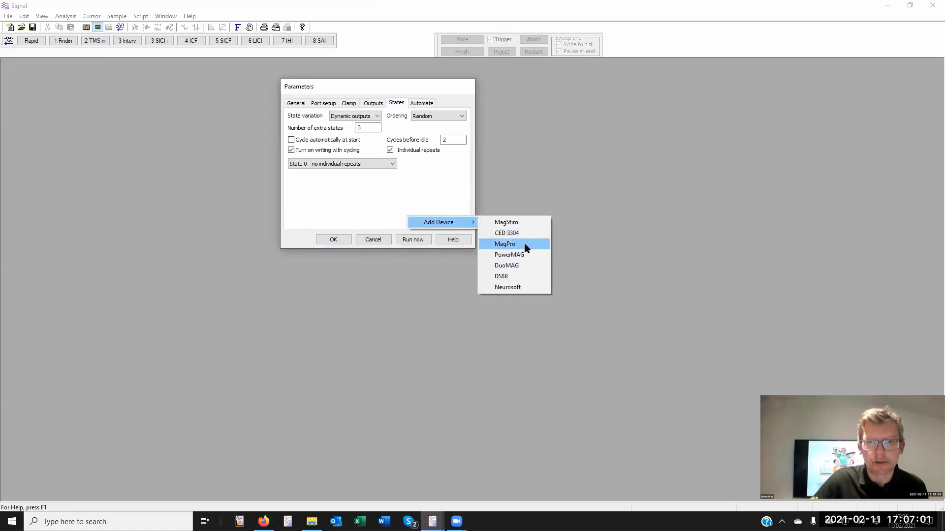
pyautogui.click(524, 245)
pyautogui.click(400, 83)
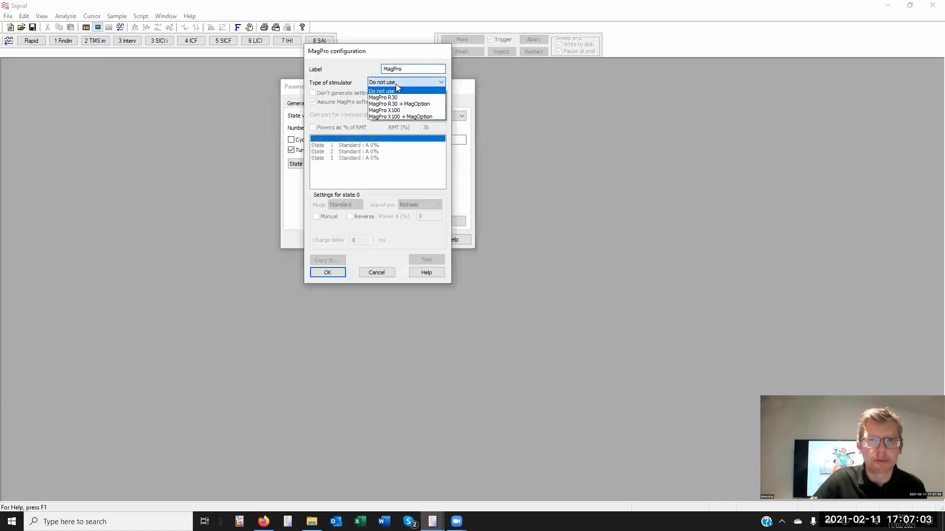
pyautogui.click(400, 119)
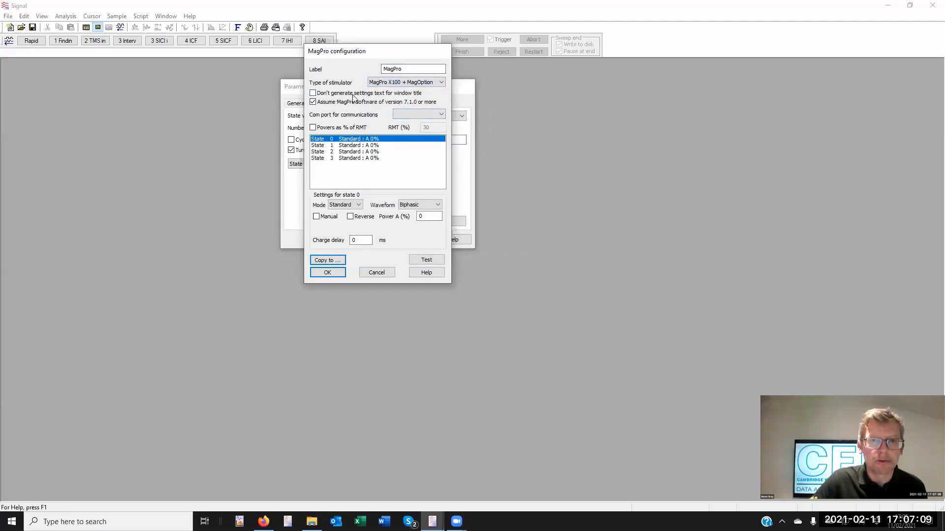
pyautogui.click(332, 273)
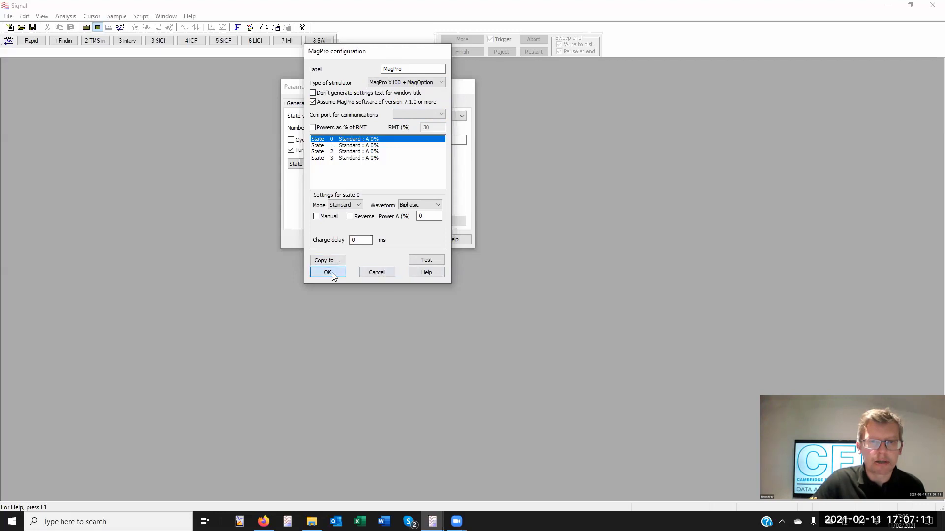
# - Run the sampling configuration without a MagPro connection and move the MagPro control bar away from the window edge
pyautogui.click(412, 240)
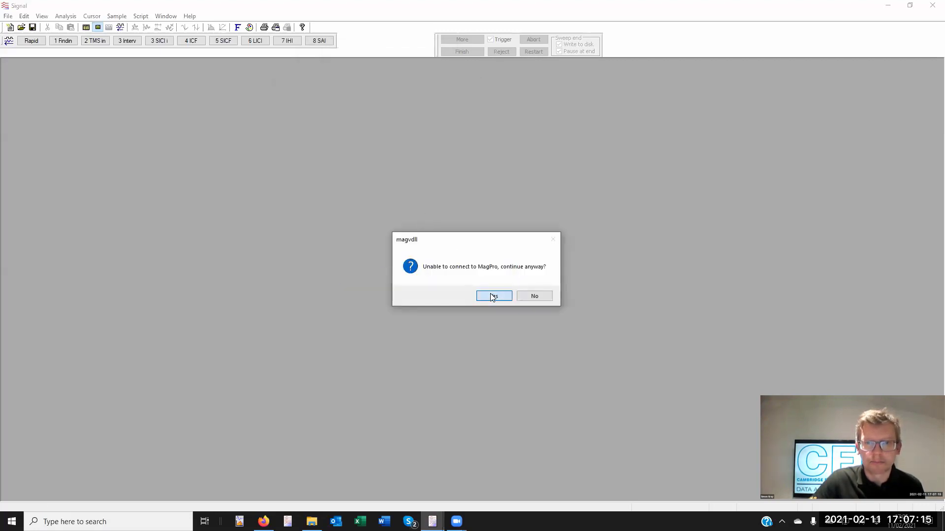
pyautogui.click(492, 296)
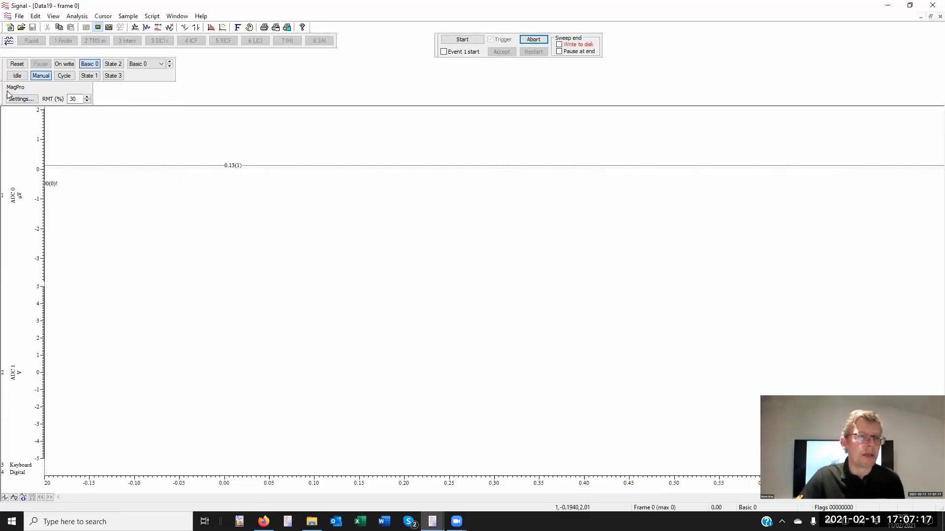
pyautogui.moveTo(5, 89); pyautogui.dragTo(280, 90)
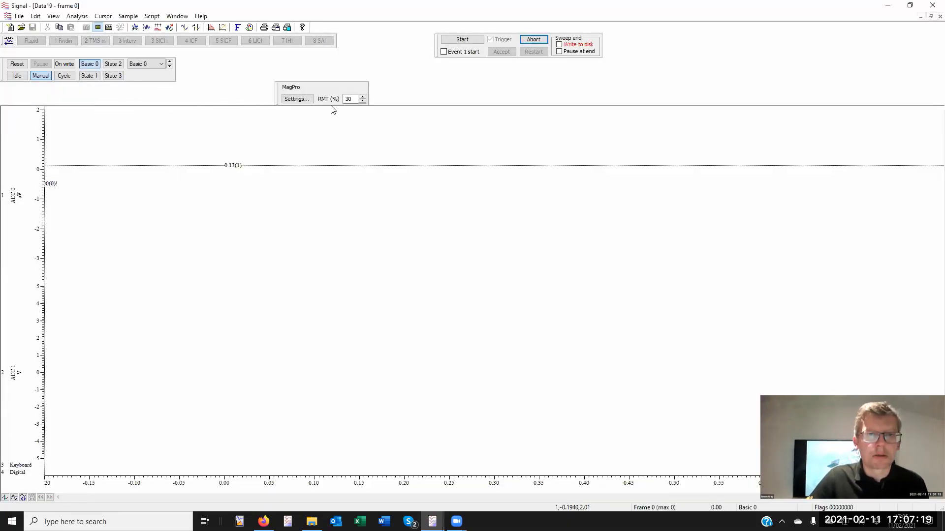
# - Examine the online MagPro settings for State 1 and leave them without changes
pyautogui.click(297, 98)
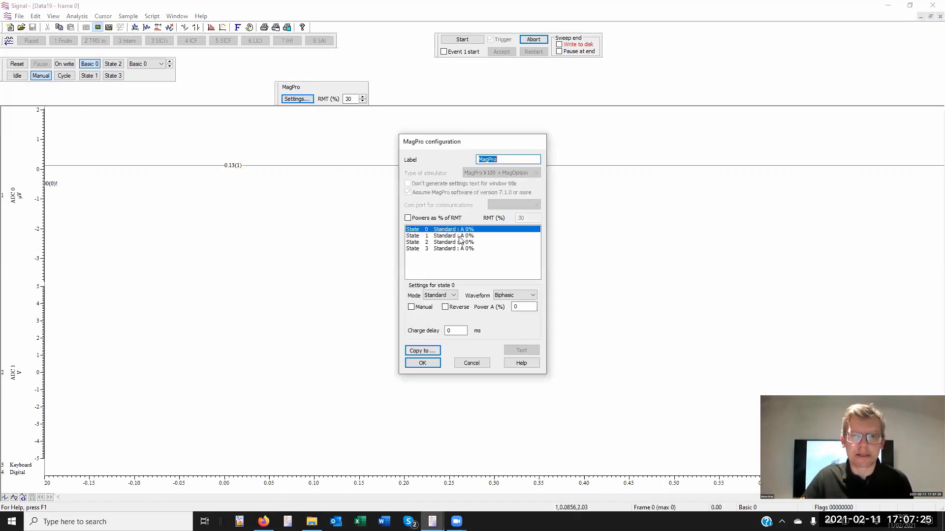
pyautogui.click(459, 236)
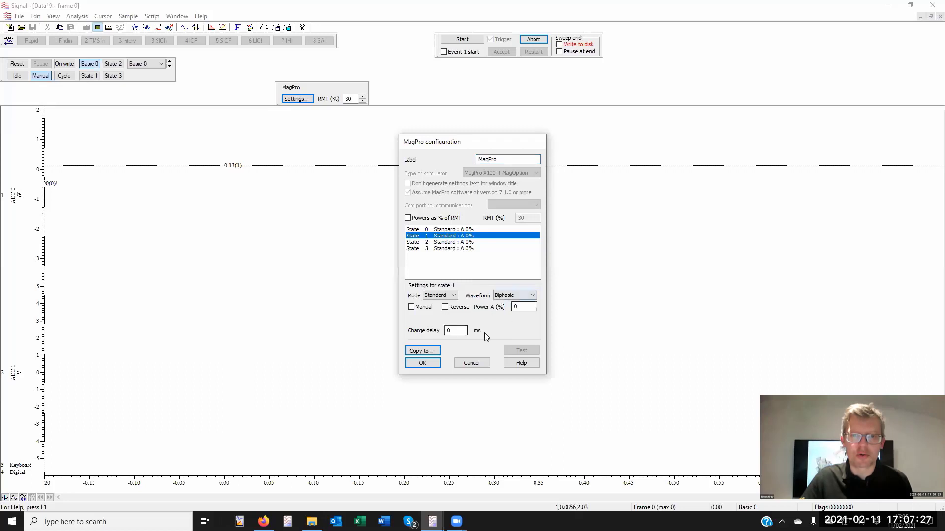
pyautogui.click(470, 364)
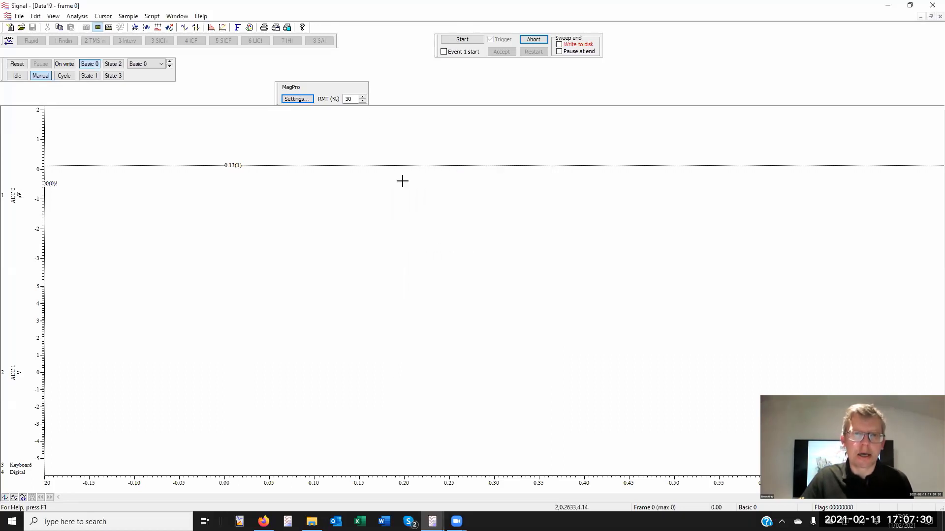
# - Adjust the MagPro RMT percentage and abort the sampling
pyautogui.click(364, 101)
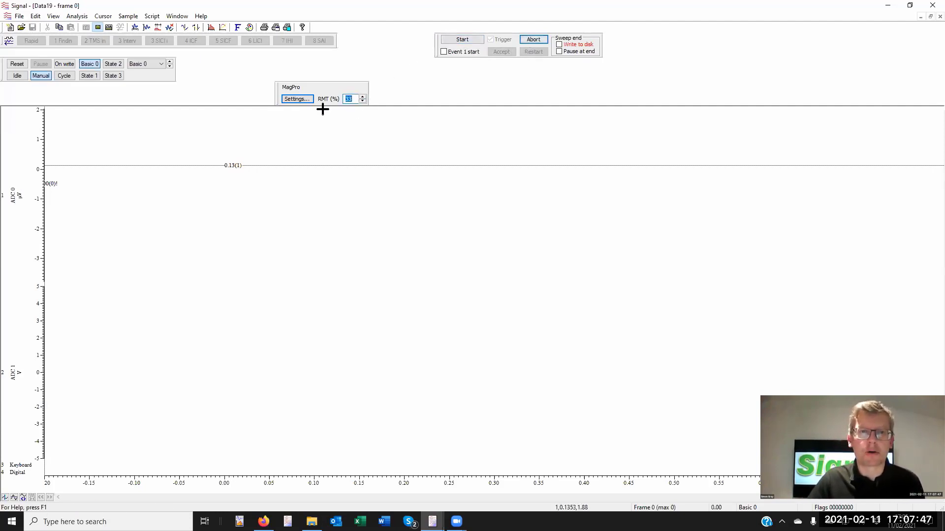
pyautogui.click(534, 40)
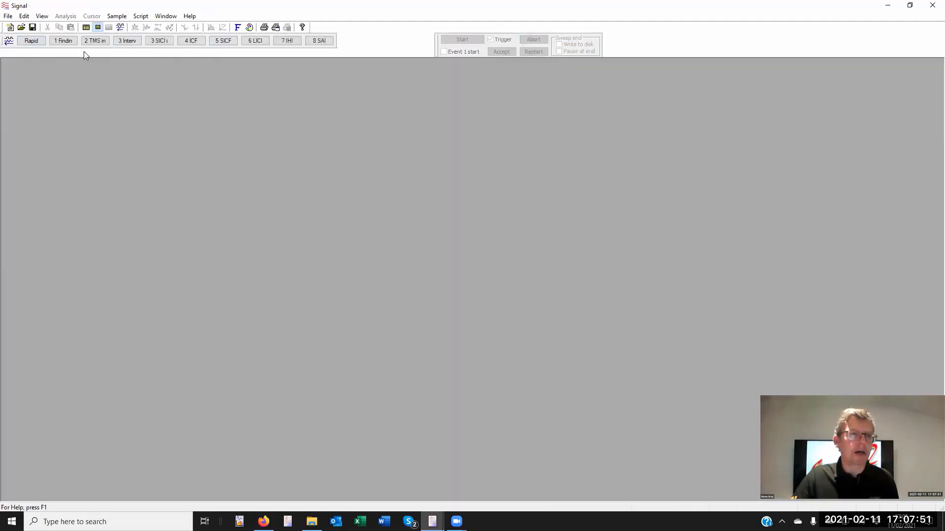
# - Review the Rapid and 8 SAI entries in the Sample Bar list and check which control bars are shown
pyautogui.rightClick(344, 38)
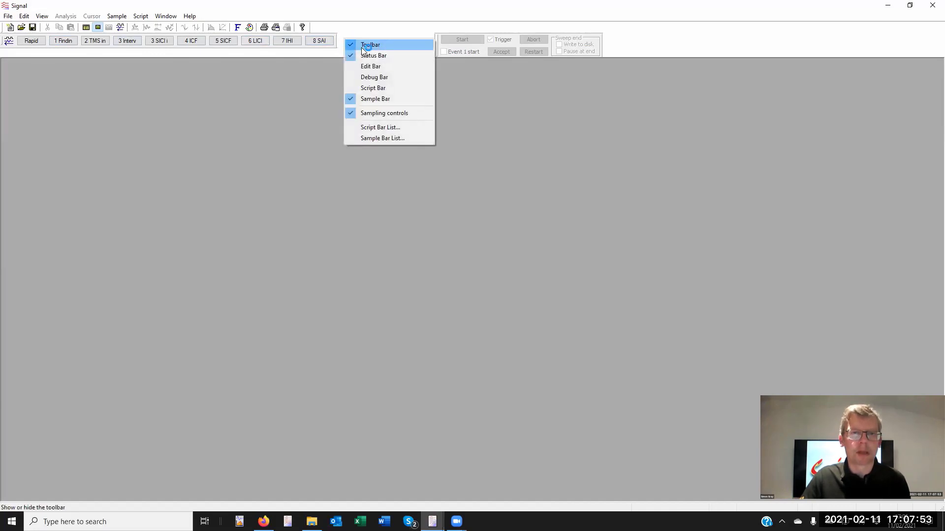
pyautogui.click(384, 139)
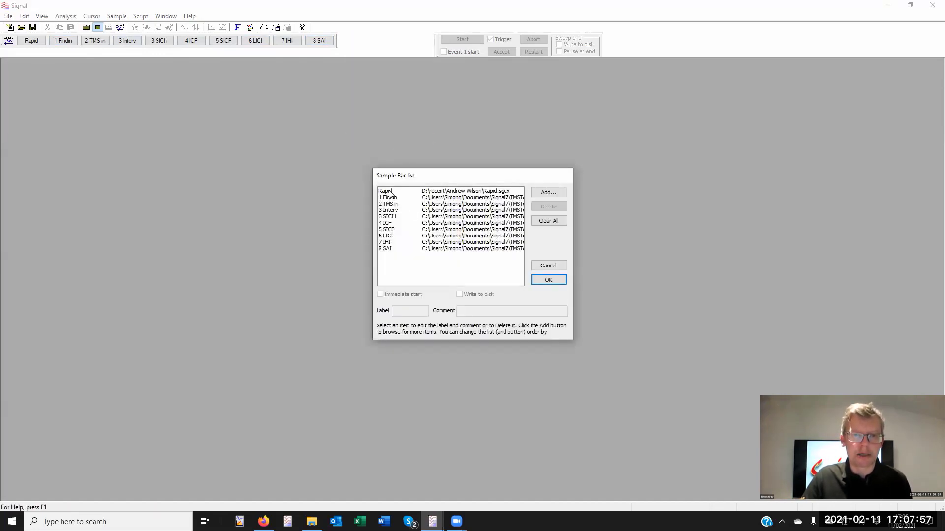
pyautogui.click(389, 192)
pyautogui.click(389, 249)
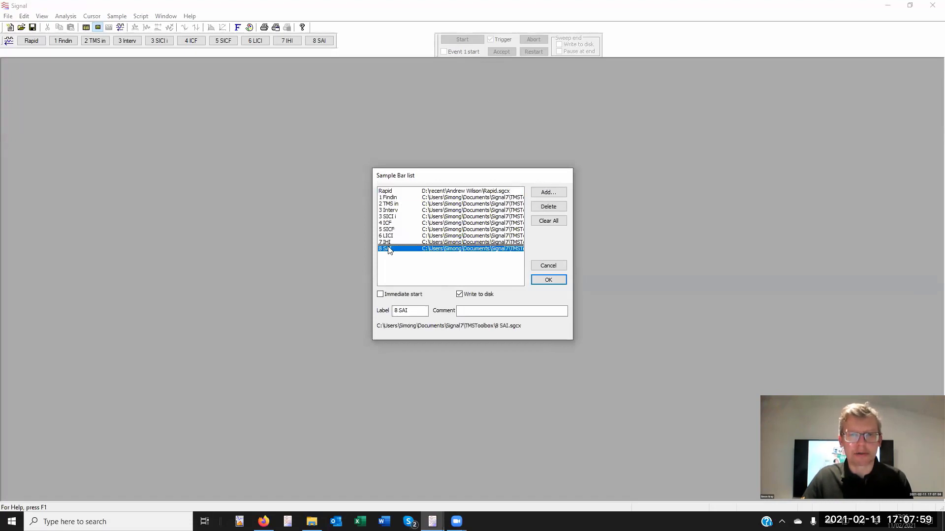
pyautogui.click(393, 192)
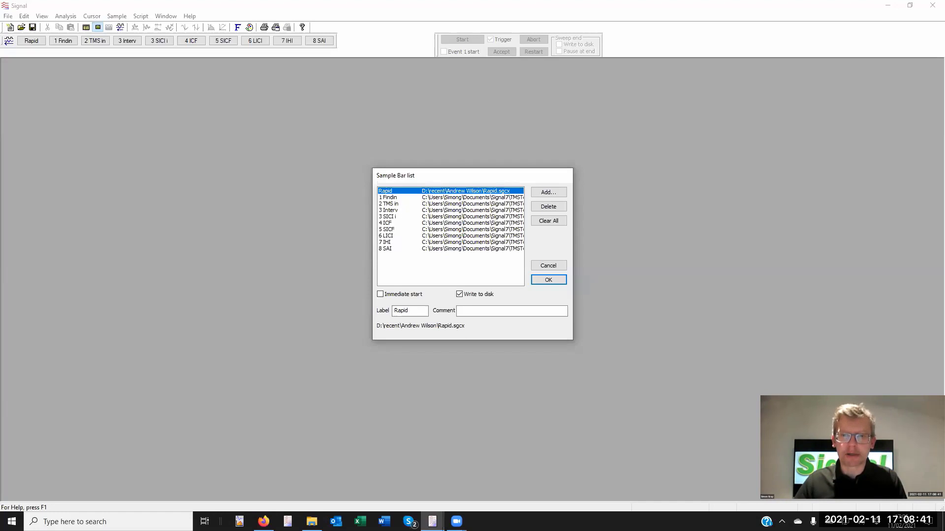
pyautogui.click(549, 279)
pyautogui.rightClick(380, 45)
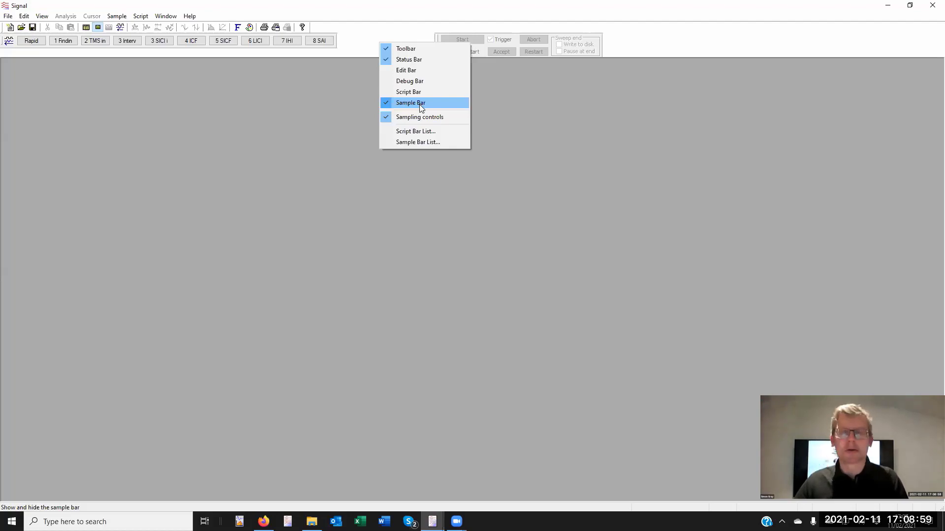
pyautogui.click(353, 124)
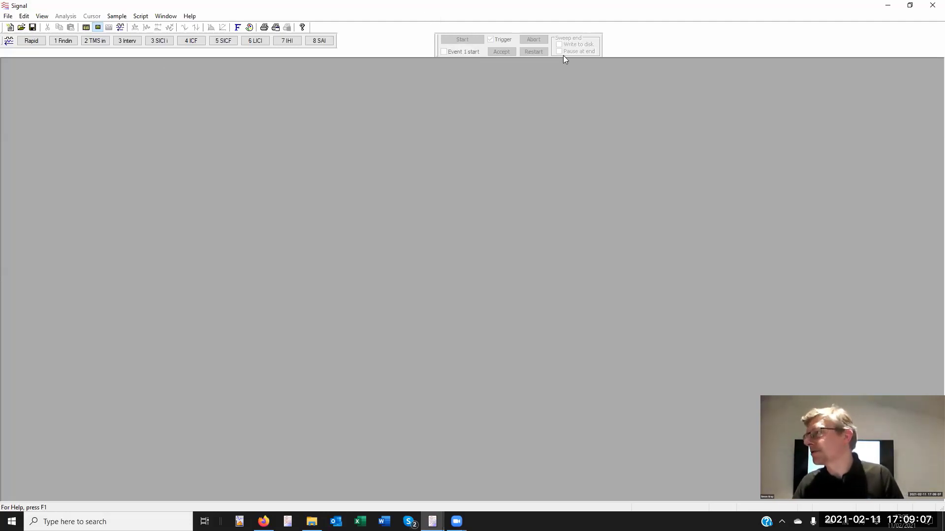
# - Launch the 1 Findin, 5 SICF and 3 SICI sampling configurations in turn, aborting each one
pyautogui.click(64, 42)
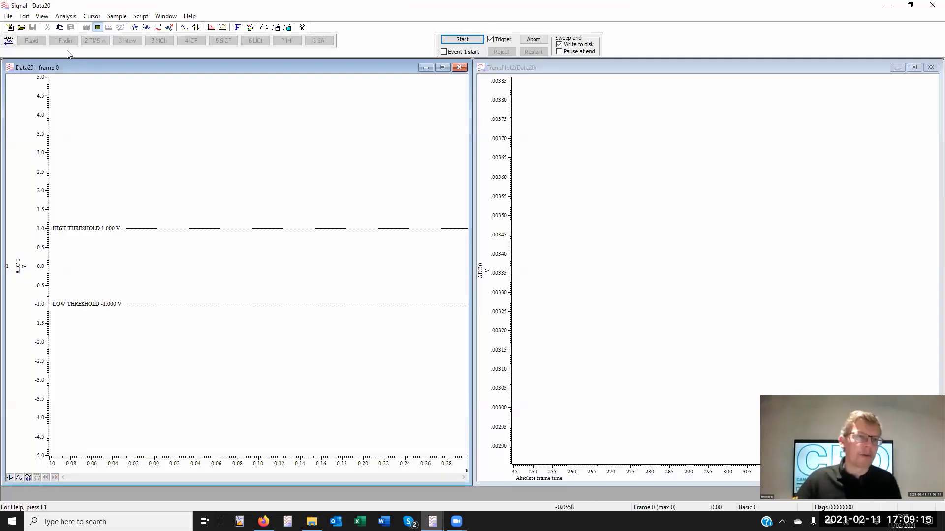
pyautogui.click(540, 41)
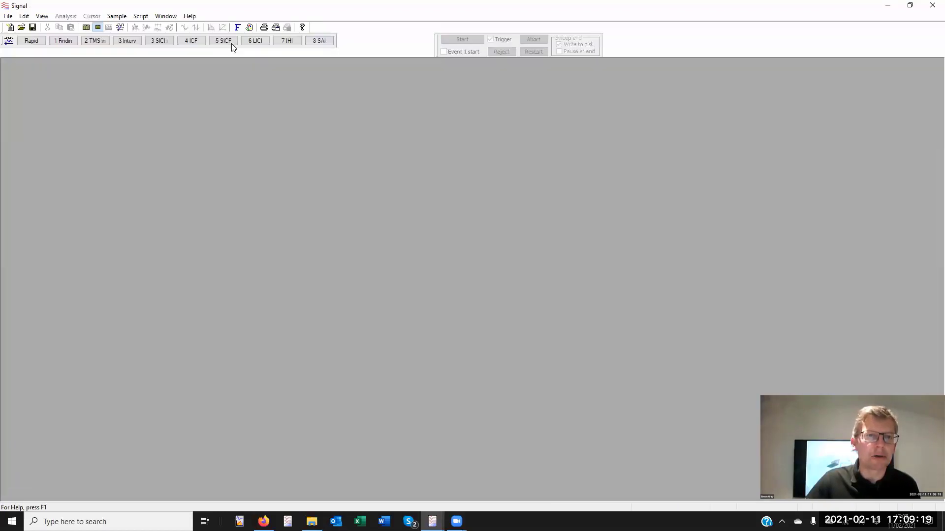
pyautogui.click(222, 42)
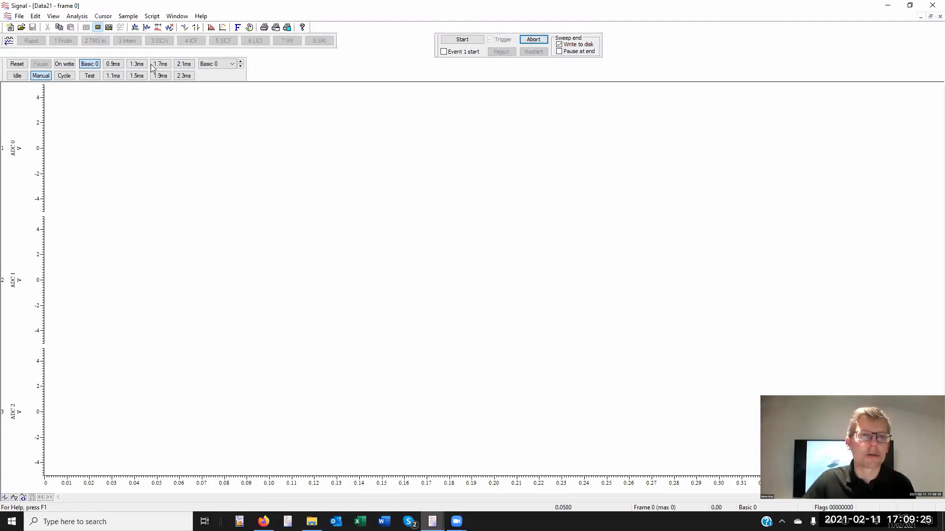
pyautogui.click(540, 42)
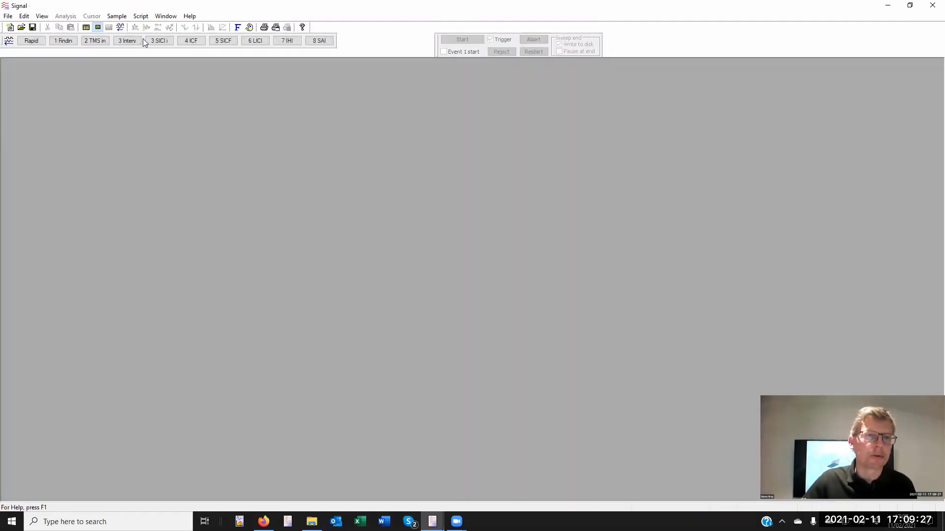
pyautogui.click(158, 41)
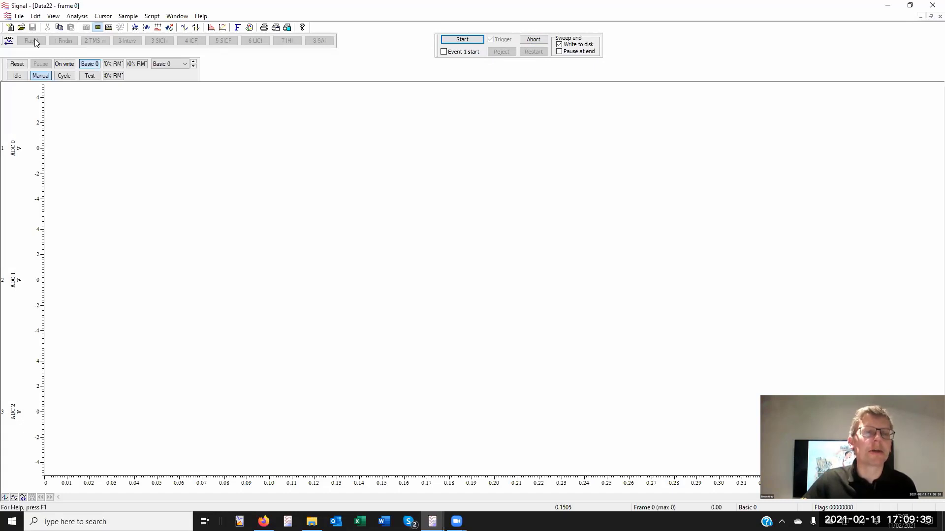
pyautogui.click(328, 41)
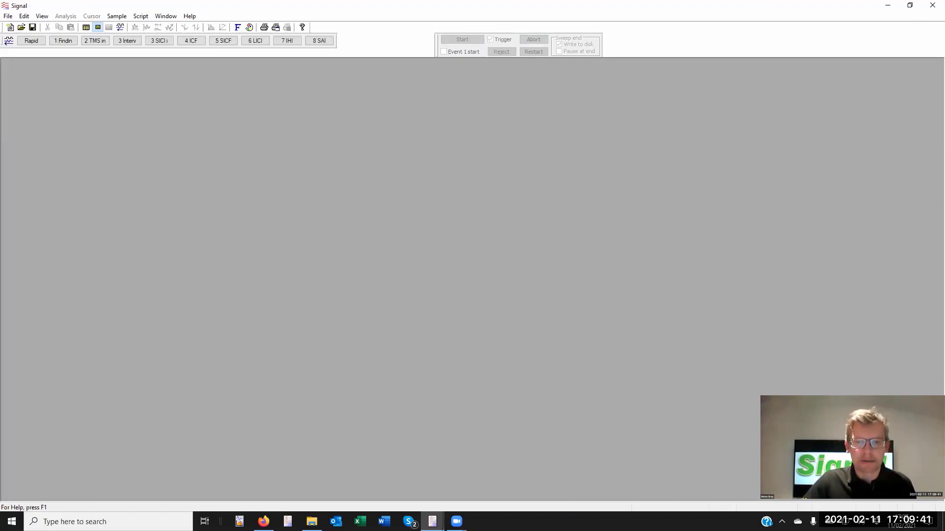
# - Check the states settings of the 3 SICI input-output curve sampling configuration and accept them
pyautogui.click(116, 15)
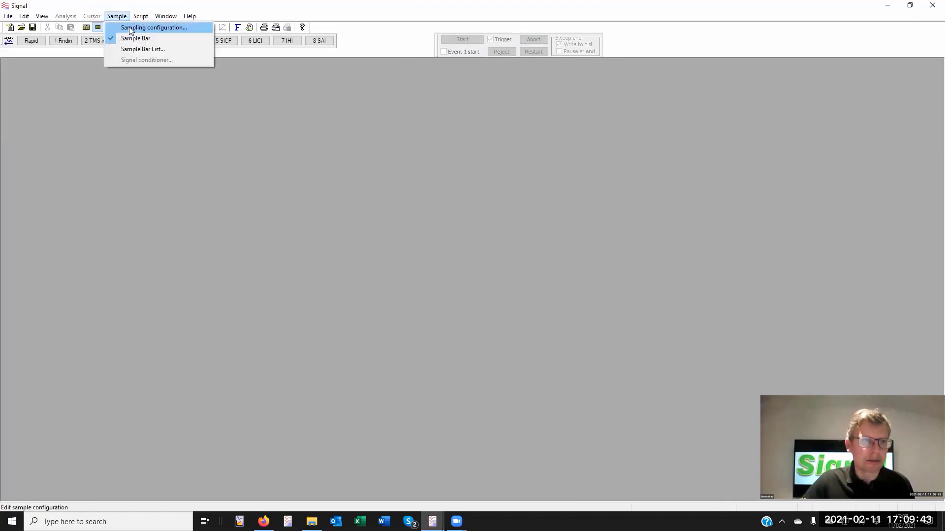
pyautogui.click(133, 28)
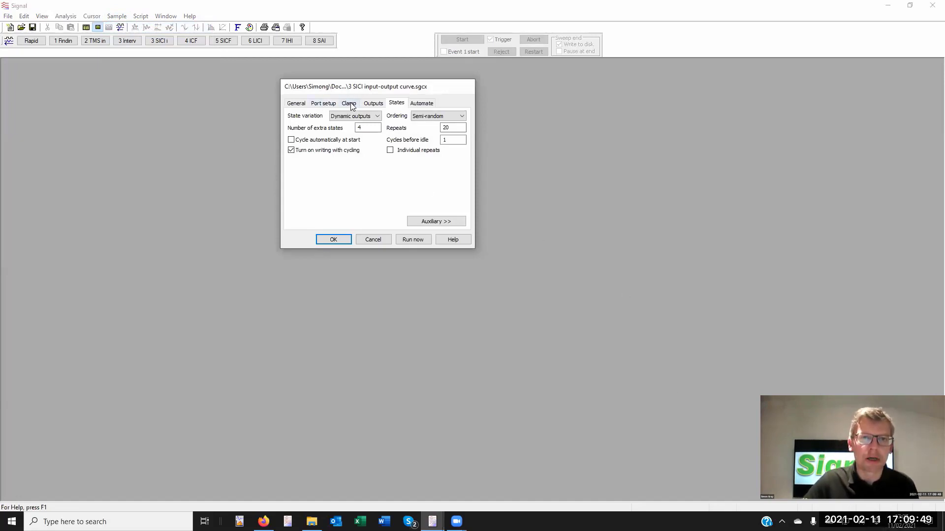
pyautogui.click(334, 240)
# - Check the clamping options in the preferences and accept them
pyautogui.click(27, 16)
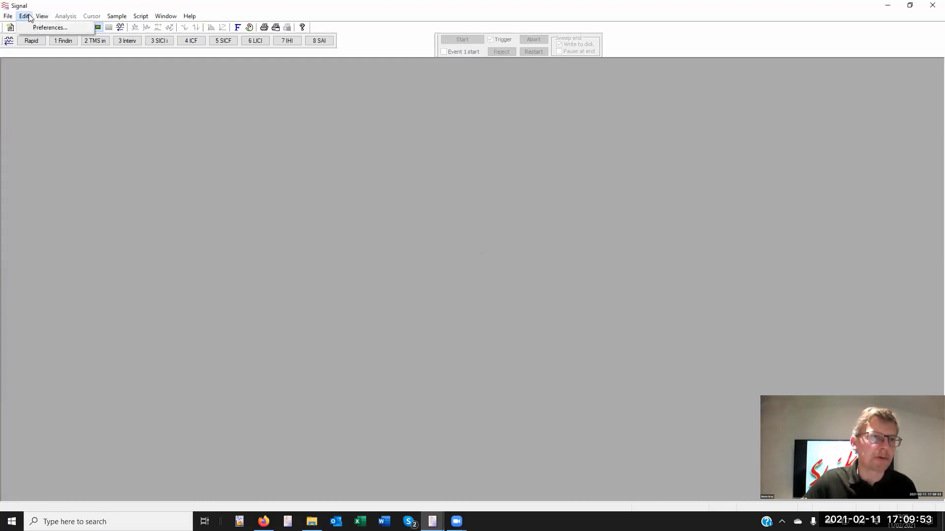
pyautogui.click(36, 28)
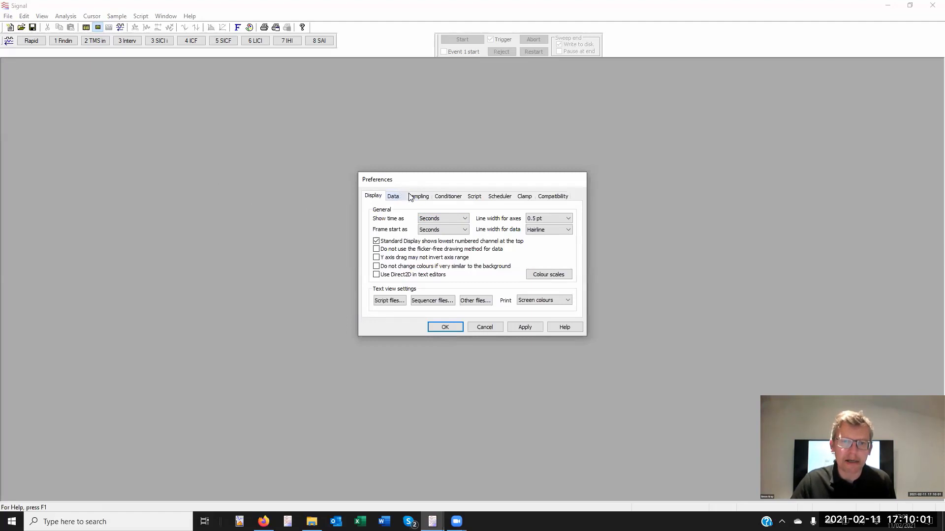
pyautogui.click(525, 197)
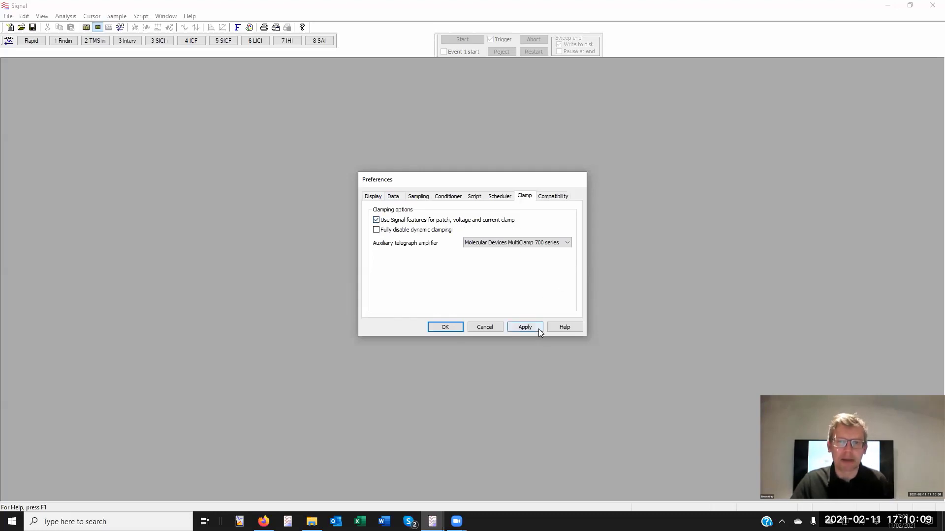
pyautogui.click(452, 327)
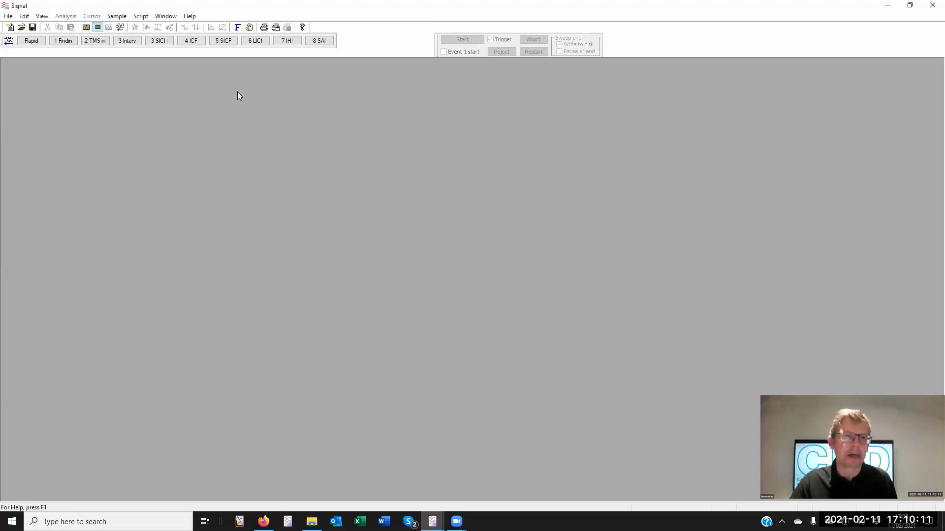
# - Set clamp set 1 in the 3 SICI input-output curve sampling configuration to whole cell voltage clamp
pyautogui.click(117, 16)
pyautogui.click(130, 26)
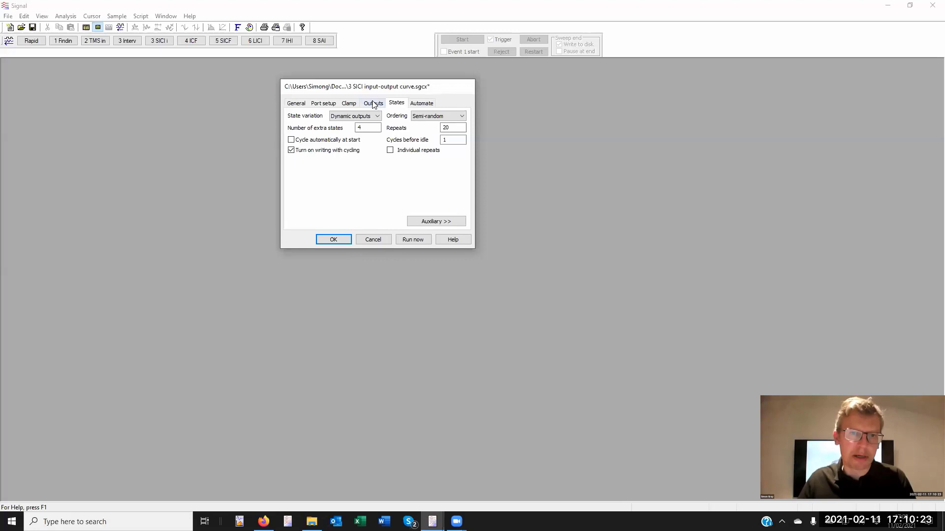
pyautogui.click(350, 103)
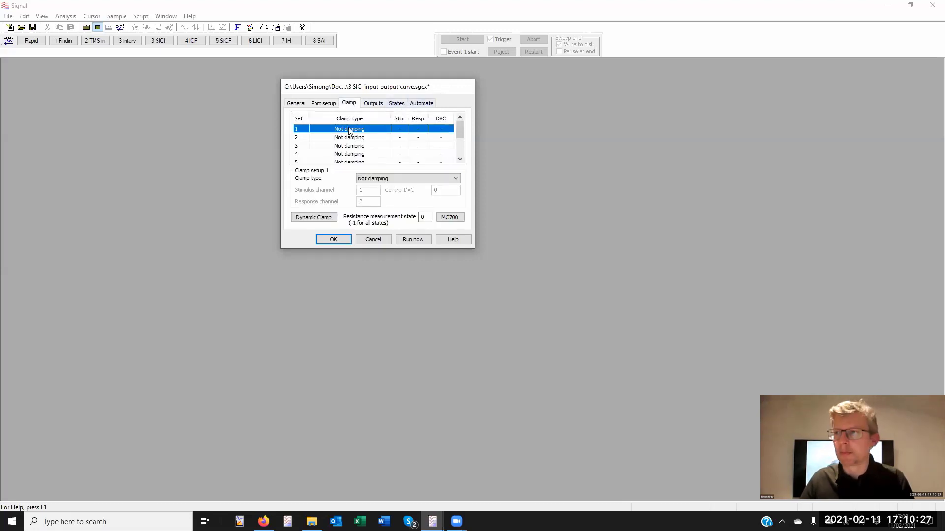
pyautogui.click(398, 179)
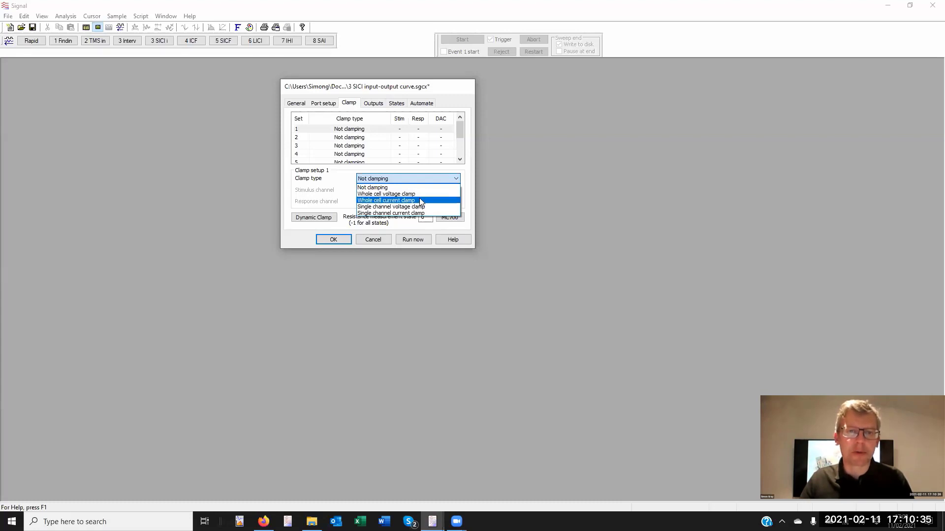
pyautogui.click(394, 194)
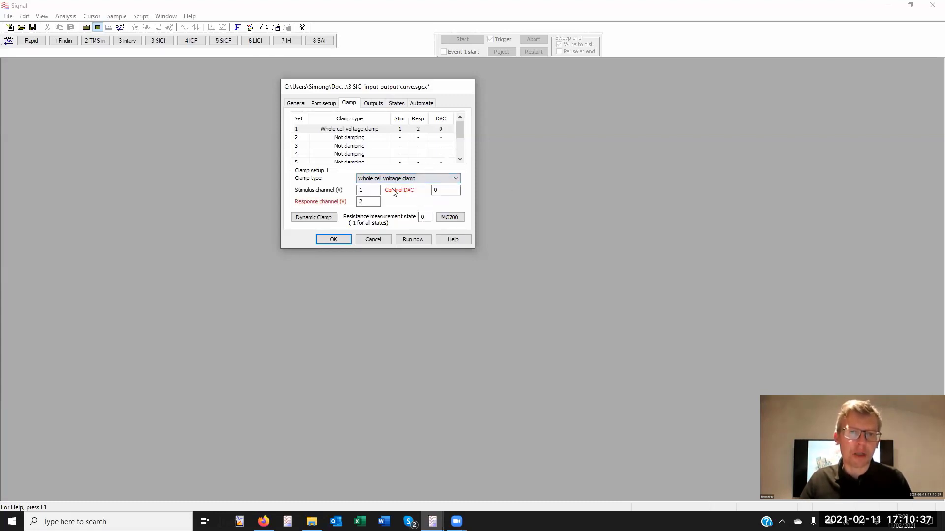
# - Inspect the stimulus channel, response channel and control DAC settings of clamp set 1 and the MC700 read options
pyautogui.click(370, 190)
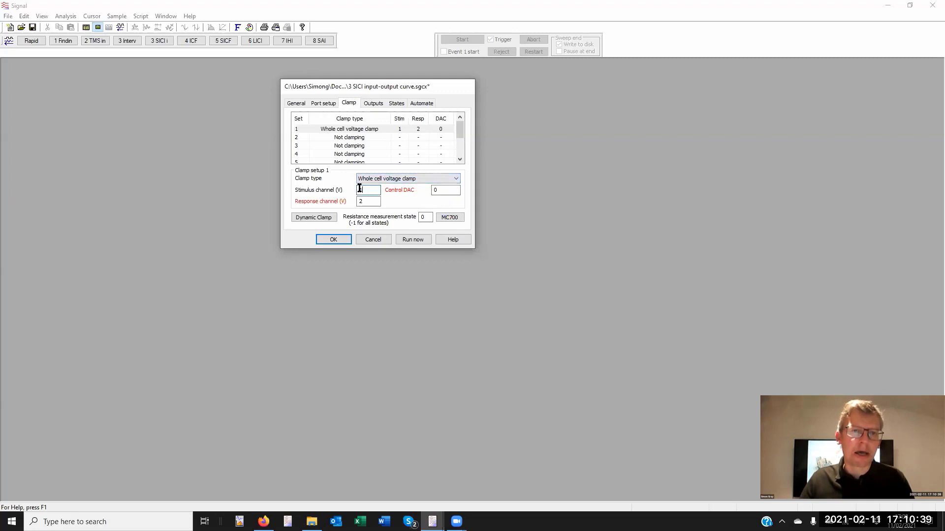
pyautogui.press('Tab')
pyautogui.press('Tab')
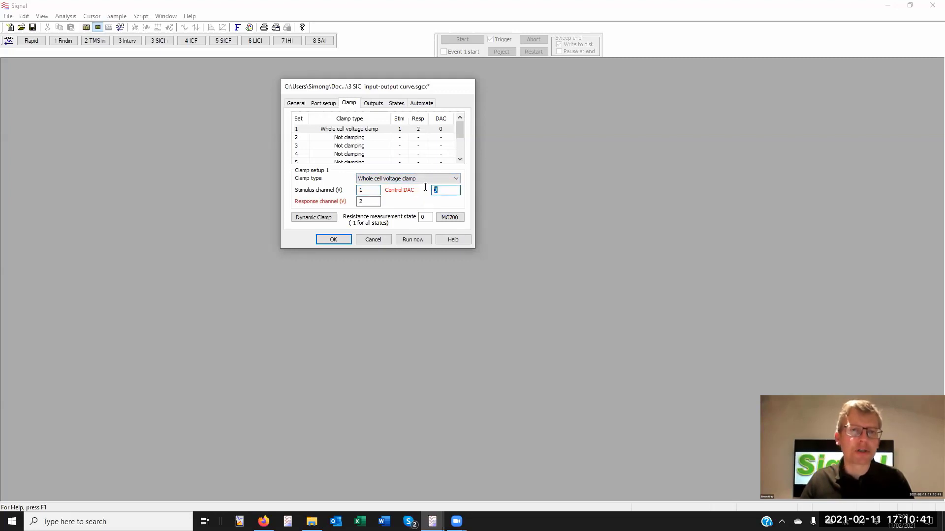
pyautogui.click(358, 202)
pyautogui.doubleClick(358, 202)
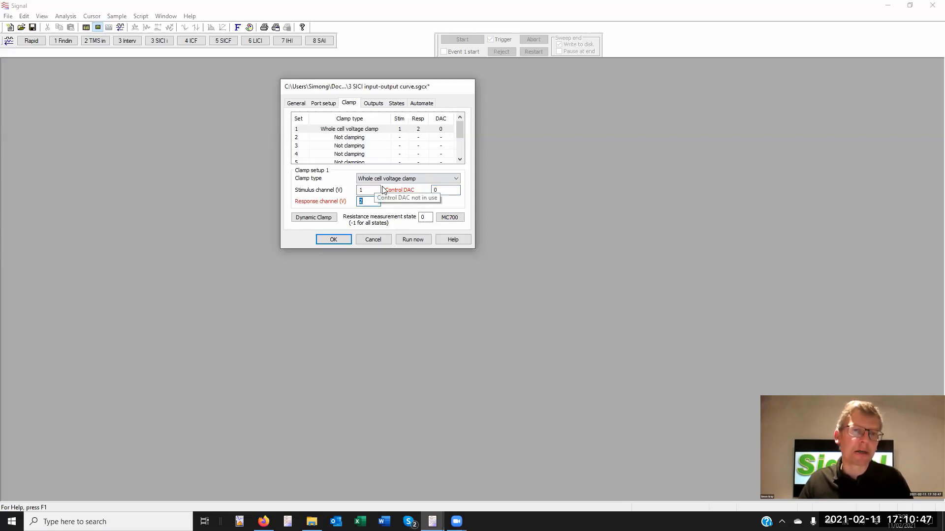
pyautogui.moveTo(351, 205)
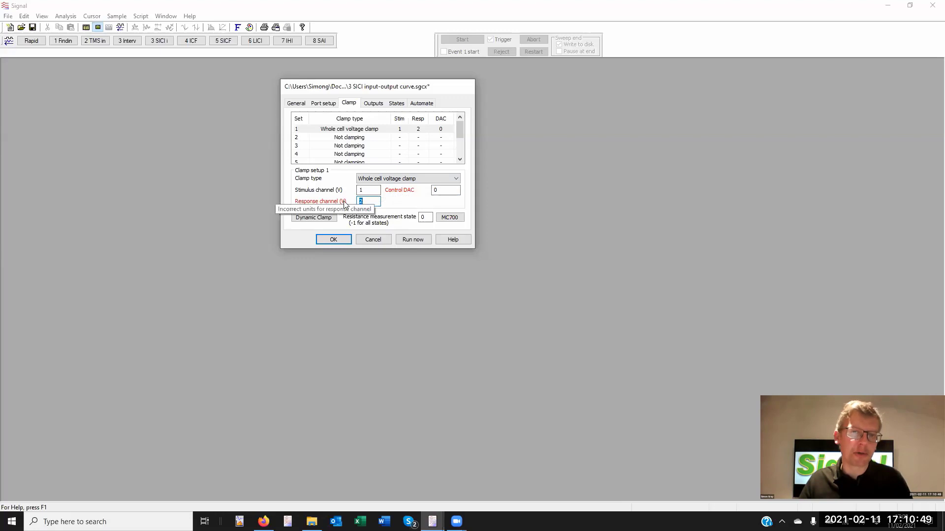
pyautogui.click(456, 218)
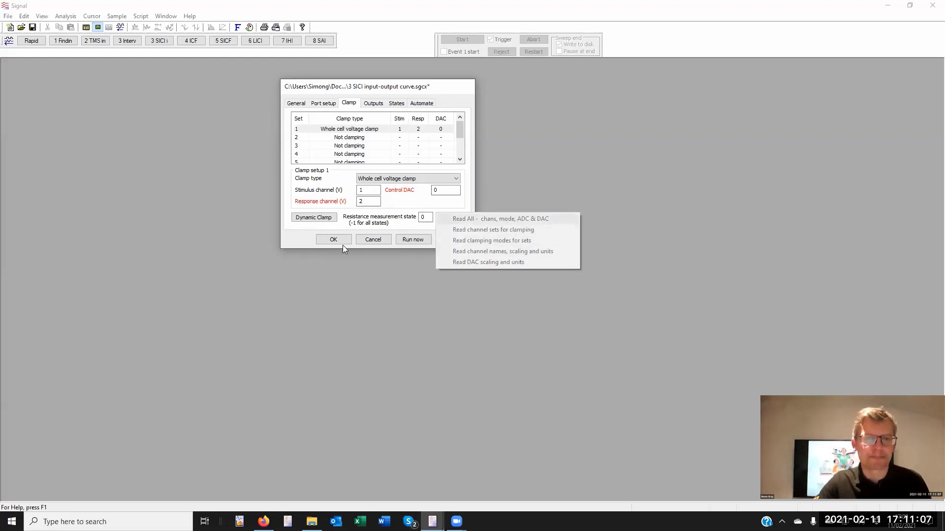
pyautogui.click(286, 236)
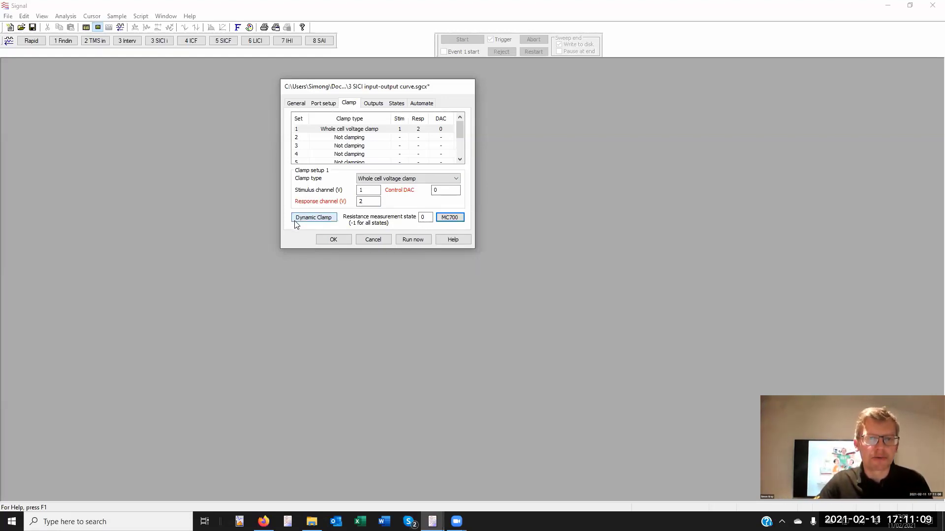
# - Add a Hodgkin-Huxley (Alpha/Beta) model with its default parameters to the dynamic clamp setup
pyautogui.click(312, 222)
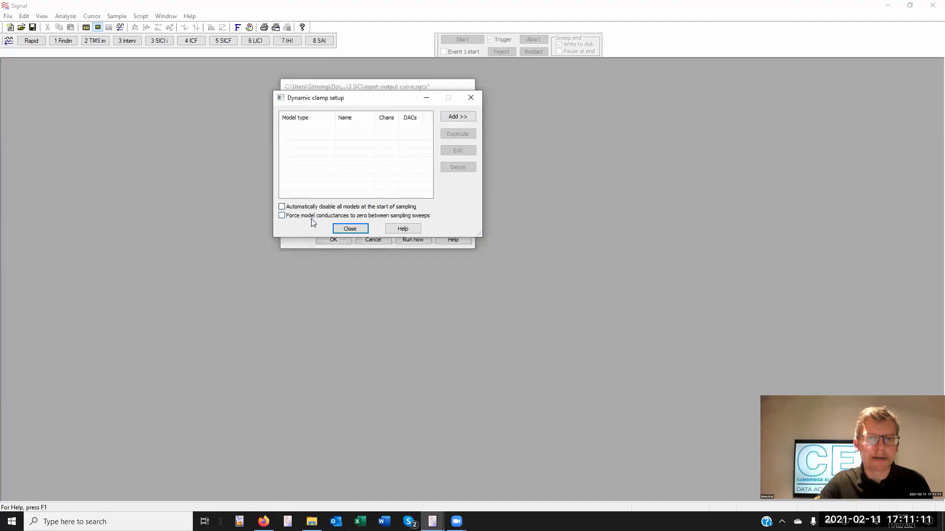
pyautogui.click(467, 118)
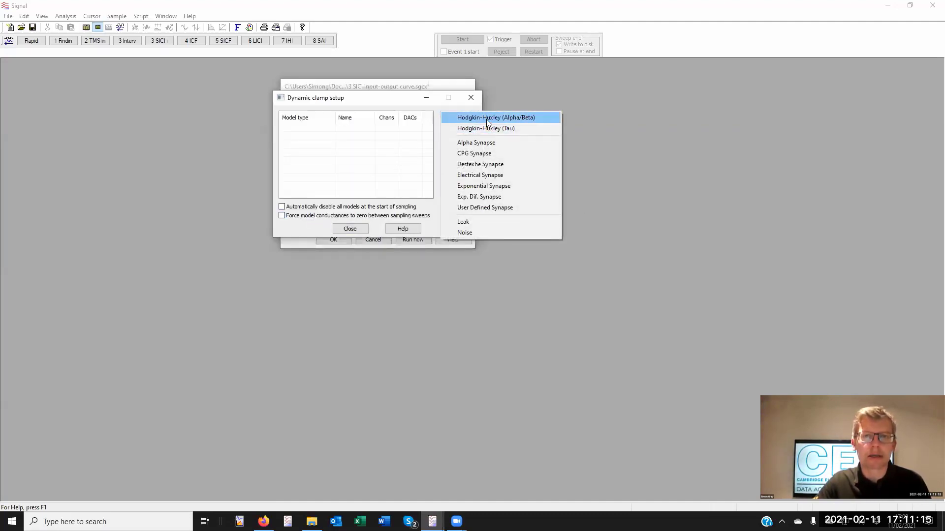
pyautogui.click(486, 119)
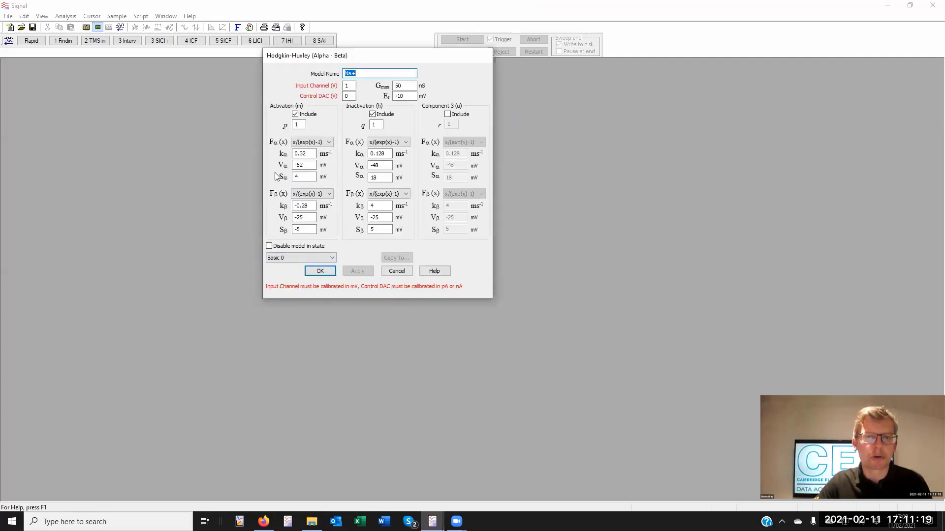
pyautogui.click(326, 271)
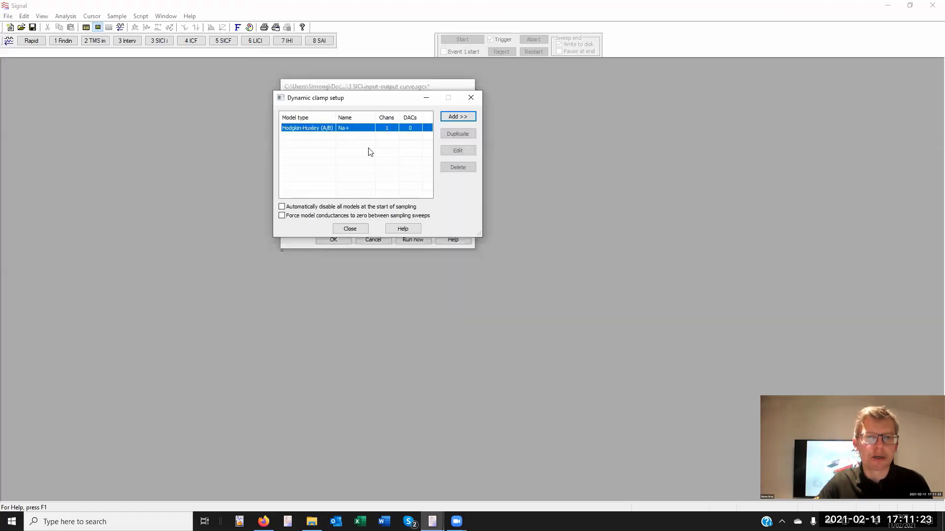
# - Add a Destexhe Synapse model with its default parameters to the dynamic clamp setup and cancel the sampling configuration
pyautogui.click(457, 117)
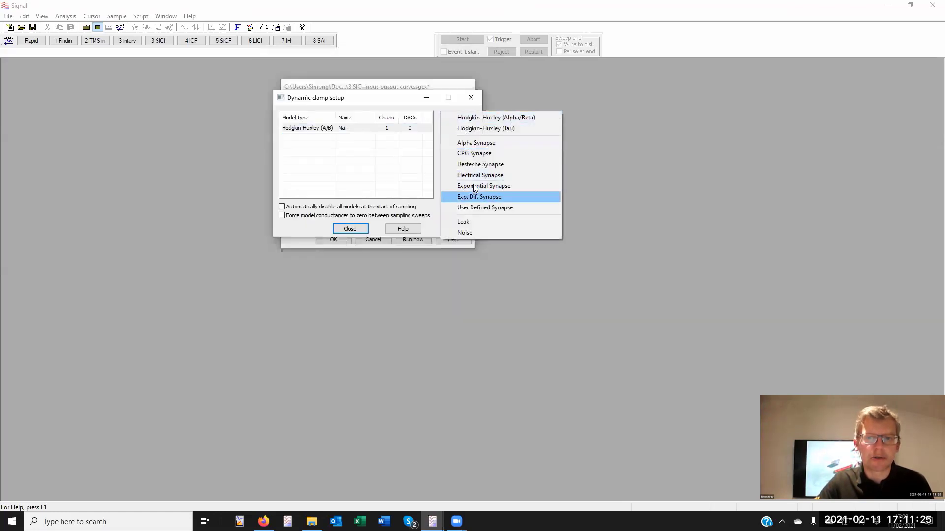
pyautogui.click(480, 164)
pyautogui.click(325, 265)
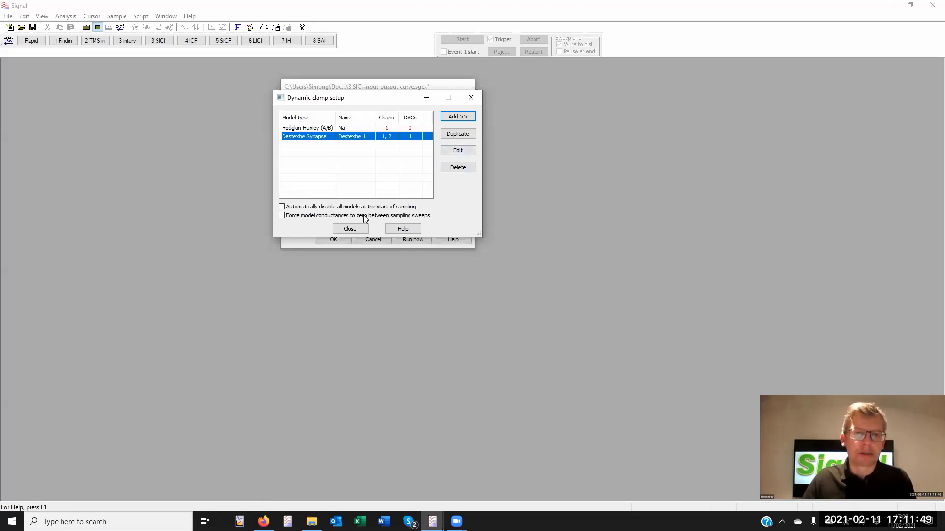
pyautogui.click(352, 229)
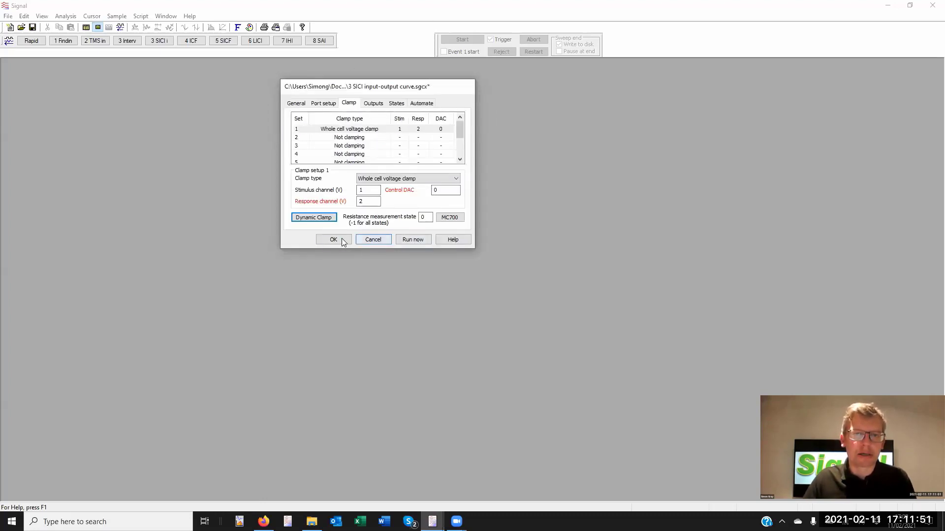
pyautogui.click(373, 240)
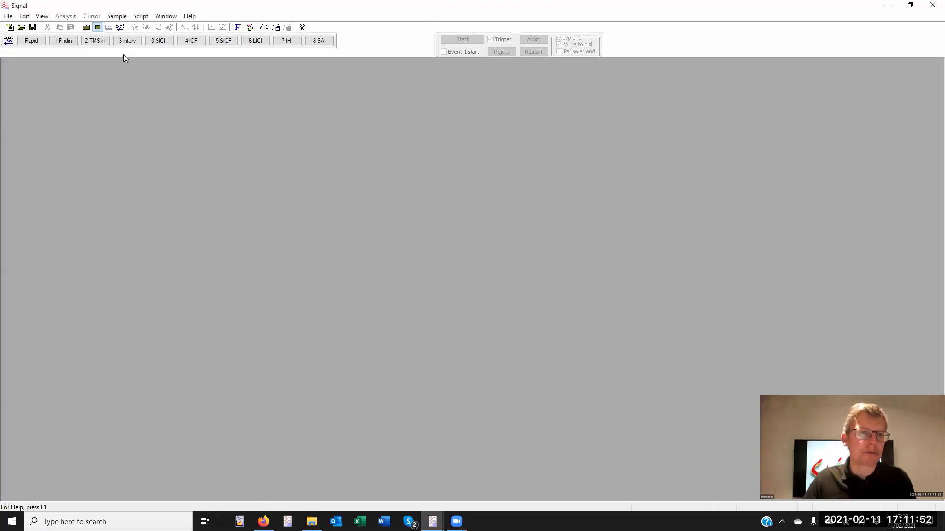
pyautogui.click(123, 17)
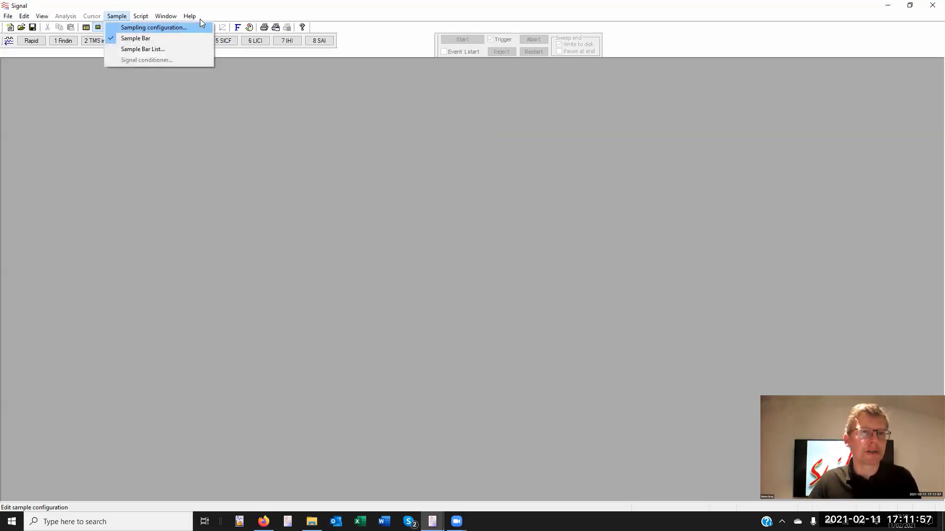
pyautogui.click(244, 14)
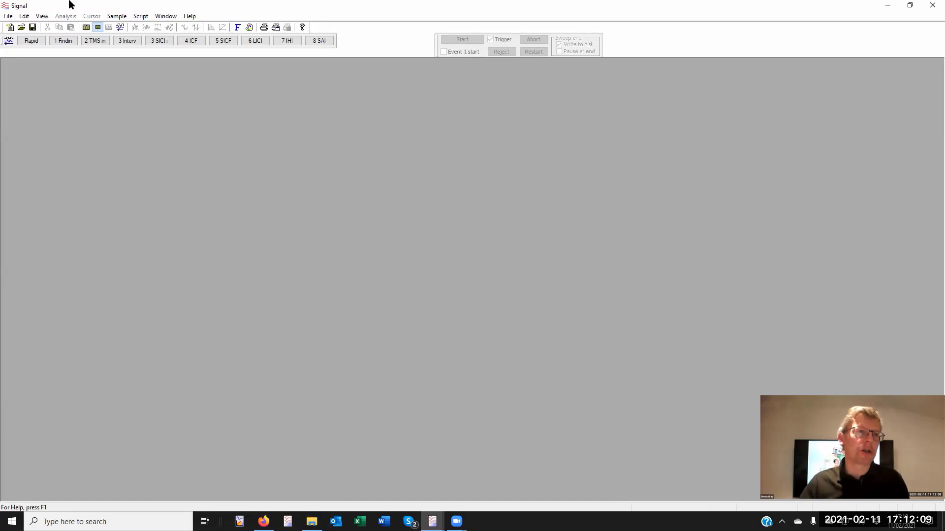
# - Try to open the first file in the list of recently used data files
pyautogui.click(8, 16)
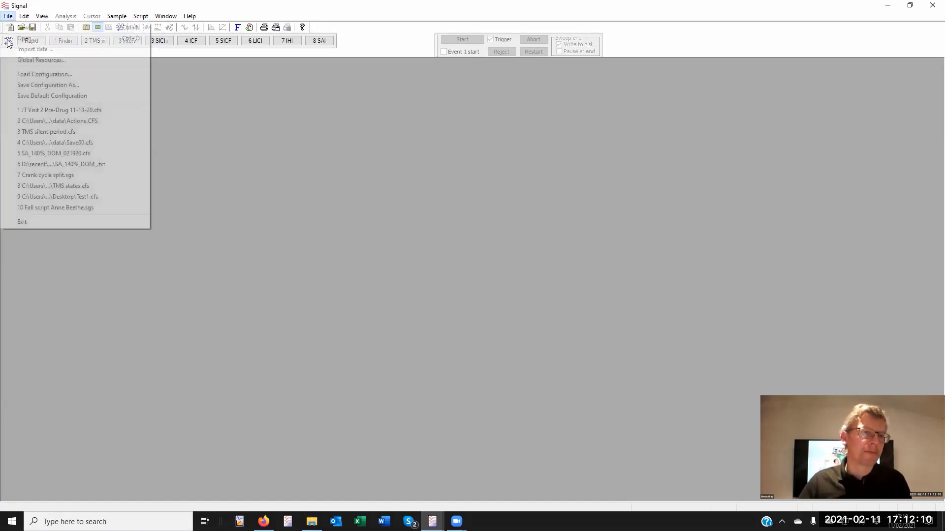
pyautogui.click(77, 111)
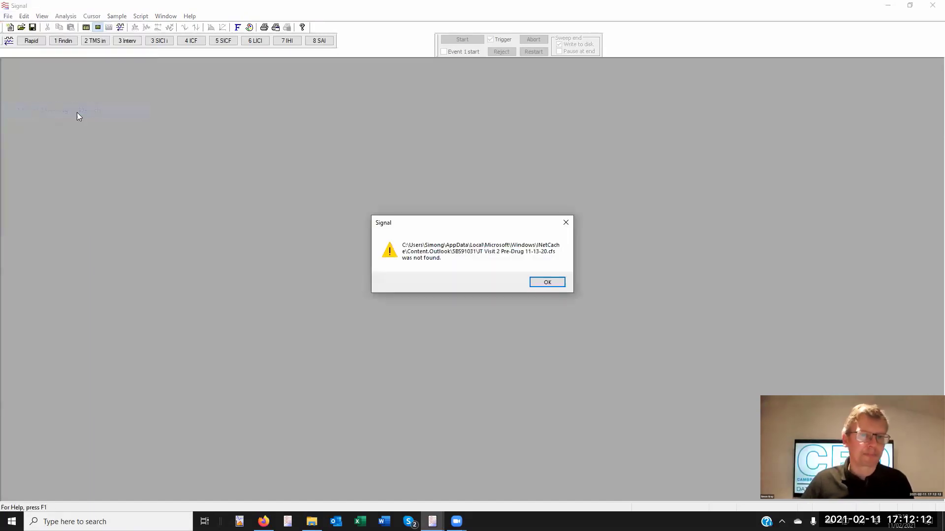
pyautogui.click(537, 281)
# - Open the recently used data file Save00.cfs to tag its frame 1, and close the file
pyautogui.click(8, 16)
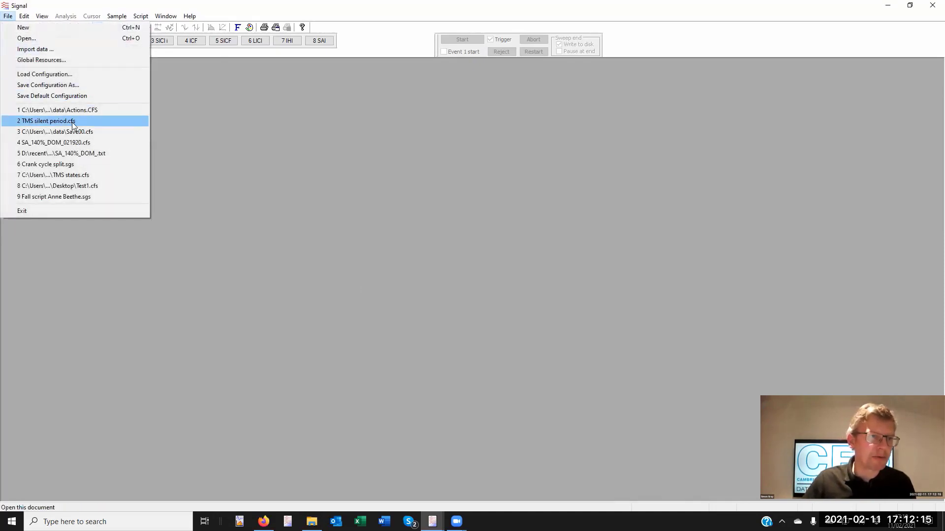
pyautogui.click(83, 133)
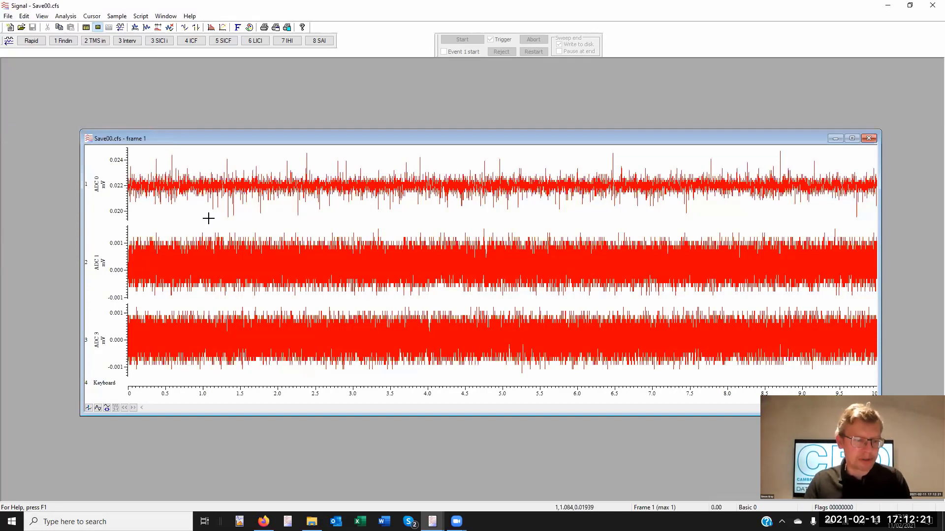
pyautogui.hotkey('ctrl', 't')
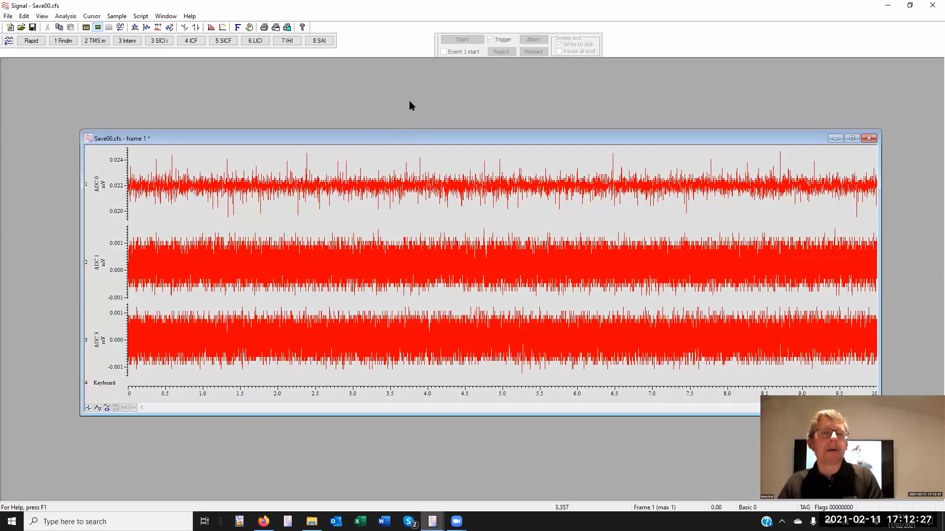
pyautogui.moveTo(425, 138); pyautogui.dragTo(409, 101)
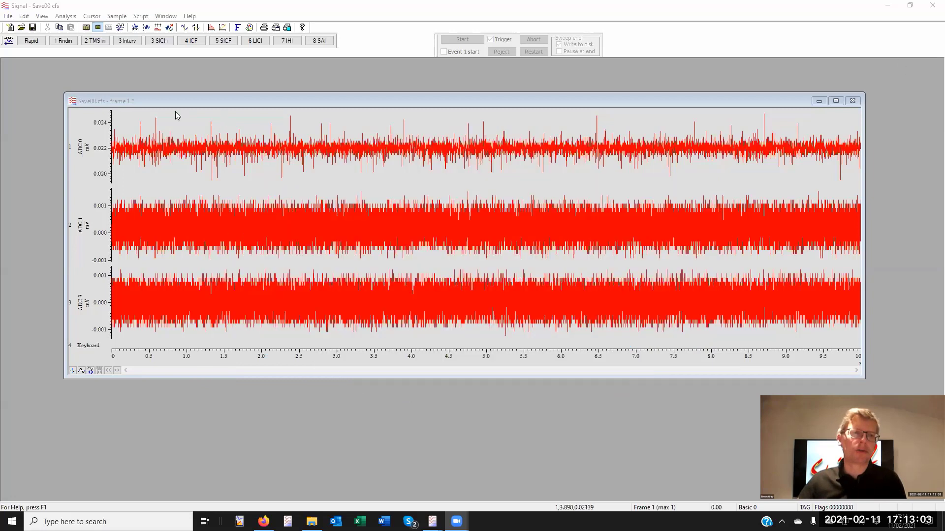
pyautogui.doubleClick(72, 102)
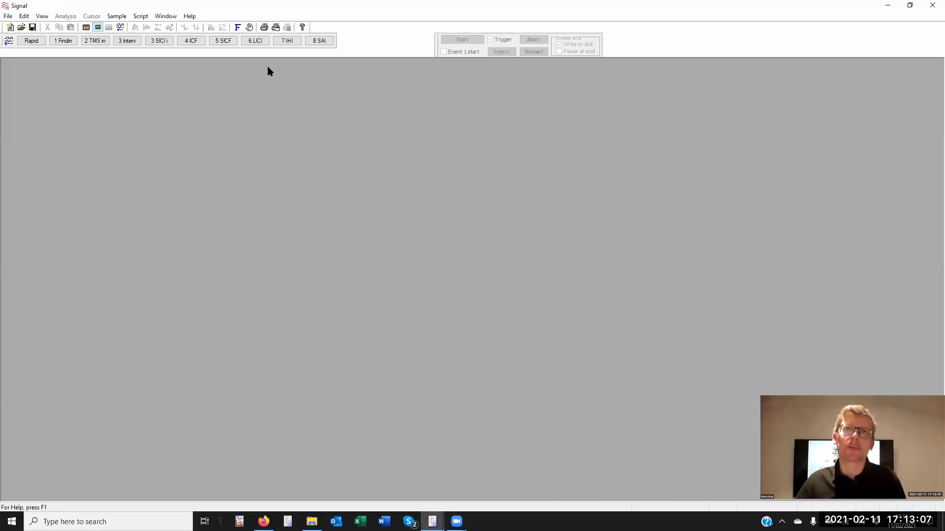
# - Open the data file Actions.CFS from the Data folder inside Documents > Signal7 new
pyautogui.click(22, 27)
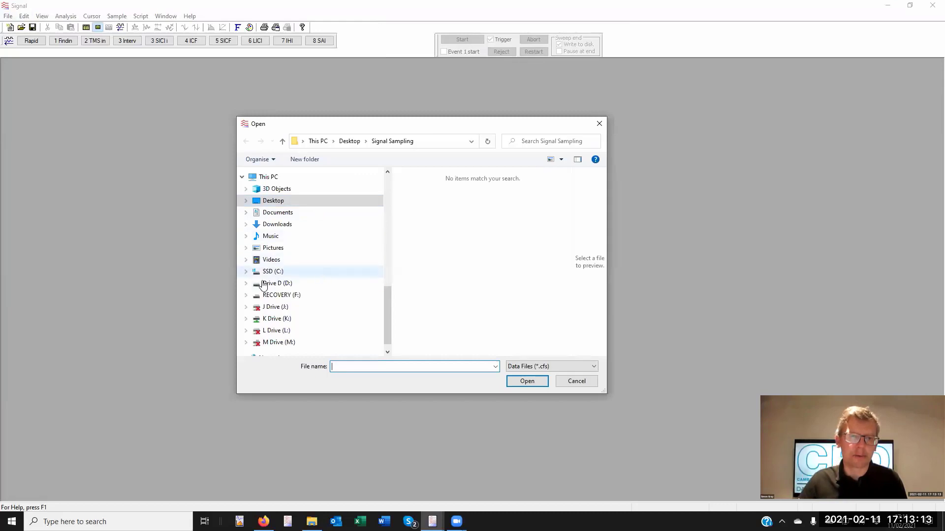
pyautogui.click(269, 271)
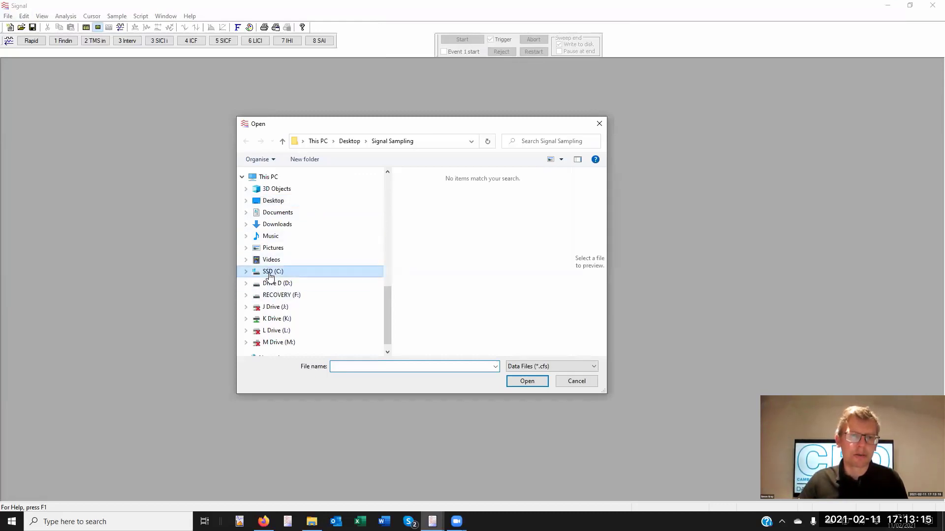
pyautogui.click(277, 214)
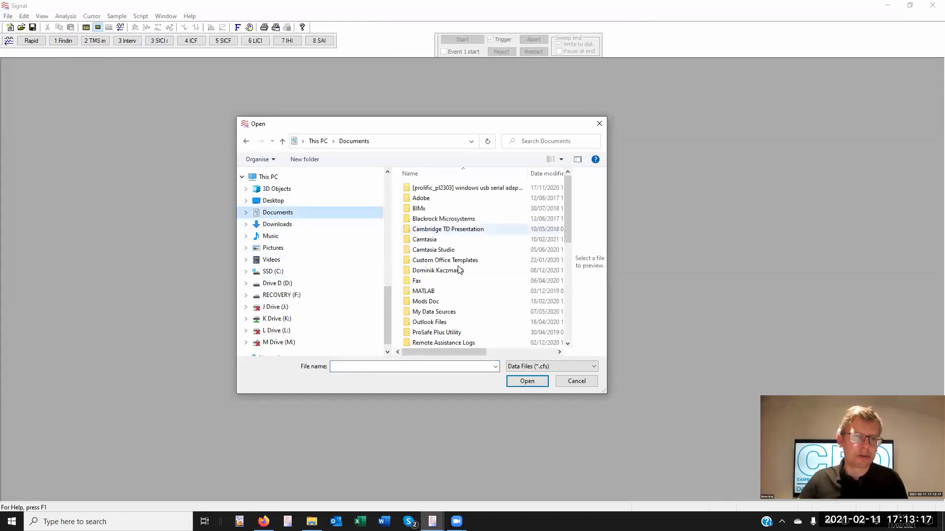
pyautogui.scroll(-10, 440, 221)
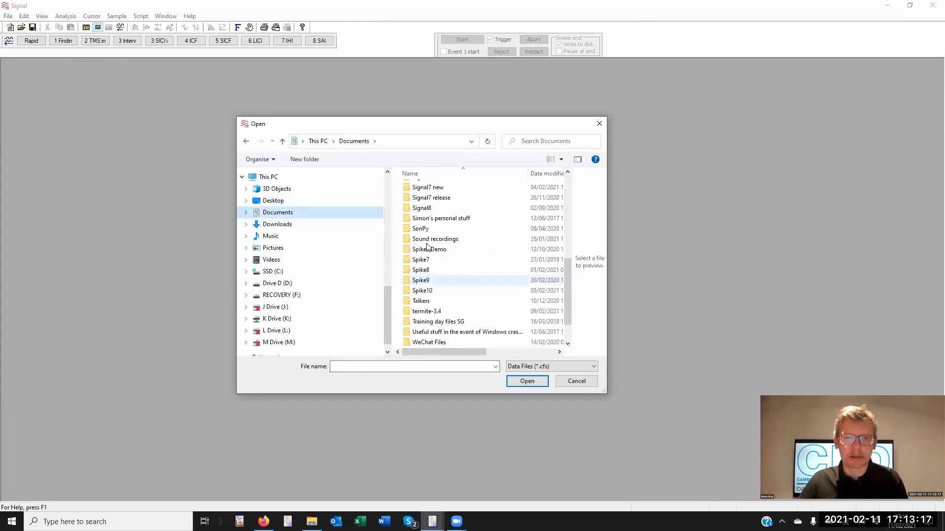
pyautogui.doubleClick(422, 188)
pyautogui.click(419, 189)
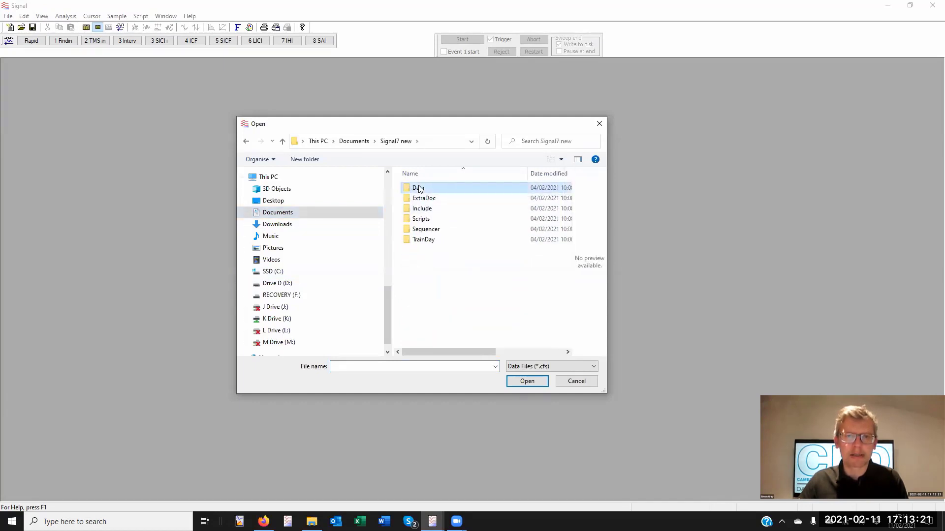
pyautogui.doubleClick(418, 189)
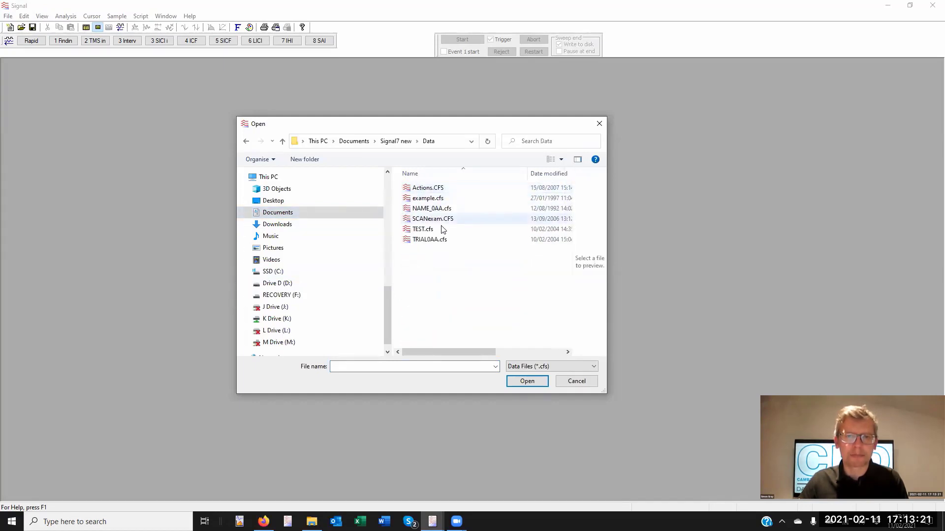
pyautogui.doubleClick(421, 189)
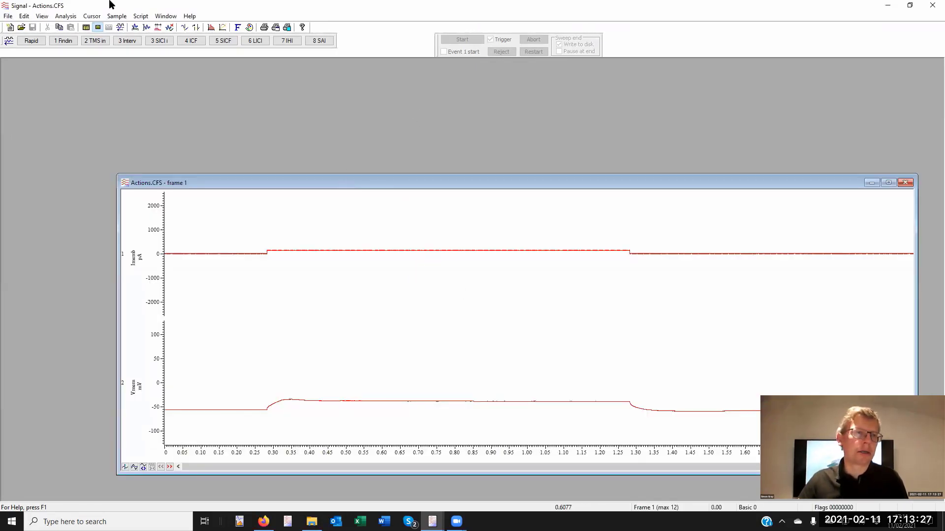
# - Reposition the Actions.CFS window and turn on frame overdrawing for the file
pyautogui.moveTo(343, 185); pyautogui.dragTo(292, 116)
pyautogui.click(42, 16)
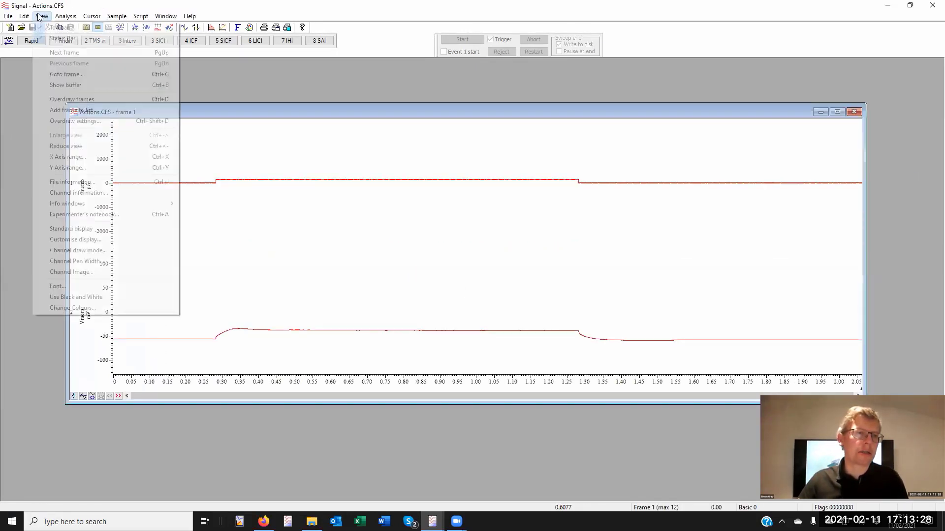
pyautogui.click(72, 99)
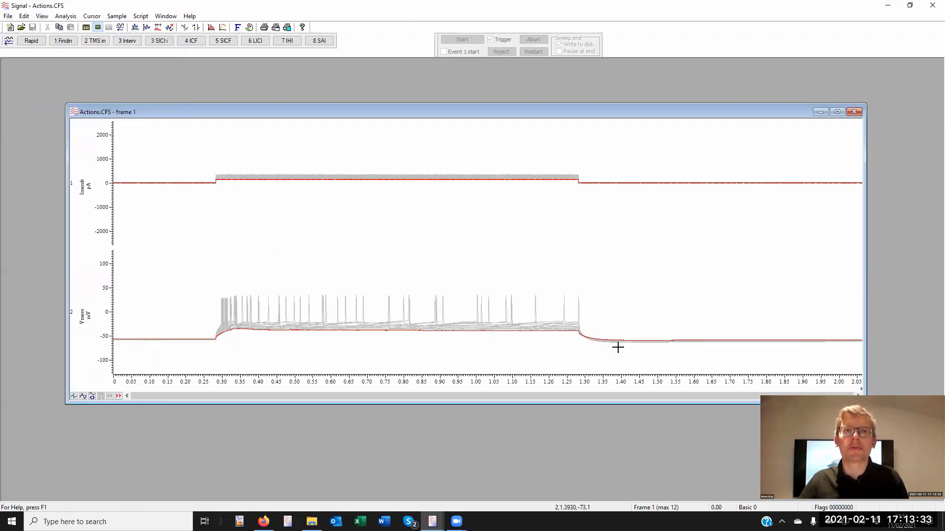
# - Enable 3D drawing in the overdraw settings, keeping all frames as the frame subset
pyautogui.click(47, 17)
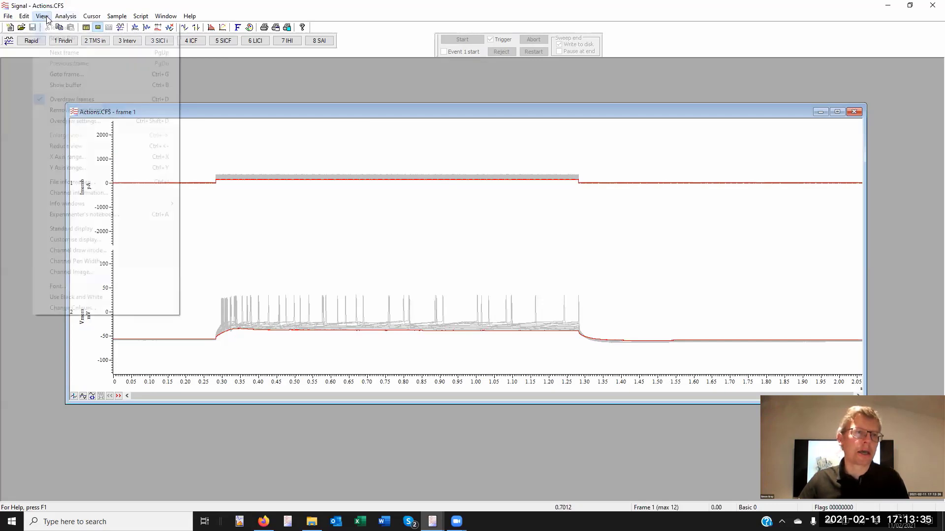
pyautogui.click(68, 121)
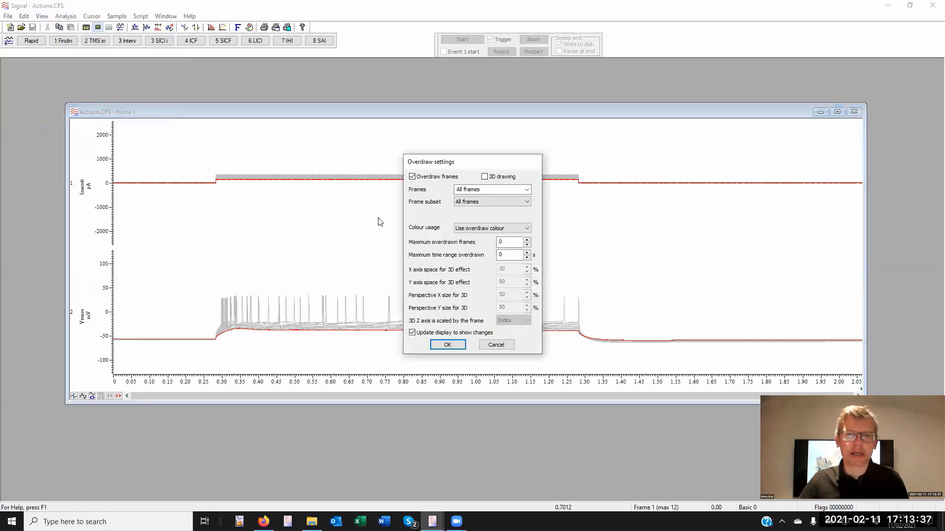
pyautogui.click(528, 202)
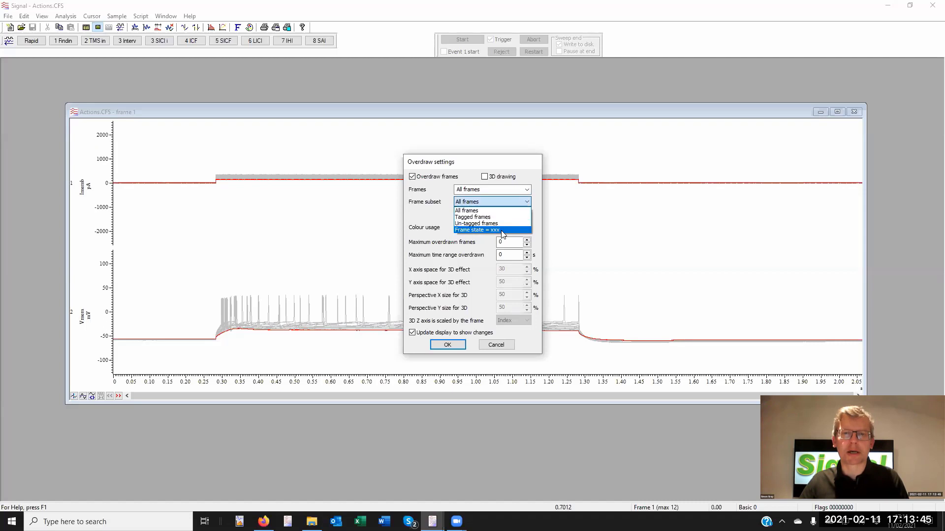
pyautogui.click(485, 177)
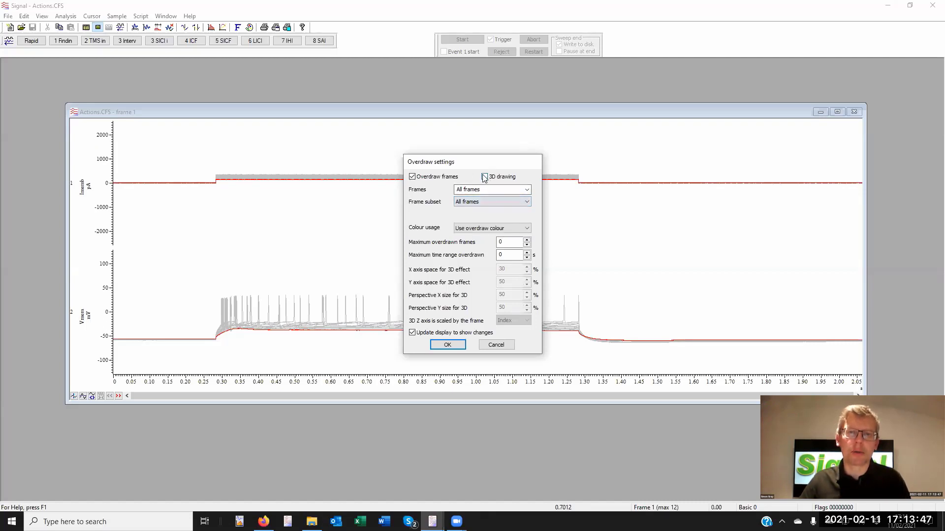
pyautogui.click(485, 177)
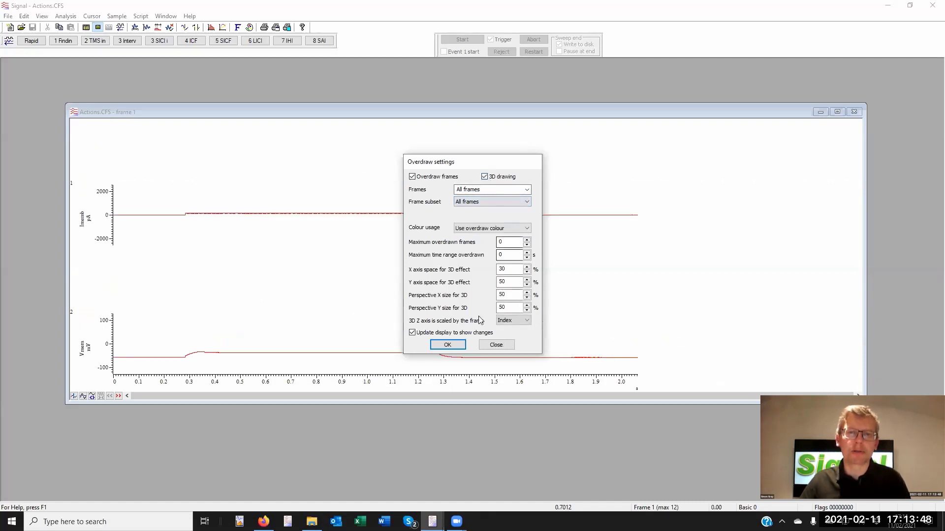
pyautogui.click(449, 346)
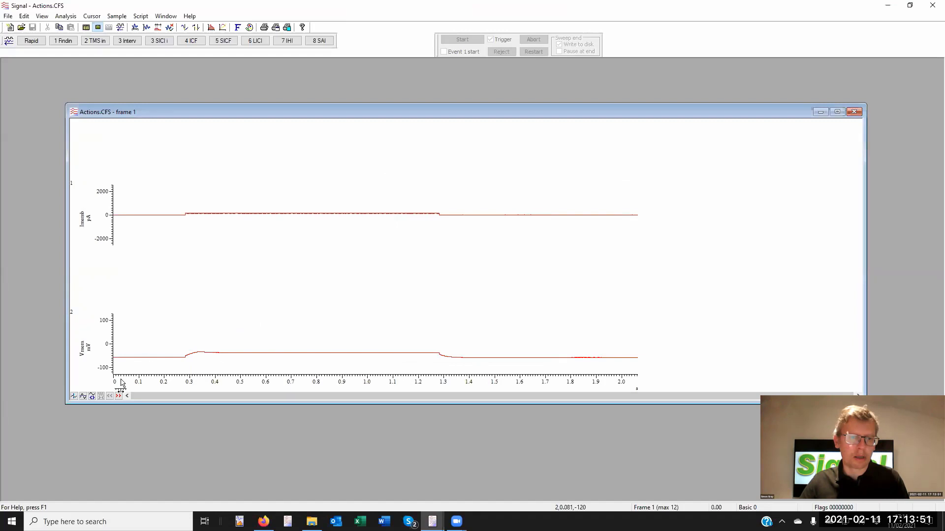
# - Display only the Vmem channel and advance through the frames from frame 1 to frame 12
pyautogui.doubleClick(222, 354)
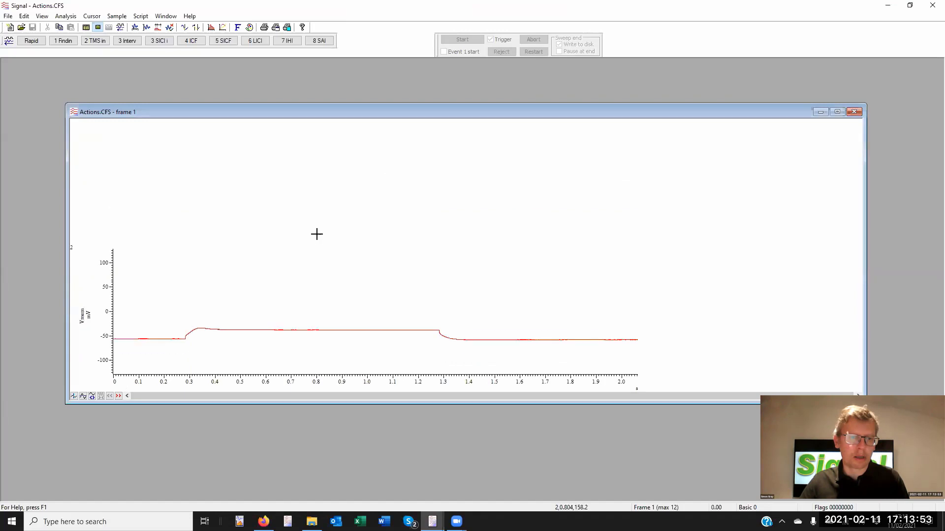
pyautogui.press('pagedown')
pyautogui.press('pagedown')
pyautogui.press('pagedown')
pyautogui.press('pagedown')
pyautogui.press('pagedown')
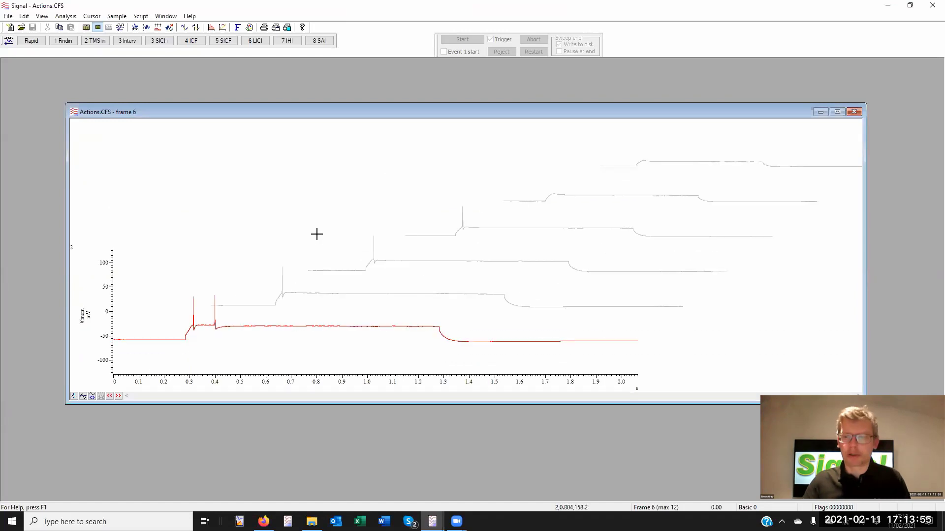
pyautogui.press('pagedown')
pyautogui.press('pagedown')
pyautogui.press('pagedown')
pyautogui.press('pagedown')
pyautogui.press('pagedown')
pyautogui.press('pagedown')
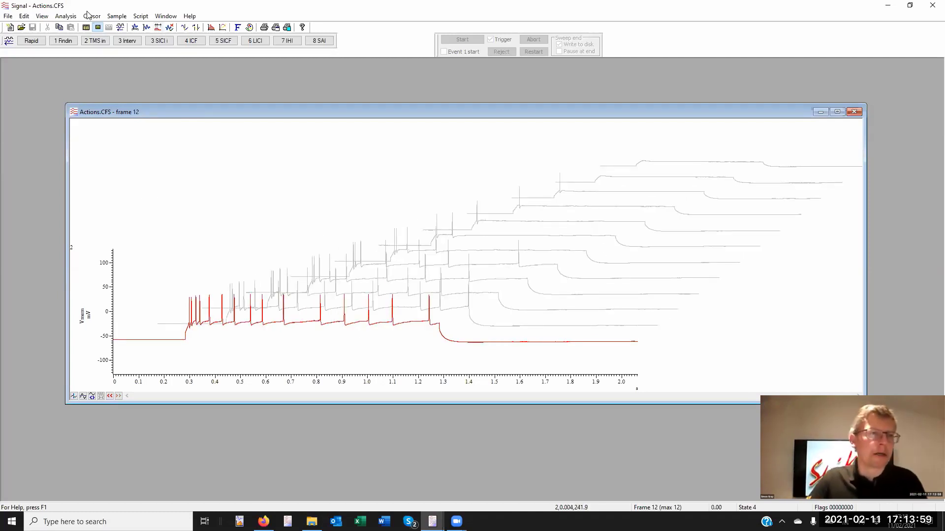
# - Create a new waveform average of channel 2 Vmem with a width of 2 s
pyautogui.click(213, 29)
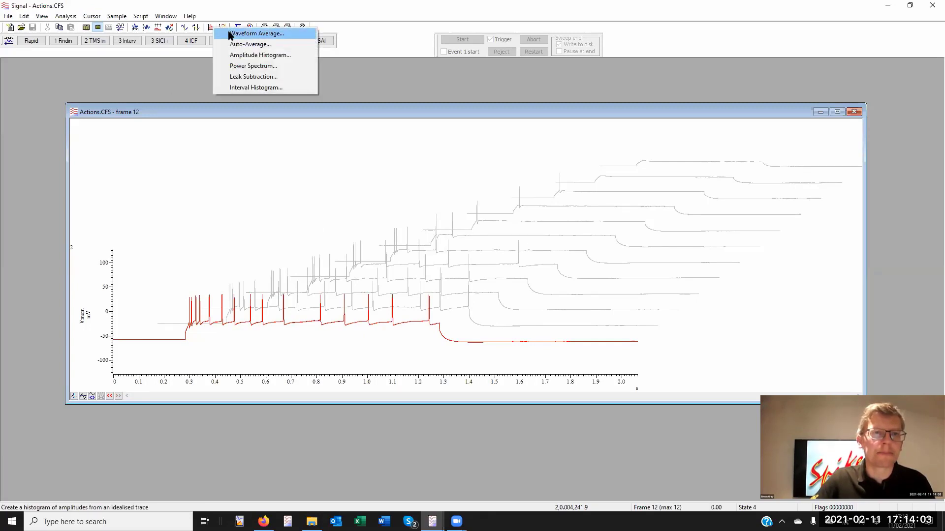
pyautogui.click(230, 33)
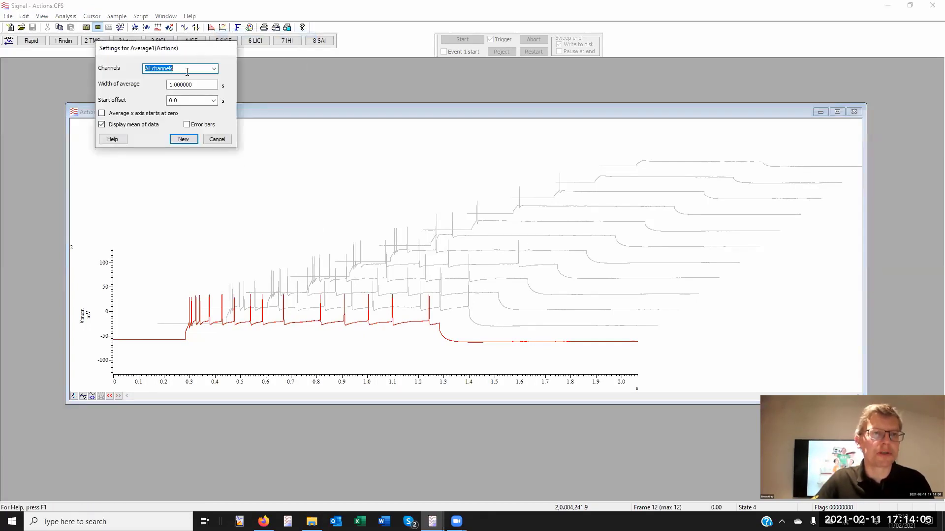
pyautogui.click(212, 69)
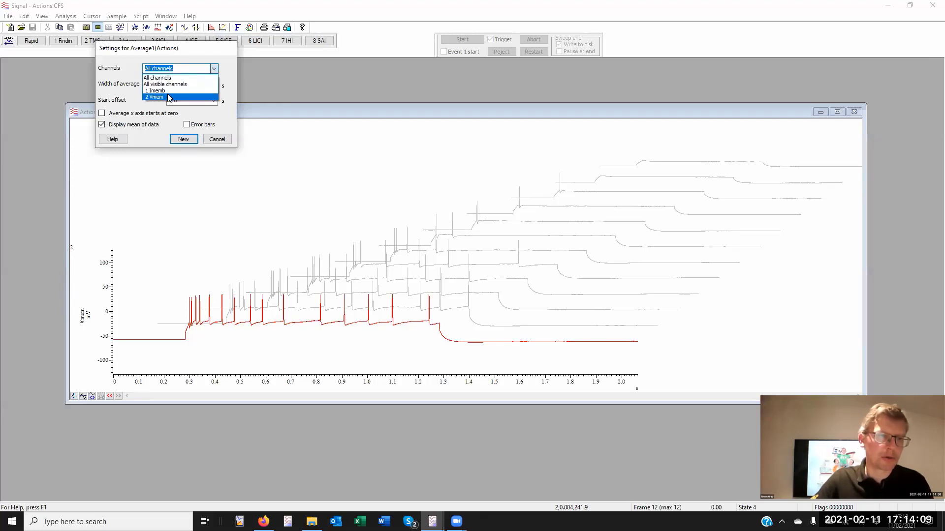
pyautogui.click(167, 97)
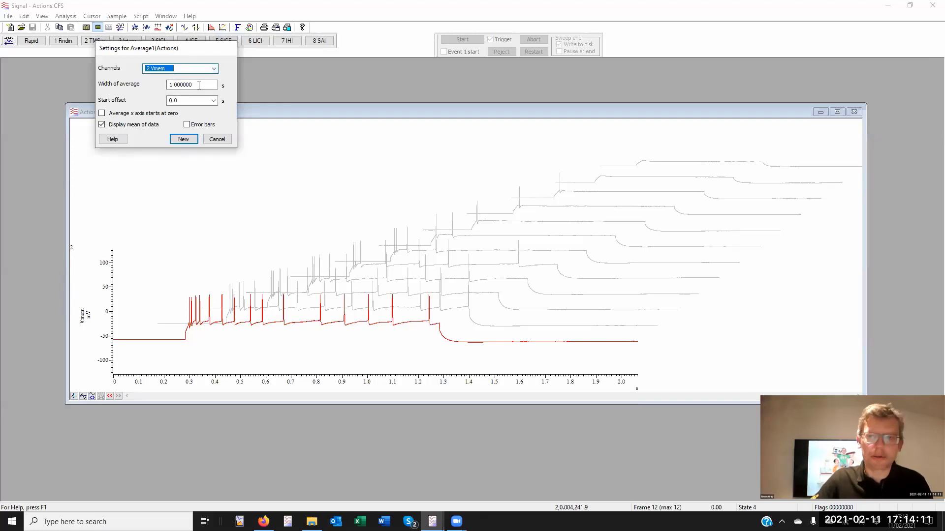
pyautogui.press('Tab')
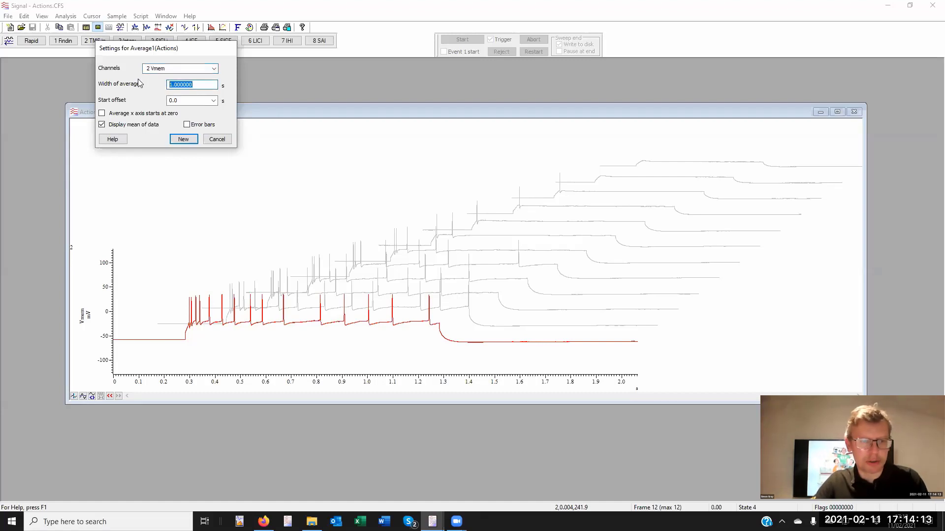
pyautogui.write('2')
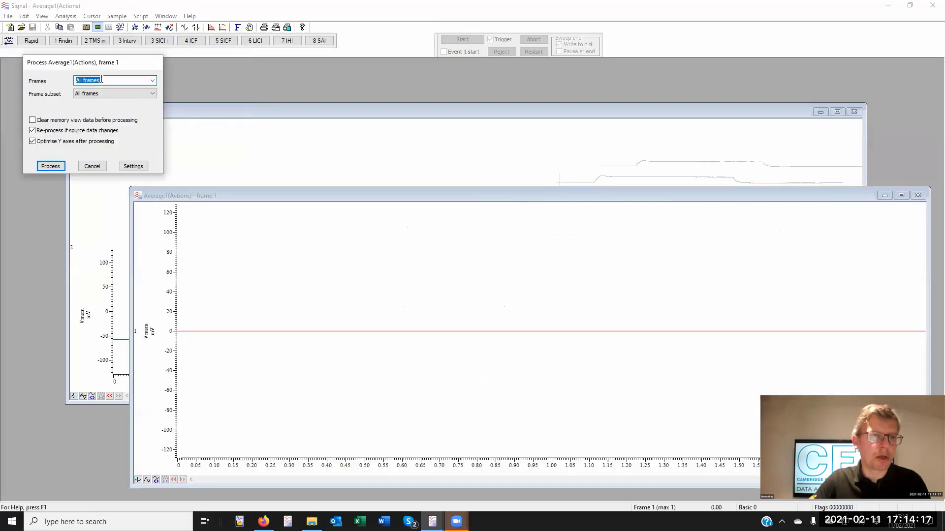
# - Examine the frame and frame subset choices for processing the average, and cancel the processing
pyautogui.click(153, 80)
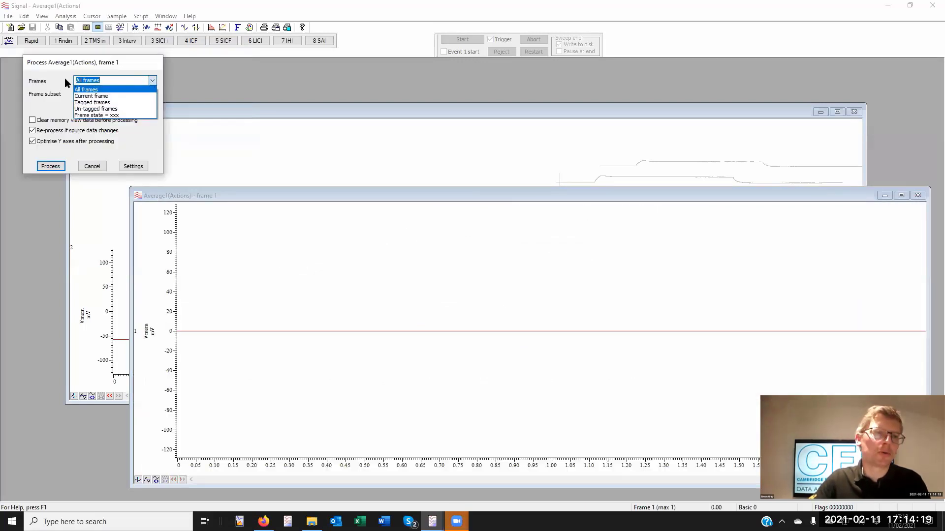
pyautogui.click(137, 67)
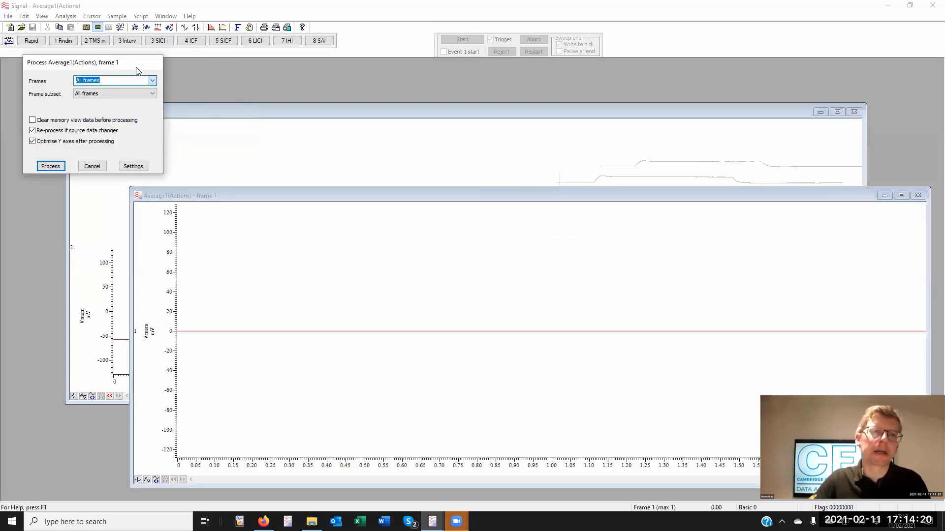
pyautogui.click(118, 93)
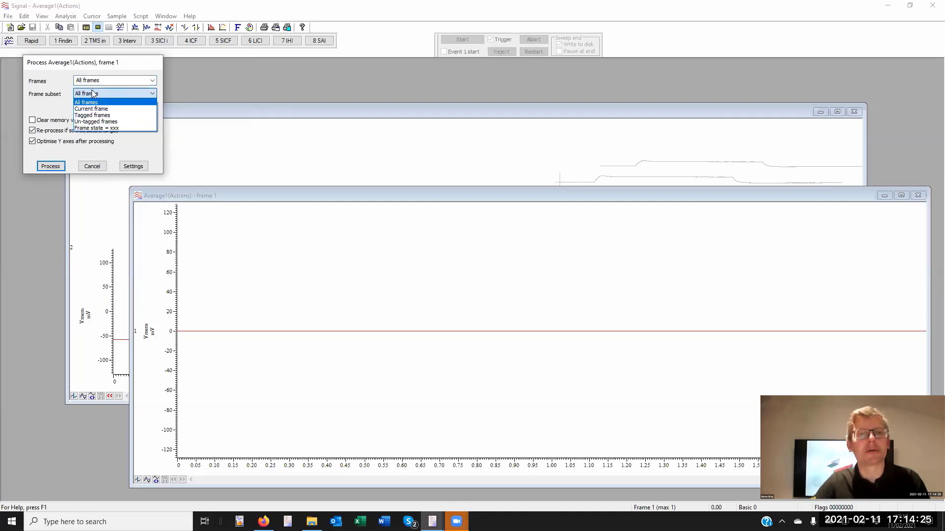
pyautogui.click(115, 93)
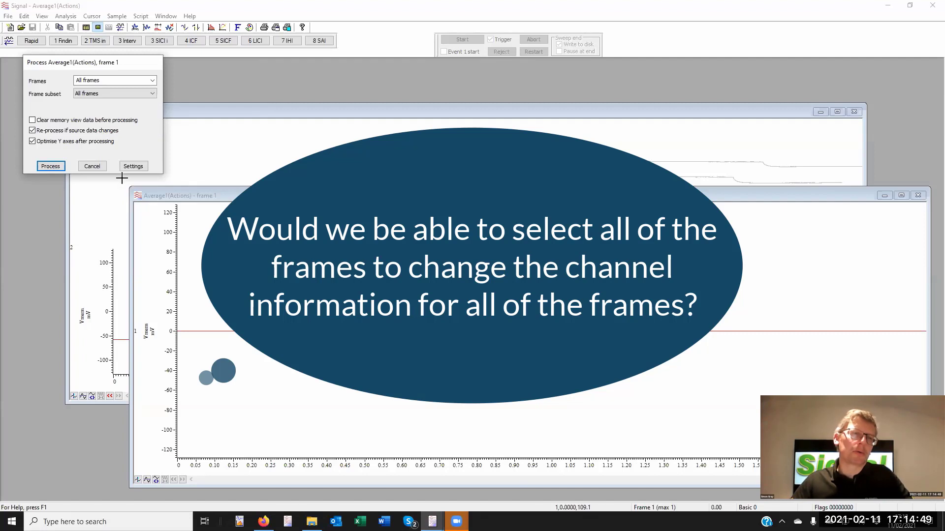
pyautogui.click(92, 166)
# - Examine the channel information of the Vmem channel in Actions.CFS and close it without changes
pyautogui.click(112, 200)
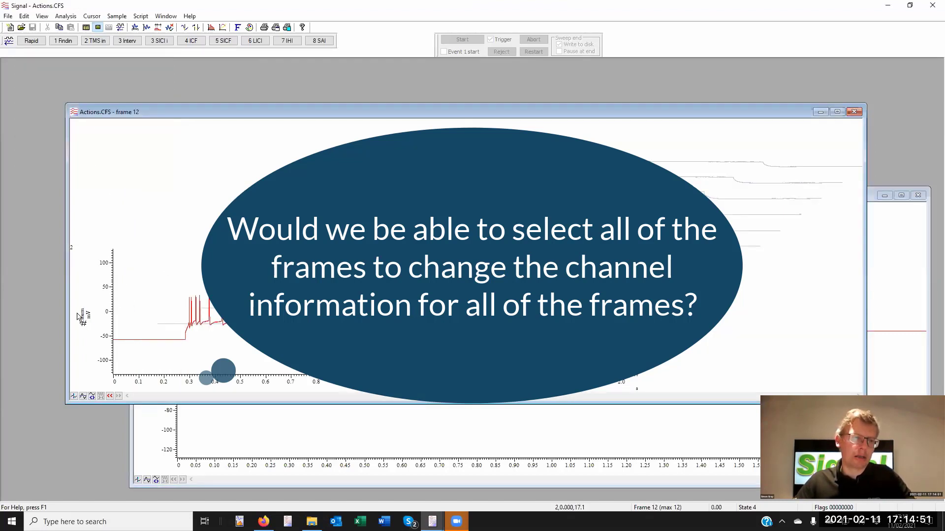
pyautogui.doubleClick(112, 299)
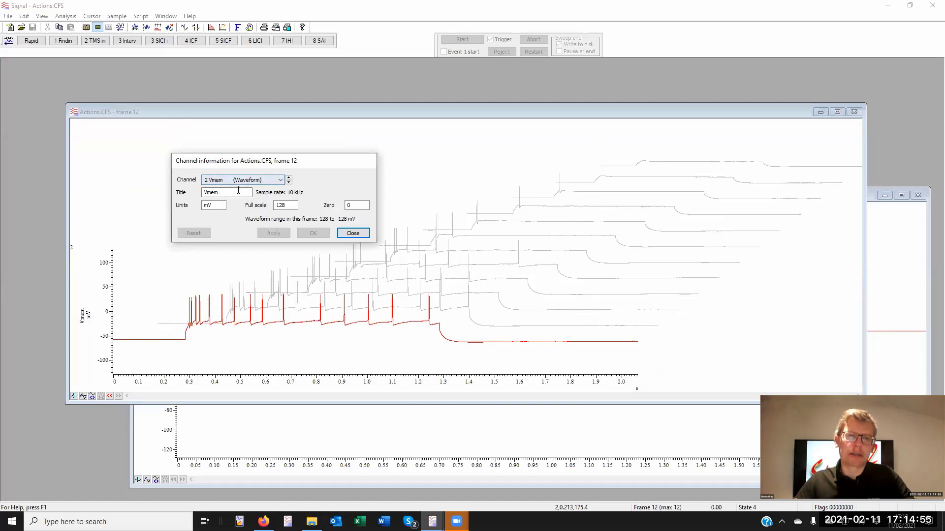
pyautogui.click(353, 233)
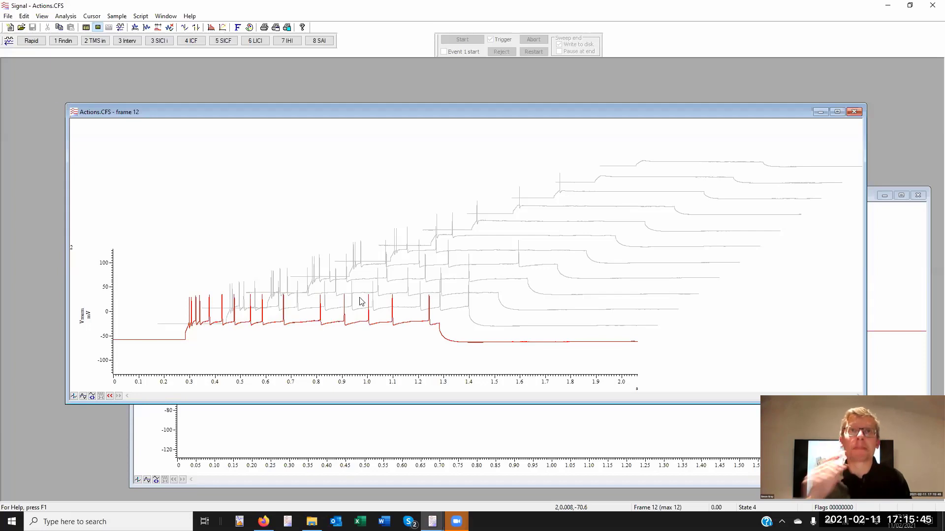
# - Bring the unprocessed Average1(Actions) window to the front and close it
pyautogui.click(379, 429)
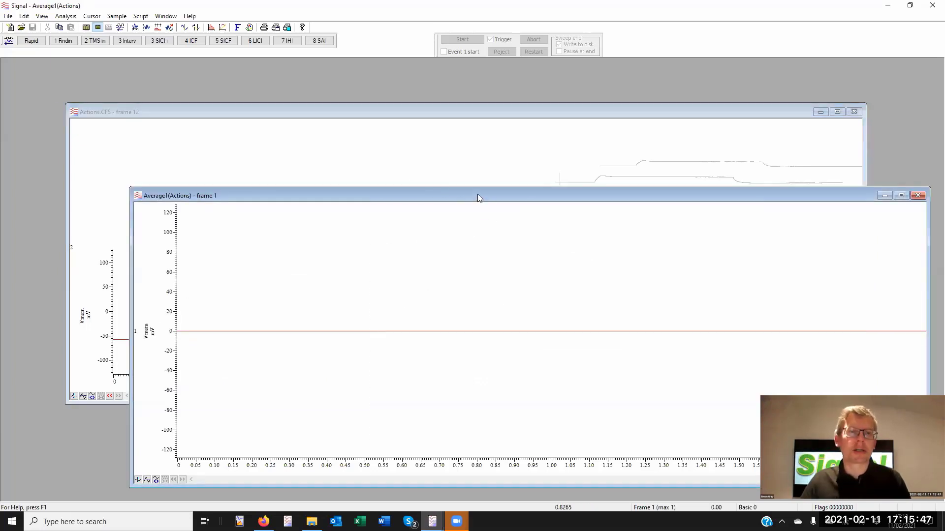
pyautogui.moveTo(477, 195); pyautogui.dragTo(461, 73)
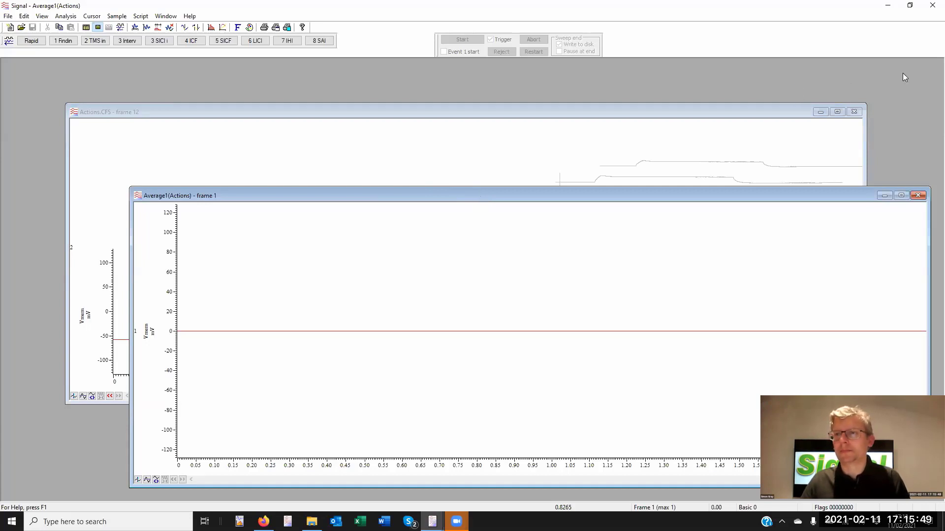
pyautogui.click(902, 73)
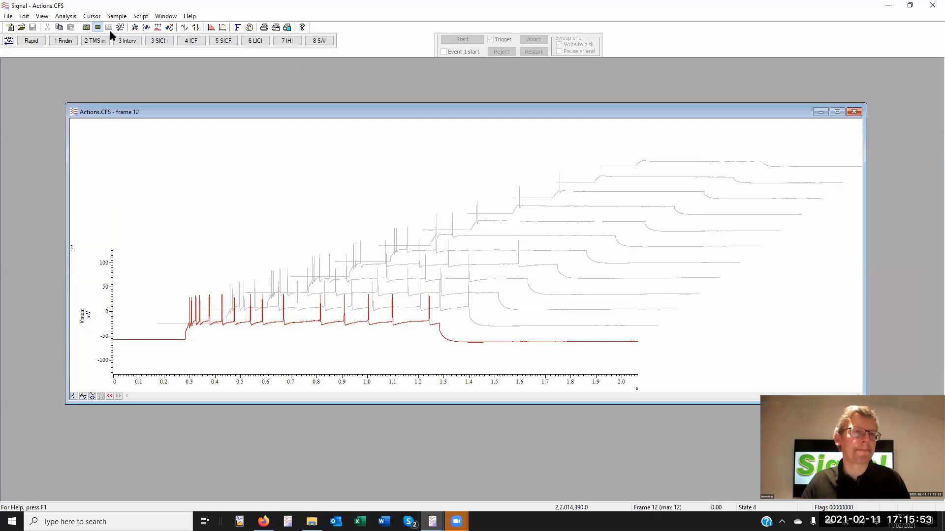
pyautogui.click(164, 18)
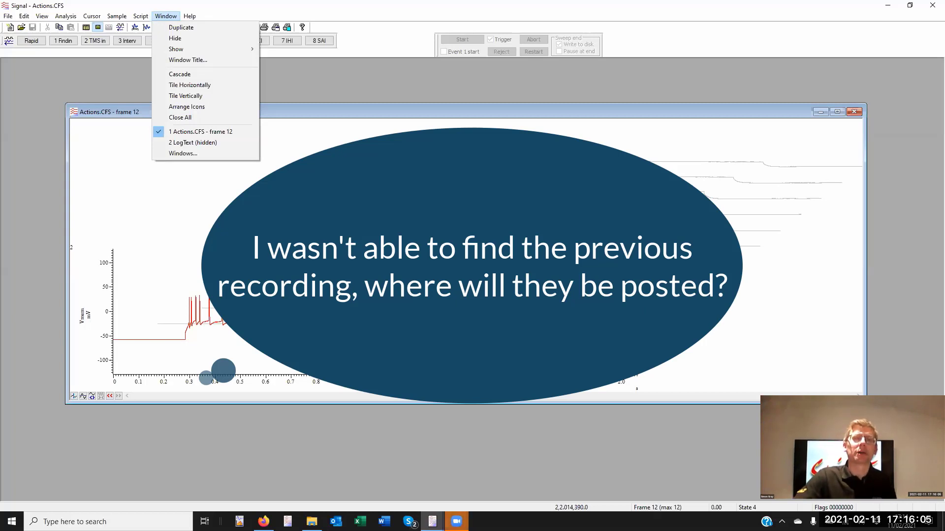
pyautogui.click(494, 111)
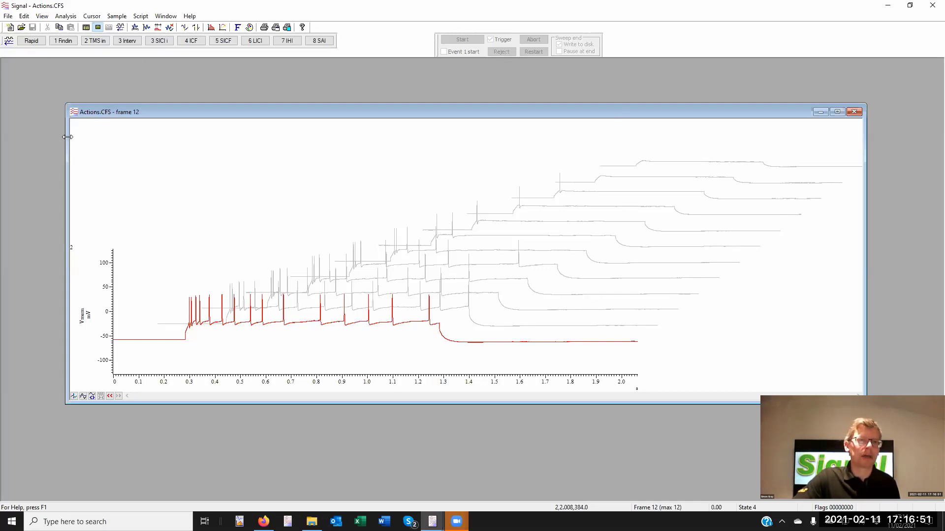
# - Narrow the Actions.CFS window by moving its left edge inward
pyautogui.moveTo(67, 137); pyautogui.dragTo(260, 118)
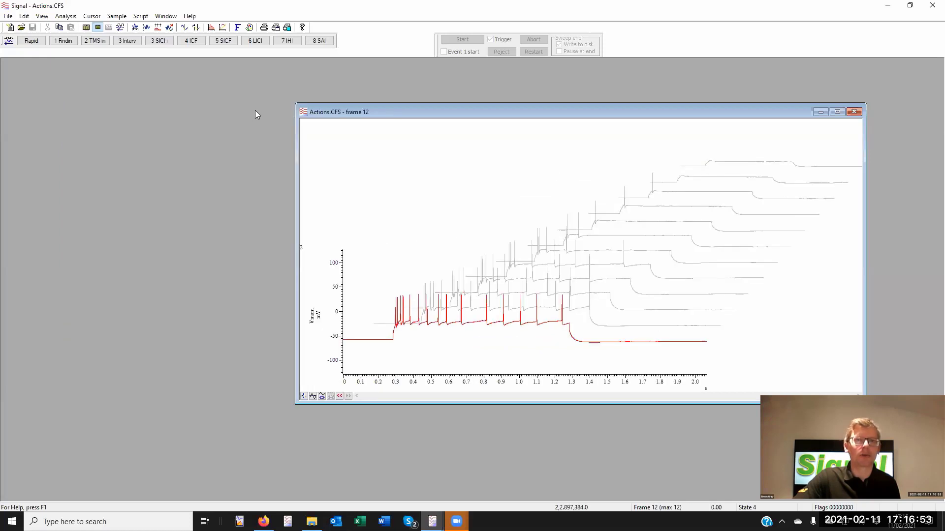